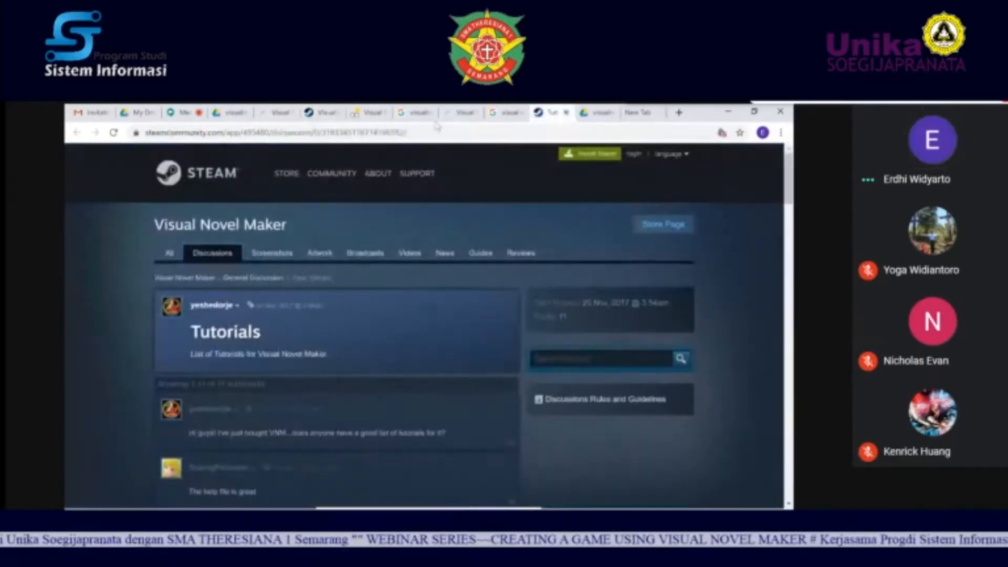
Step: Review the Visual Novel Maker trial download page, its Steam store purchase options and the official Visual Novel Maker website
left_click(372, 113)
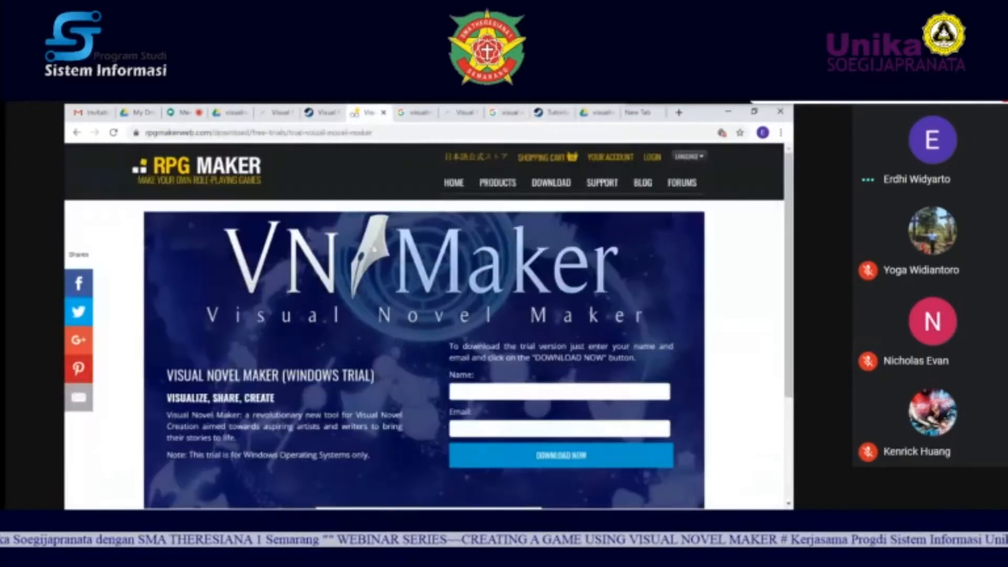
scroll(372, 262, "down", 3)
left_click(320, 112)
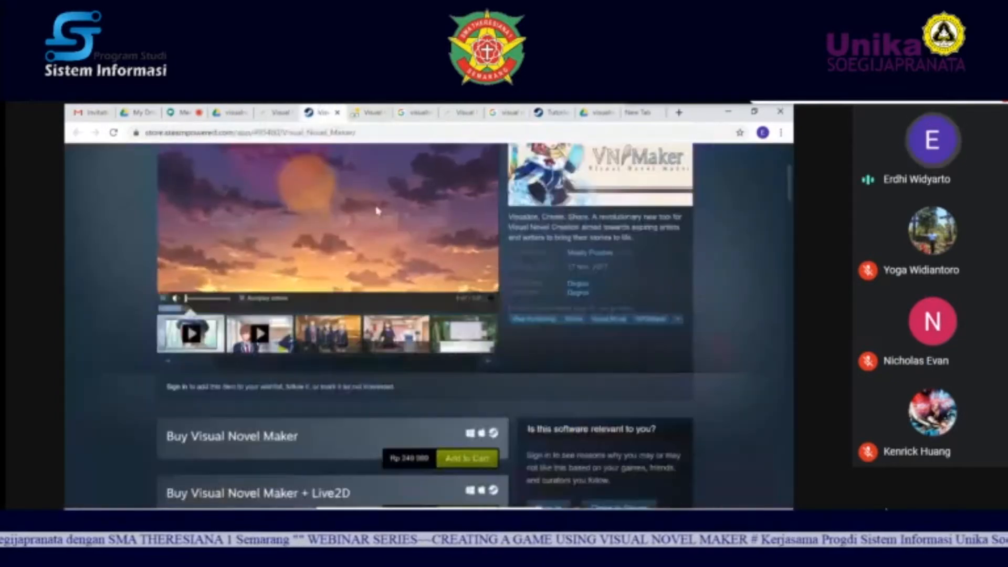
scroll(378, 211, "down", 1)
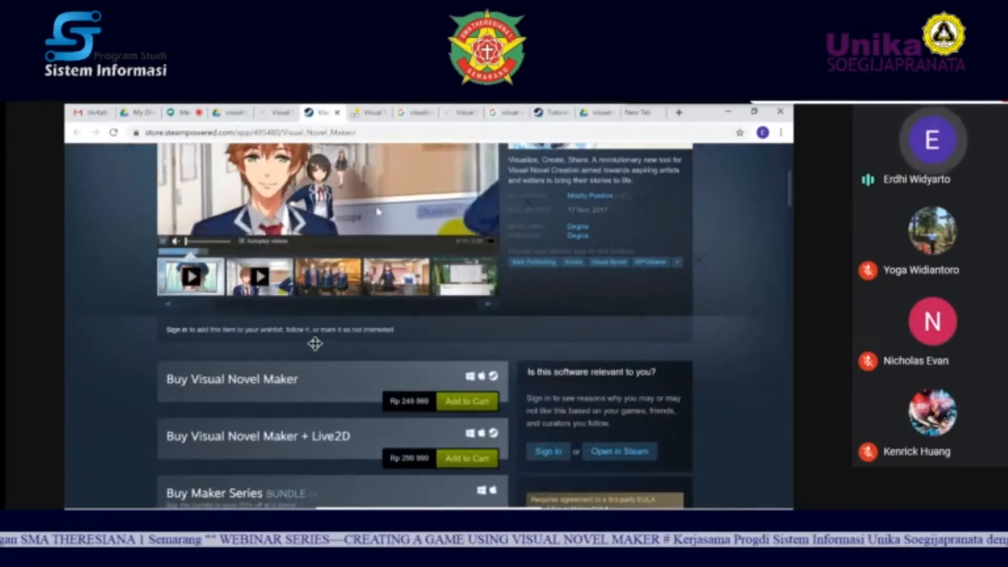
left_click(268, 113)
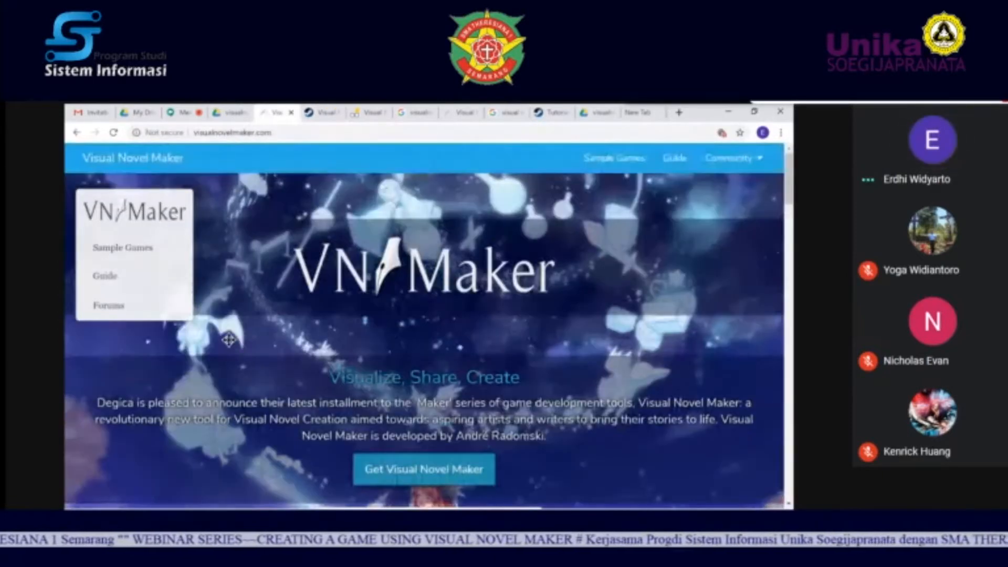
Step: Close the duplicate Visual Novel Maker website tab and return to the RPG Maker trial download page
left_click(455, 119)
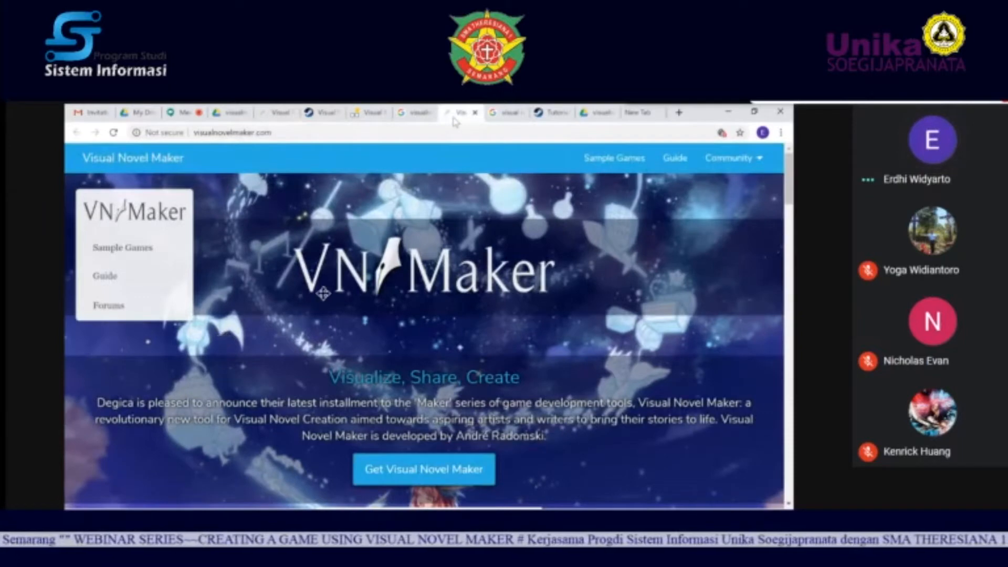
left_click(475, 113)
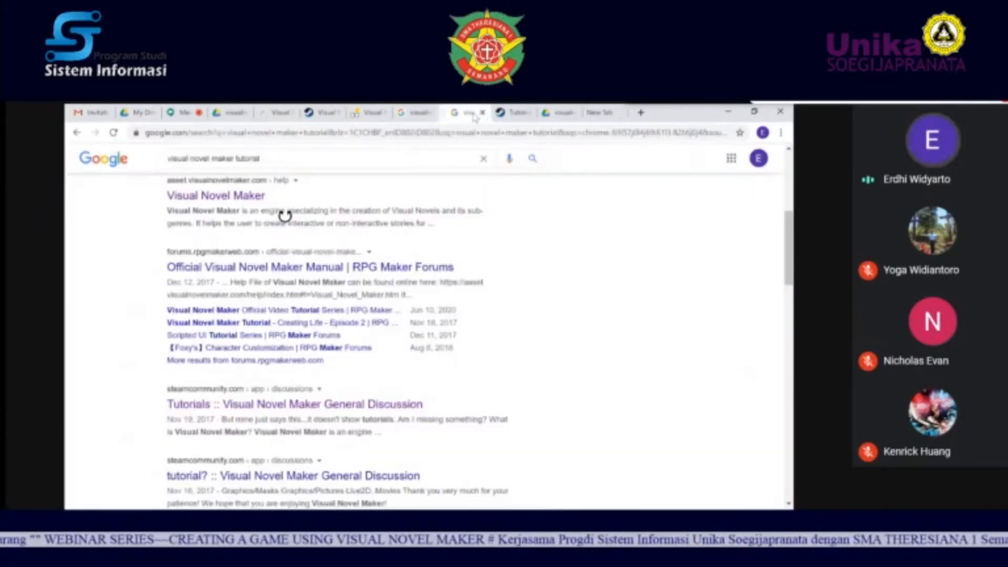
left_click(367, 113)
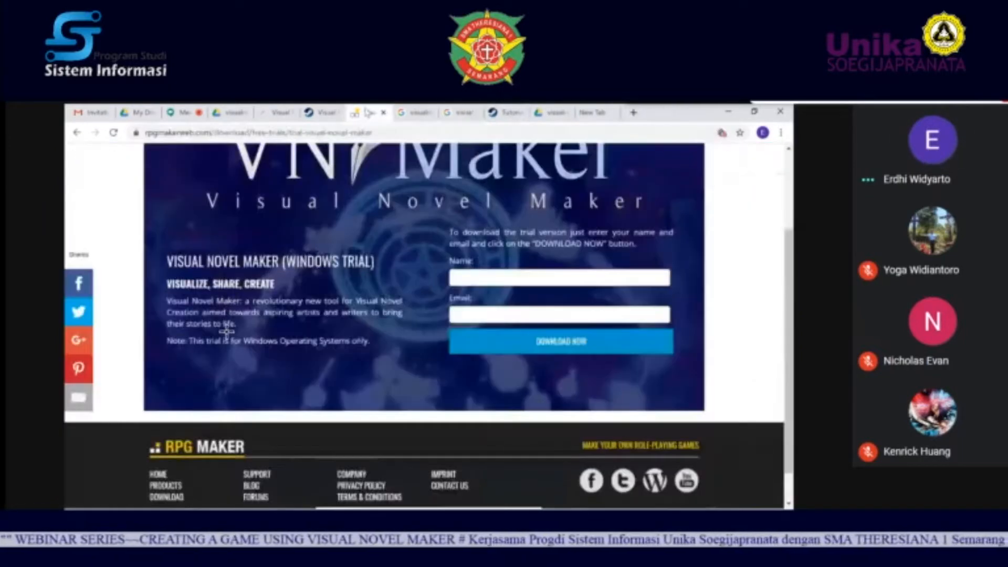
scroll(346, 305, "up", 2)
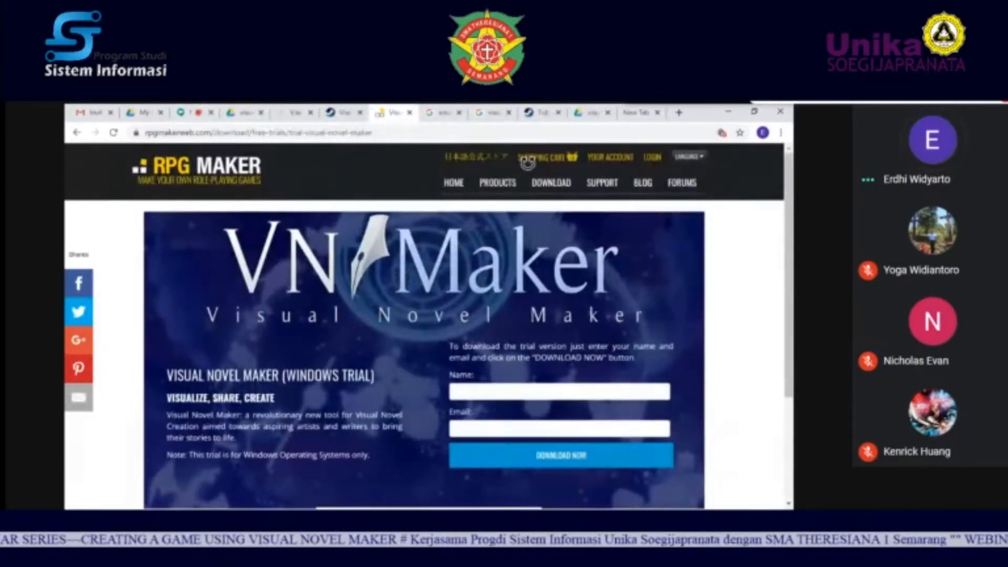
Step: Check the download addresses on the PowerPoint slide, and in the browser show the shared visualnovel Drive folder without its details pane
key("alt+Tab")
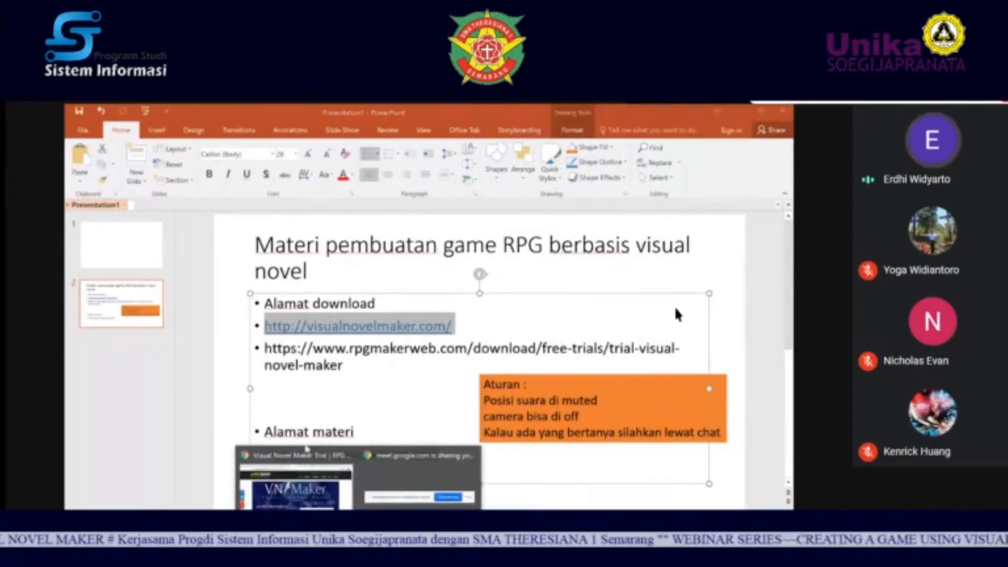
left_click(308, 452)
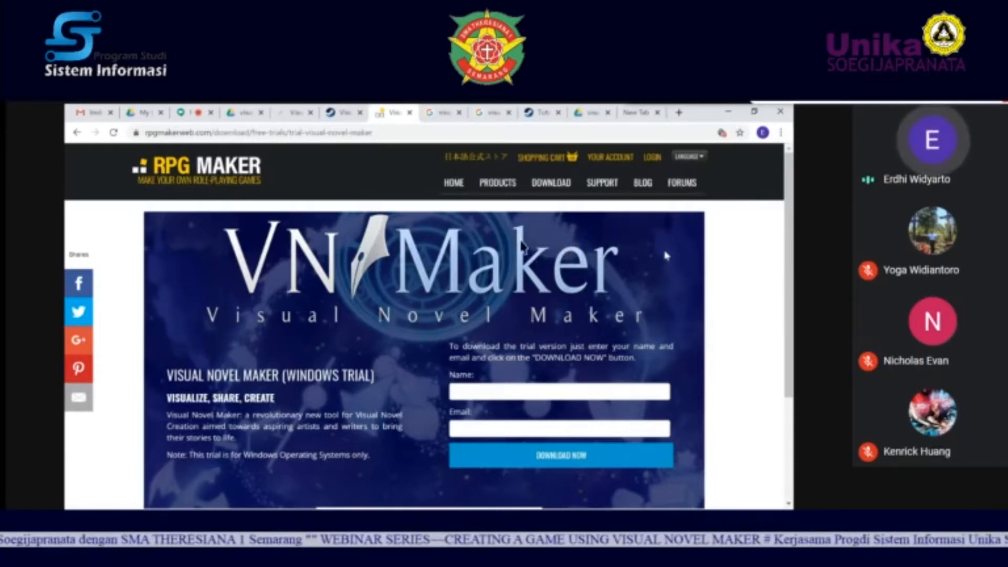
left_click(589, 116)
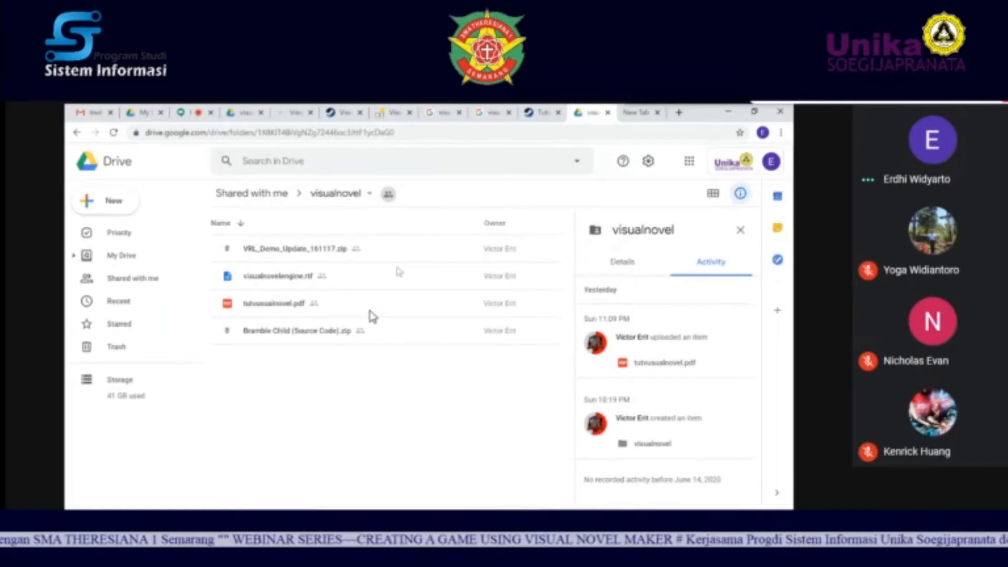
left_click(740, 231)
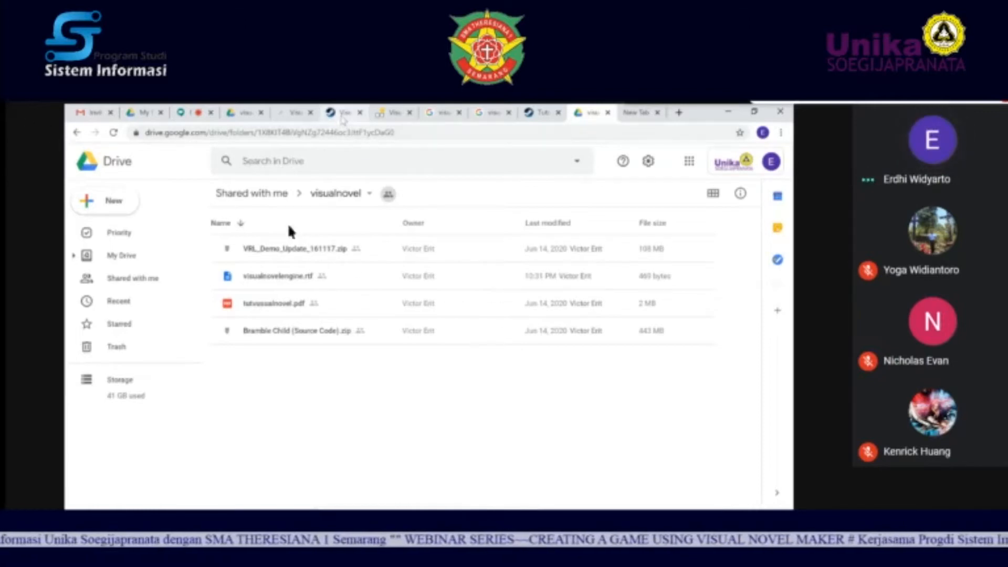
Step: Revisit the Steam store page and the Windows trial download page, and return to the visualnovel Drive folder
left_click(341, 116)
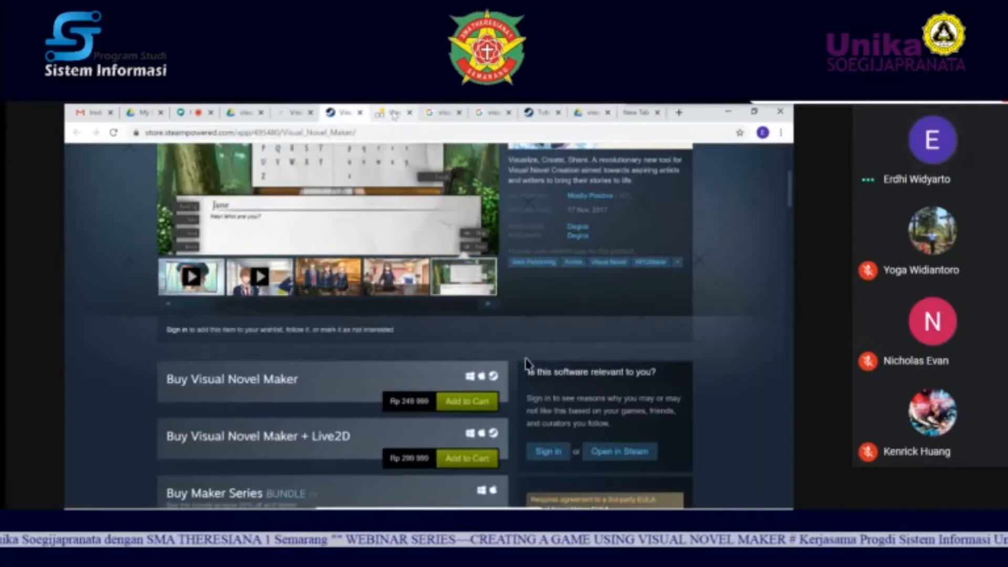
key("ctrl+Tab")
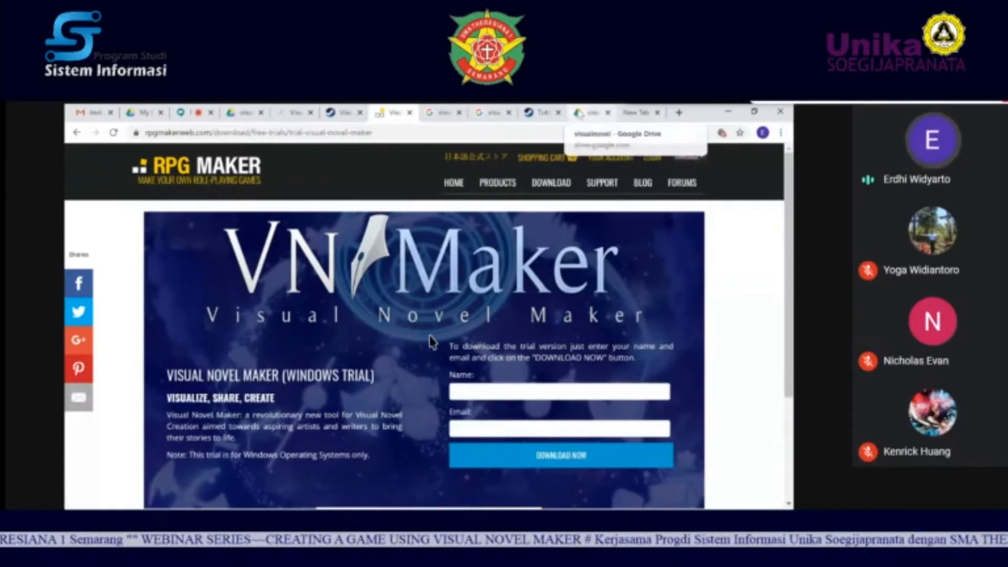
left_click(588, 112)
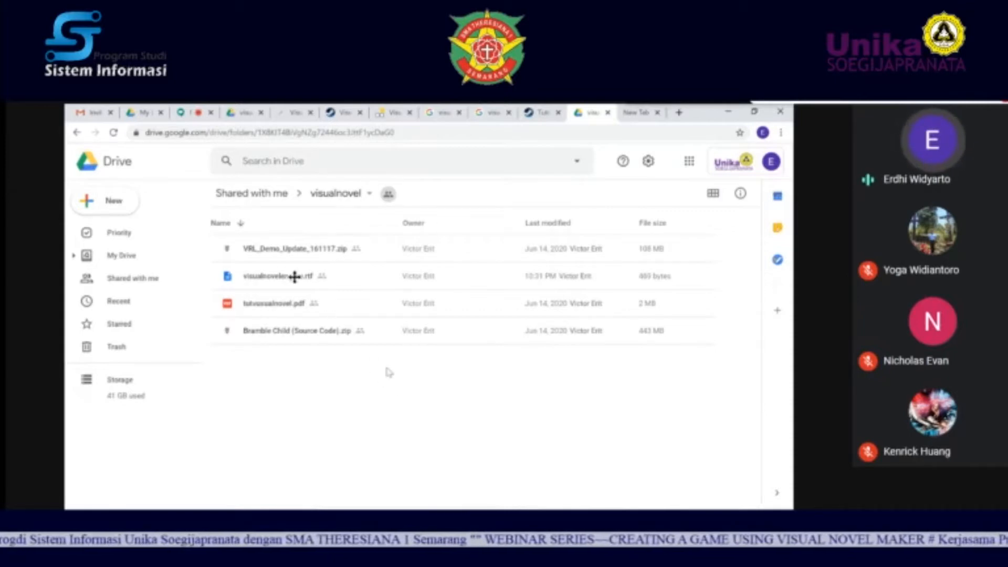
Step: Switch to File Explorer, open the Visual_Novel_Maker folder on drive C and launch the Visual Novel Maker application from it
left_click(339, 491)
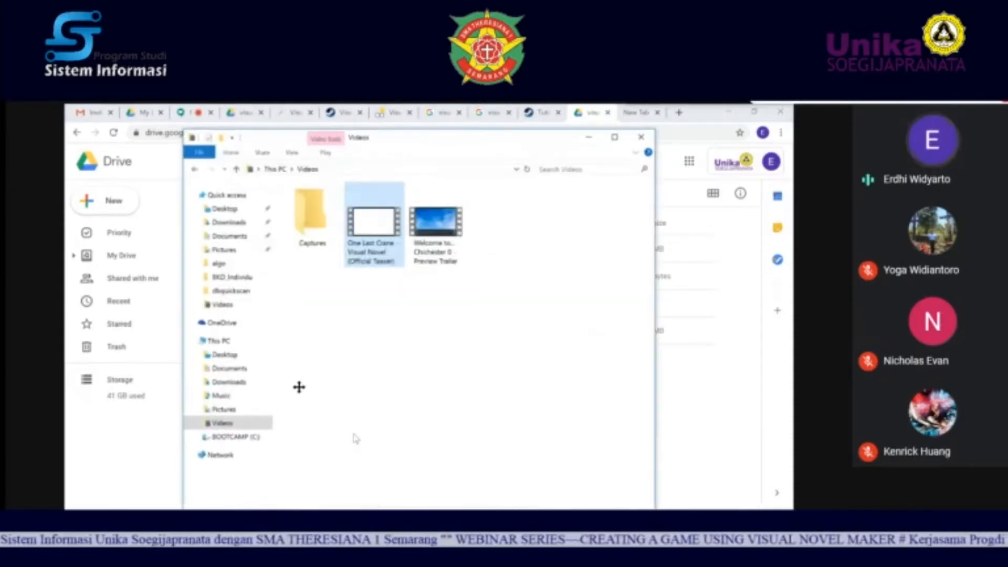
left_click(234, 439)
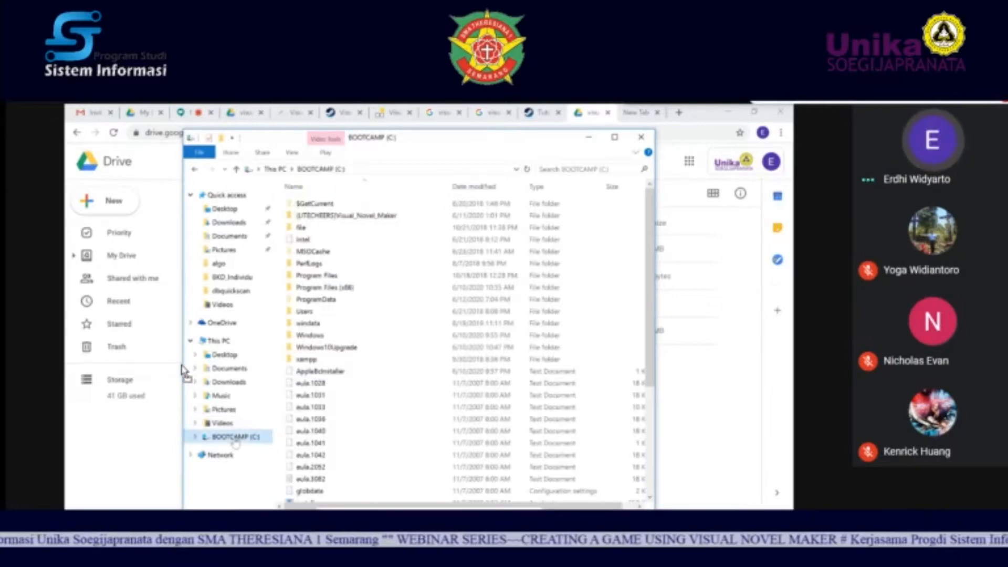
double_click(372, 216)
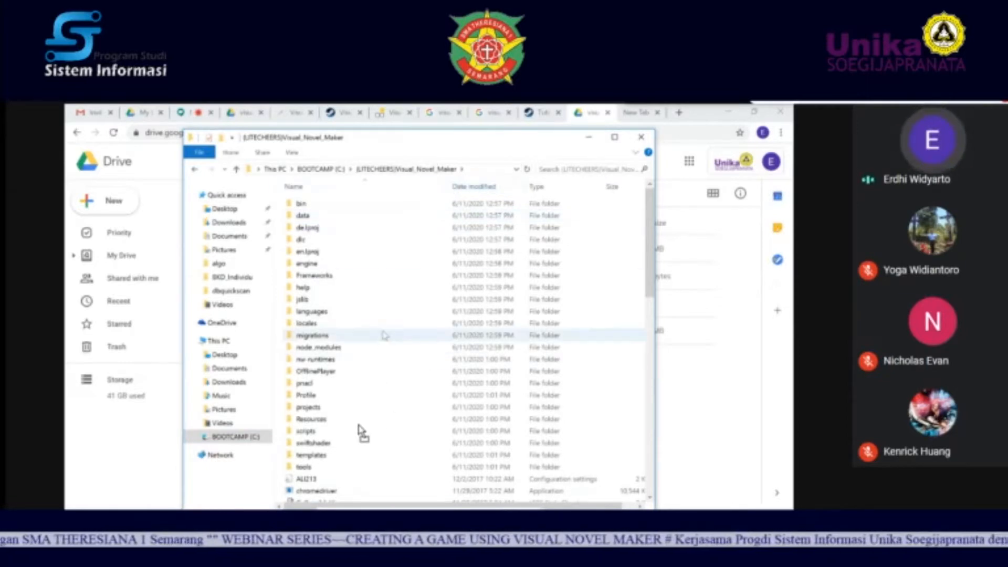
scroll(344, 452, "down", 9)
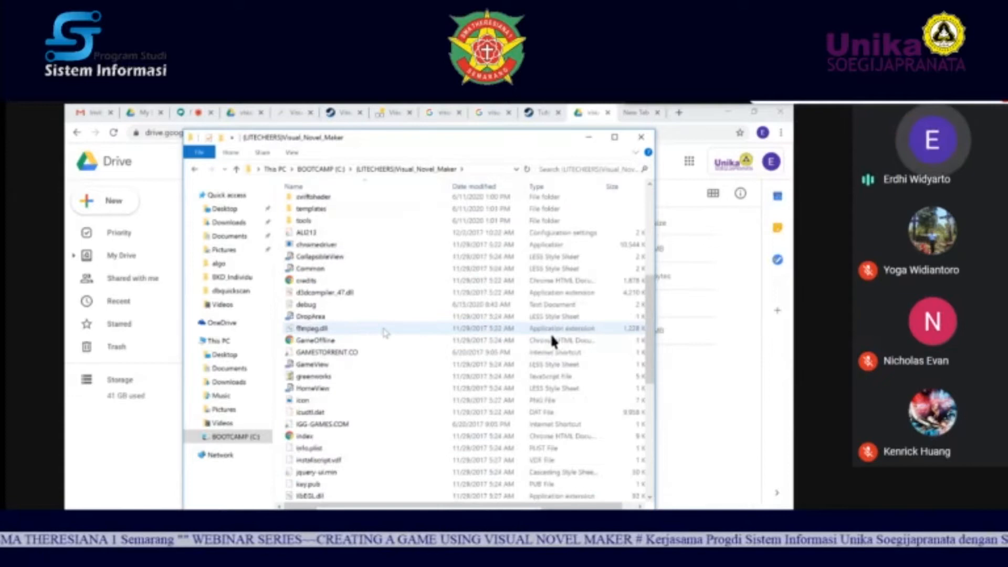
scroll(385, 331, "down", 5)
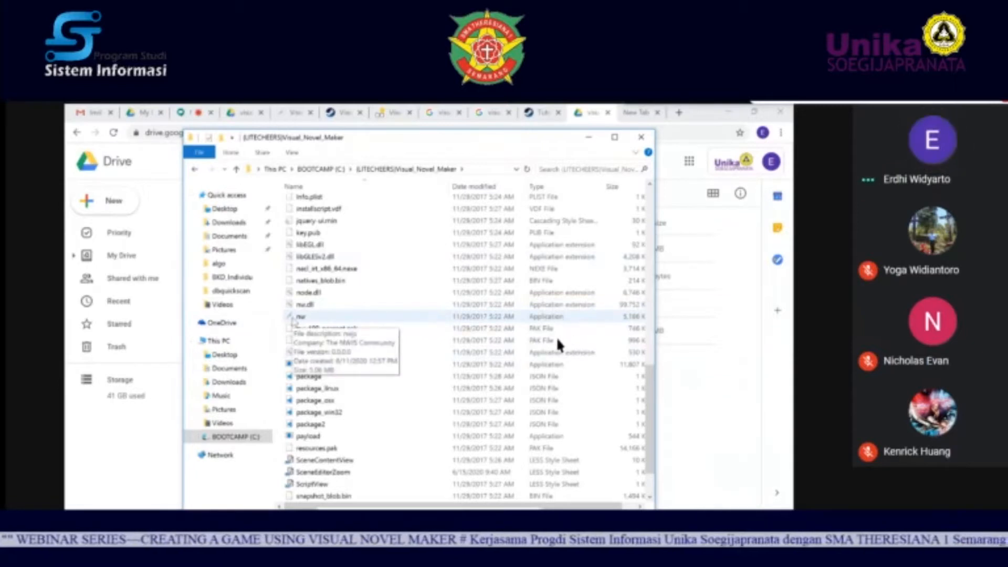
double_click(509, 363)
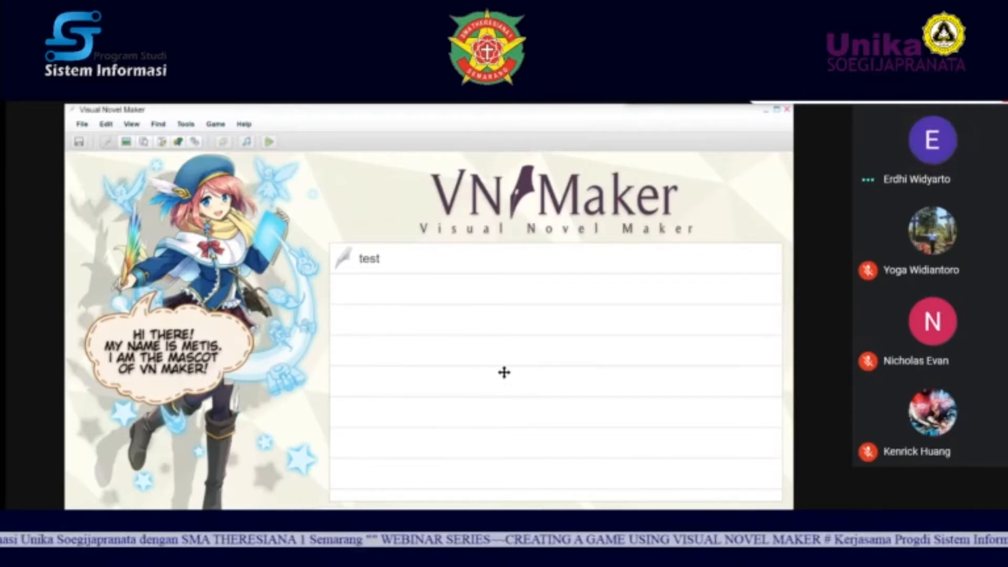
Step: Start a new project with the project name gamepertama and the game title "mencoba game"
key("ctrl+n")
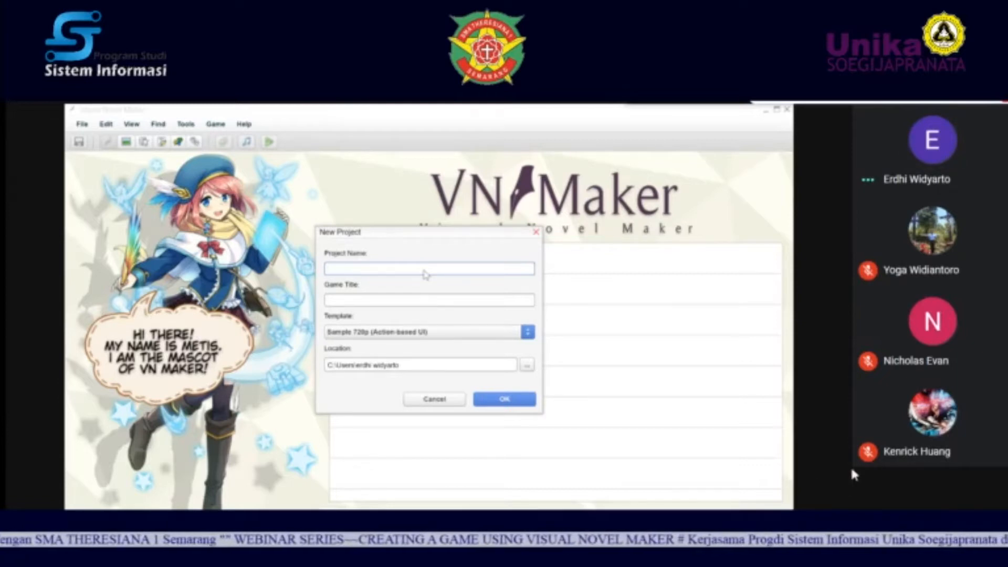
left_click(500, 395)
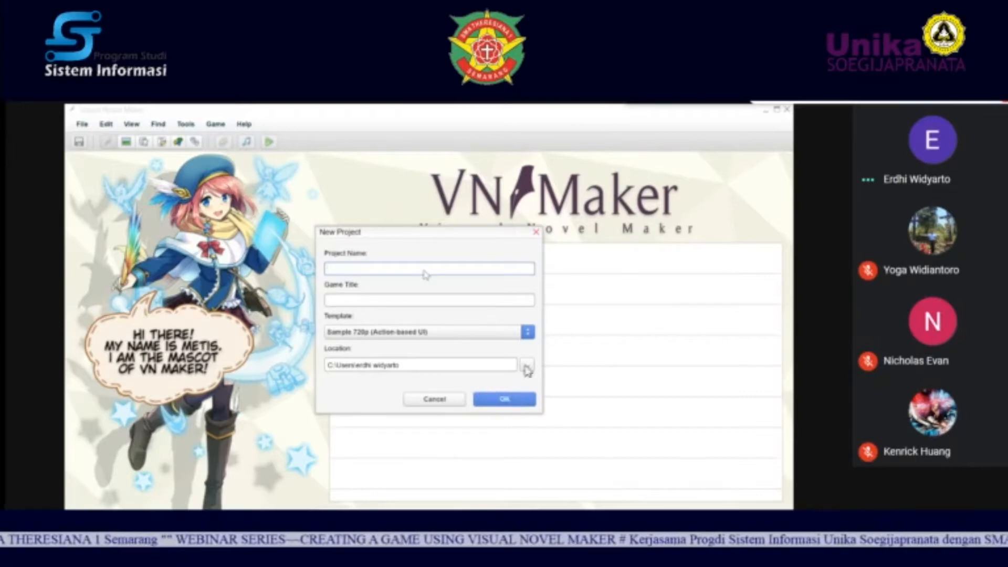
type("tes")
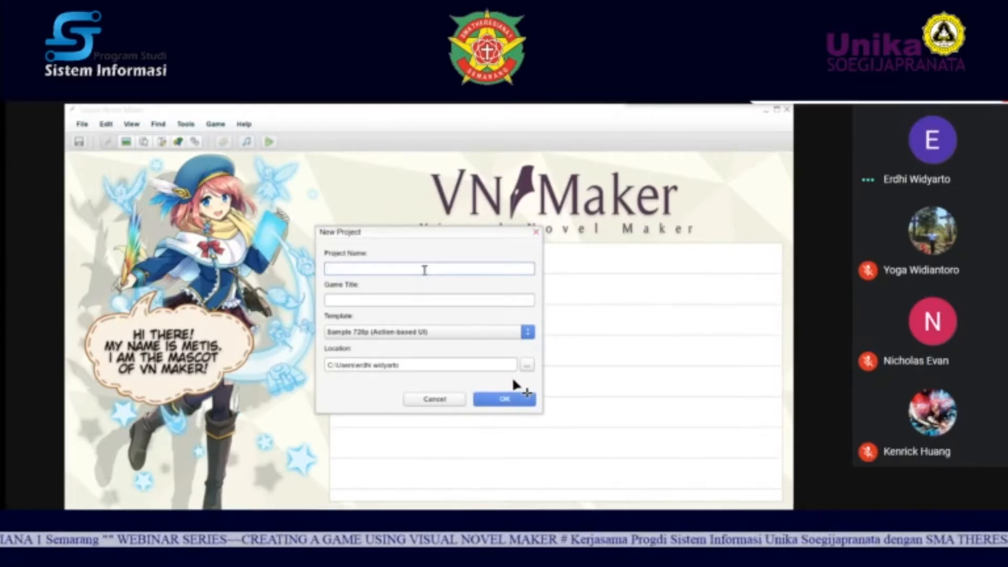
type("game")
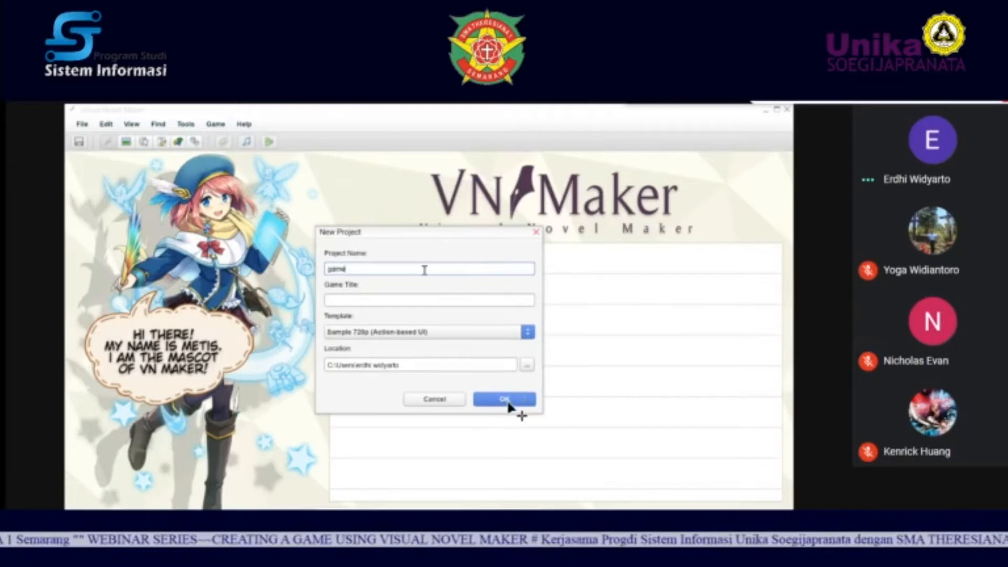
type("pertama")
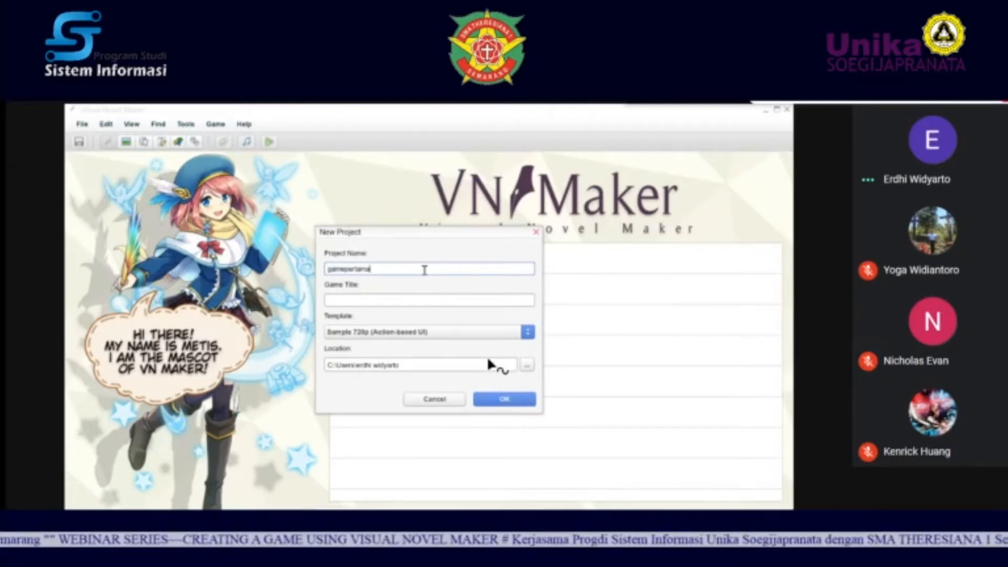
left_click(388, 302)
type("menco")
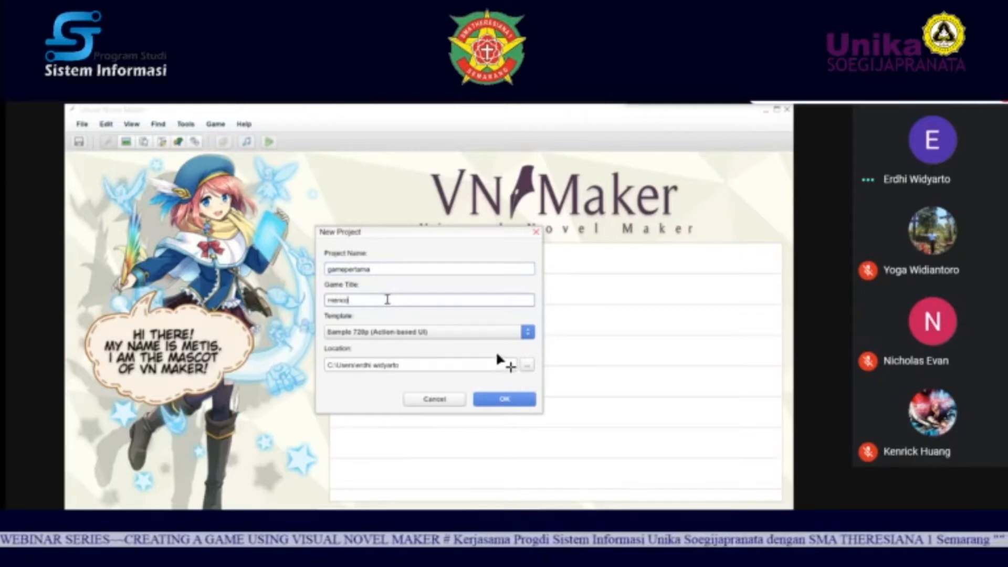
type("ba")
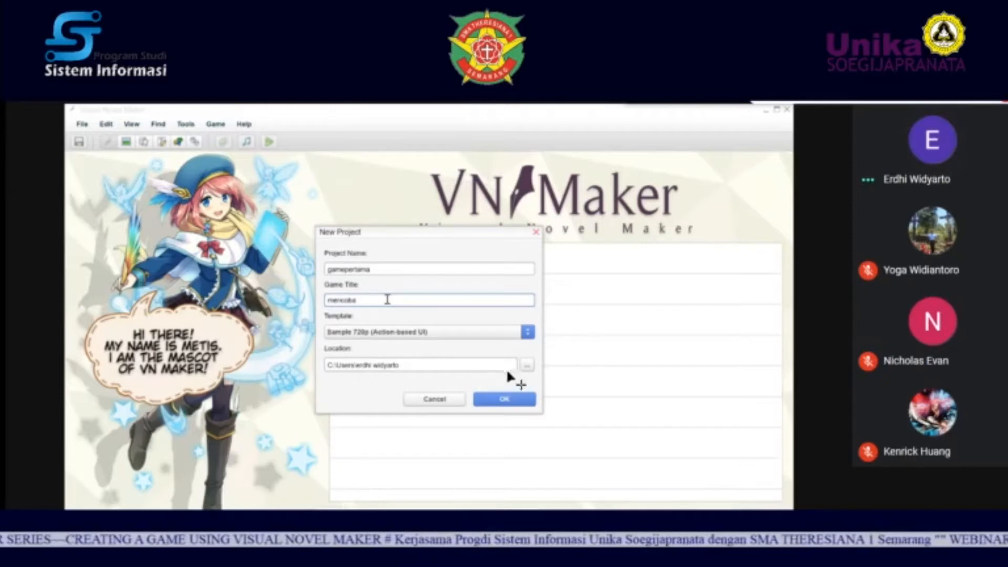
type(" game")
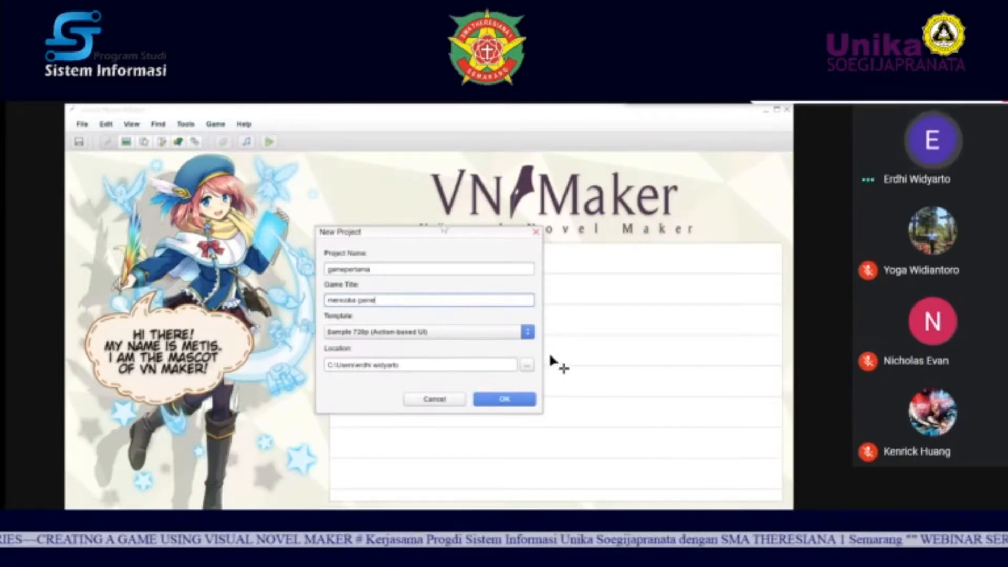
Step: Try the Empty Project template for the new project, and switch back to Sample 720p (Action-based UI)
left_click(531, 332)
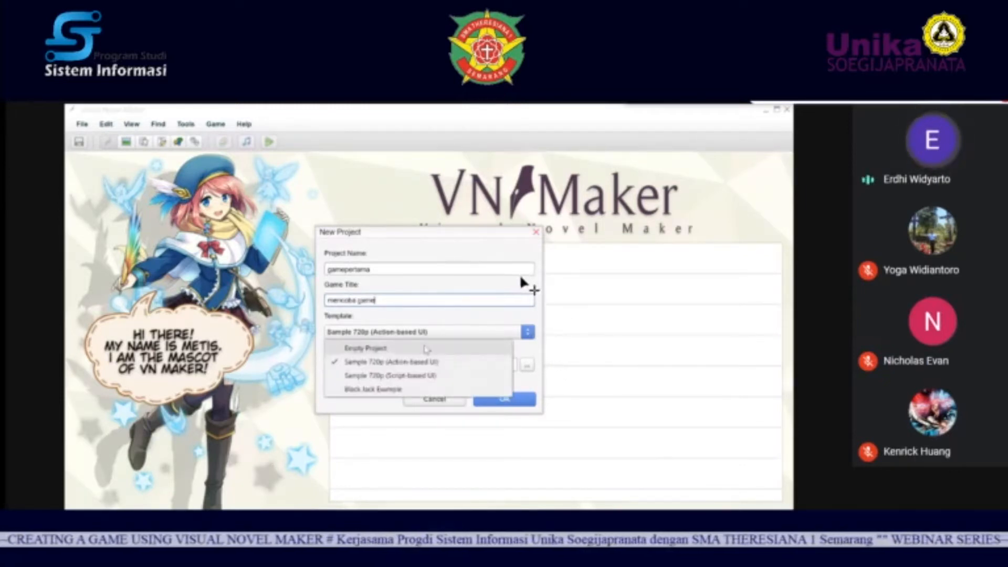
left_click(421, 345)
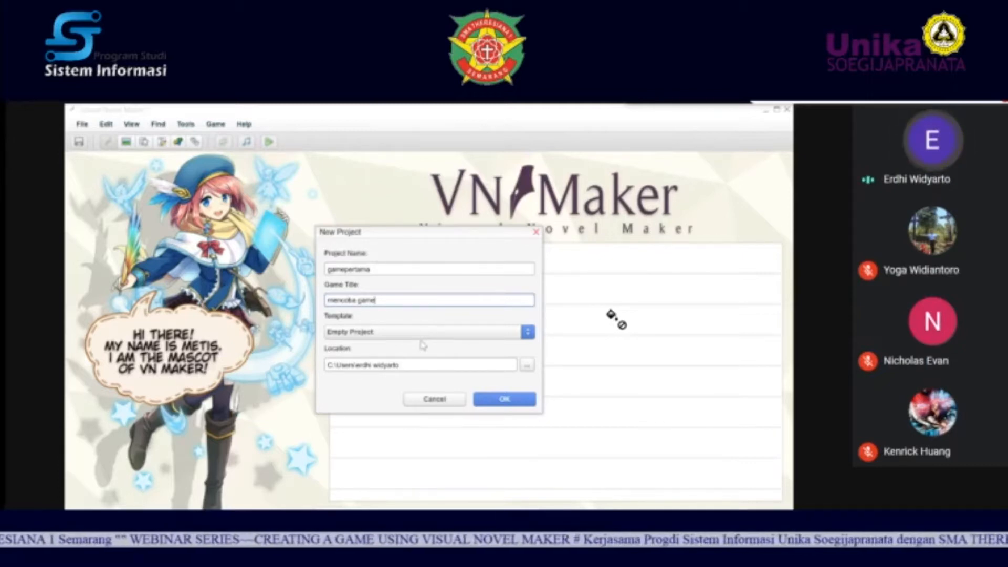
left_click(528, 332)
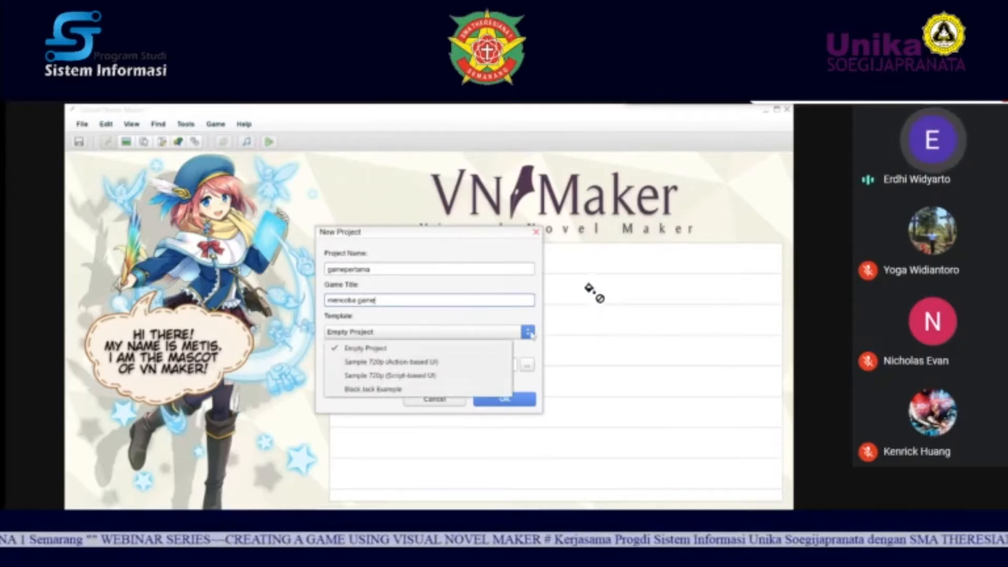
left_click(460, 363)
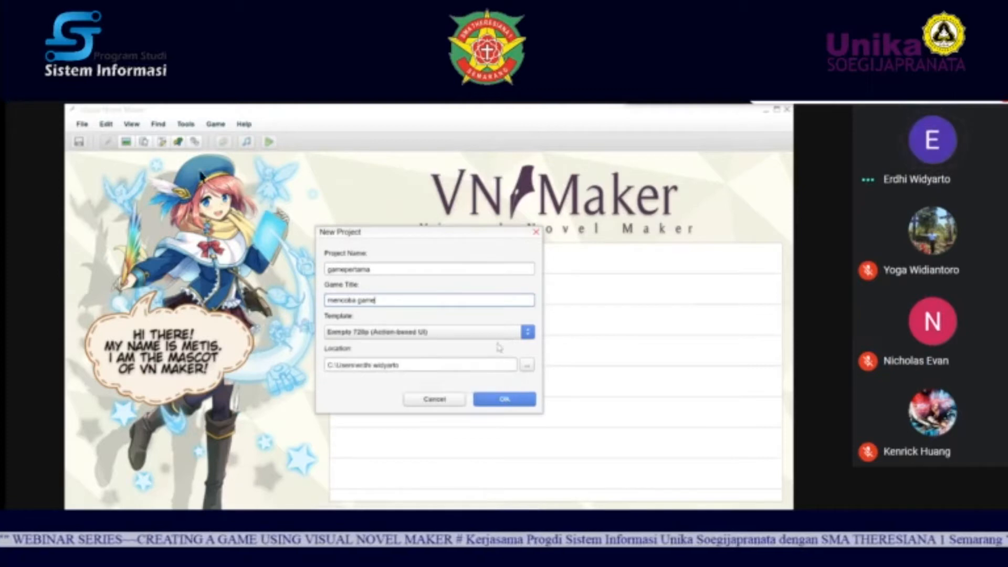
left_click(526, 333)
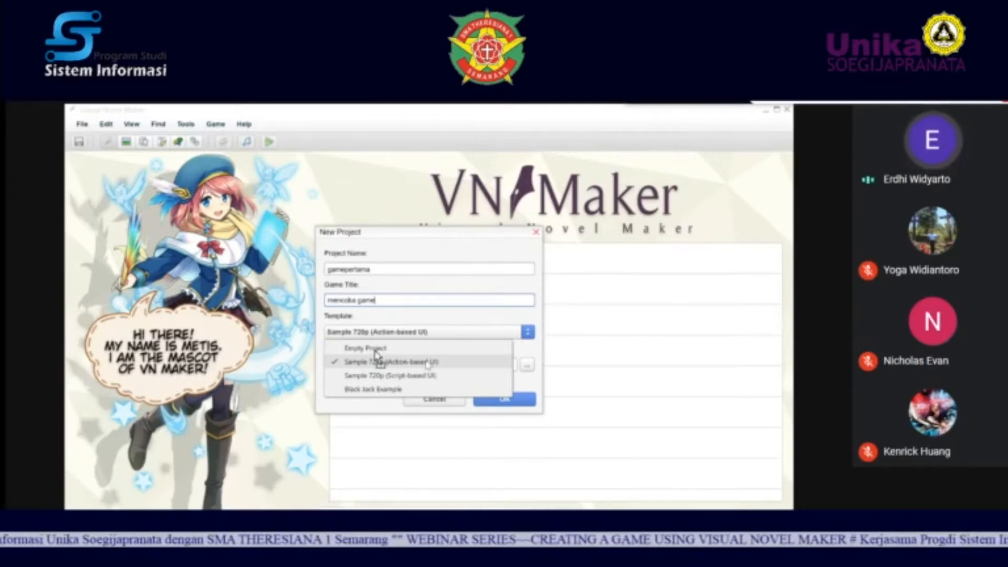
key("Escape")
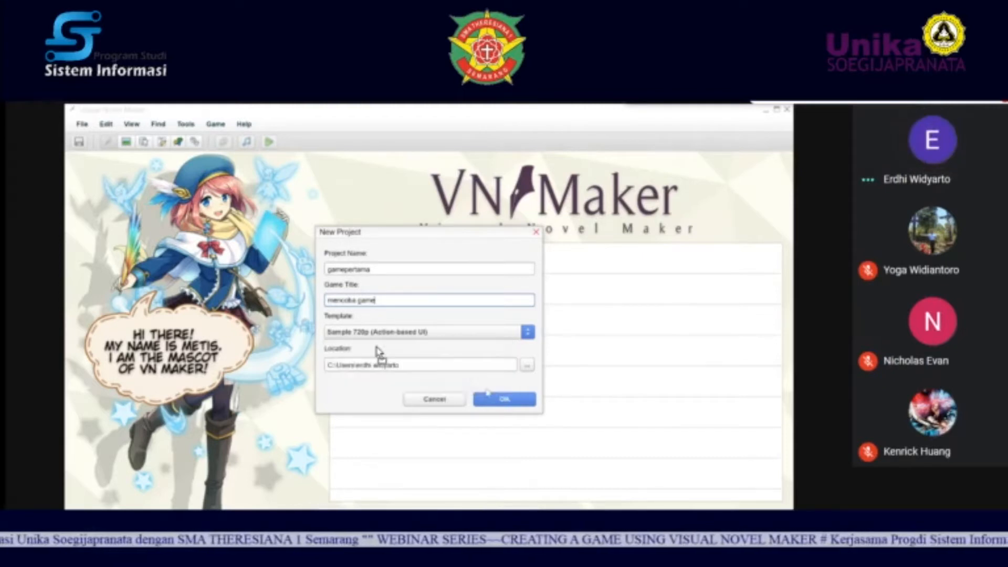
Step: Create the gamepertama project with the Sample 720p (Action-based UI) template in the given location
left_click(489, 400)
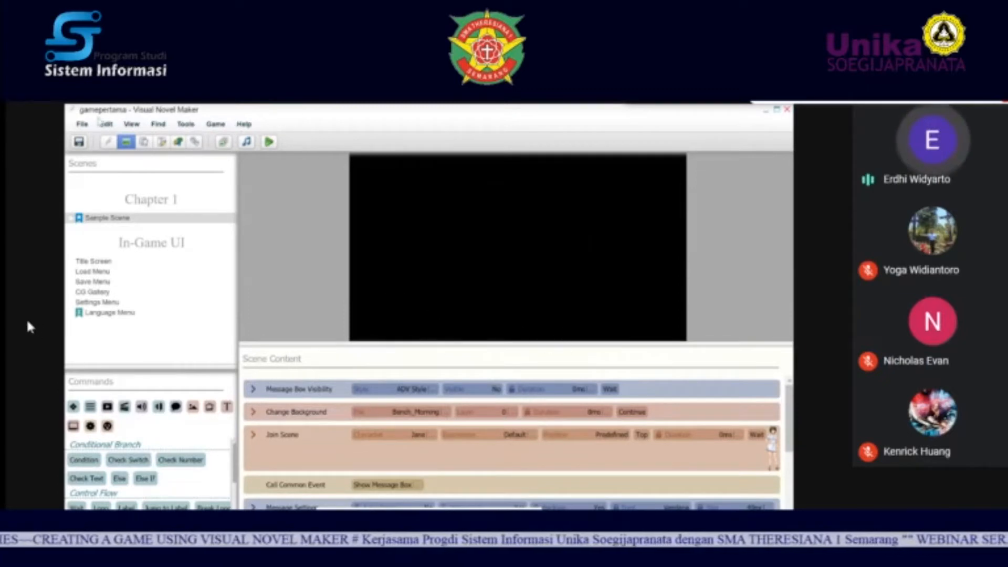
Step: Look over the commands for managing the project, editing, switching views, using tools and running the game
left_click(87, 125)
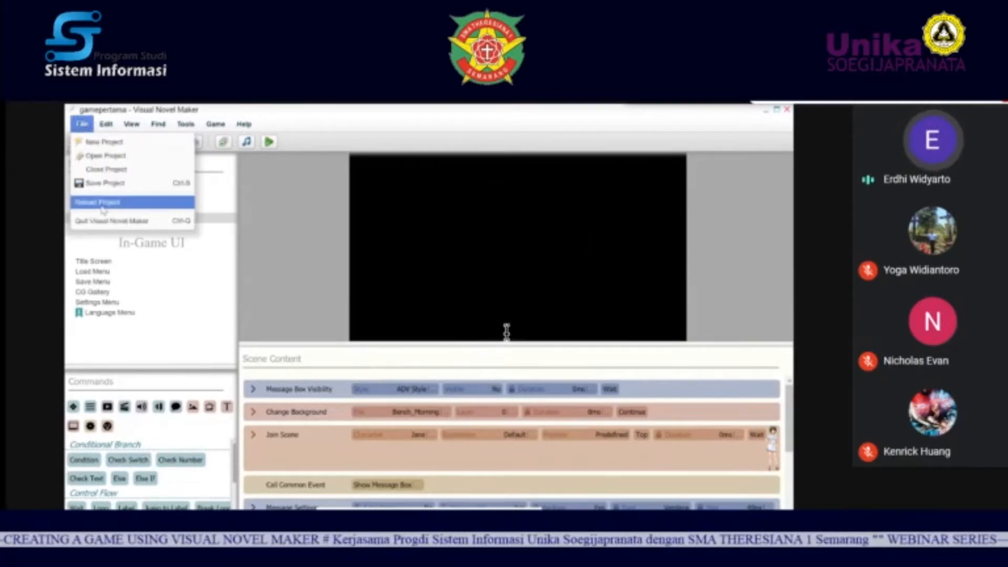
left_click(313, 121)
left_click(111, 125)
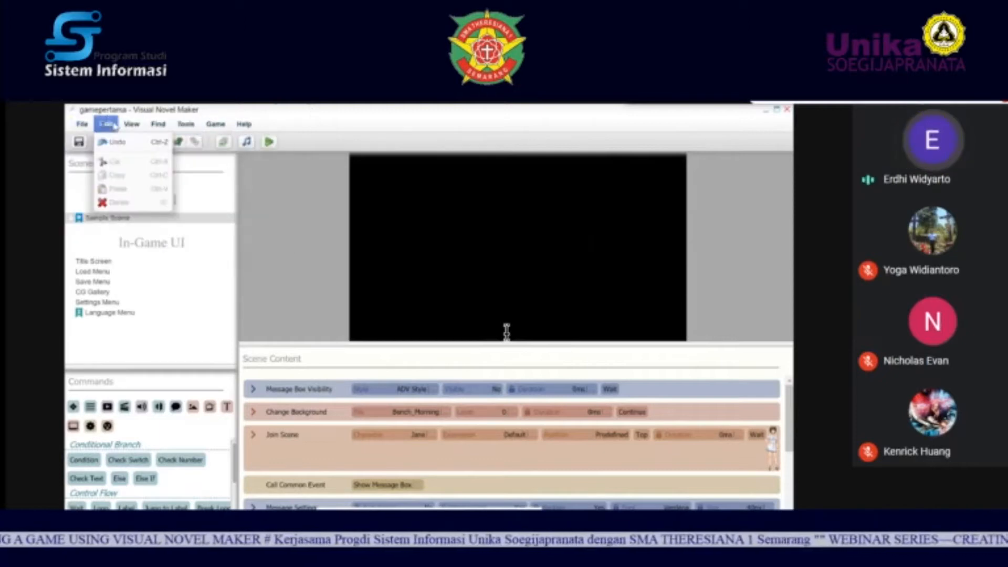
mouse_move(131, 125)
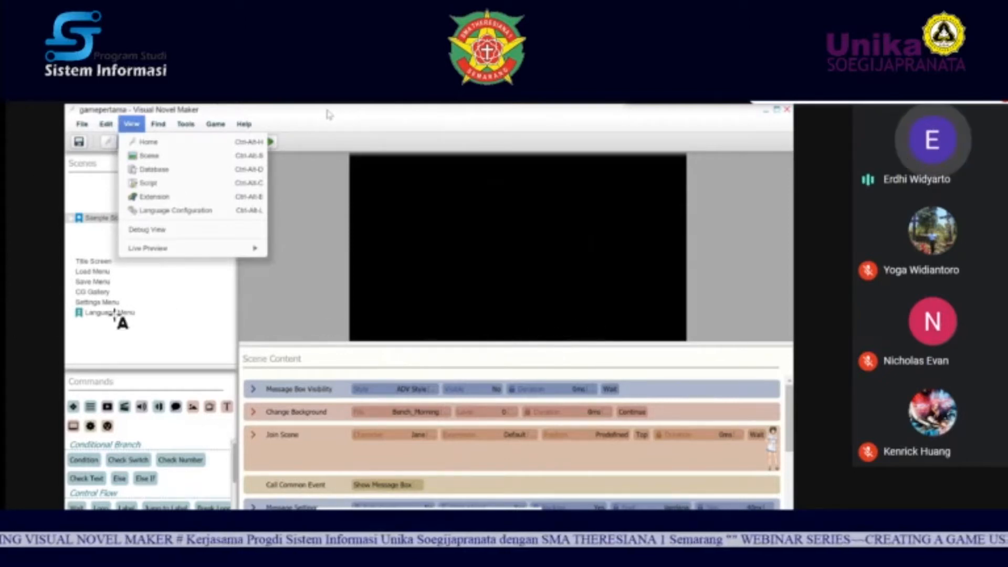
mouse_move(190, 129)
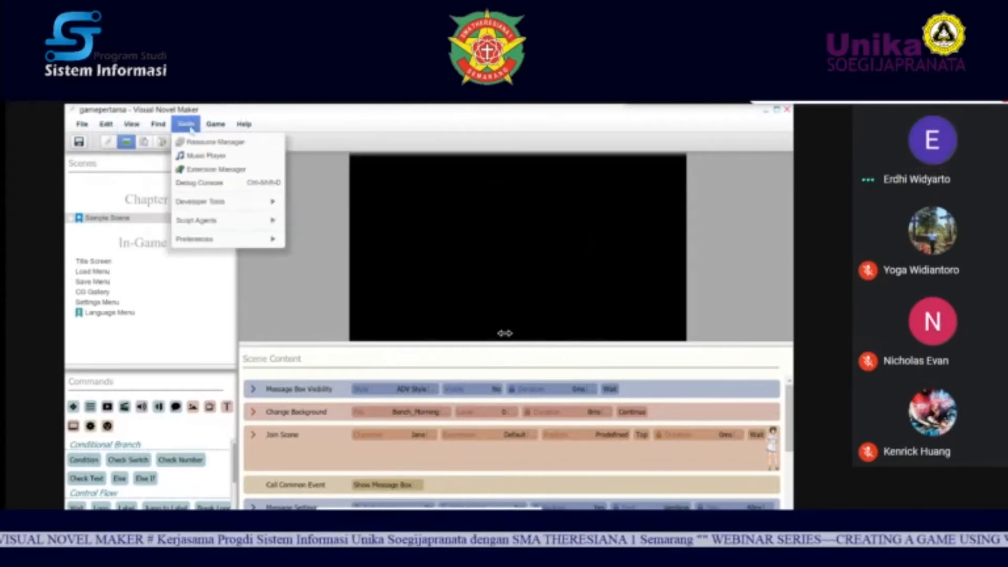
mouse_move(226, 125)
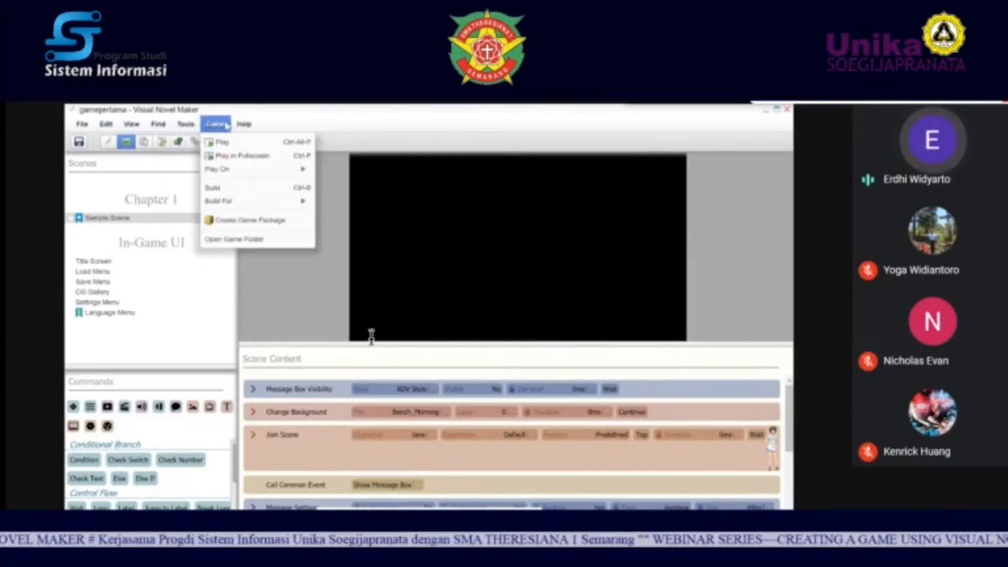
Step: Examine the script agent and preference options and the platforms that the game can be built for
mouse_move(239, 205)
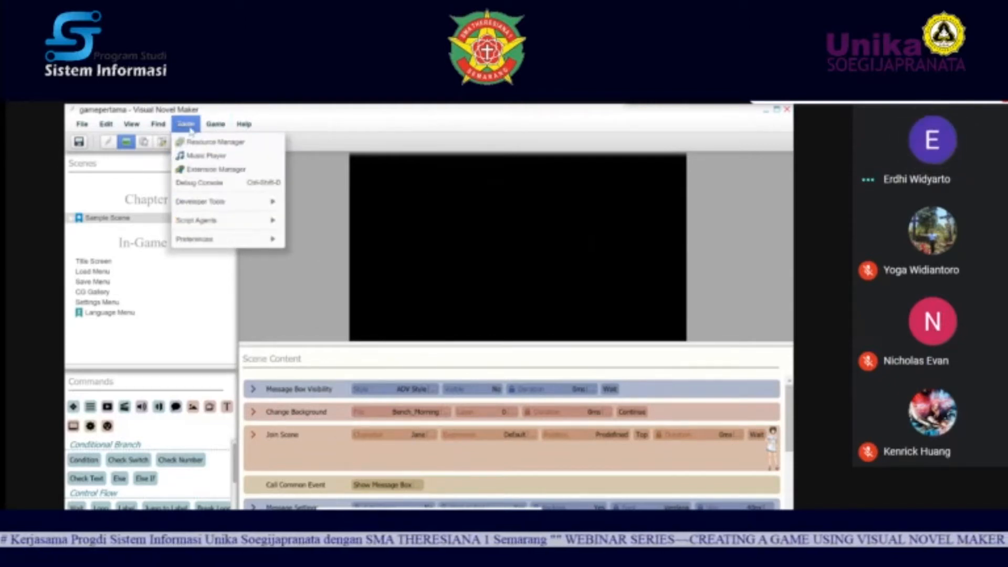
mouse_move(215, 221)
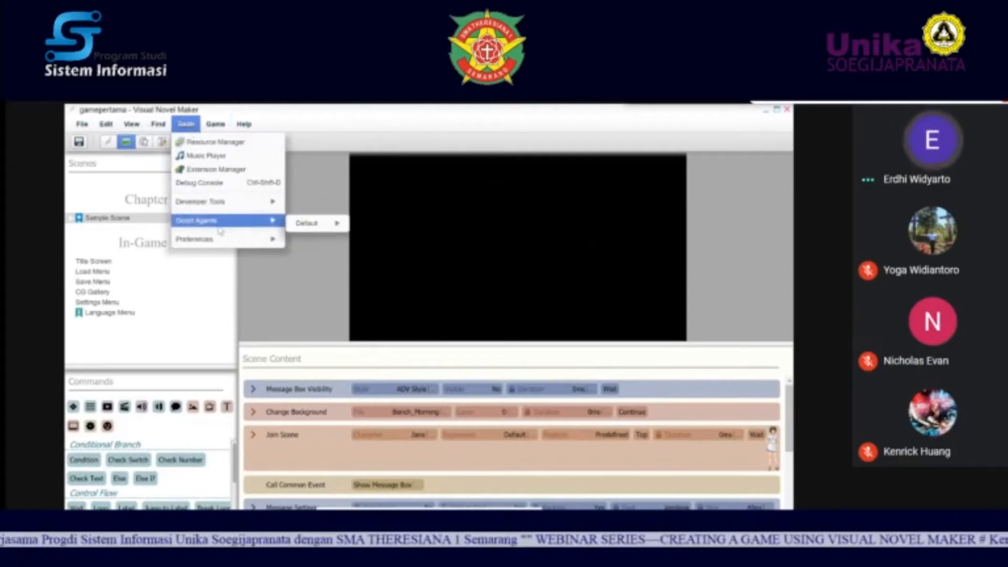
mouse_move(219, 239)
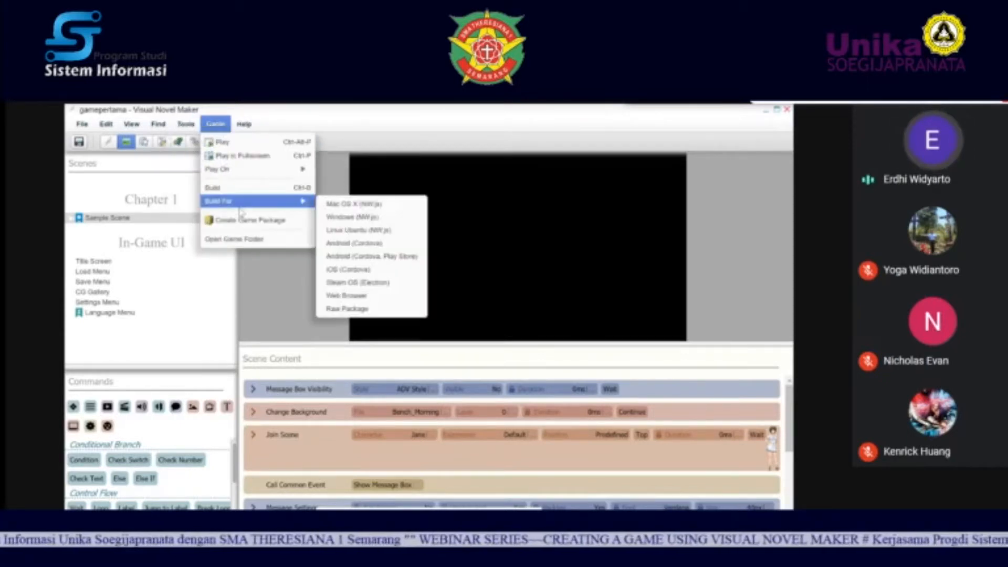
mouse_move(274, 208)
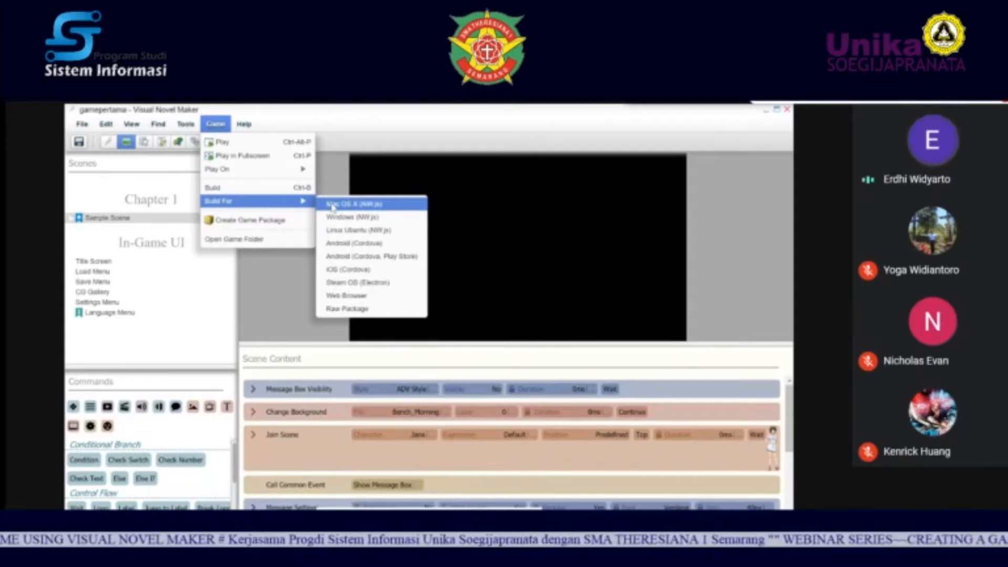
left_click(362, 126)
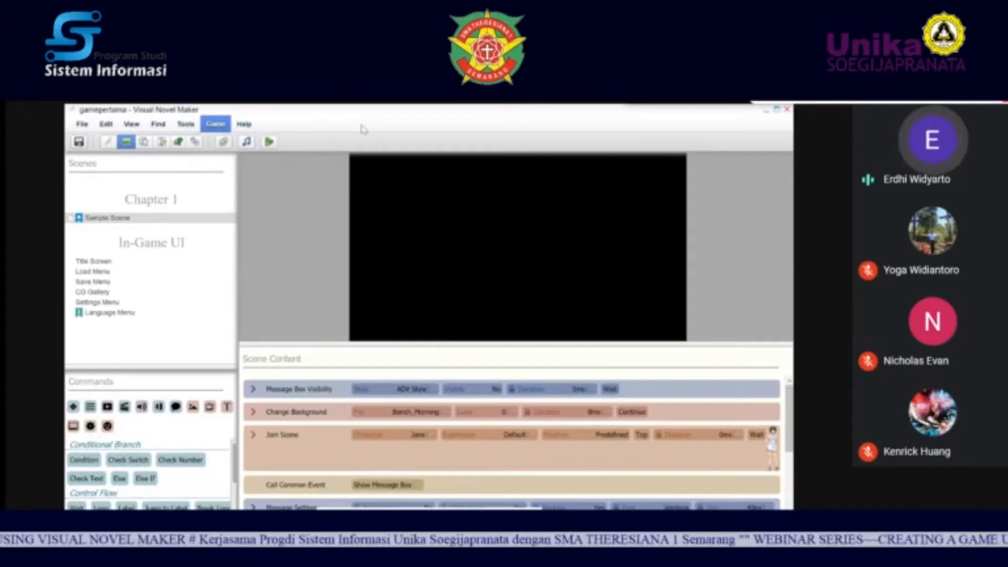
left_click(78, 125)
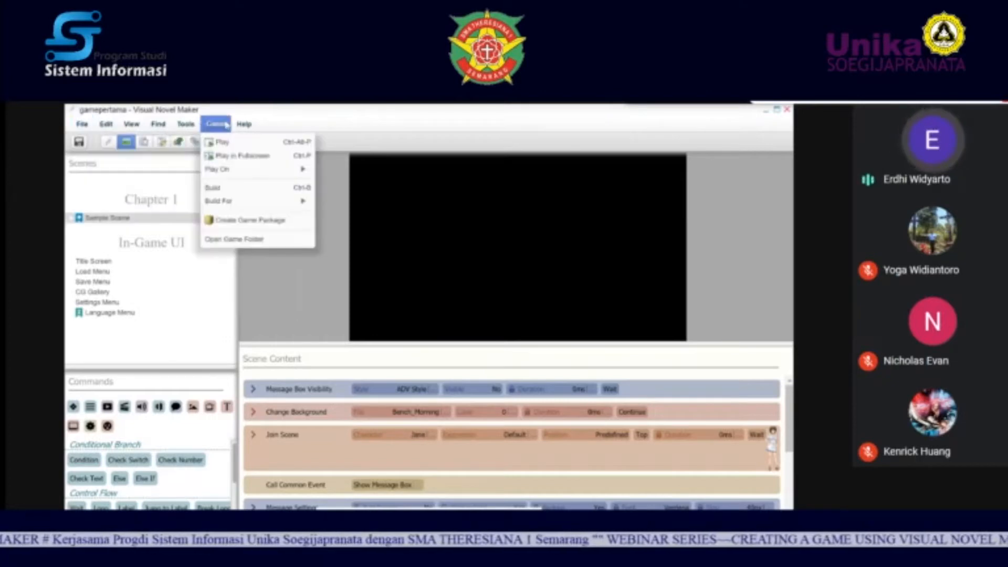
key("Escape")
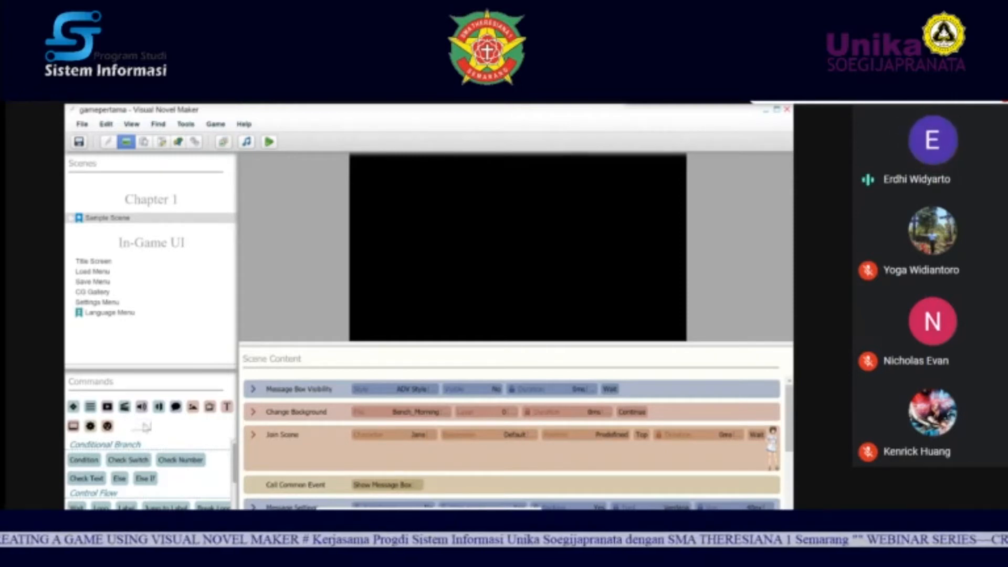
Step: Display the Scene command category, followed by the Message command category
left_click(124, 408)
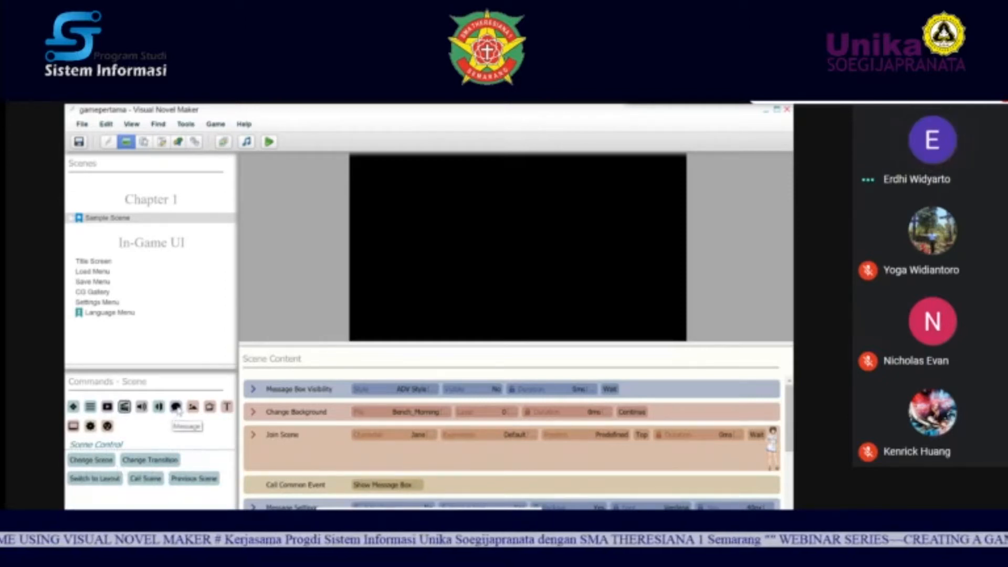
left_click(177, 407)
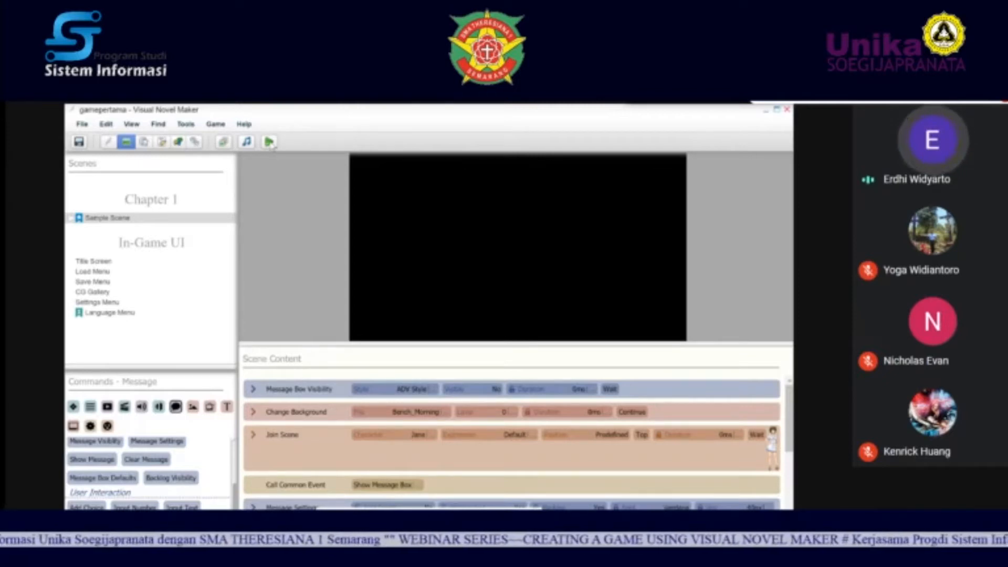
Step: Save the project, run it as a game test in English and start a new game
left_click(269, 142)
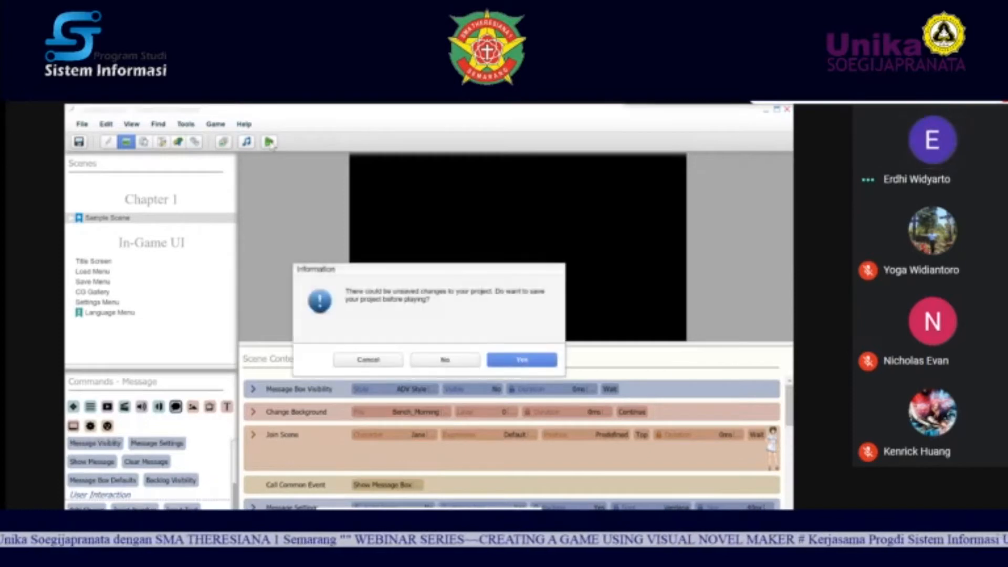
left_click(521, 359)
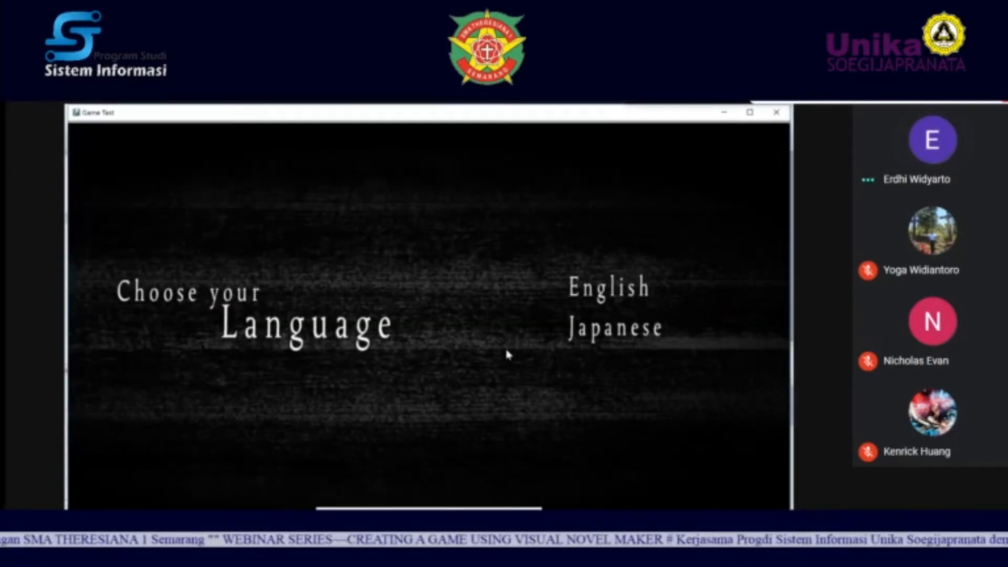
left_click(576, 293)
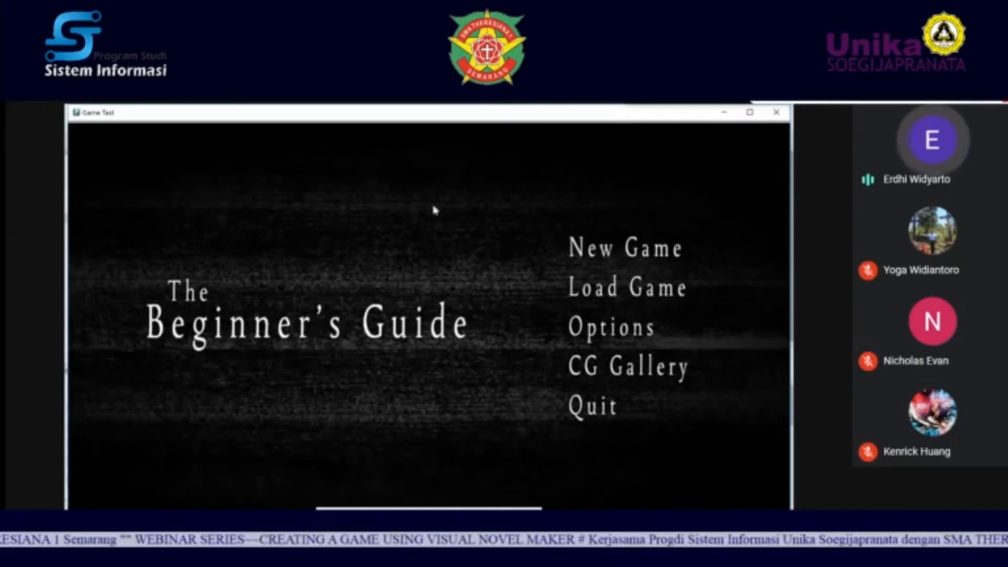
left_click(642, 250)
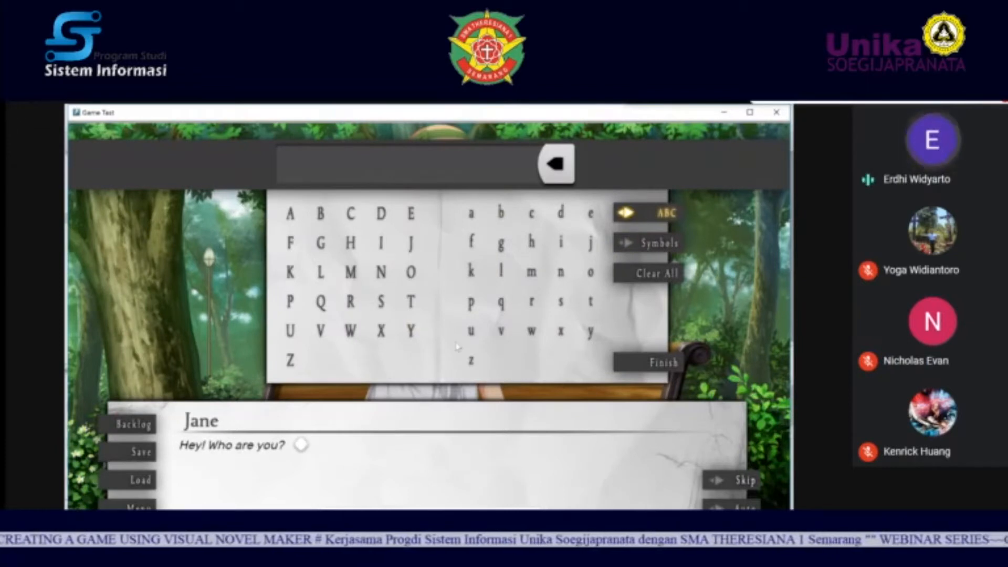
Step: Enter the player's first name in answer to Jane's question and finish the name entry
left_click(412, 213)
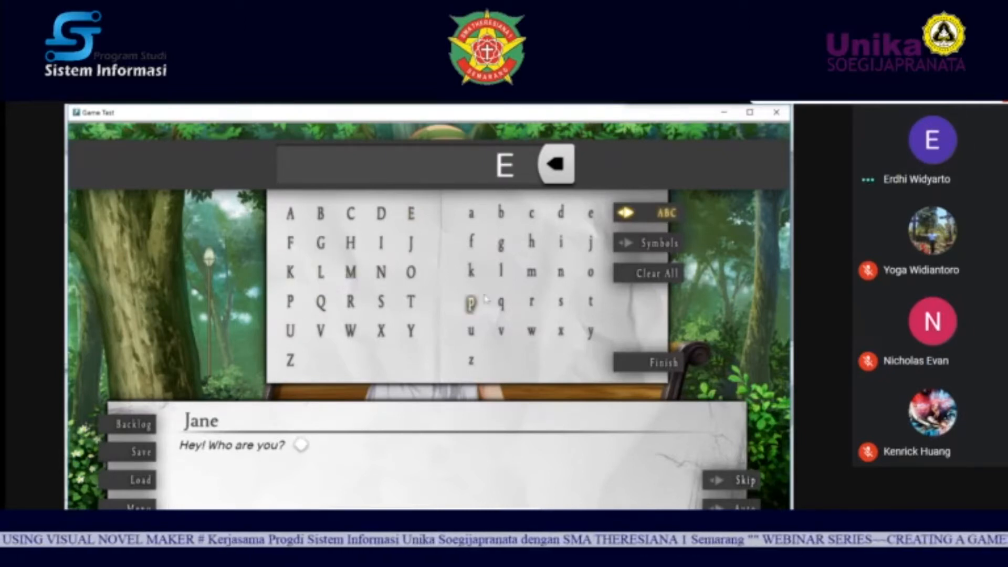
left_click(532, 303)
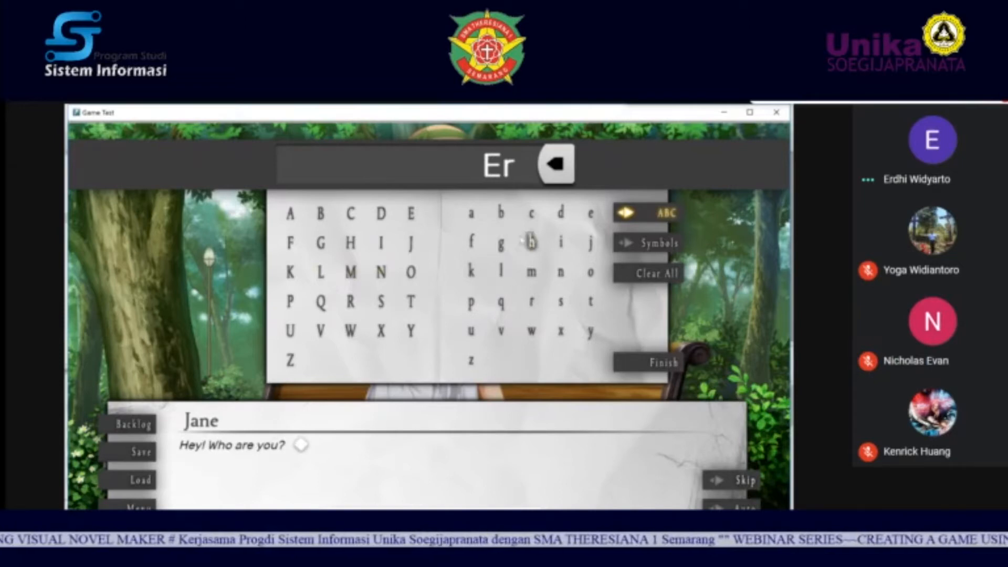
left_click(561, 213)
left_click(531, 241)
left_click(562, 241)
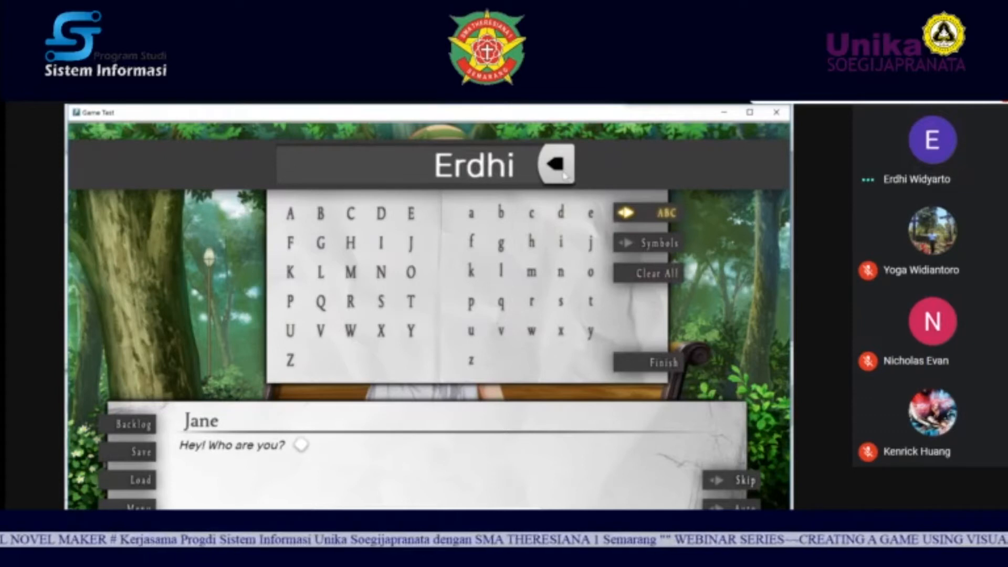
left_click(640, 366)
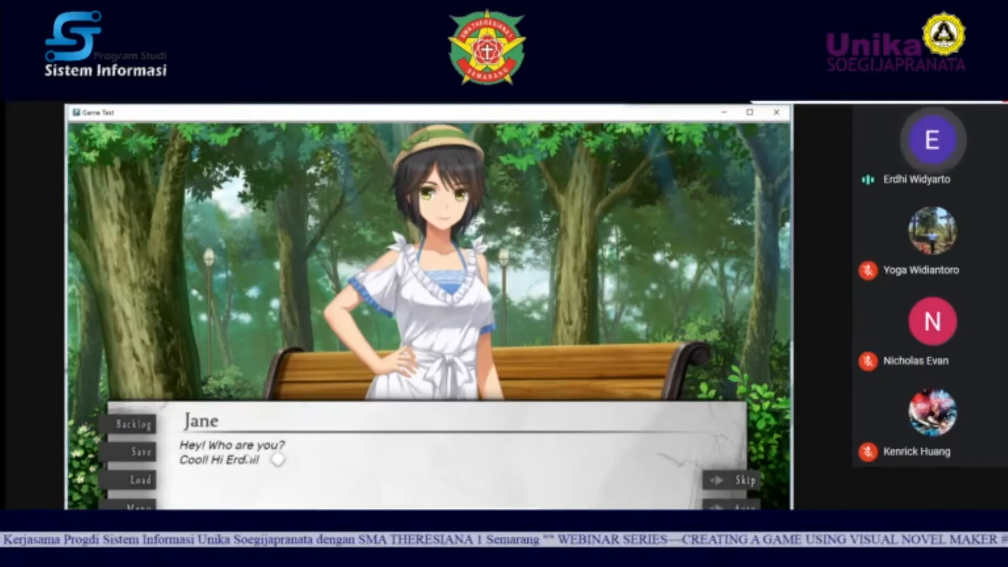
Step: Advance Jane's dialogue to the age question and answer it with 17
left_click(279, 462)
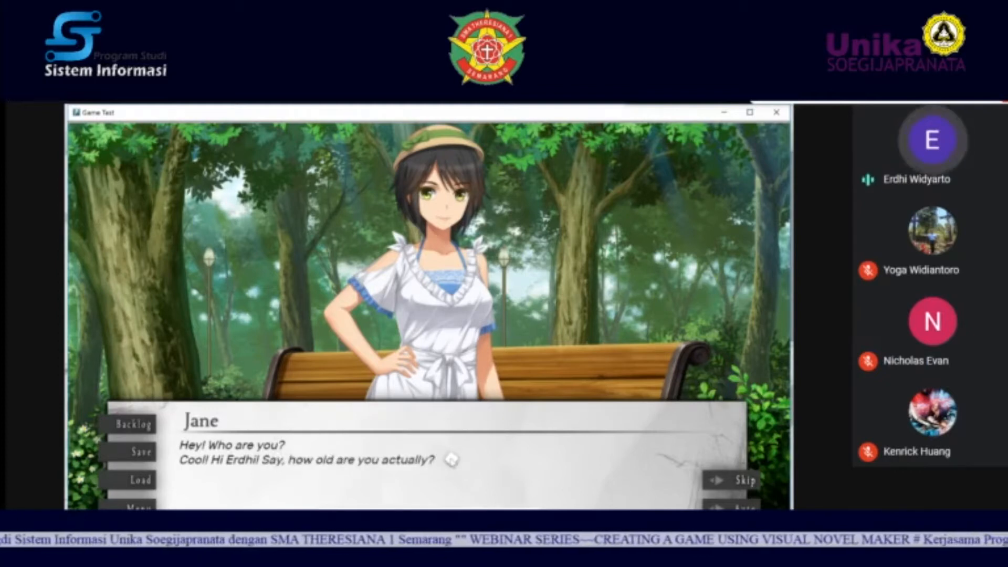
left_click(451, 458)
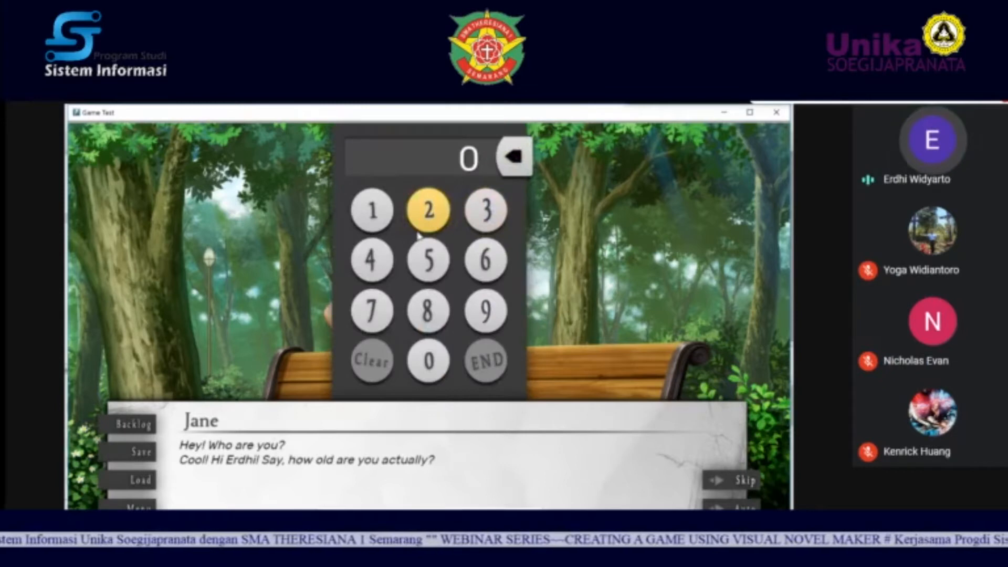
left_click(380, 226)
left_click(381, 312)
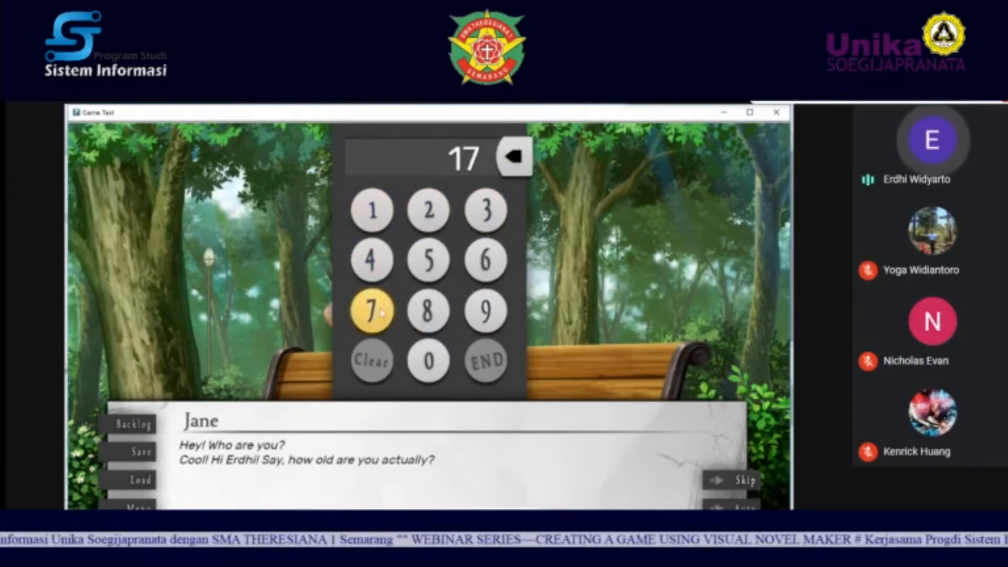
left_click(498, 360)
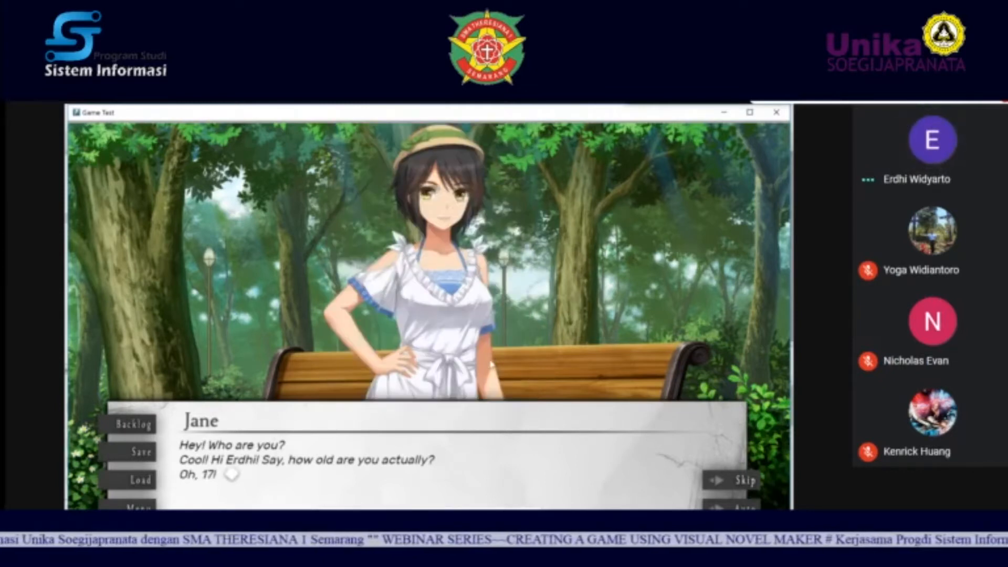
Step: Continue the conversation, choose the answer "Just looking around" and advance past Jane's reply about the park
left_click(231, 476)
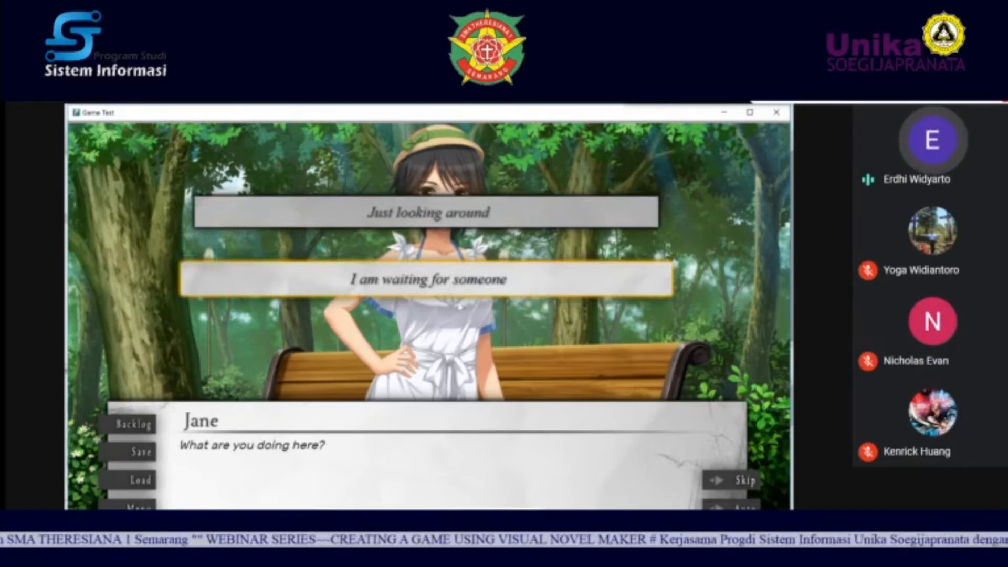
left_click(434, 223)
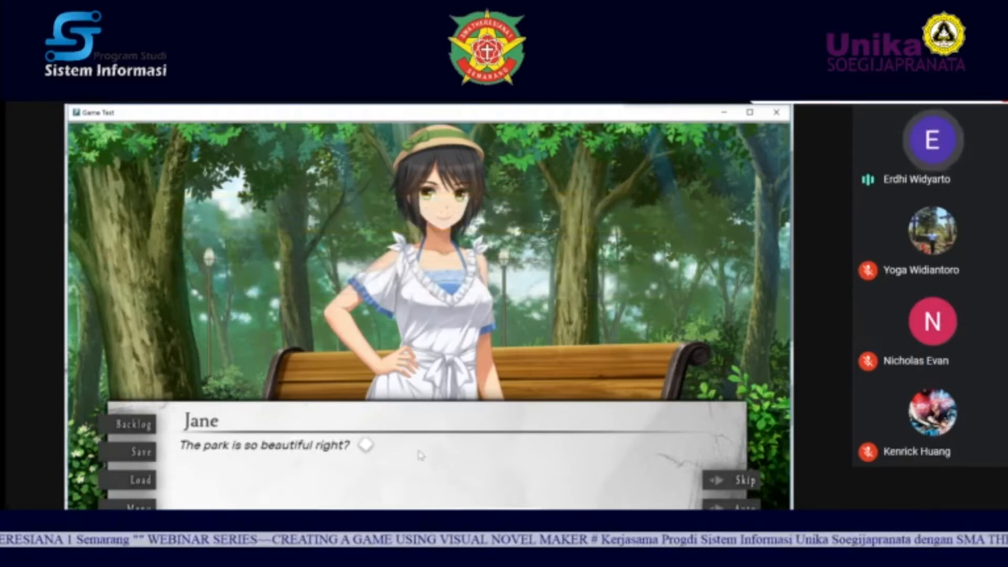
left_click(368, 448)
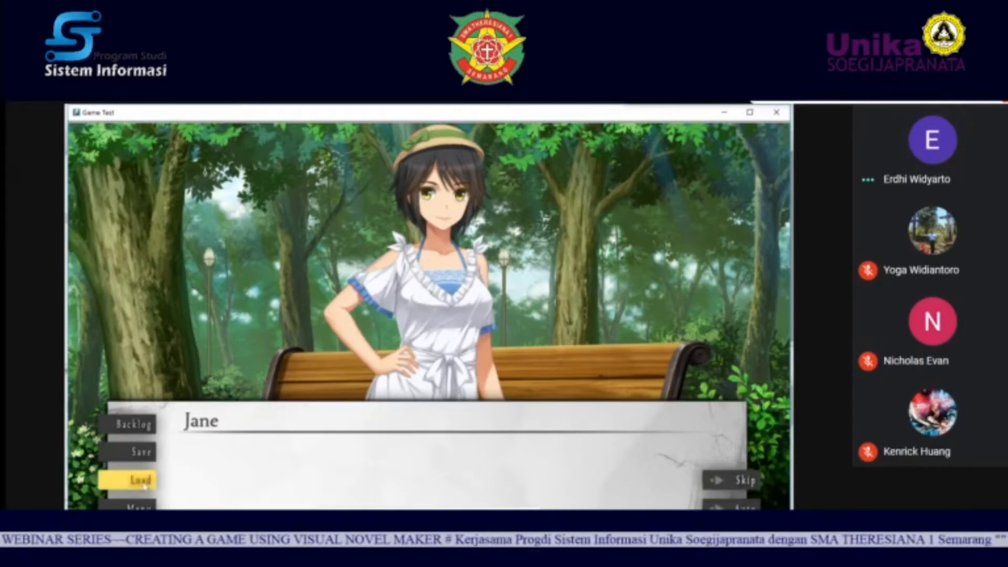
Step: Go back to the title screen through the in-game settings and quit the test game
left_click(134, 506)
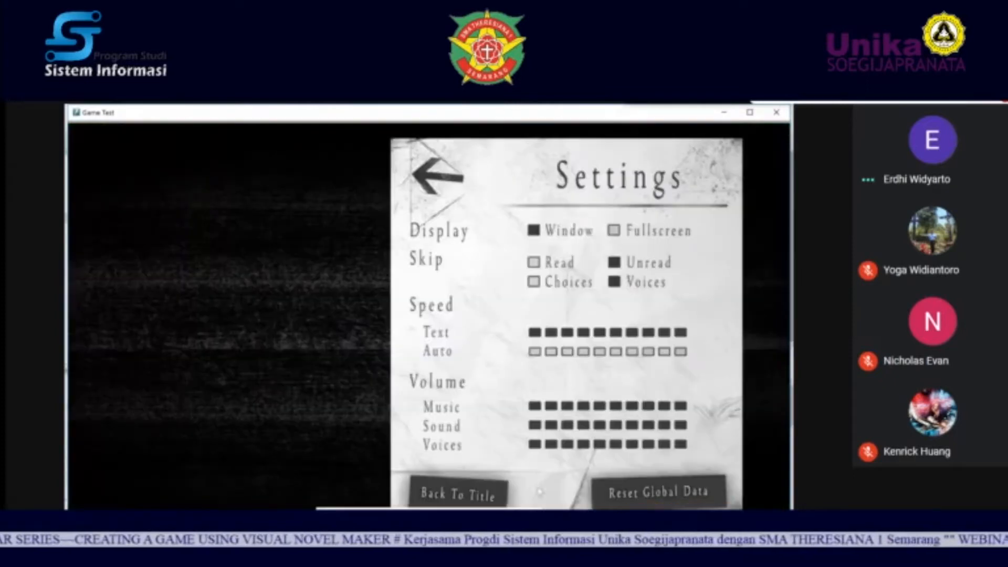
left_click(492, 497)
left_click(350, 362)
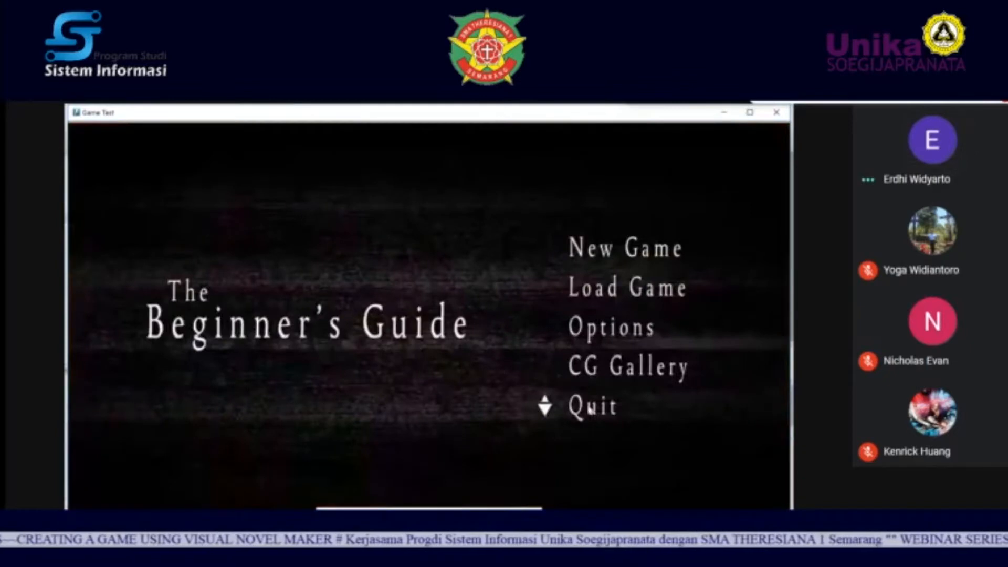
left_click(588, 408)
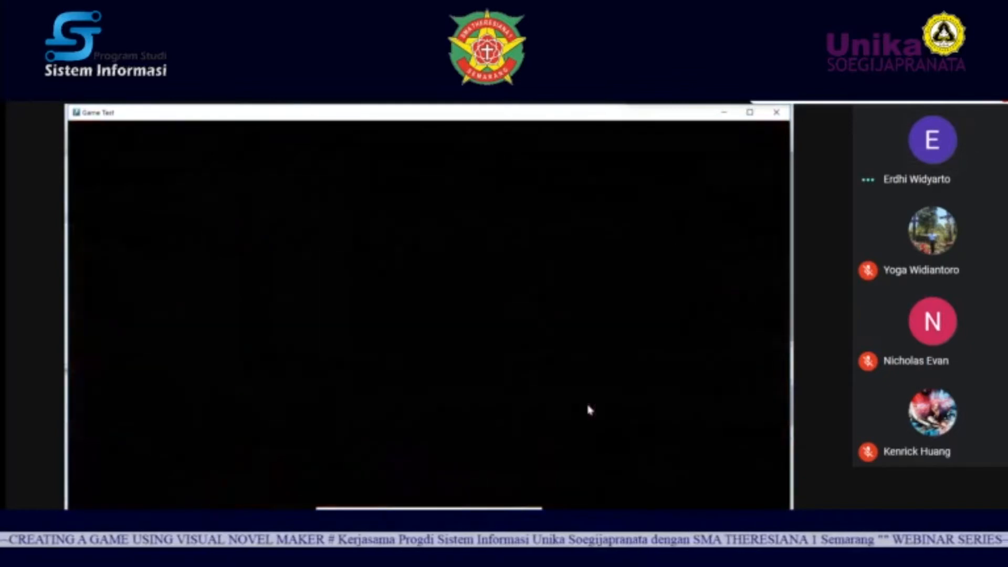
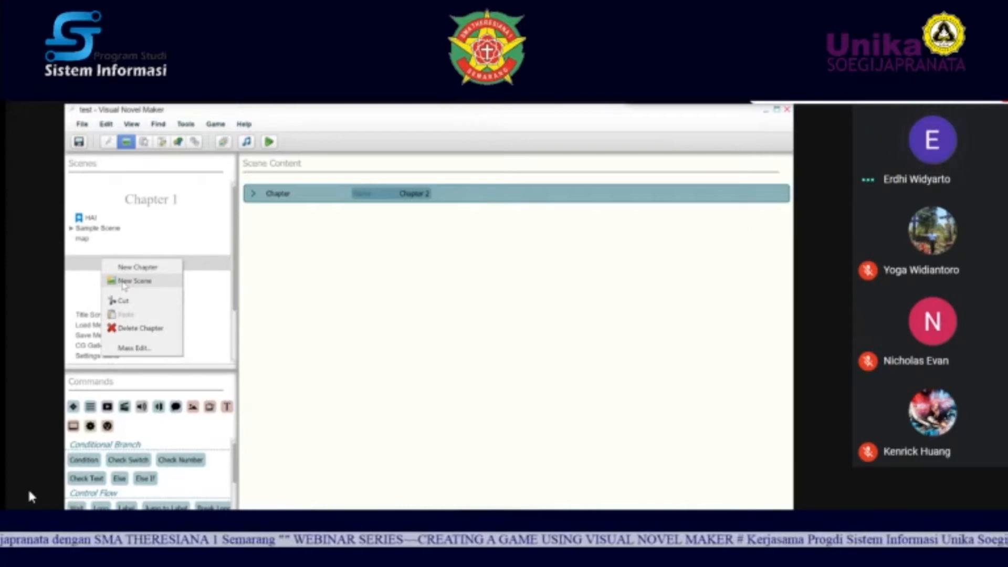
Step: Create a new scene named "perkenalan" in Chapter 2
left_click(124, 282)
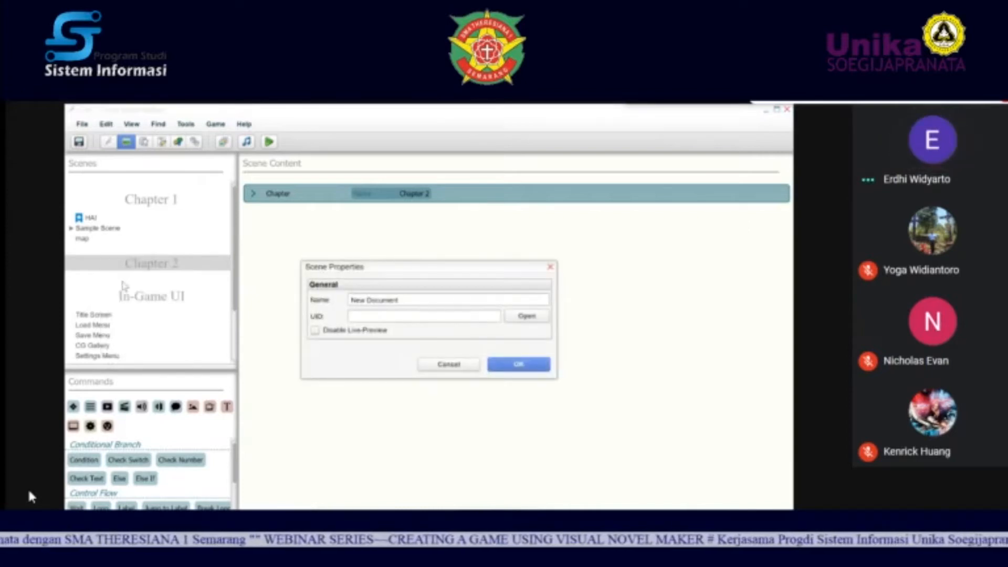
left_click(419, 301)
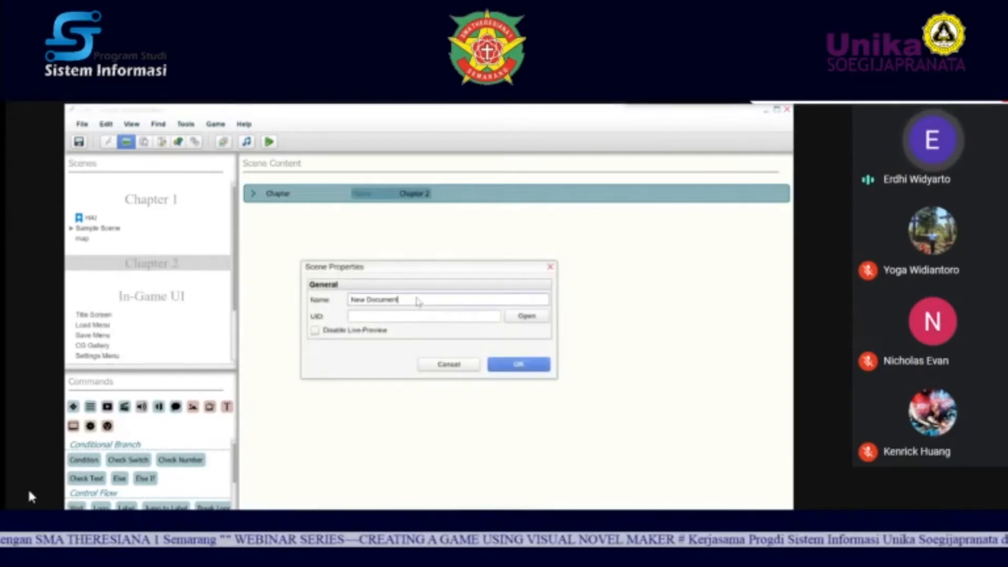
triple_click(408, 299)
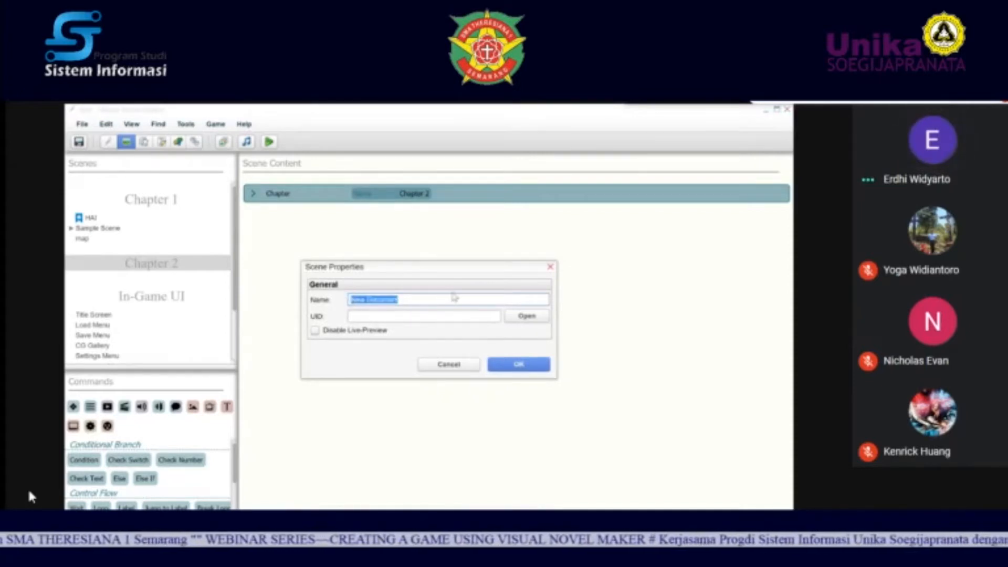
type("plrkenalan")
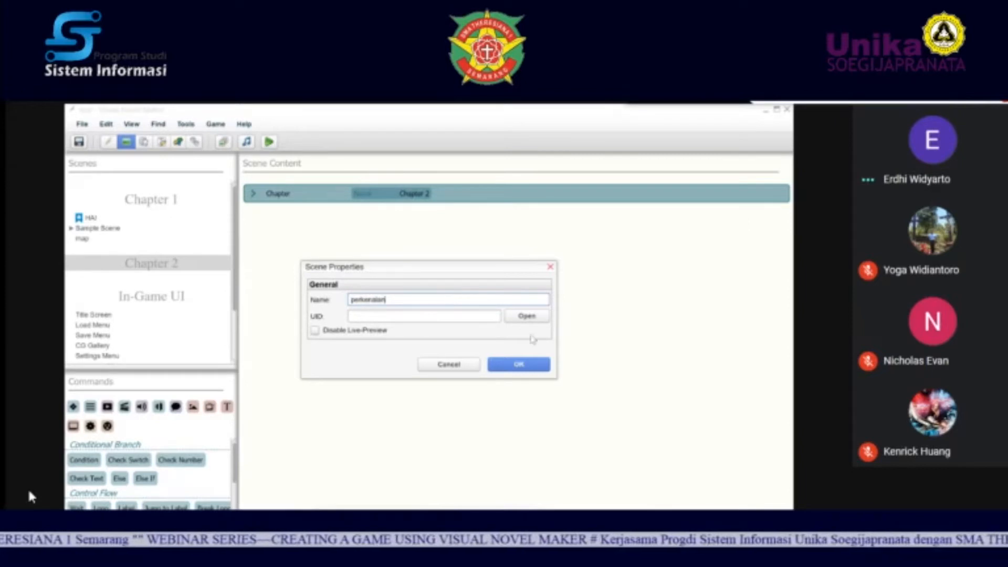
left_click(544, 364)
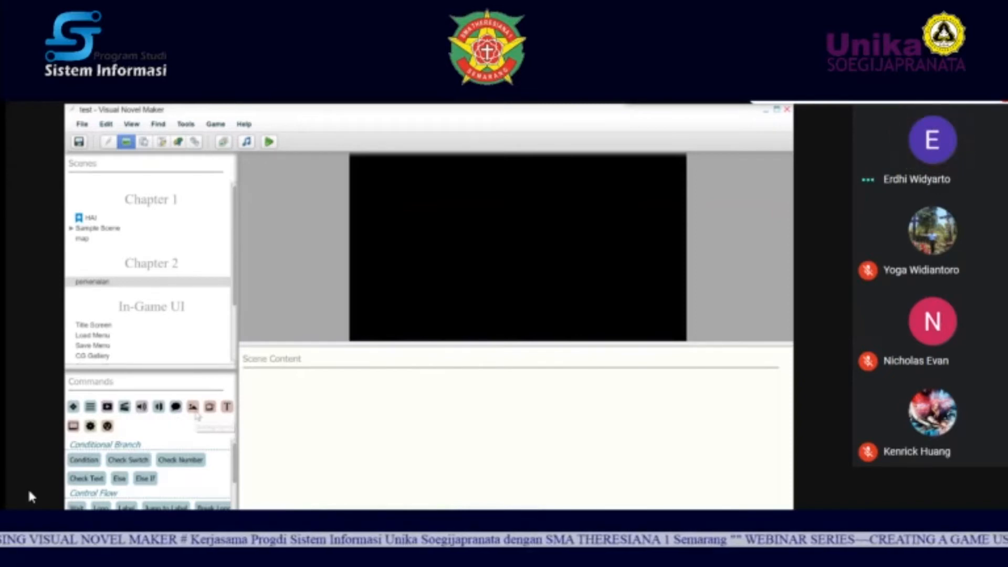
Step: Add a Change Background command to the perkenalan scene and delete it again
left_click(193, 409)
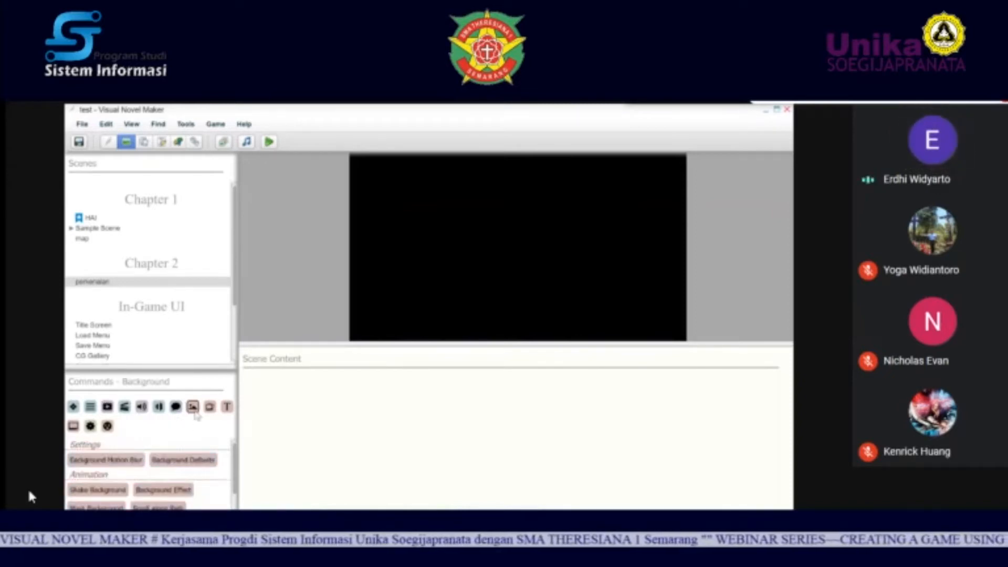
left_click_drag(237, 458, 237, 493)
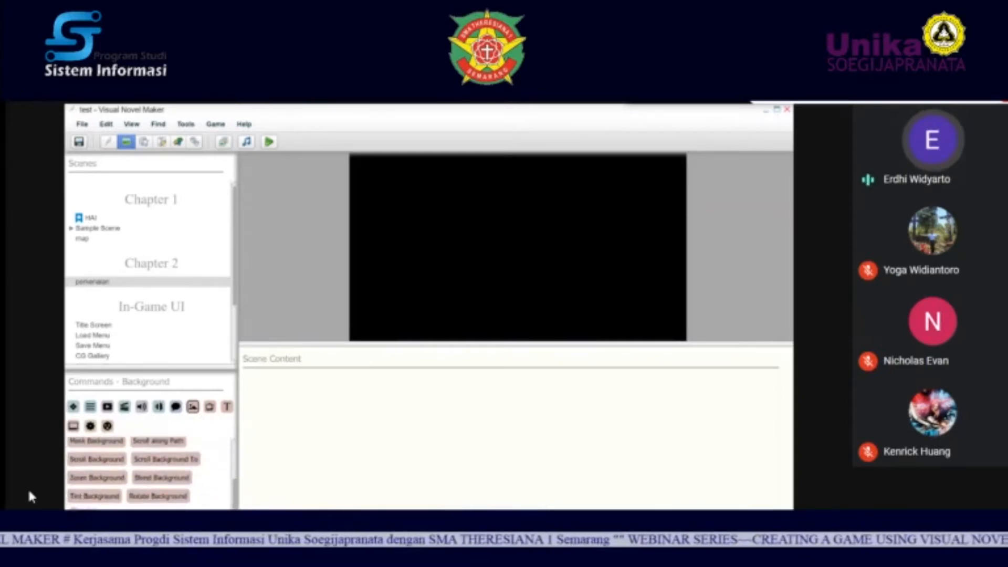
left_click_drag(125, 527, 348, 386)
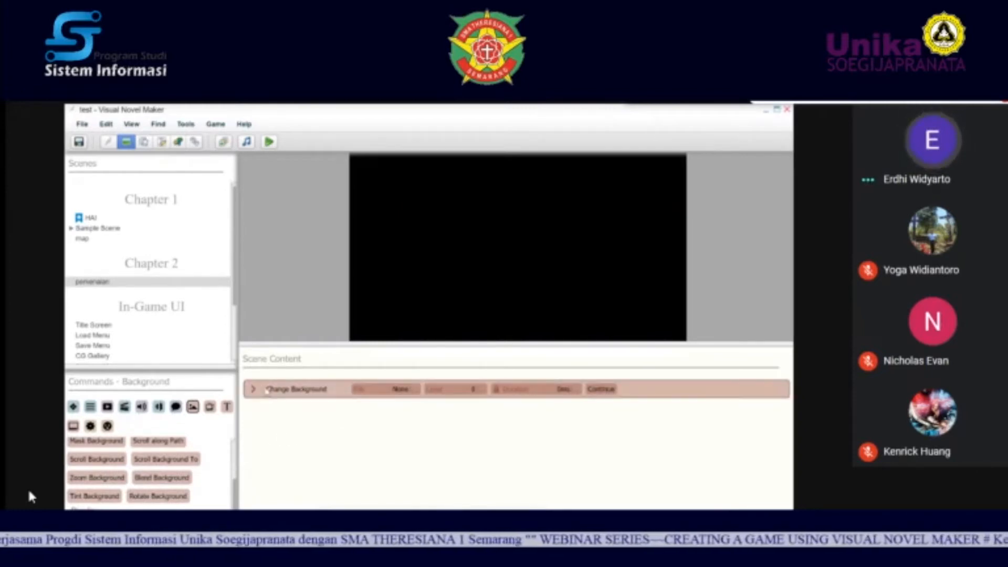
right_click(261, 389)
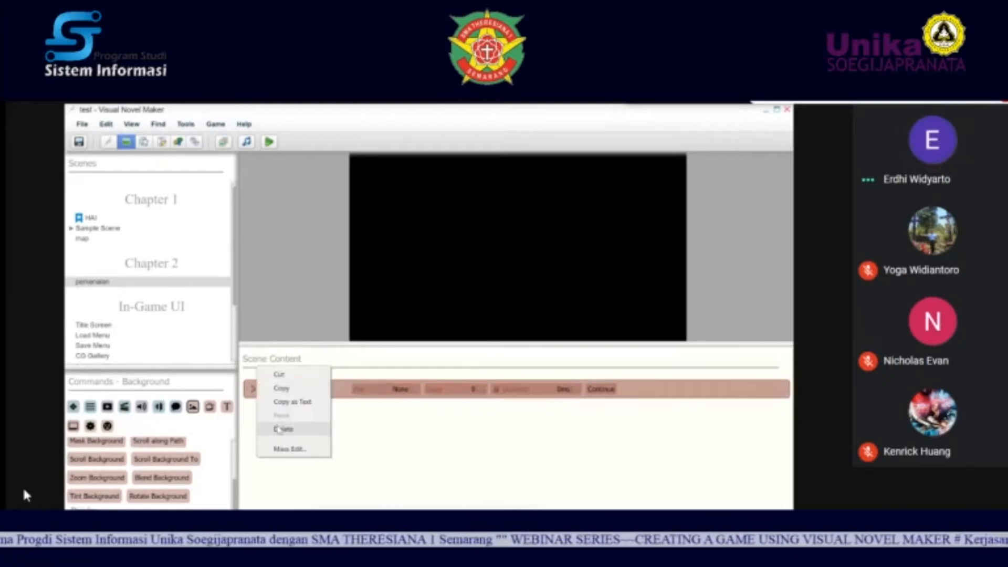
left_click(284, 429)
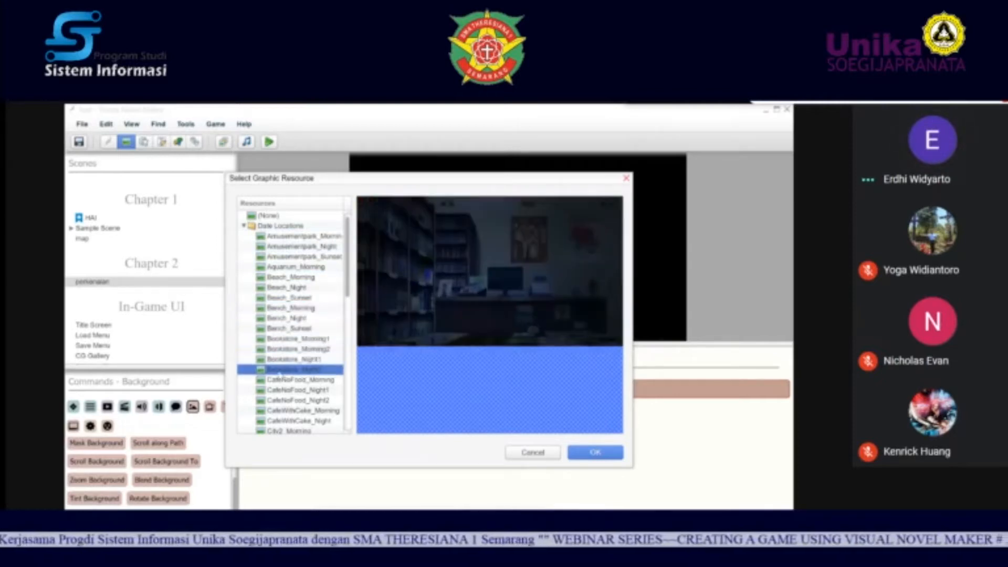
Step: Collapse Date Locations and preview several apartment and player-home images in the Home background folder
left_click(245, 226)
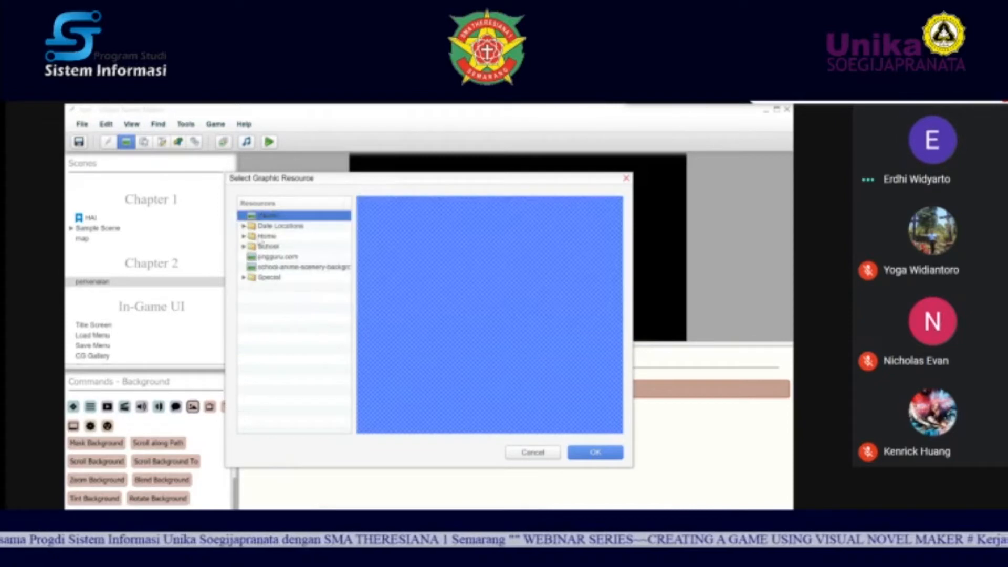
left_click(243, 237)
left_click(286, 247)
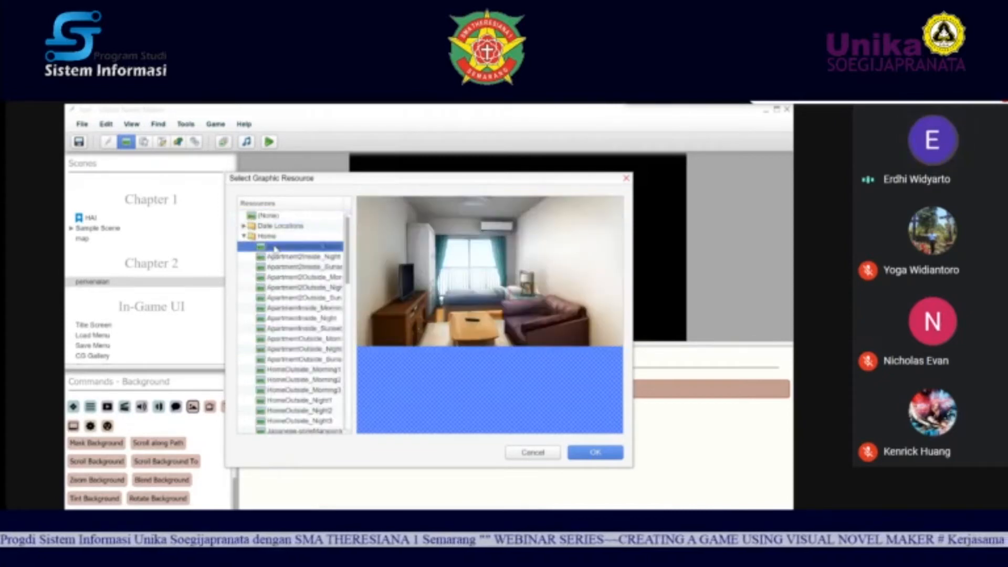
left_click(284, 268)
left_click(291, 317)
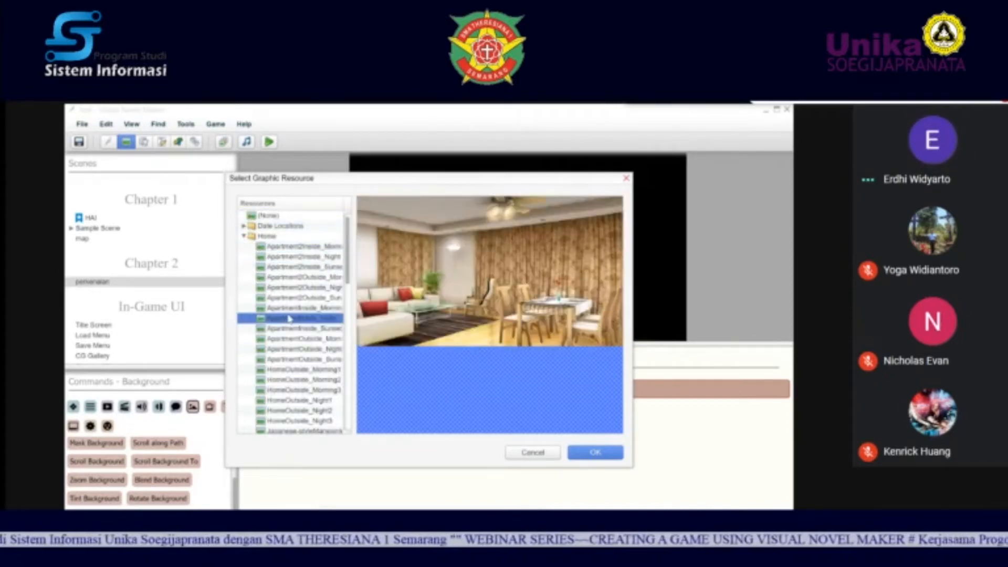
scroll(290, 321, "down", 5)
left_click(291, 347)
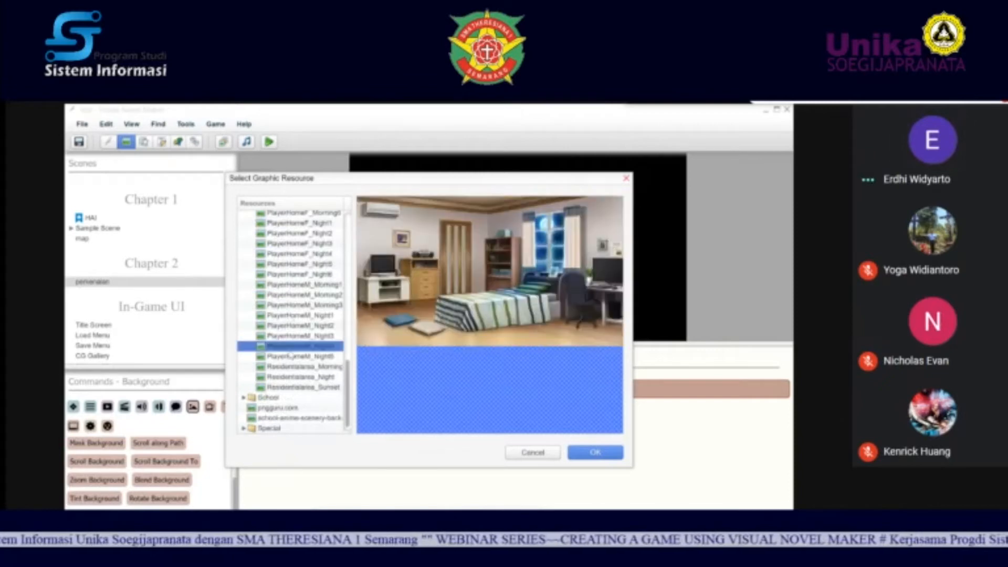
scroll(289, 352, "up", 8)
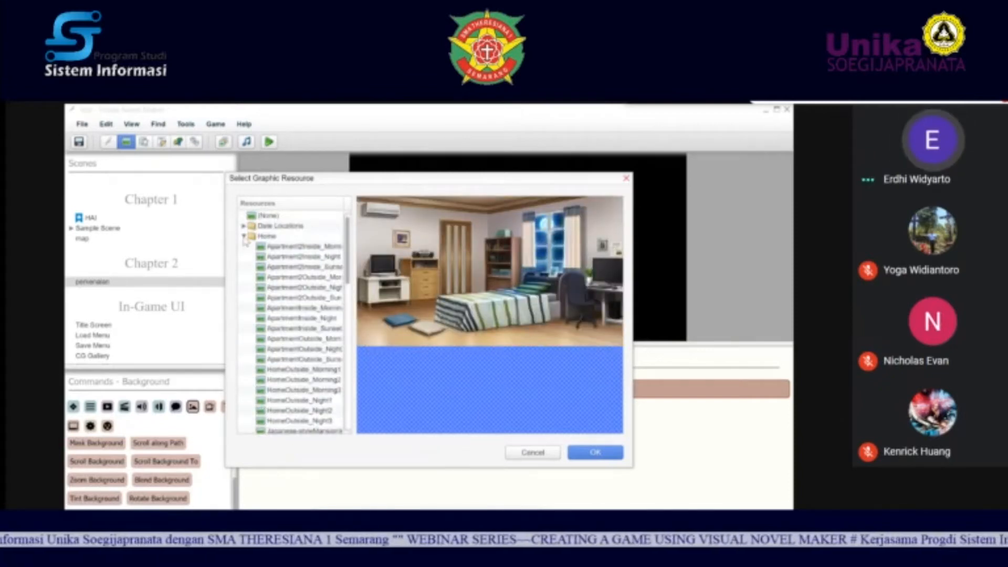
Step: Preview SchoolOutside and student dormitory images in the School folder, plus the two imported background images outside the folders
left_click(245, 237)
left_click(245, 247)
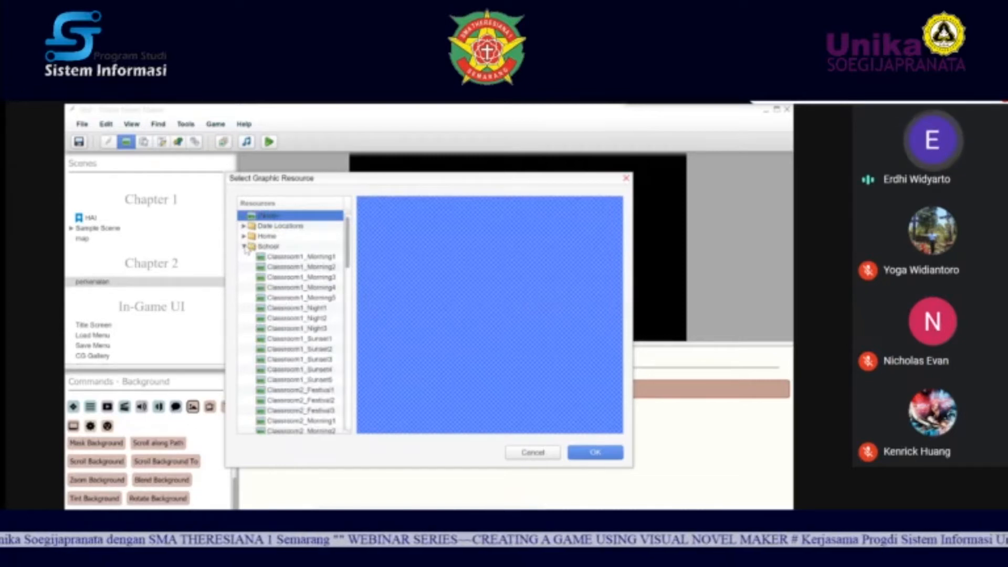
scroll(312, 281, "down", 7)
scroll(312, 281, "down", 12)
left_click(299, 274)
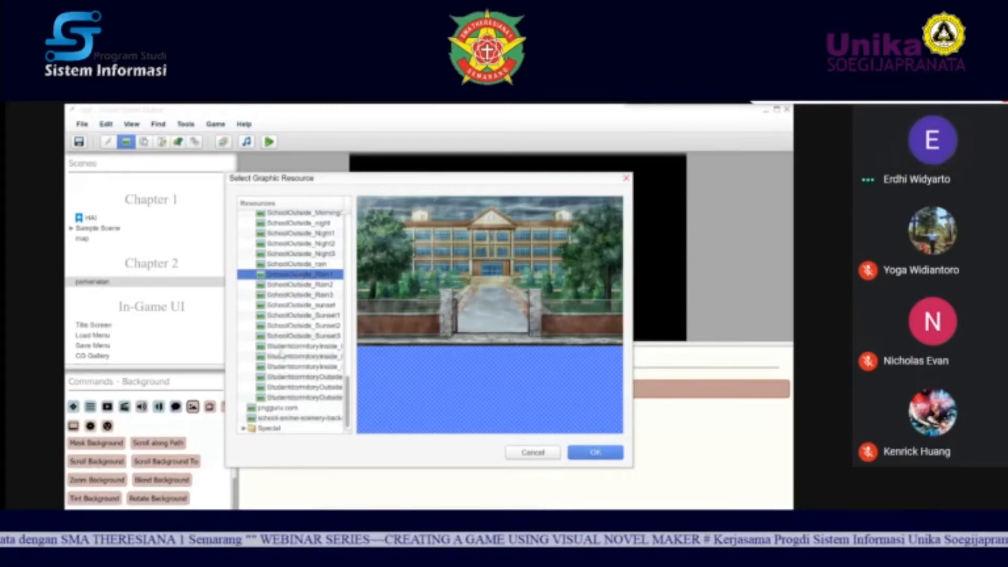
left_click(288, 336)
left_click(285, 346)
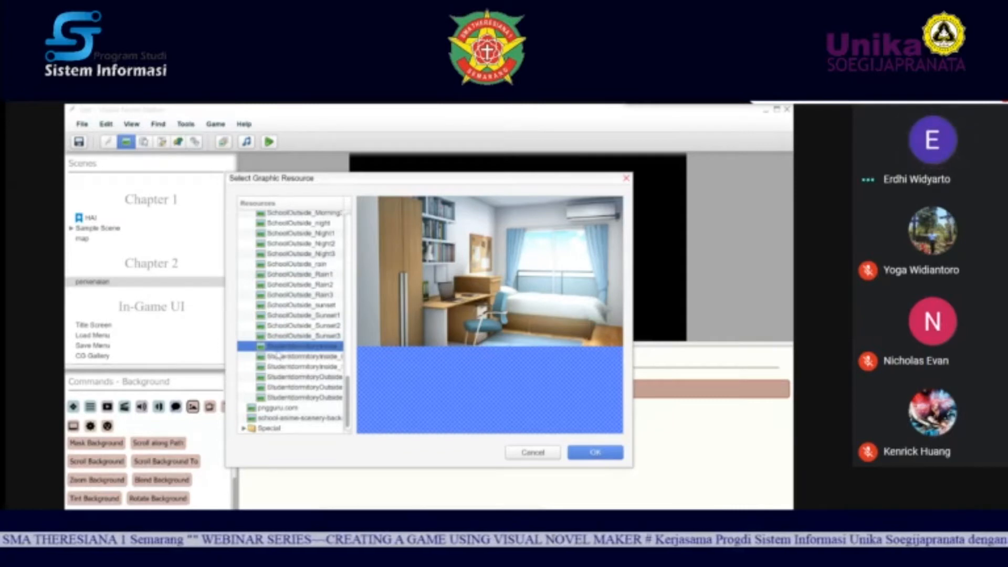
left_click(283, 418)
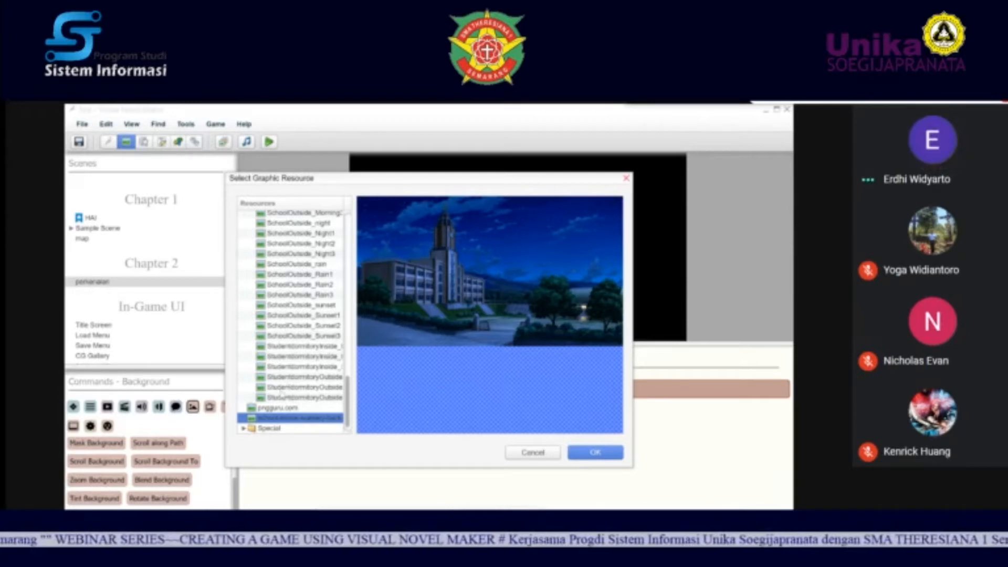
left_click(275, 408)
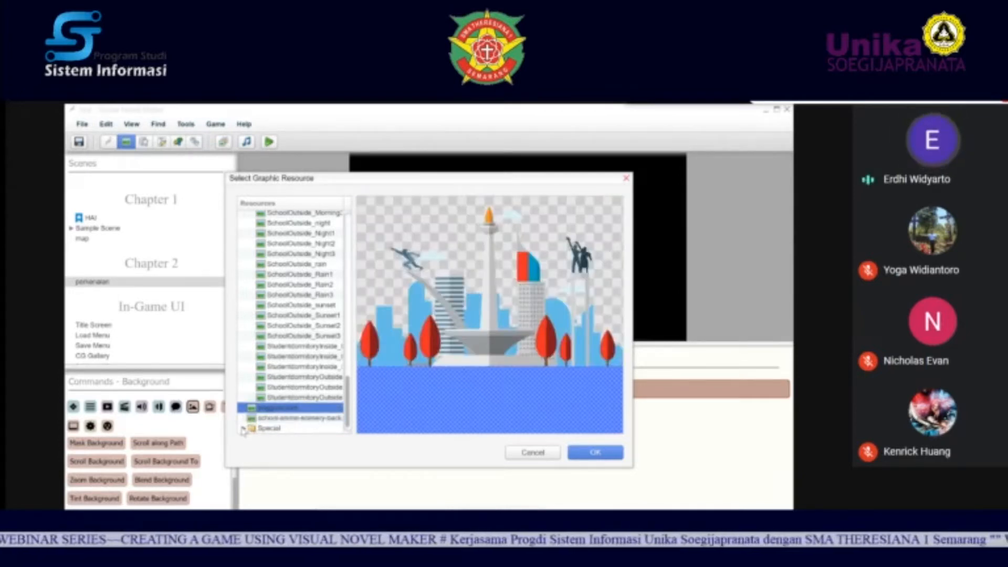
Step: Collapse the School folder and preview the abstract pictures and sunset backgrounds in the Special folder
scroll(288, 251, "up", 10)
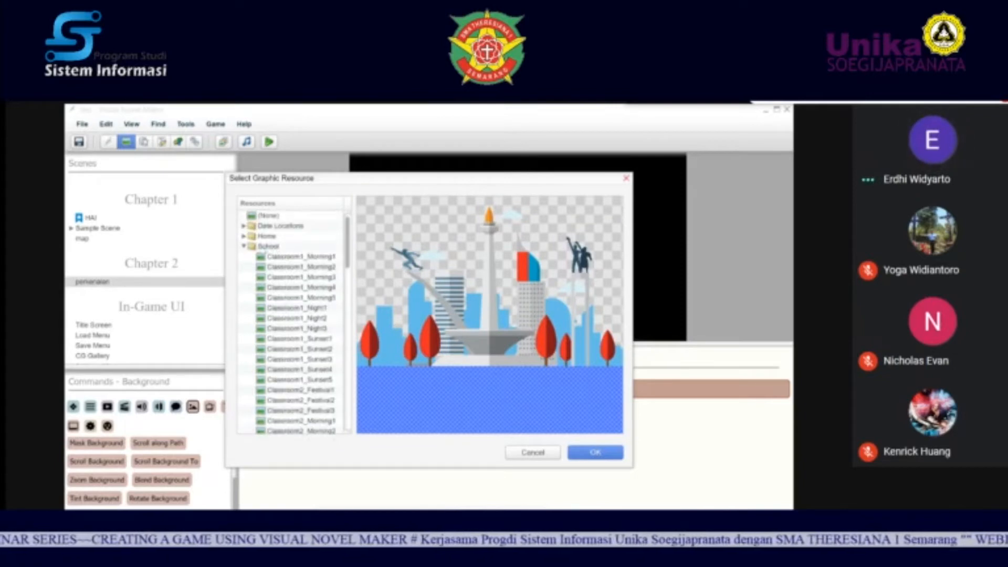
left_click(244, 246)
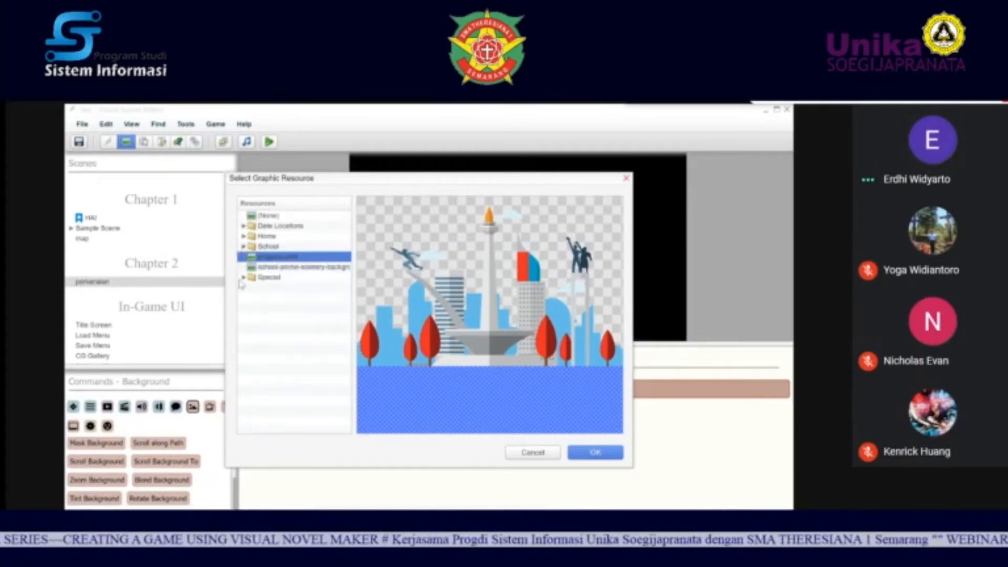
left_click(243, 277)
left_click(284, 309)
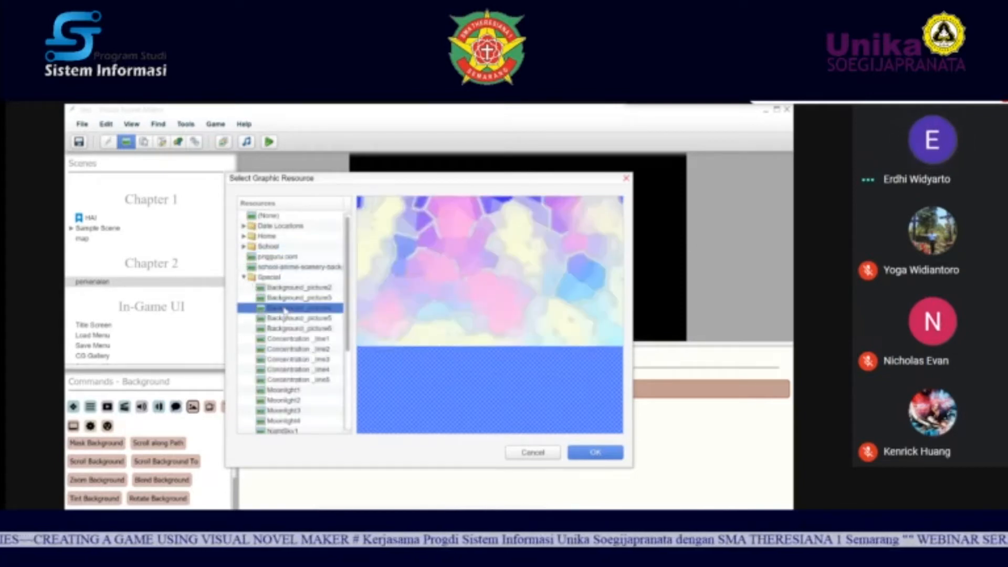
scroll(284, 310, "down", 4)
left_click(281, 387)
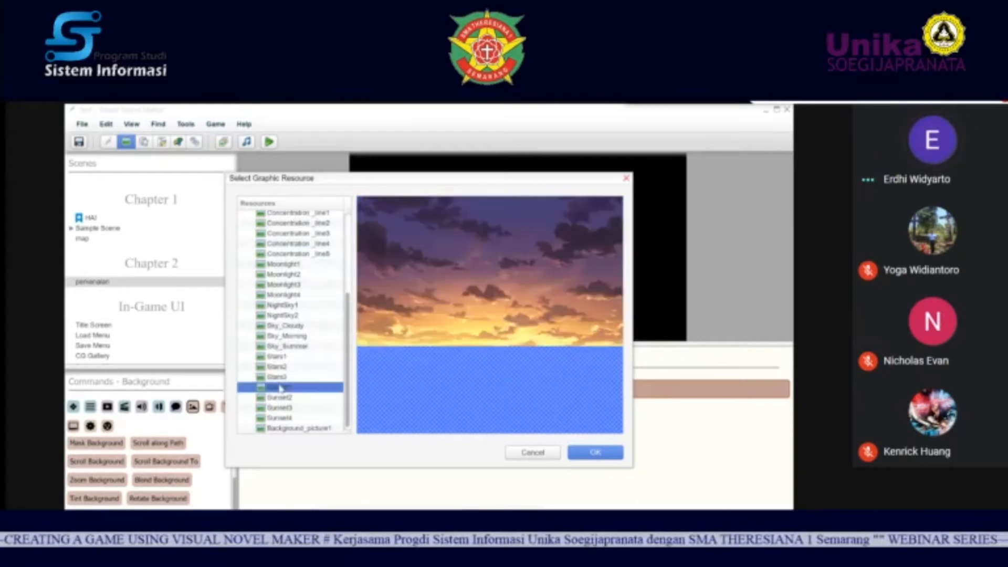
left_click(280, 398)
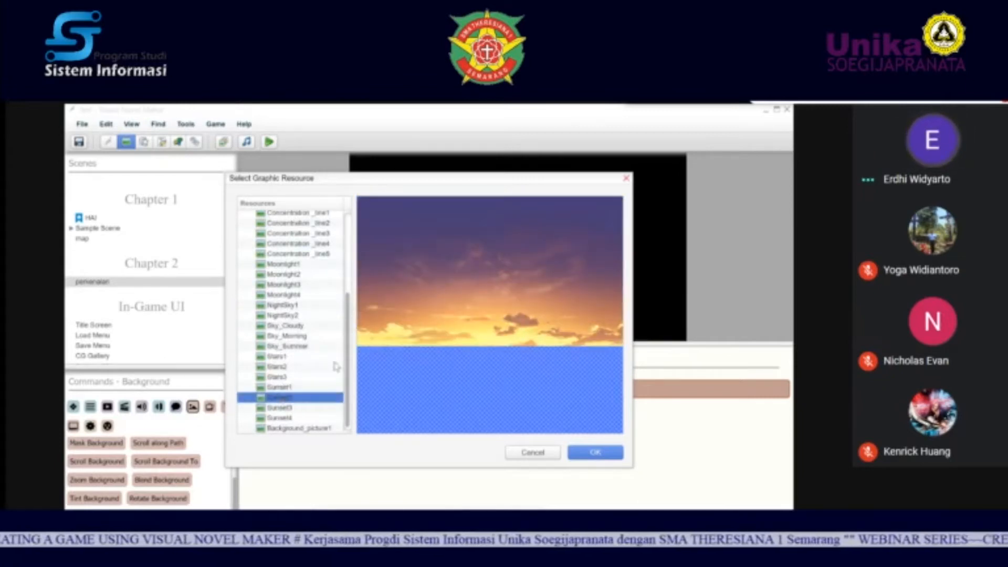
left_click(292, 429)
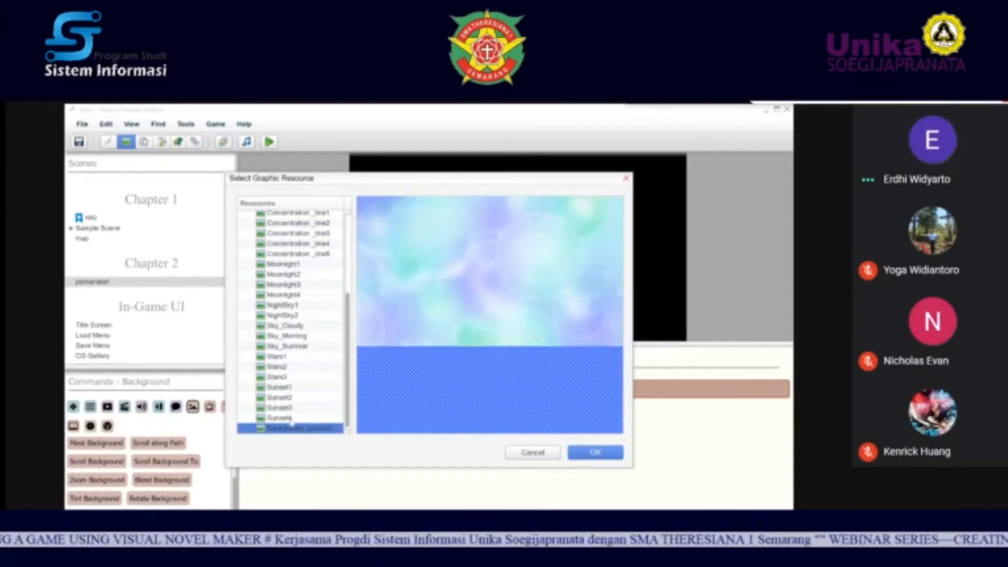
left_click(291, 419)
Step: Preview the Stars and Sky_Summer backgrounds, and select Sky_Morning as the scene's background image
left_click(284, 357)
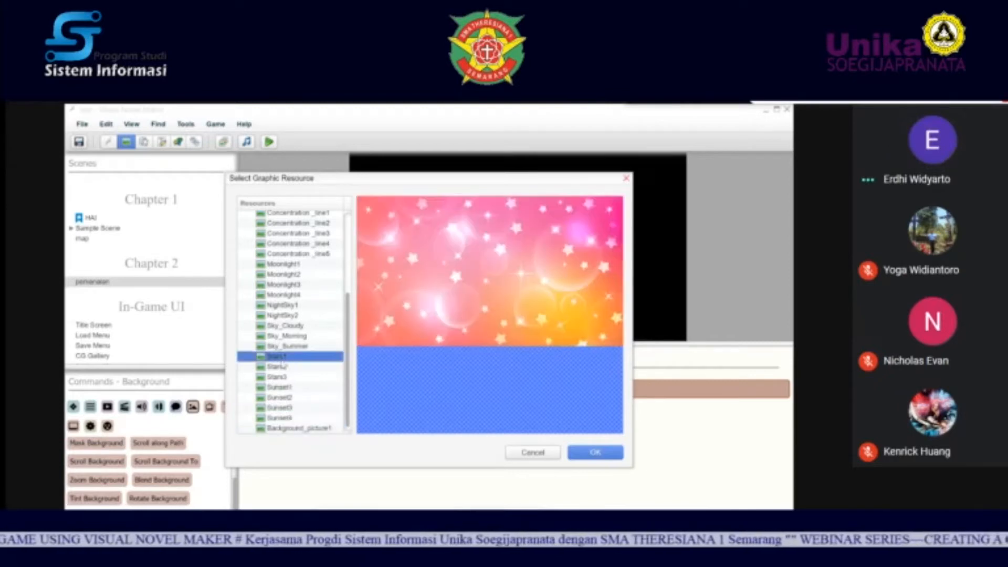
left_click(284, 367)
left_click(291, 347)
left_click(296, 336)
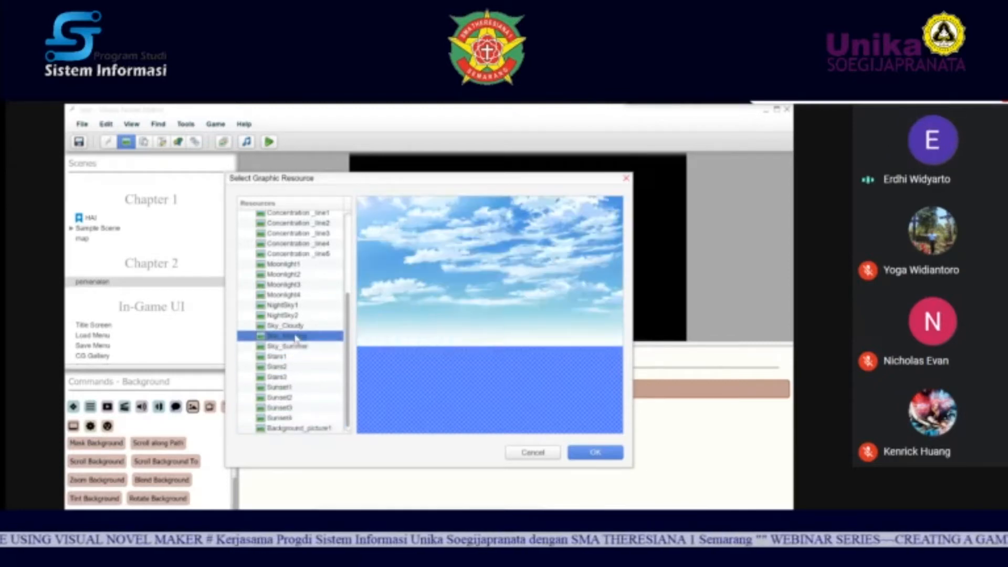
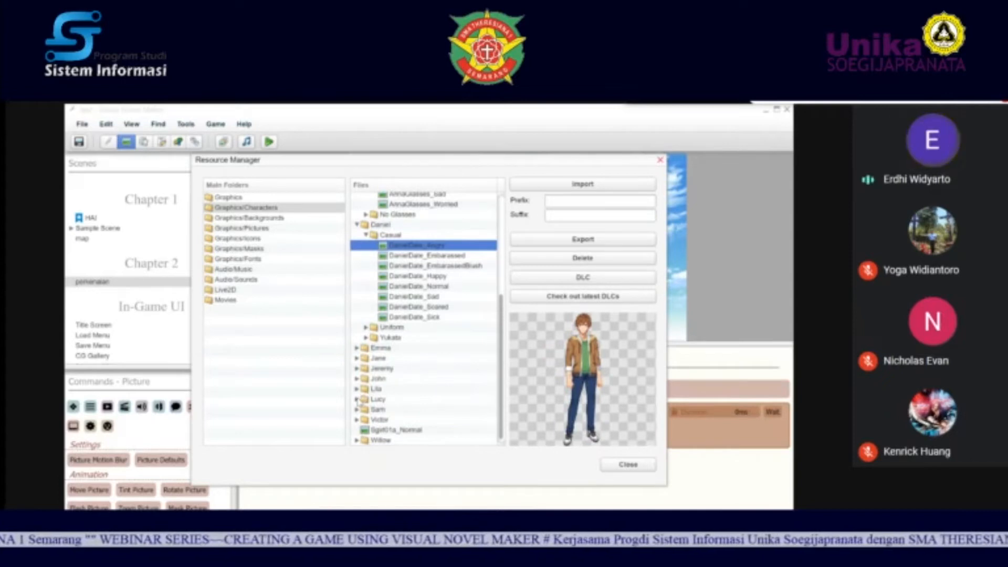
Step: Preview the angry-expression images of Lucy, Lila and Jane among the character graphics and close the Resource Manager
left_click(366, 409)
left_click(396, 420)
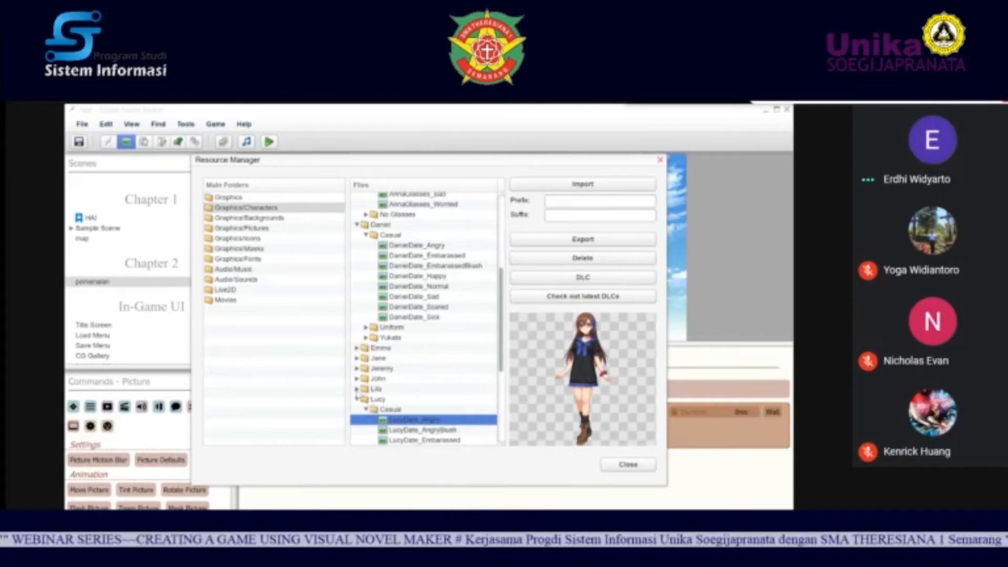
left_click(357, 389)
left_click(389, 400)
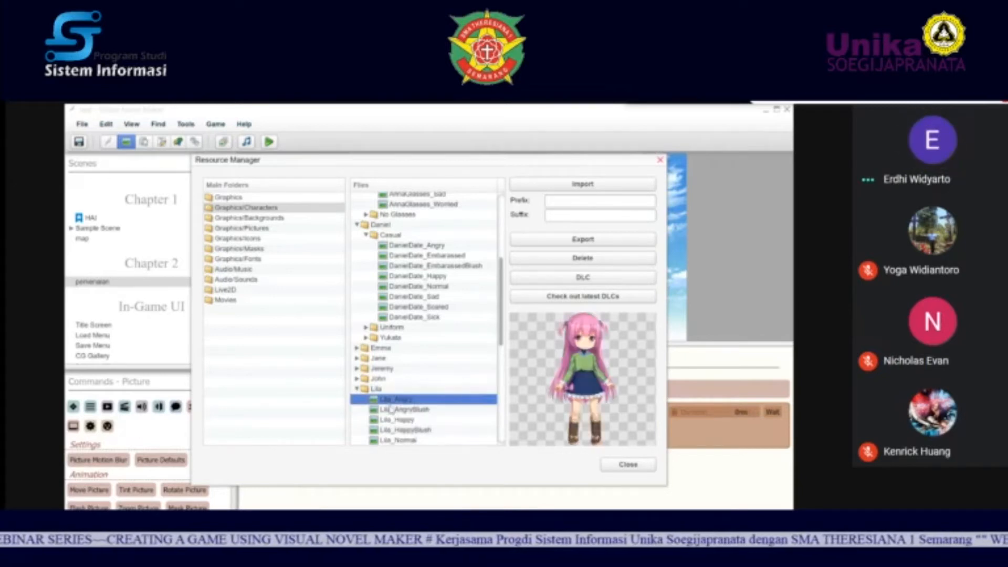
left_click(357, 389)
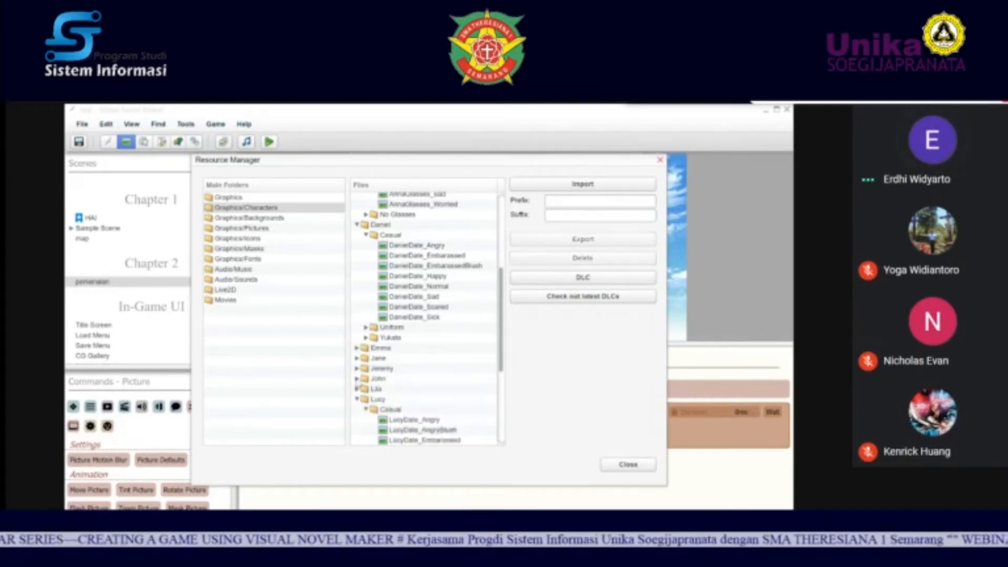
left_click(357, 359)
left_click(399, 379)
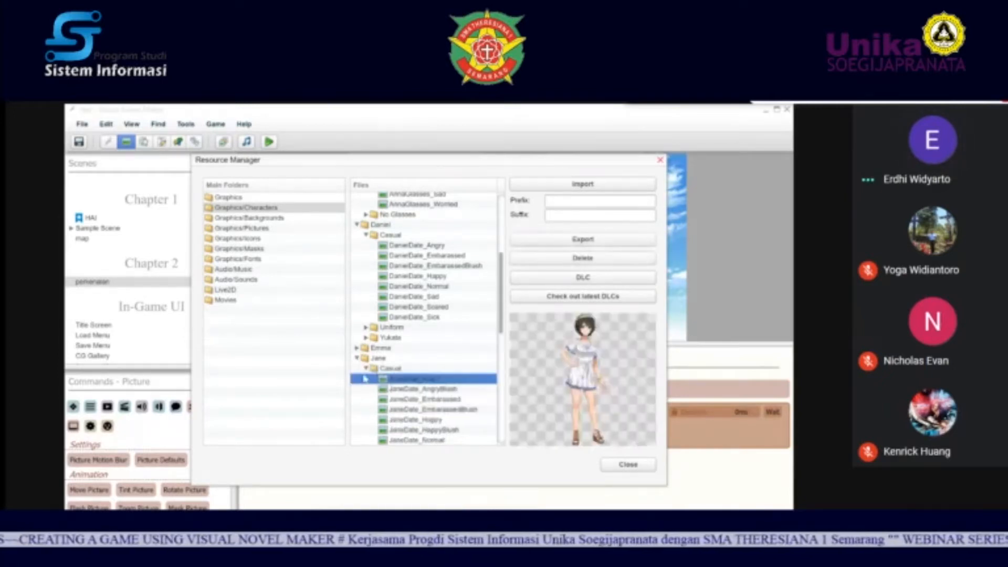
left_click(357, 358)
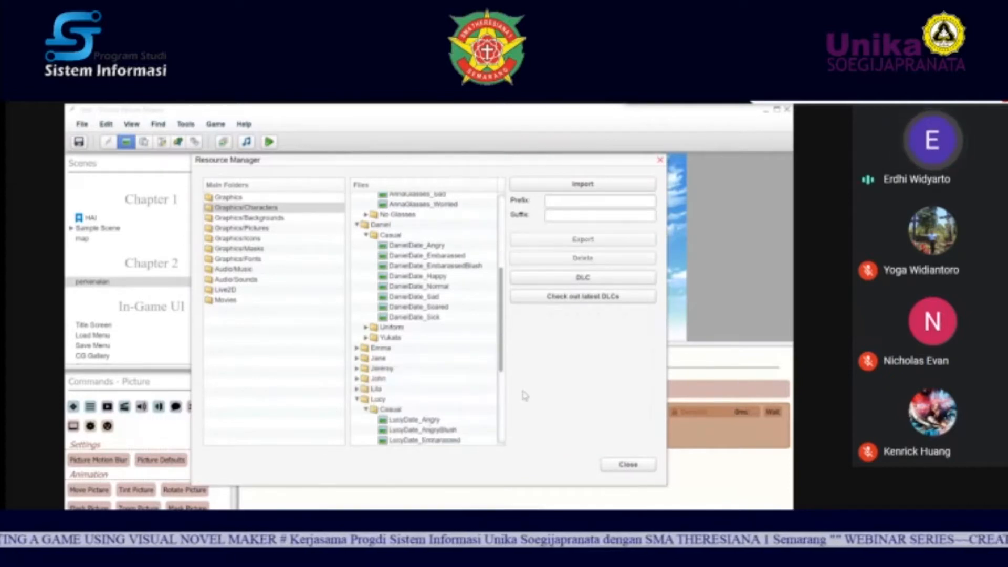
left_click(636, 466)
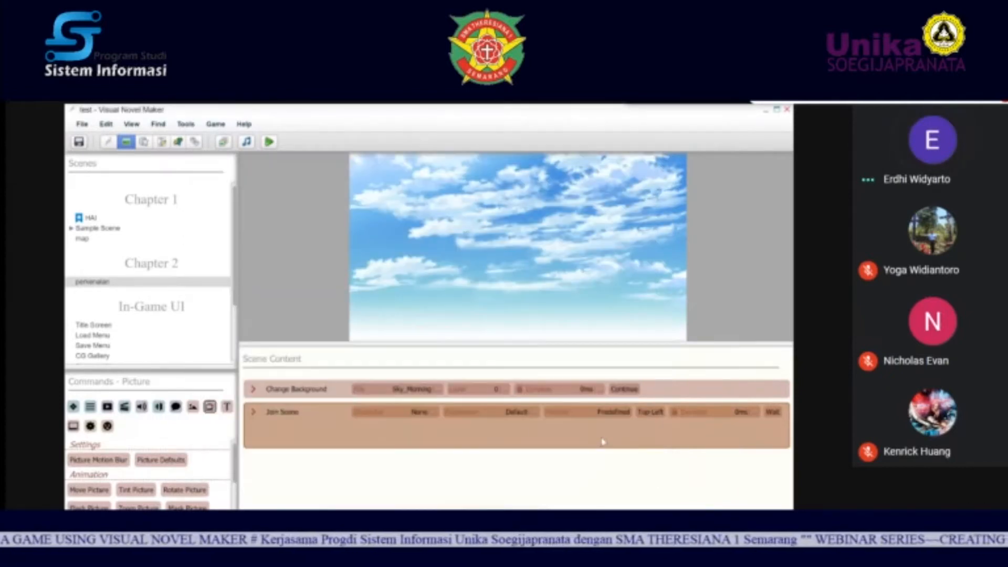
Step: Try Layla as the Join Scene command's character and replace her with Emma
left_click(368, 414)
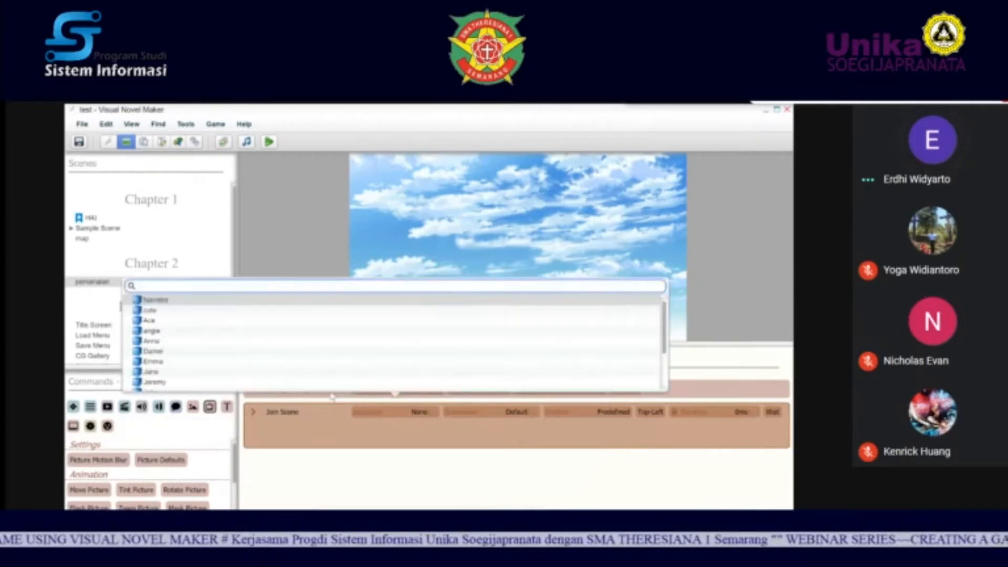
scroll(233, 334, "down", 3)
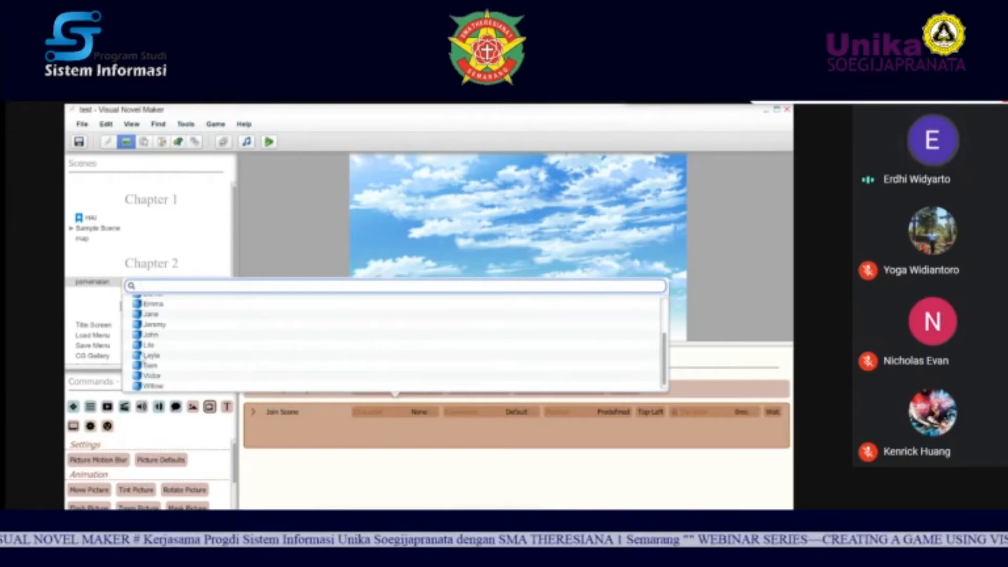
left_click(143, 356)
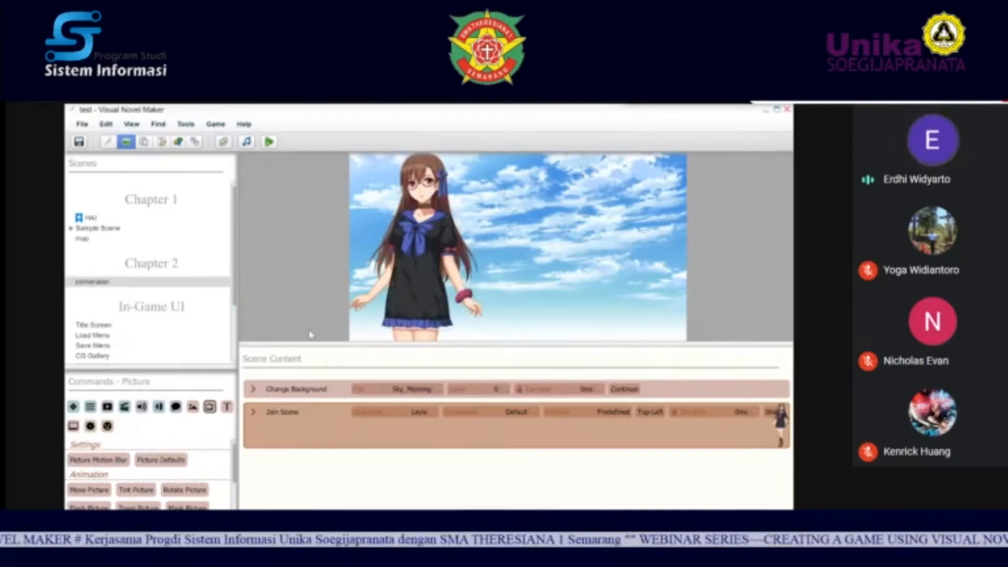
left_click(362, 414)
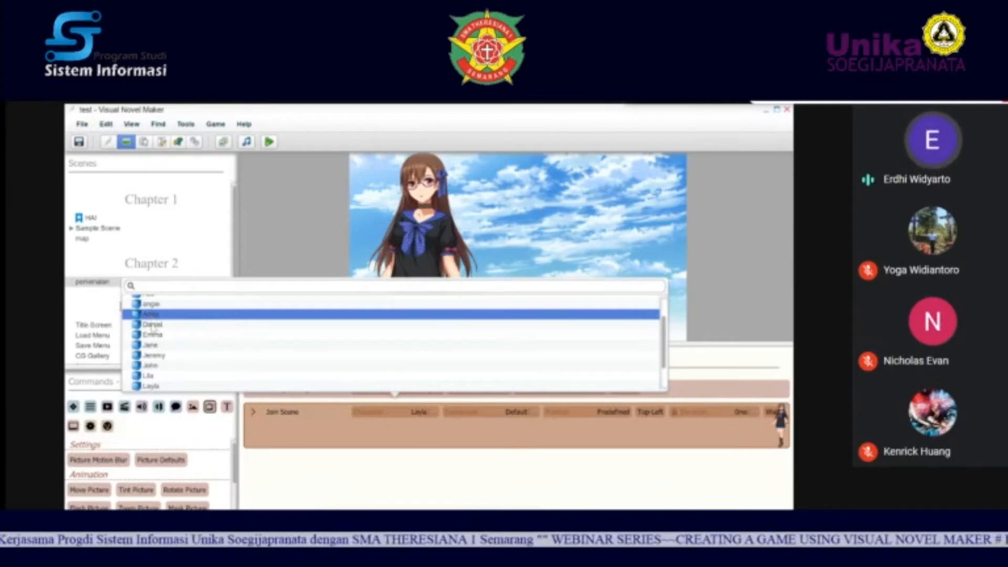
left_click(153, 336)
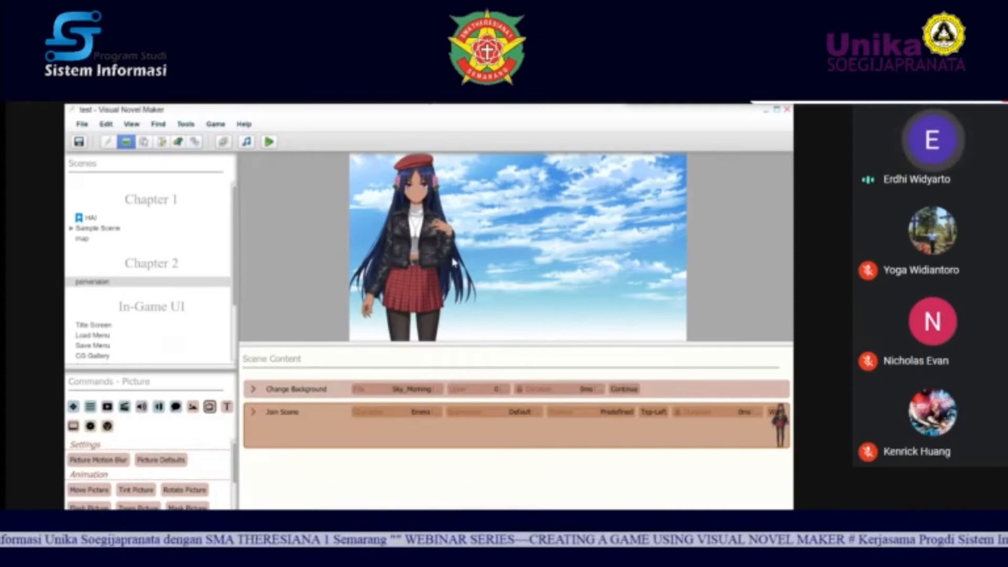
Step: Try the predefined positions Top, Bottom, Left and Center for Emma in the Join Scene command
left_click(562, 415)
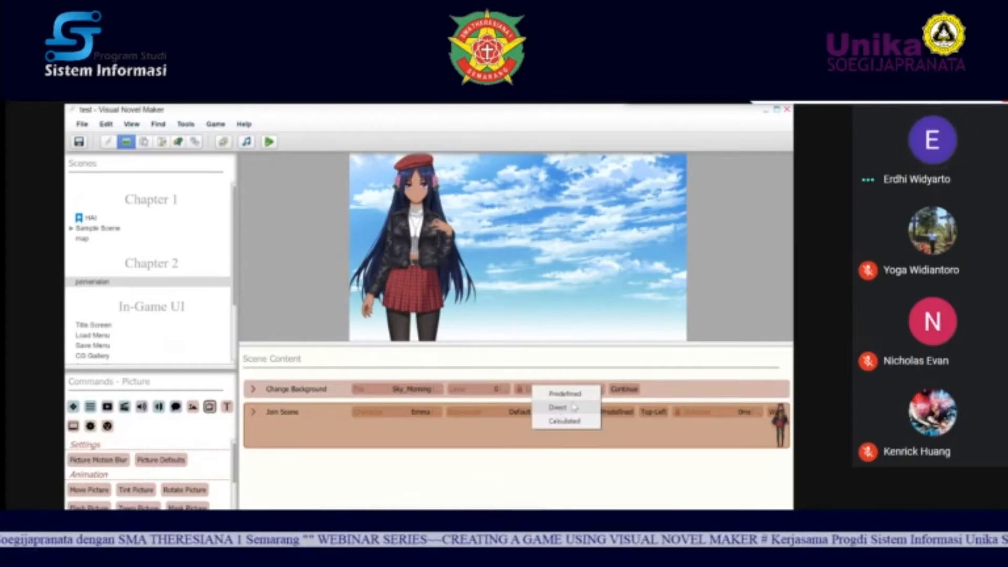
left_click(623, 447)
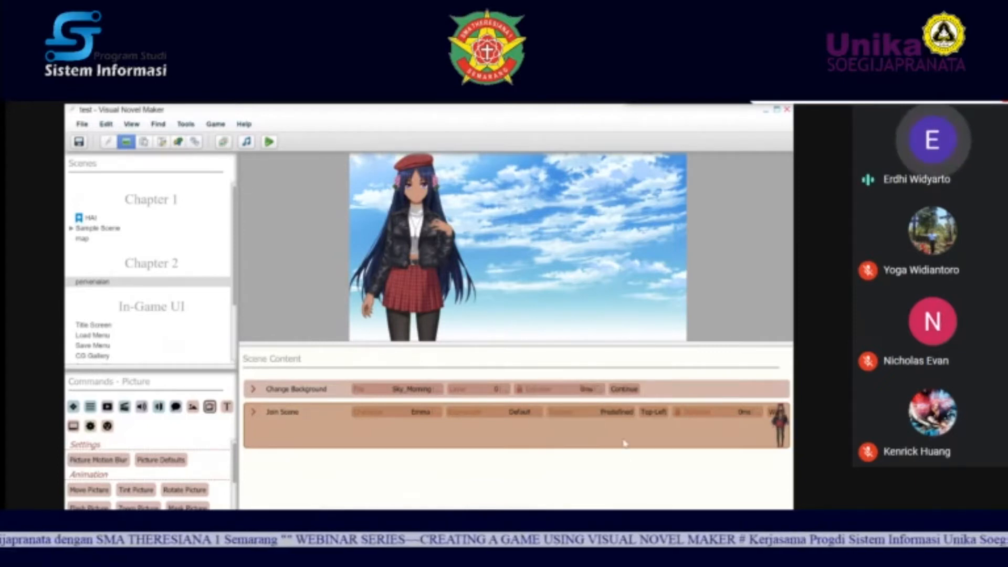
left_click(653, 414)
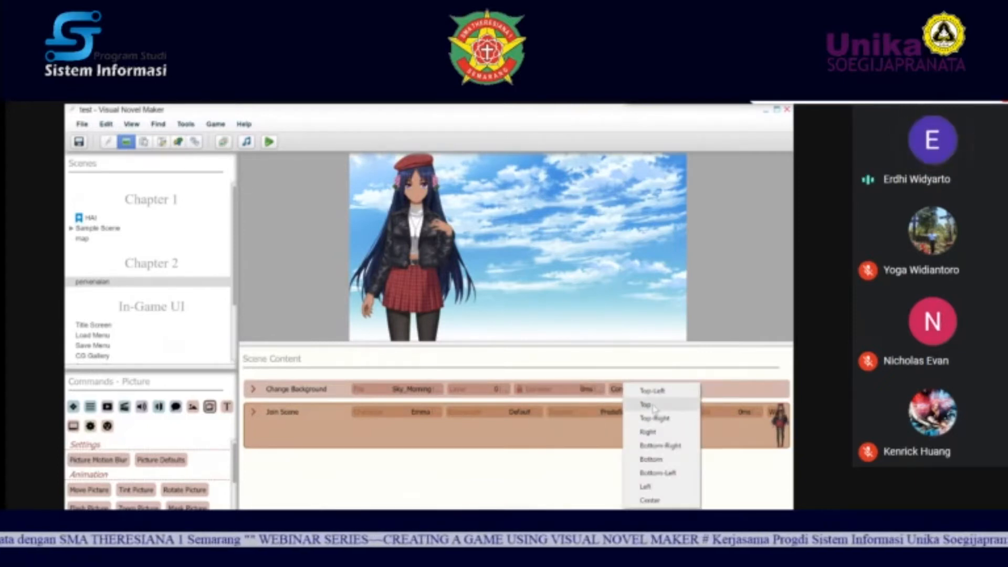
left_click(651, 405)
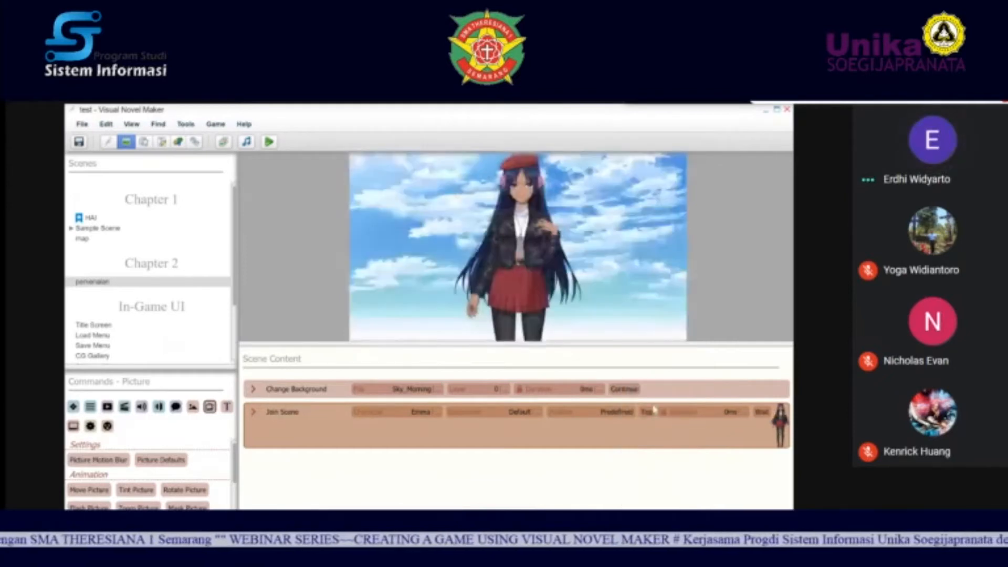
left_click(651, 416)
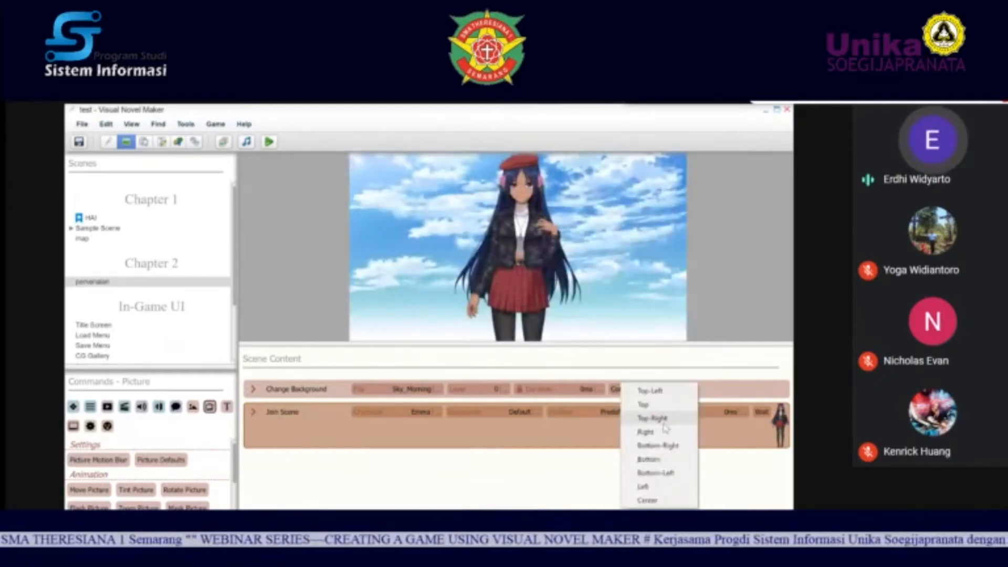
left_click(656, 459)
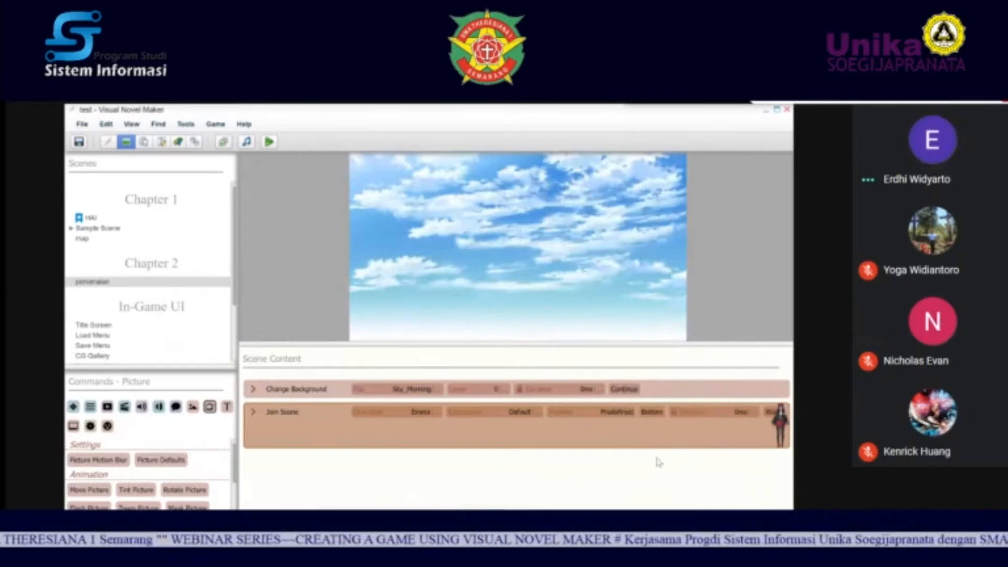
left_click(651, 419)
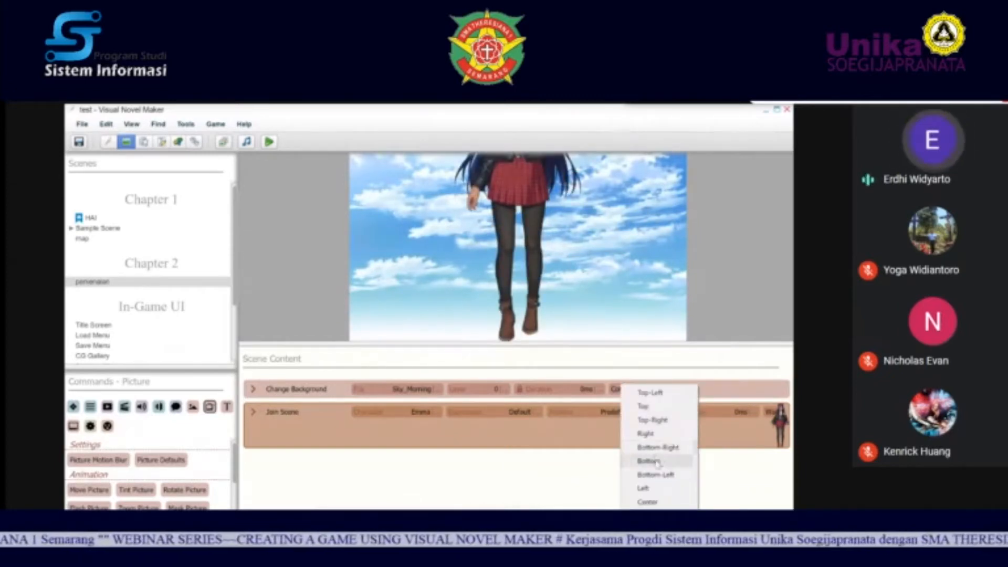
left_click(651, 488)
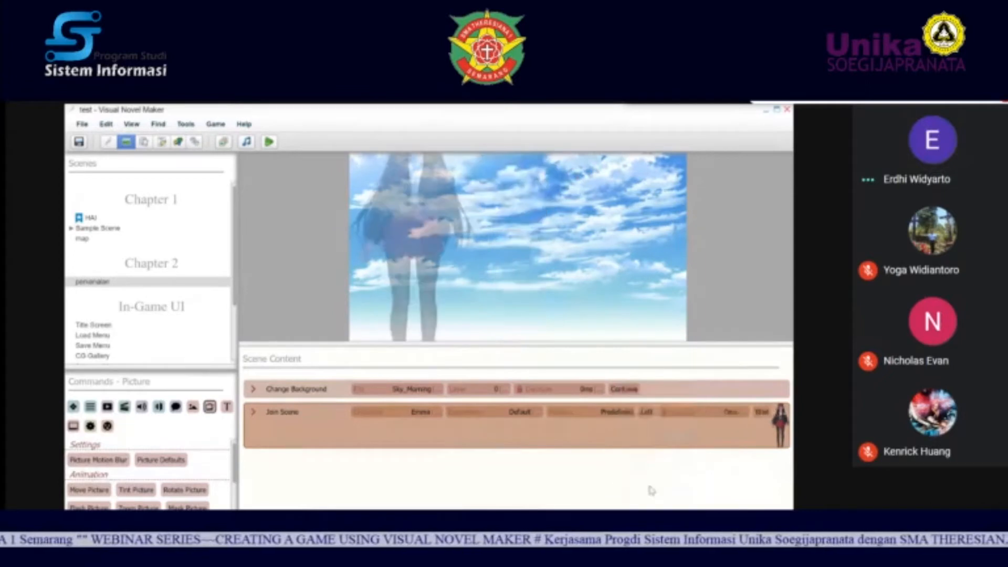
left_click(647, 413)
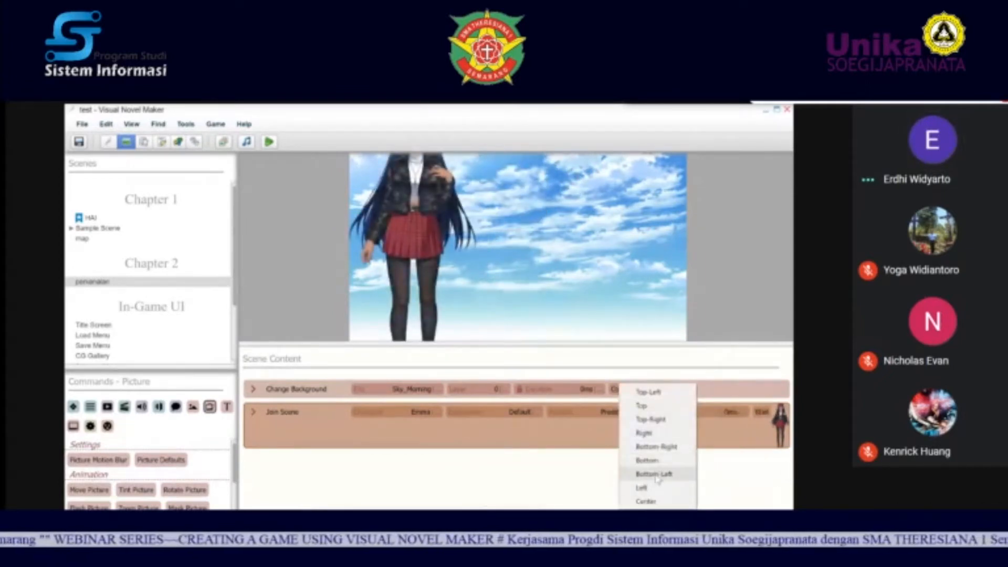
left_click(648, 501)
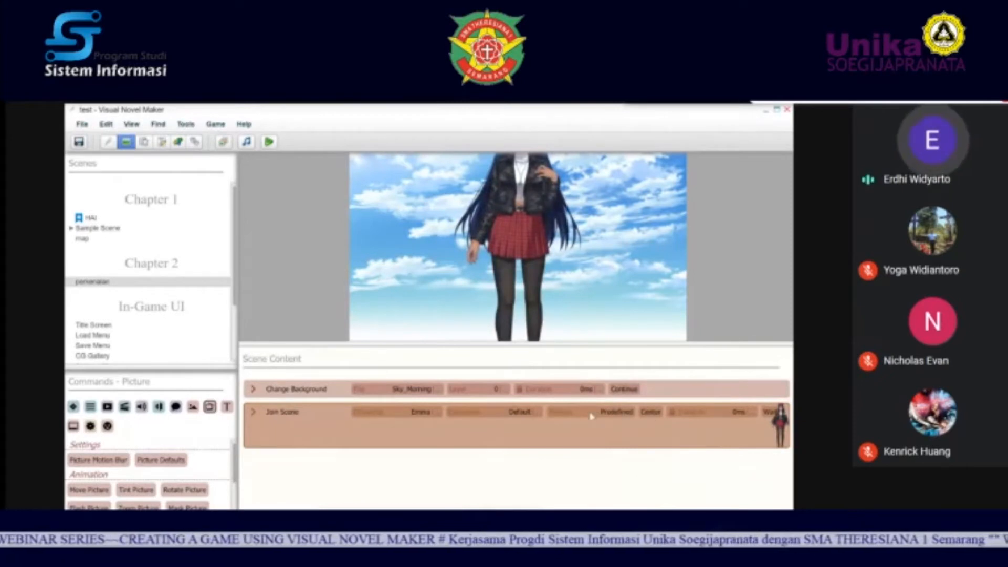
Step: Switch Emma's position to Direct and place her slightly right of the scene's middle, at about 443, 9
left_click(606, 415)
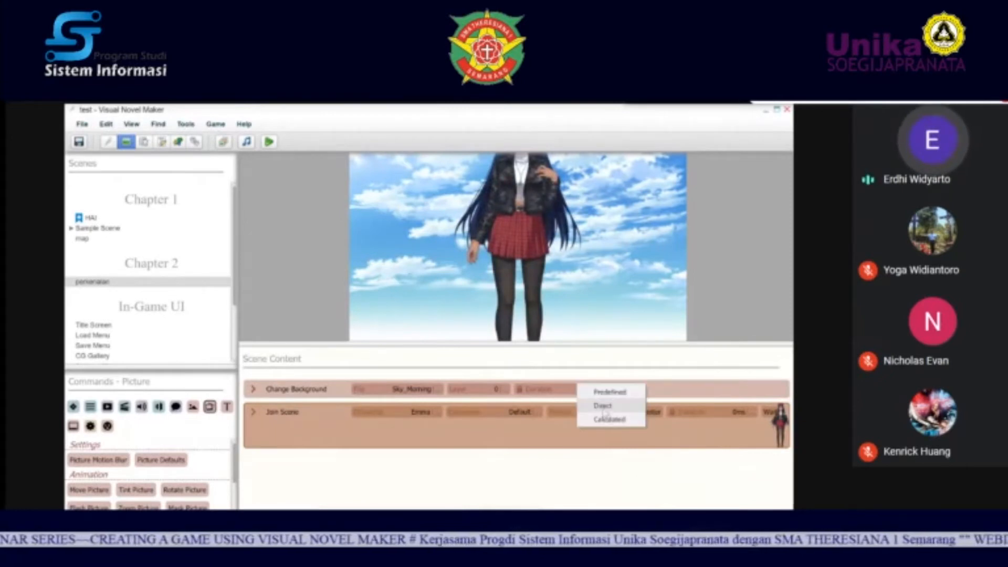
left_click(605, 408)
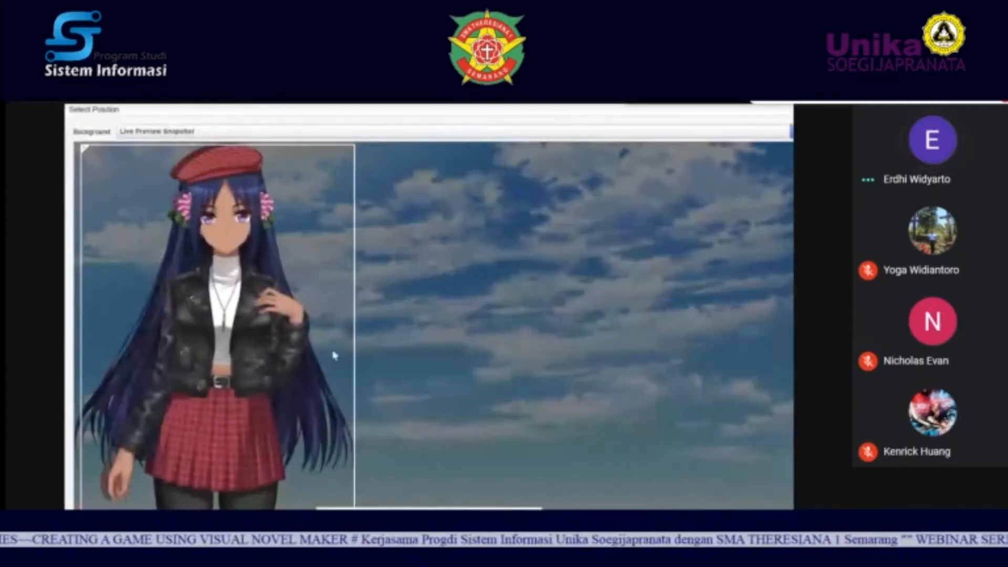
left_click_drag(333, 353, 493, 342)
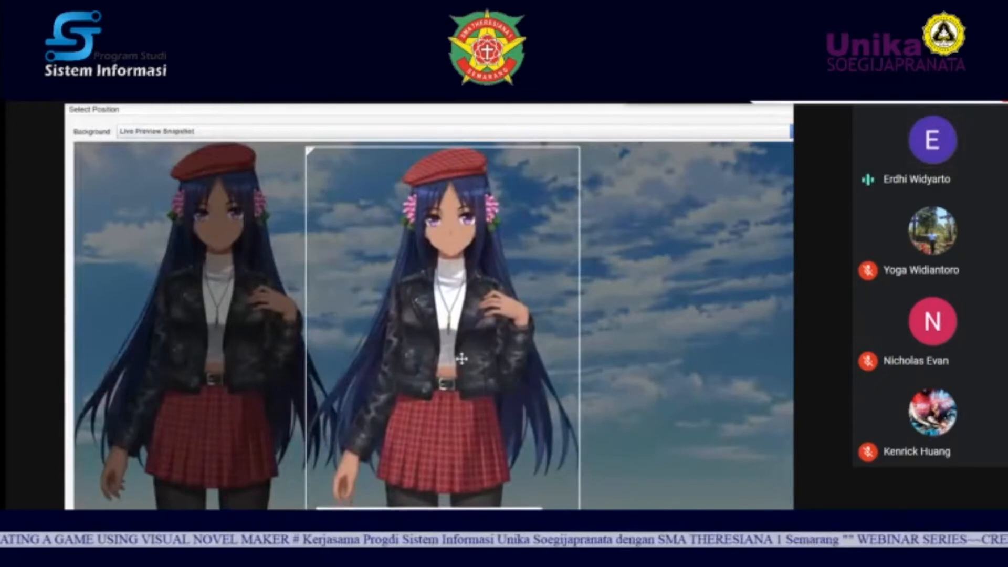
left_click_drag(461, 358, 481, 356)
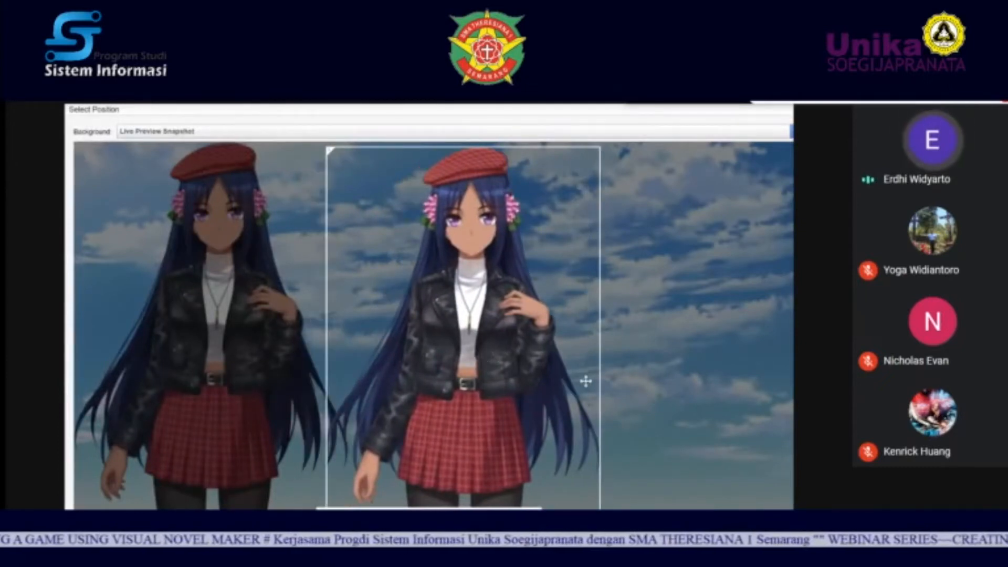
key("Return")
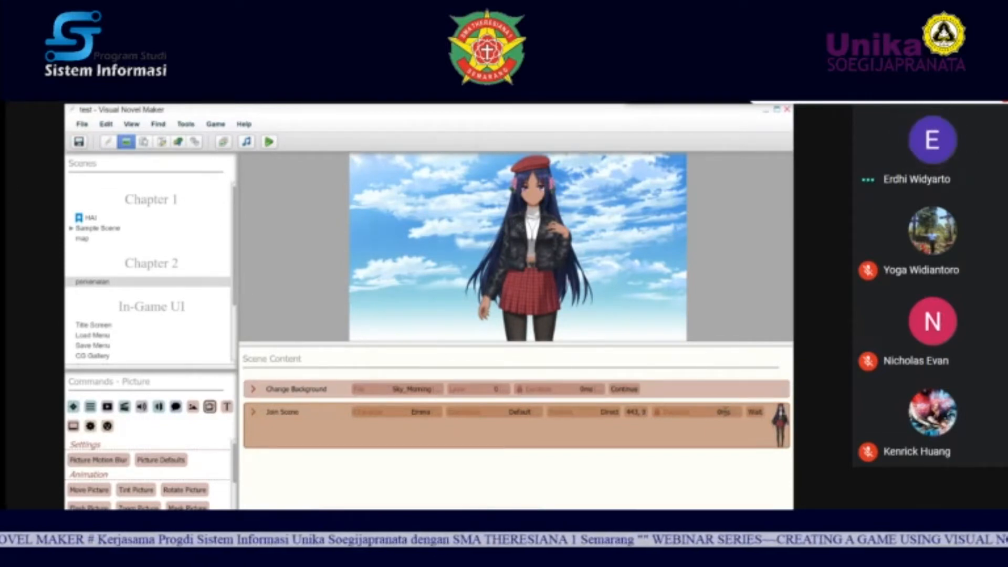
Step: Expand the Join Scene command's settings and set its linear easing direction to In
left_click(254, 413)
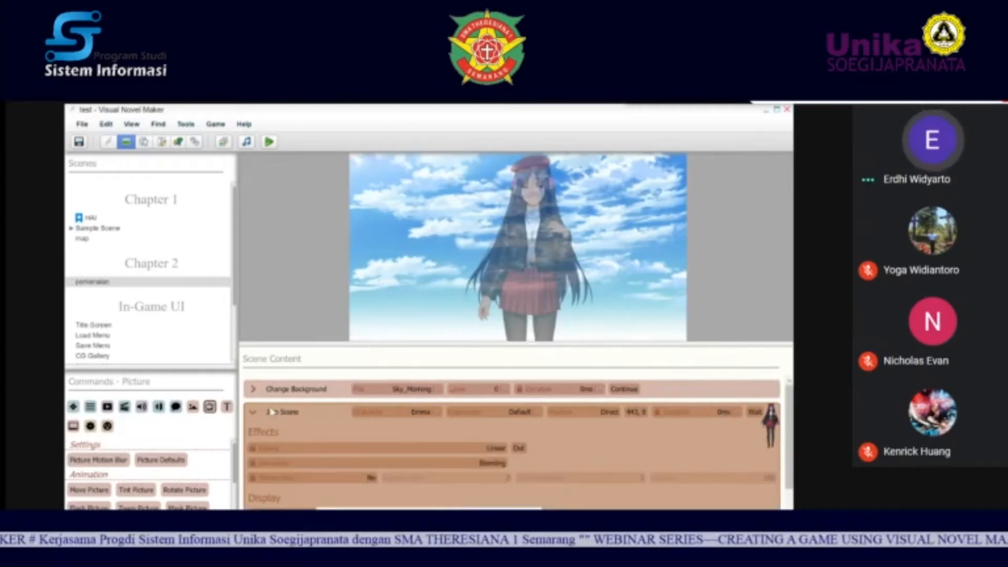
left_click(518, 448)
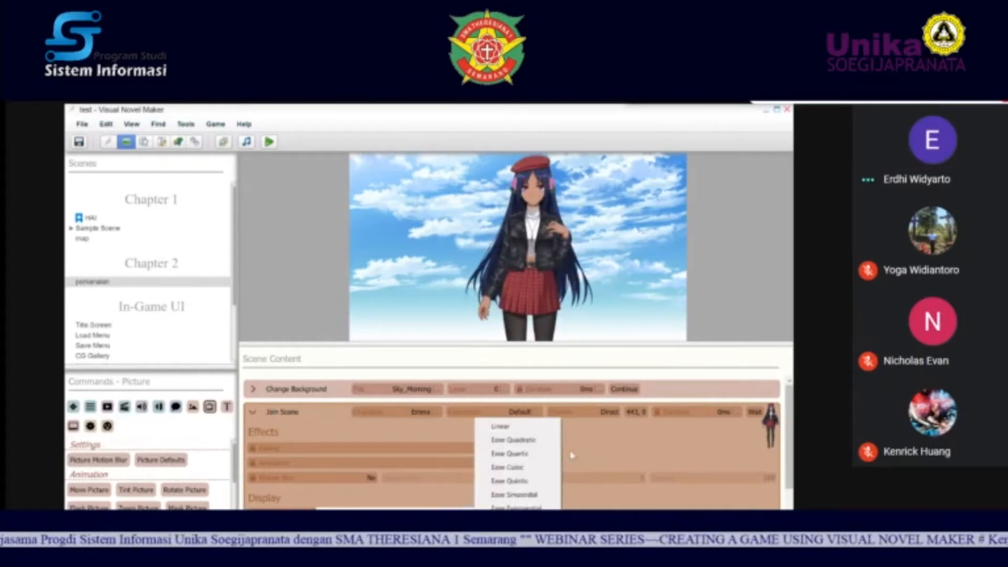
left_click(572, 455)
left_click(520, 449)
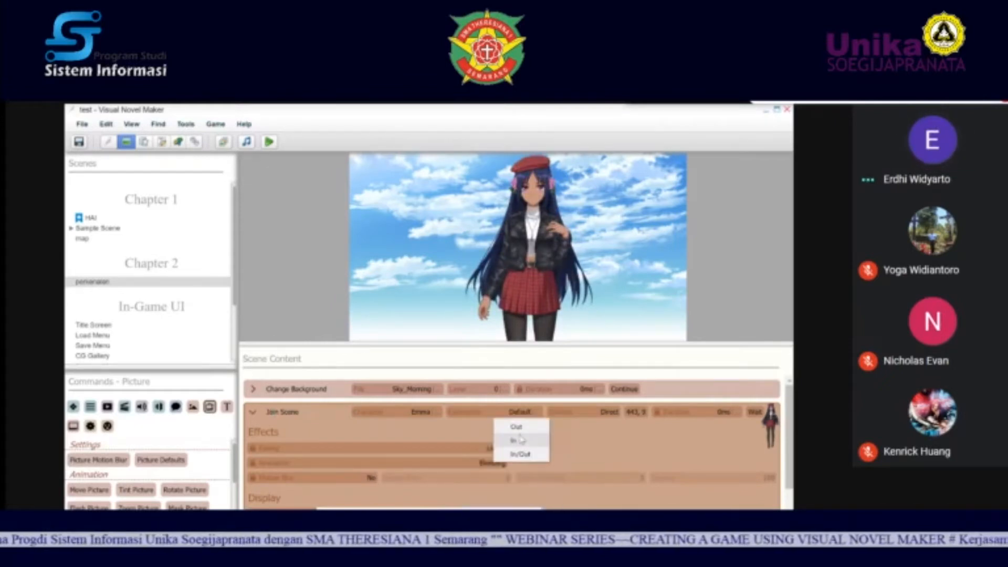
left_click(516, 441)
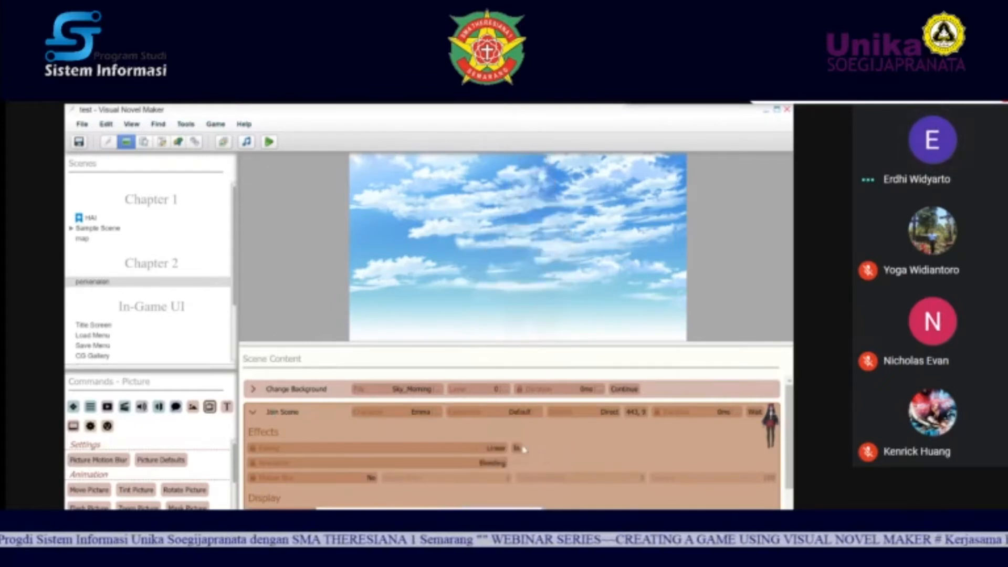
Step: Try the Movement animation for Emma's entrance with the directions Top, Bottom and Left
left_click(490, 469)
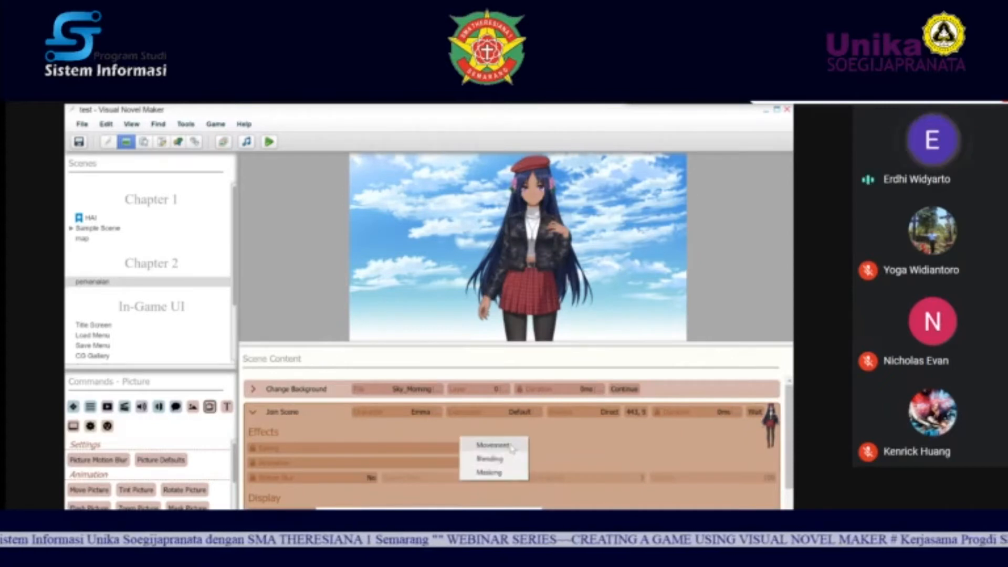
left_click(488, 445)
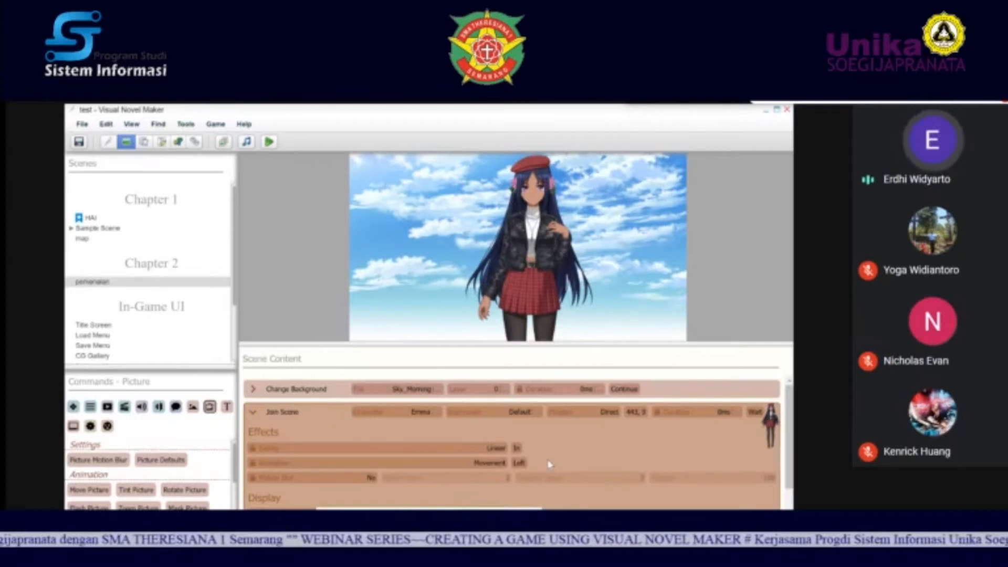
left_click(521, 463)
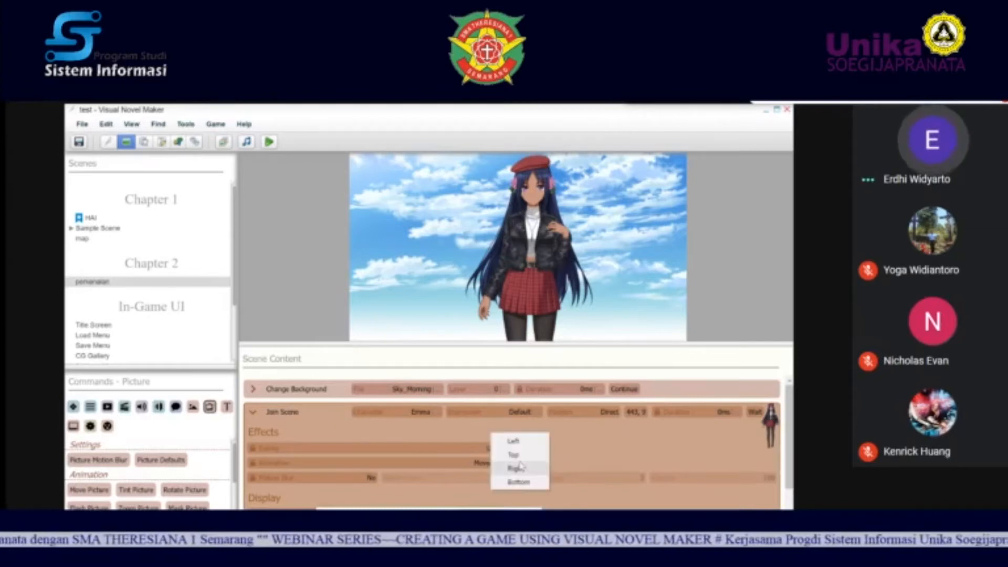
left_click(515, 455)
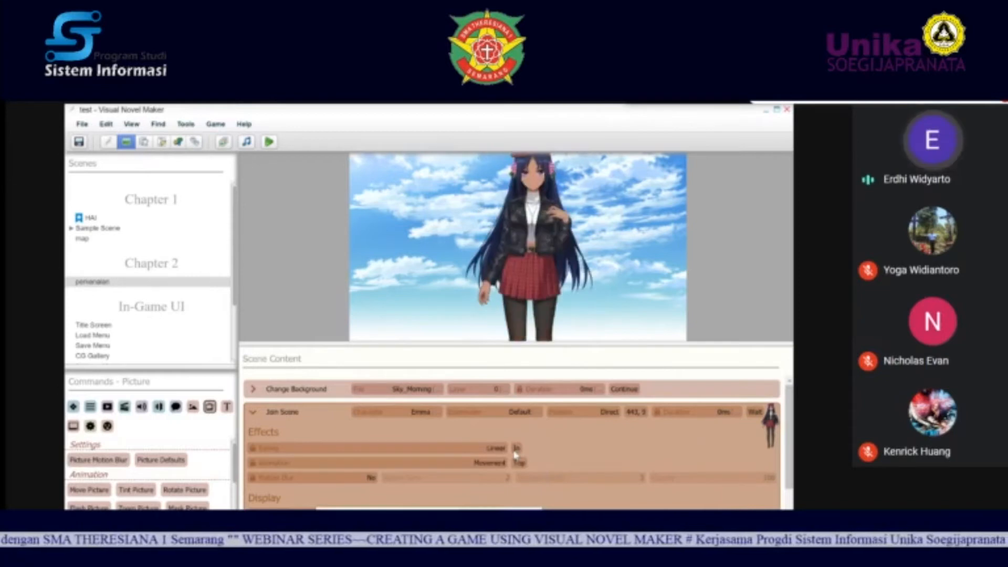
left_click(521, 463)
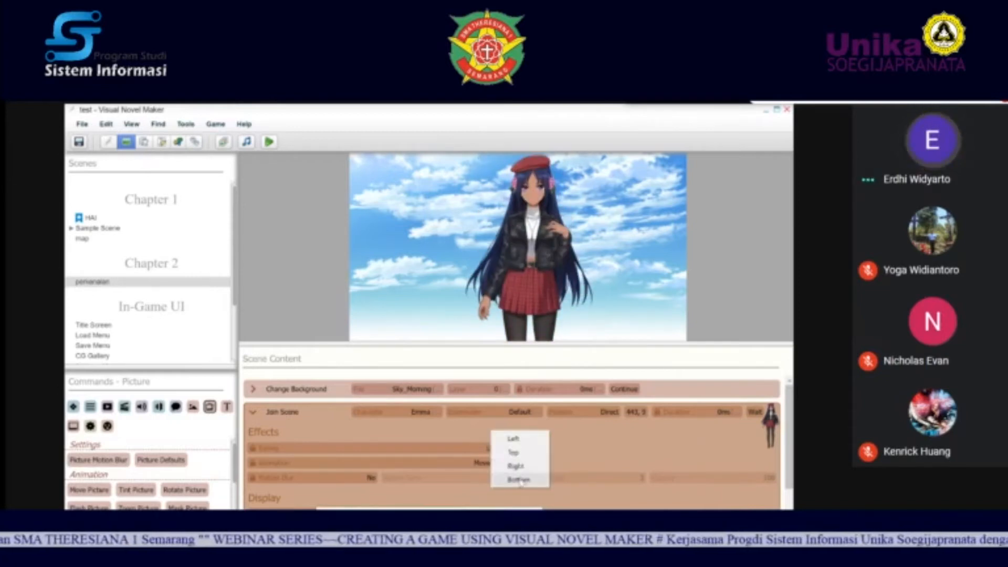
left_click(520, 479)
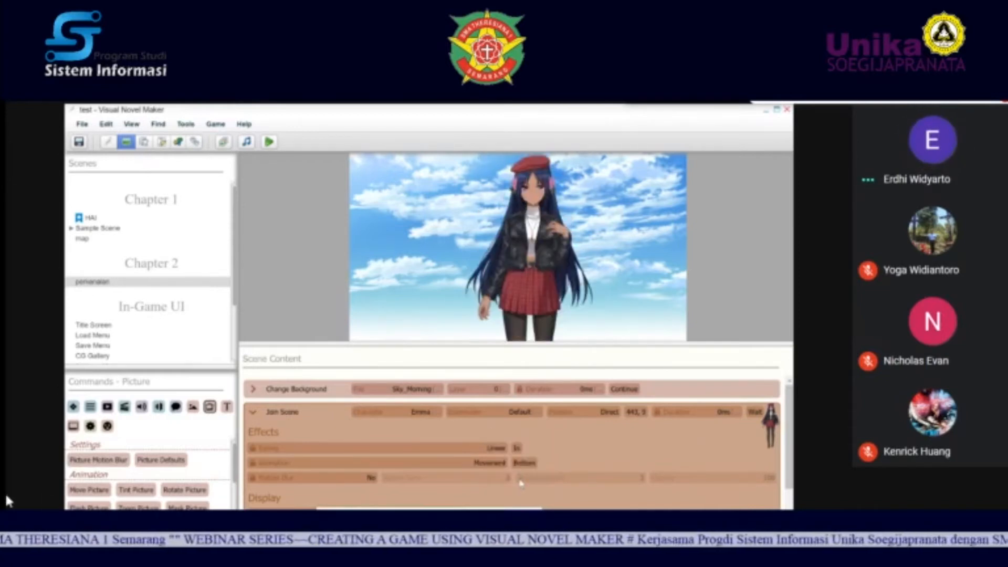
left_click(522, 463)
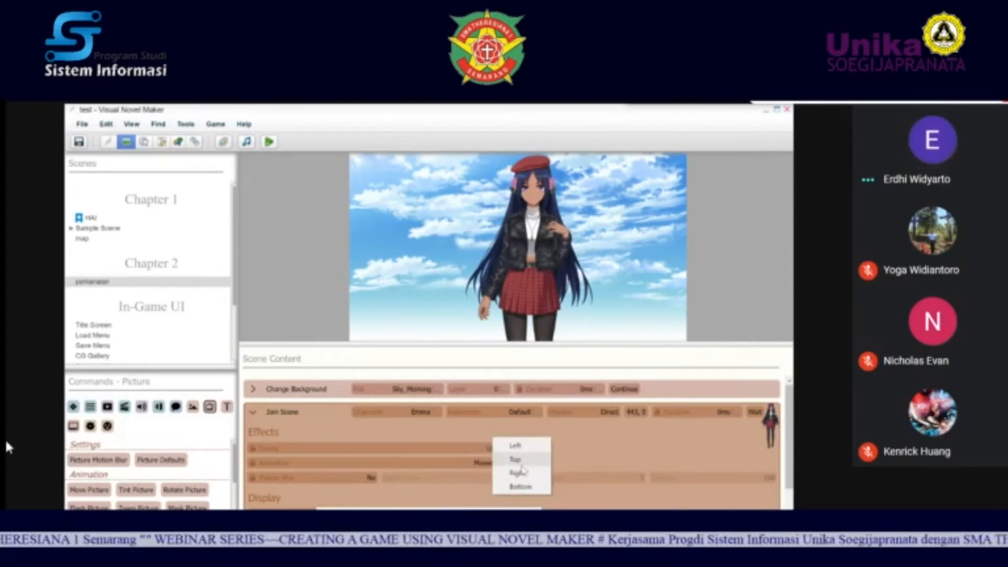
left_click(516, 446)
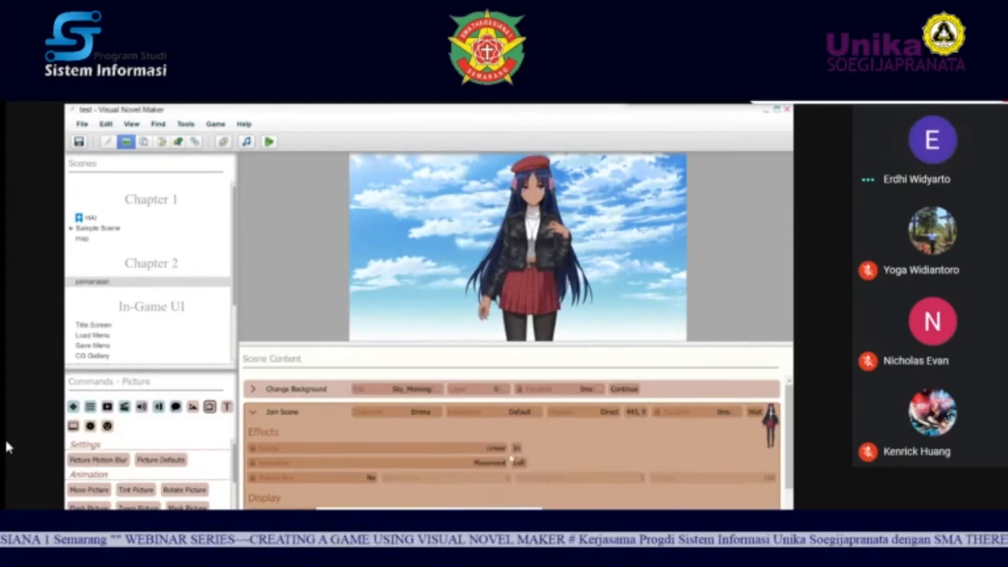
Step: Set Emma's entrance animation to Blending and collapse the Join Scene command's settings
left_click(497, 469)
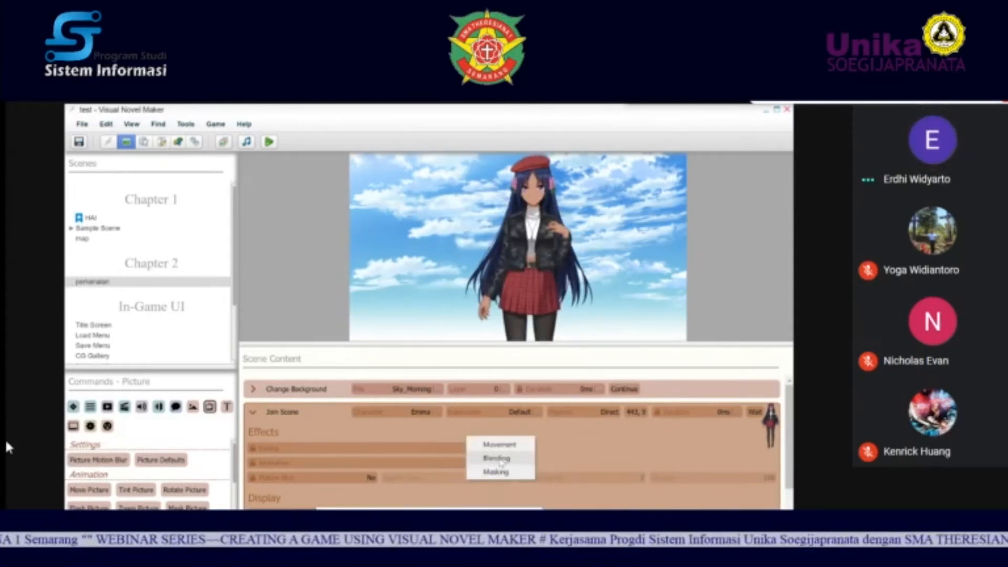
left_click(497, 459)
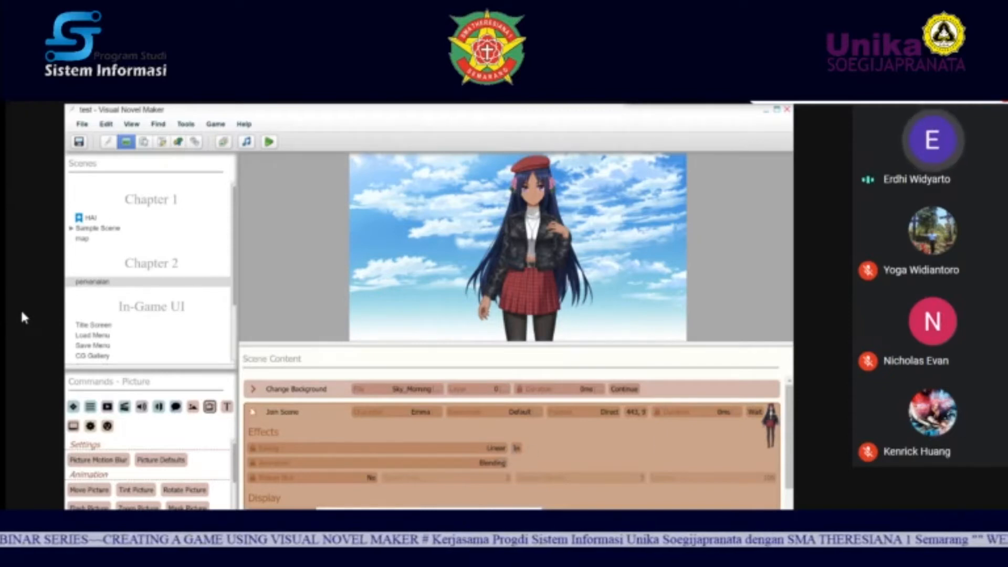
left_click(253, 412)
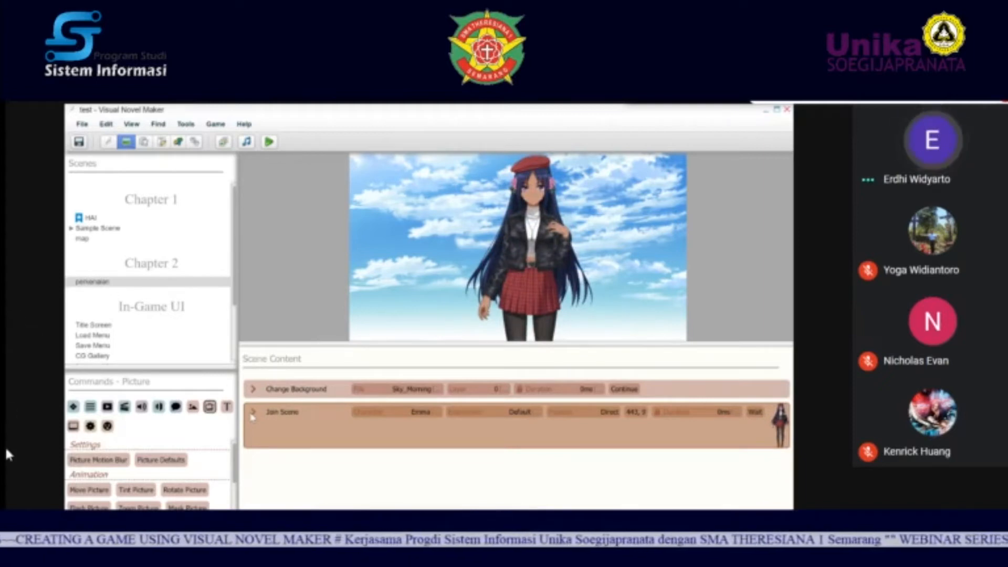
Step: Mark the Chapter 2 scene perkenalan as the intro scene and set it as the start scene
right_click(105, 283)
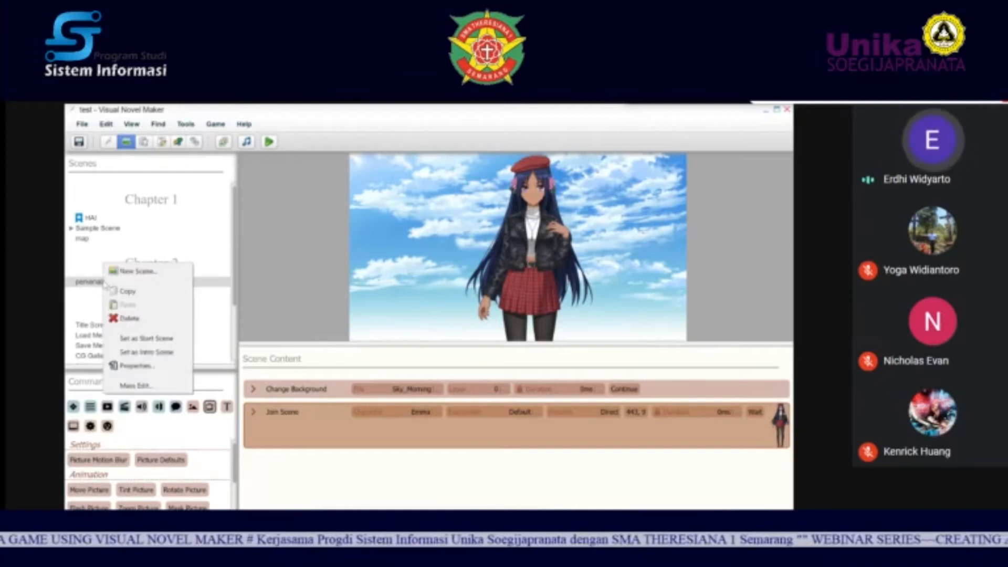
left_click(138, 352)
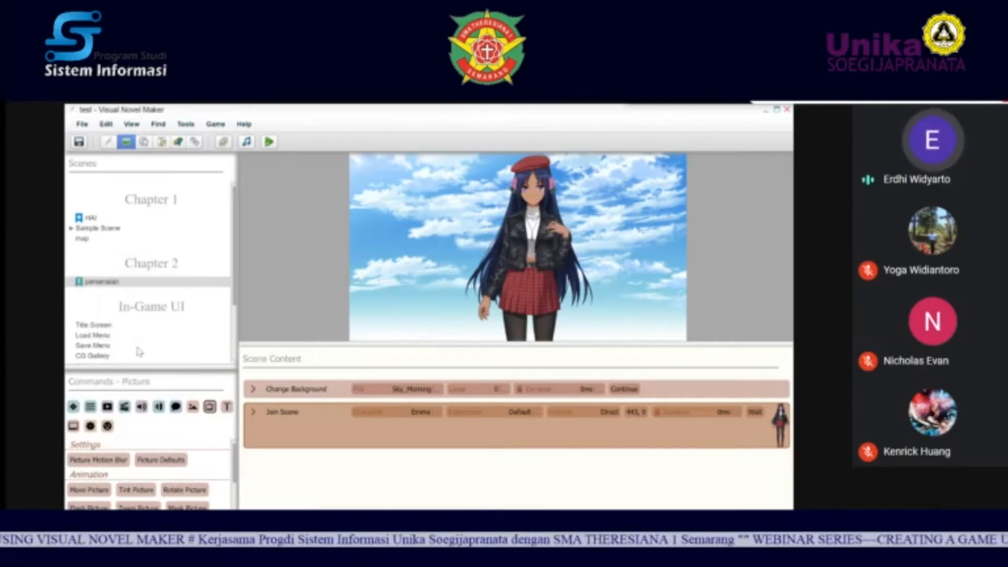
right_click(105, 282)
left_click(140, 340)
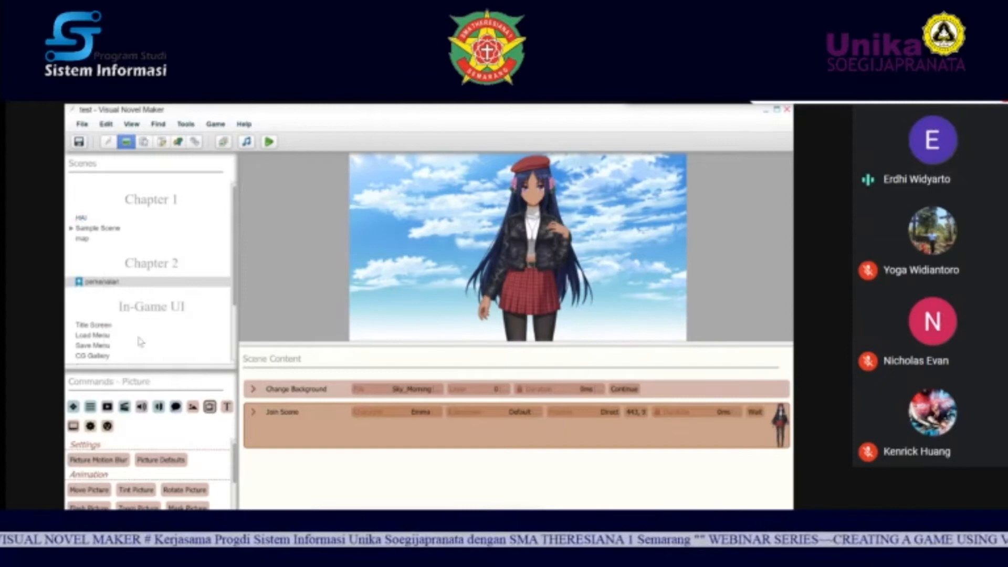
Step: Save the project, test-play the game from the new start scene and close the game test window
left_click(268, 141)
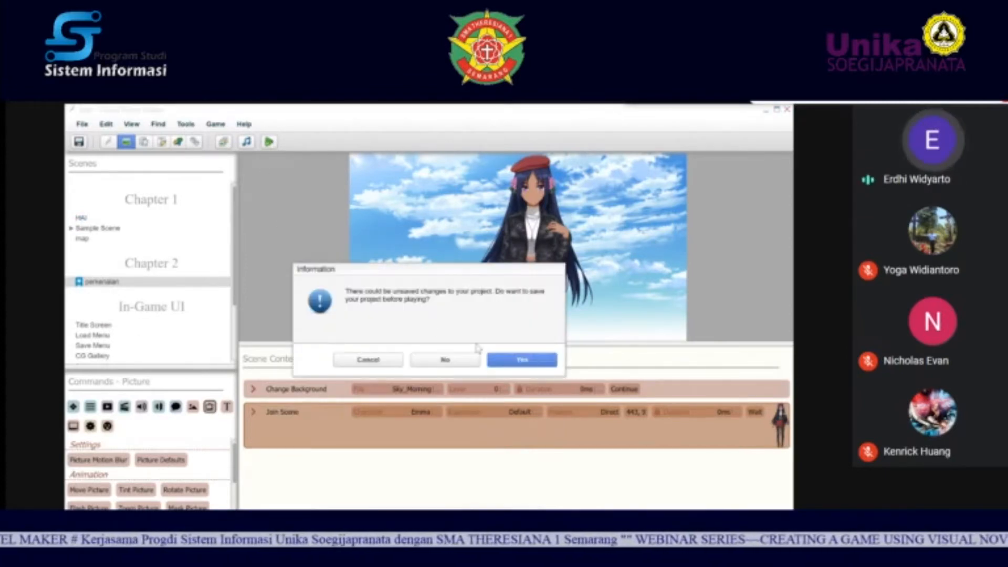
left_click(521, 358)
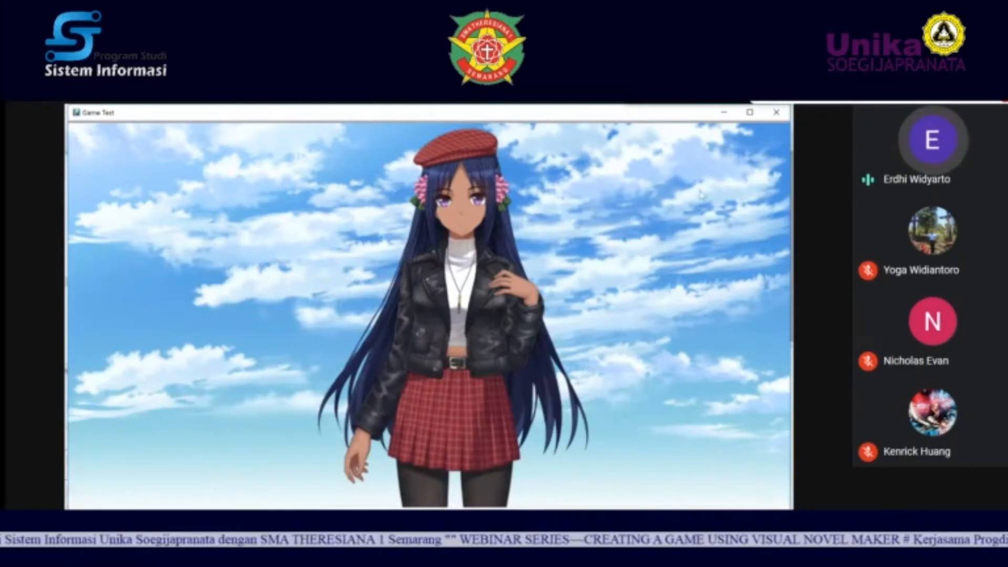
left_click(776, 113)
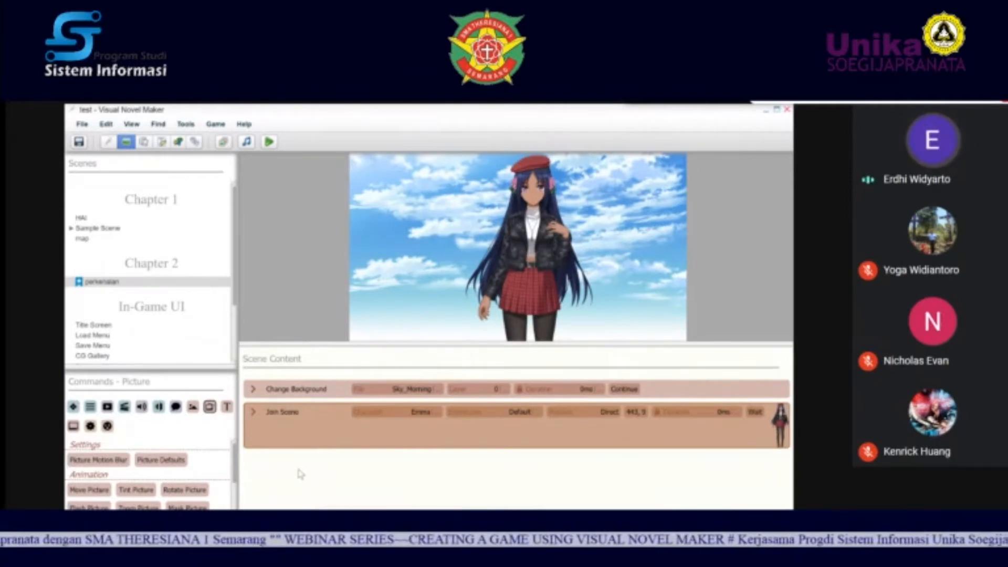
Step: Add a Message Box Visibility command after Emma's Join Scene command in the perkenalan scene
type("mn")
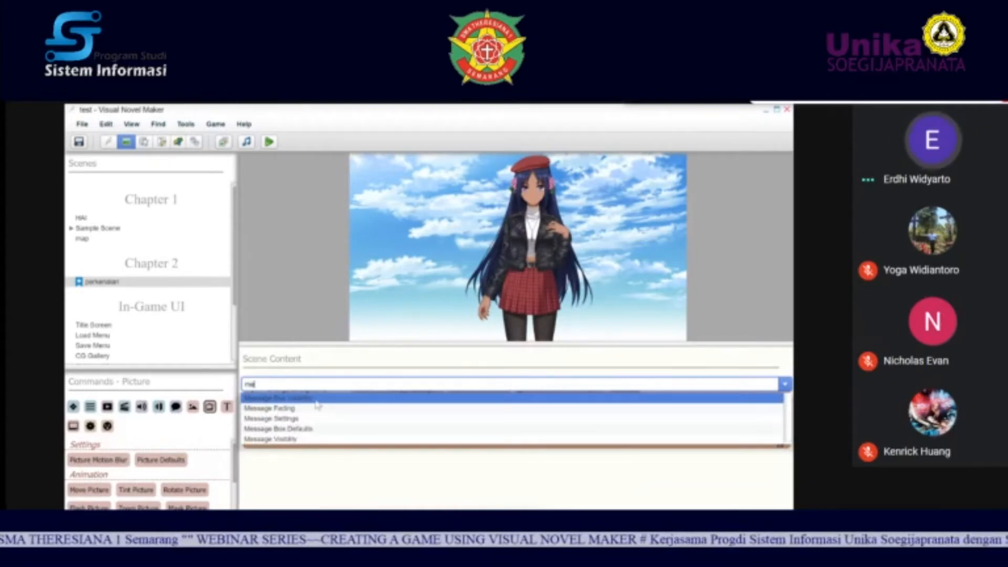
key("Return")
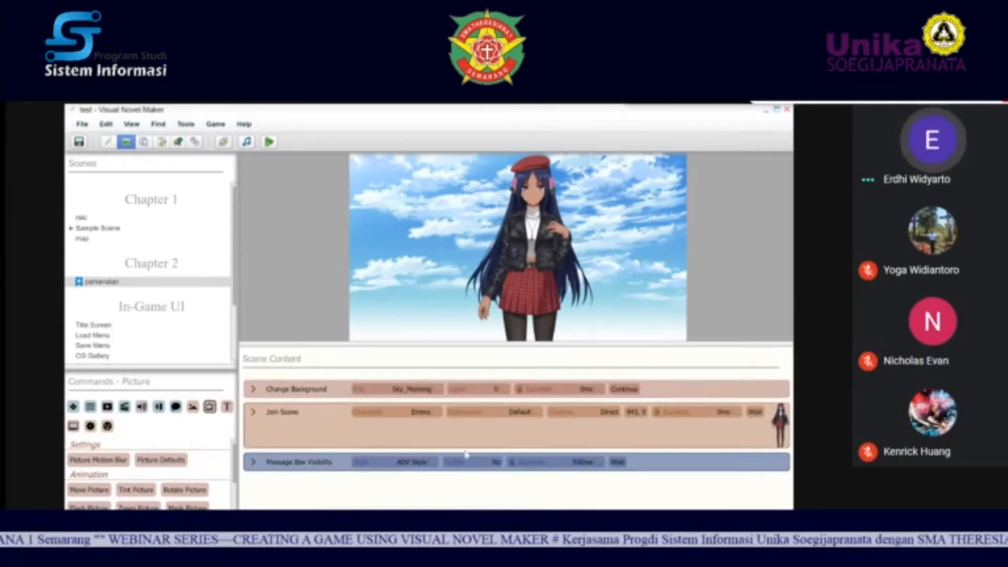
Step: Open the Sample Scene and preview its Change Background, Join Scene and Message Settings commands
left_click(94, 228)
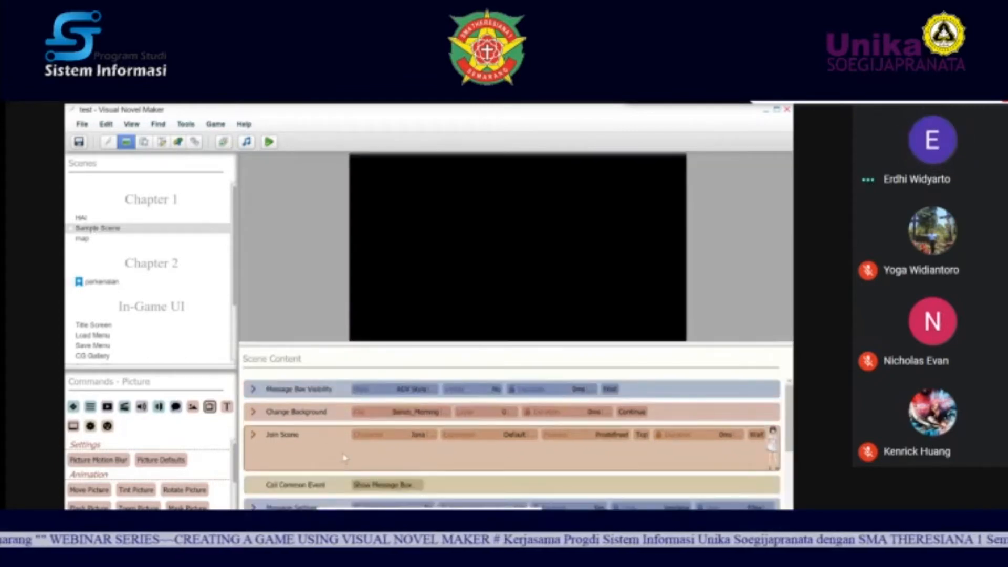
left_click(344, 457)
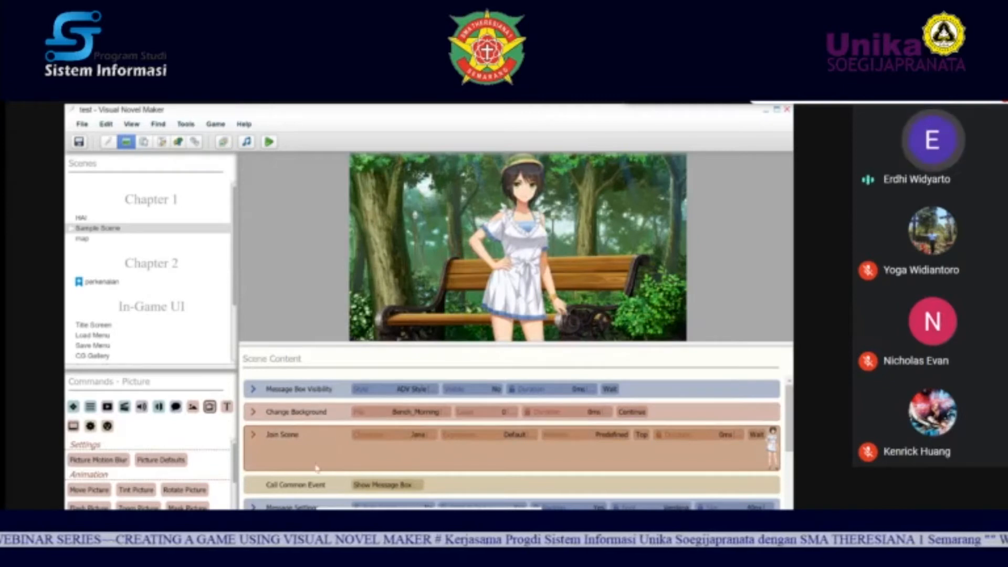
left_click(332, 416)
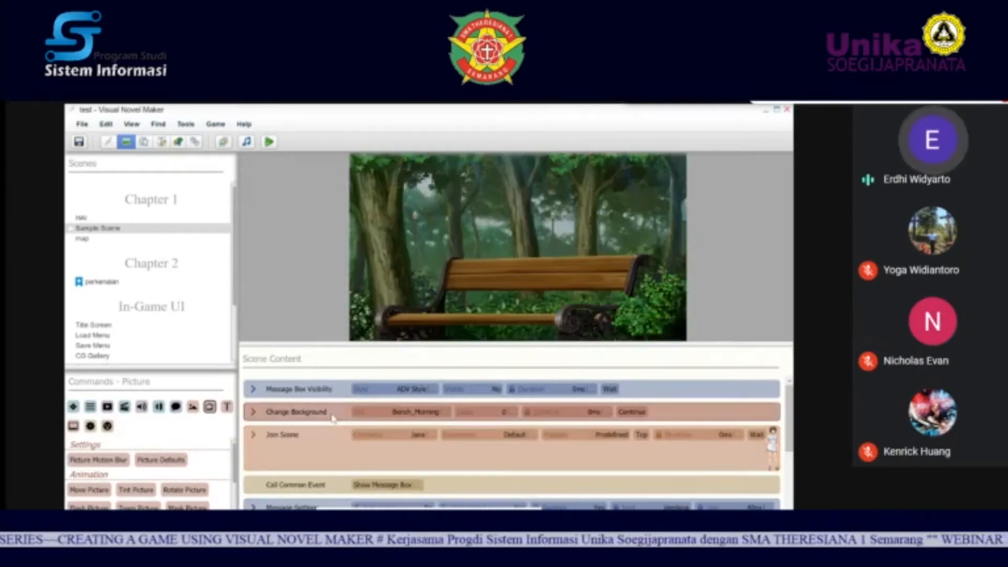
left_click(337, 454)
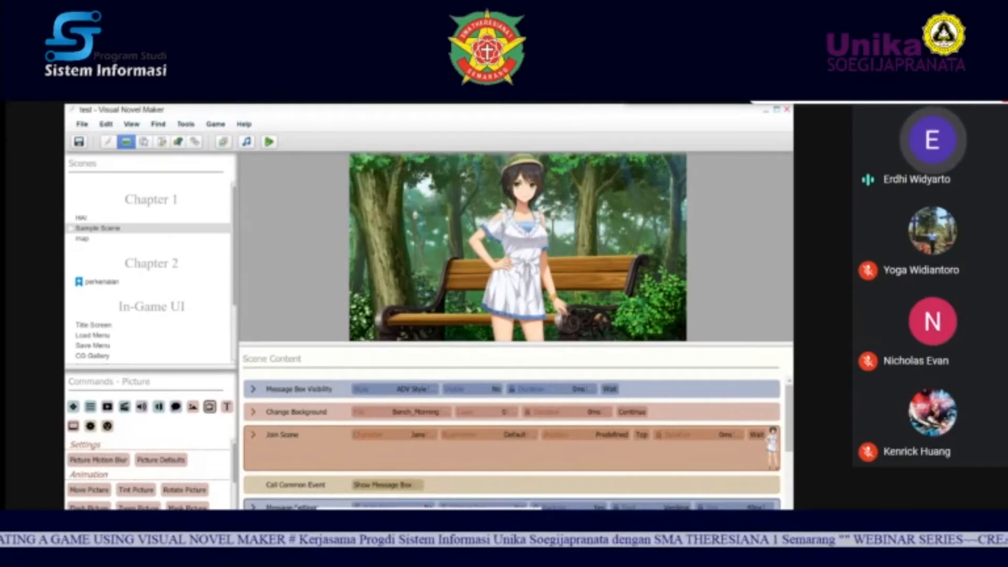
left_click(336, 504)
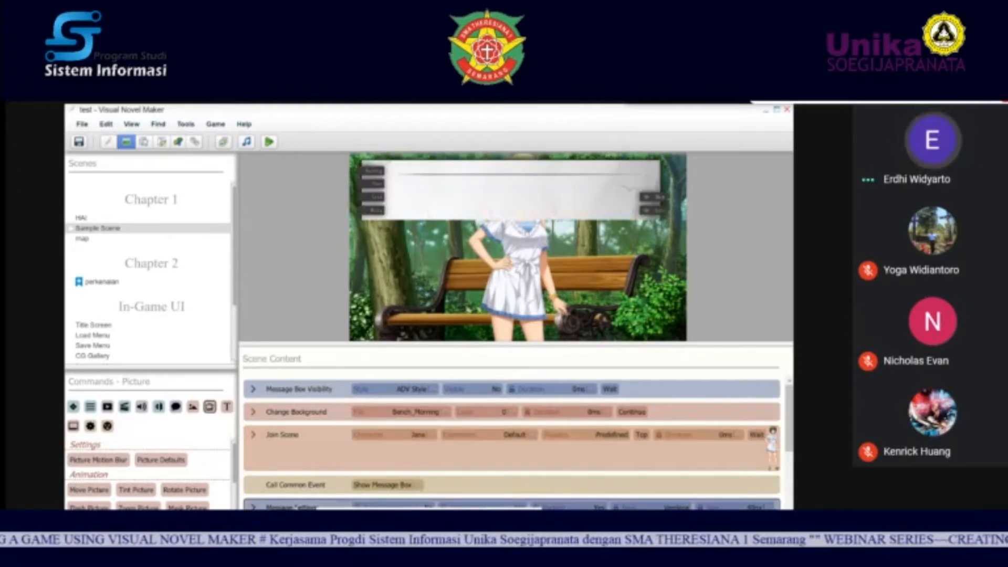
Step: Examine the Sample Scene's Show Message dialogue lines and the Show Message Box common event before them
left_click(383, 445)
scroll(382, 445, "down", 3)
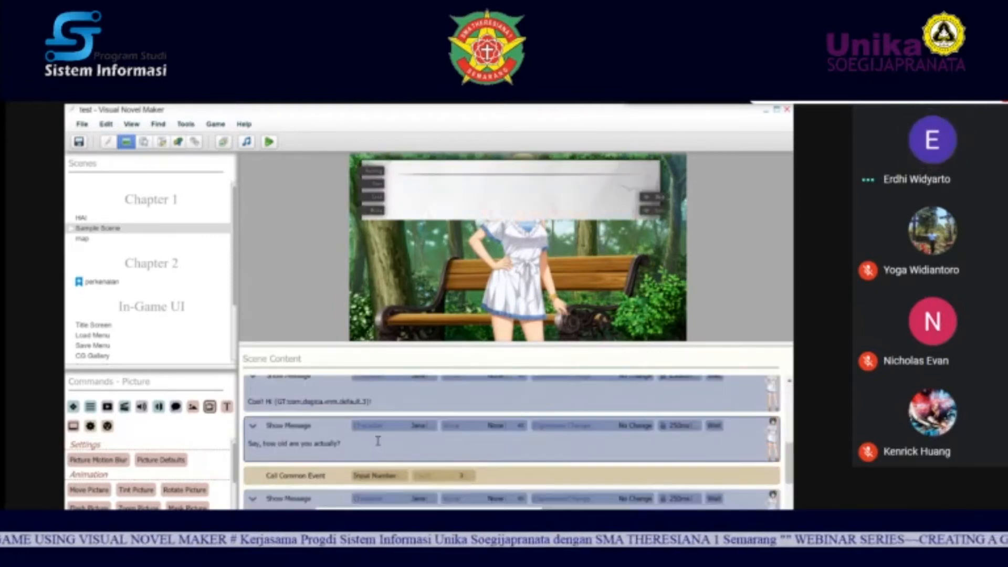
left_click(336, 445)
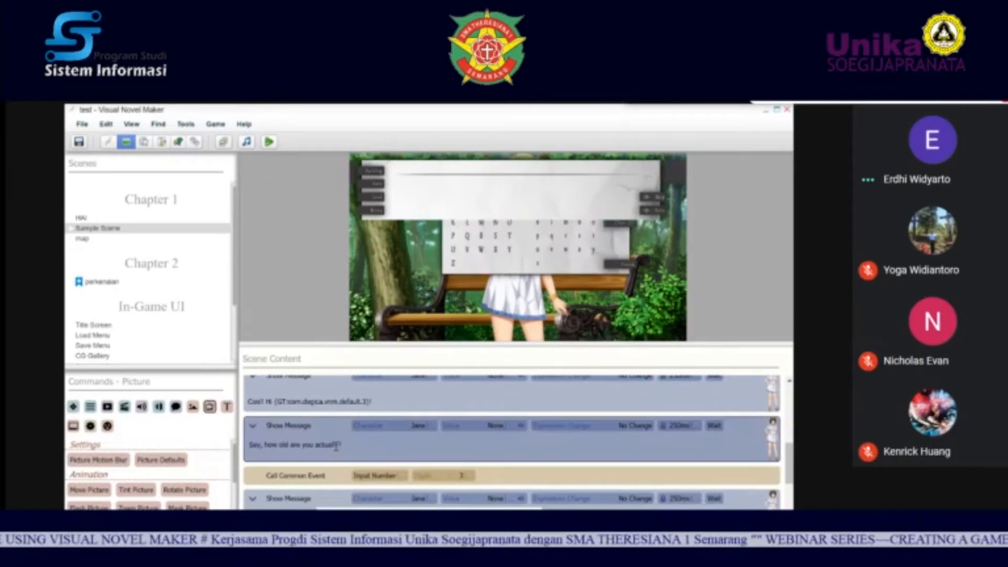
left_click(341, 409)
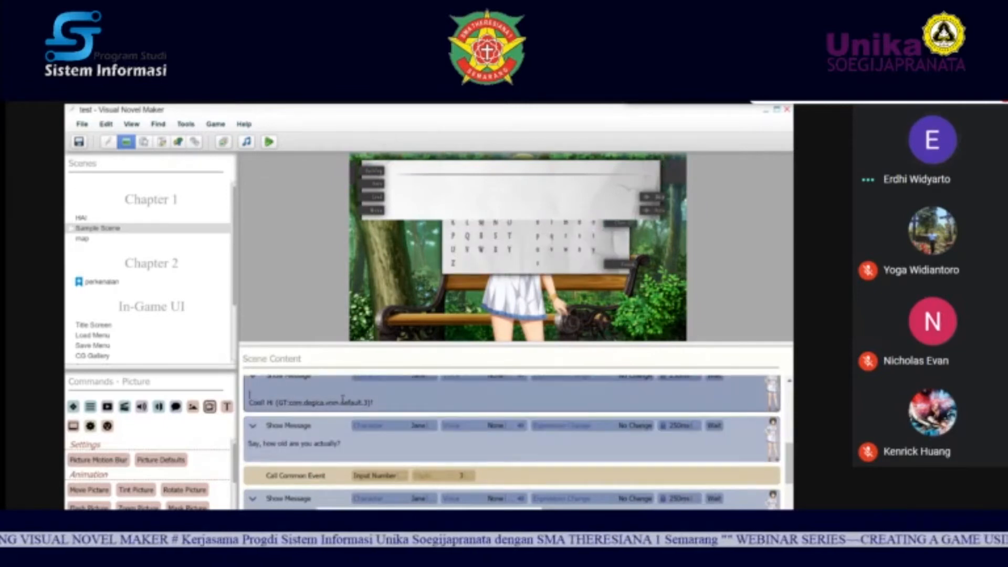
scroll(342, 407, "up", 3)
left_click(326, 428)
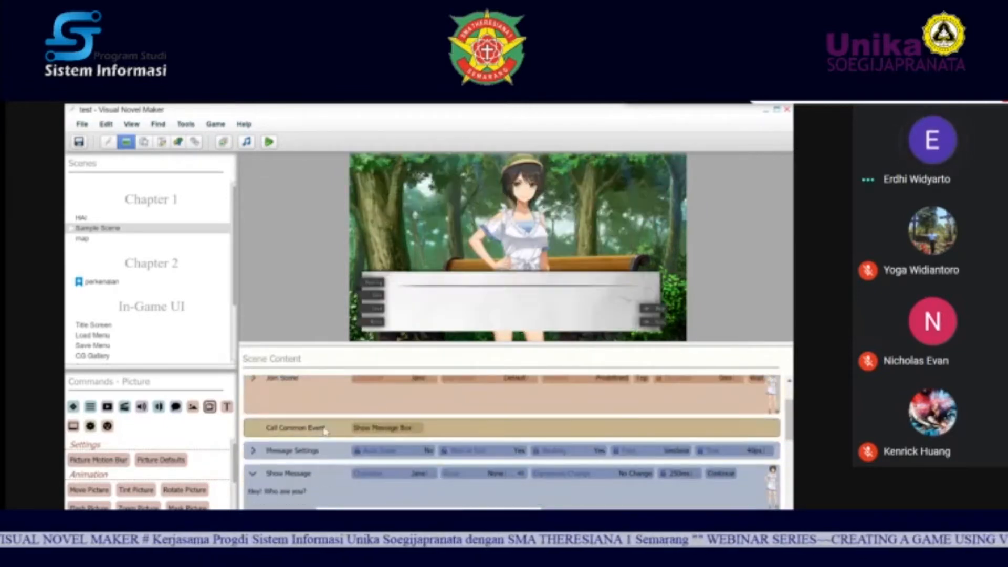
left_click(326, 407)
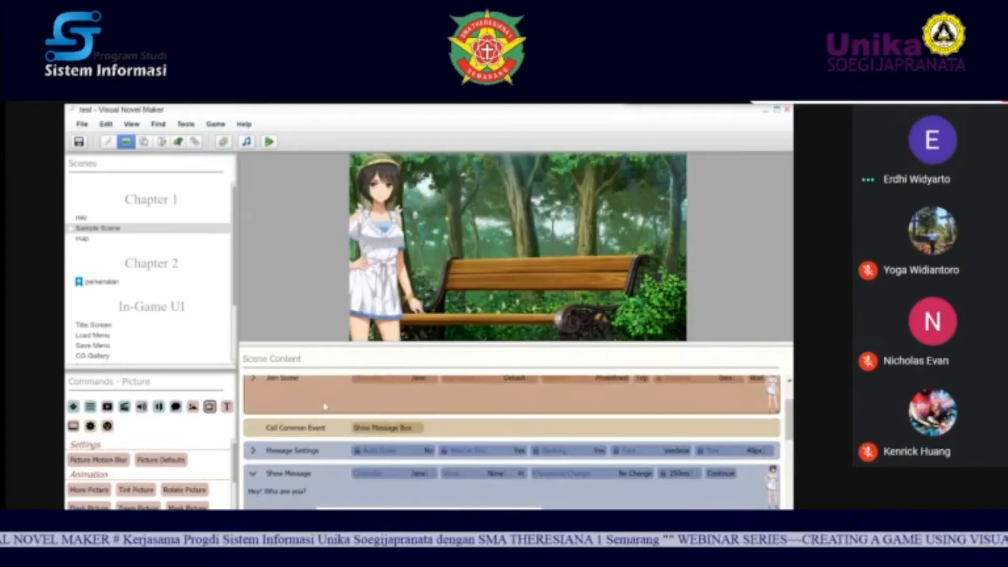
scroll(326, 410, "up", 2)
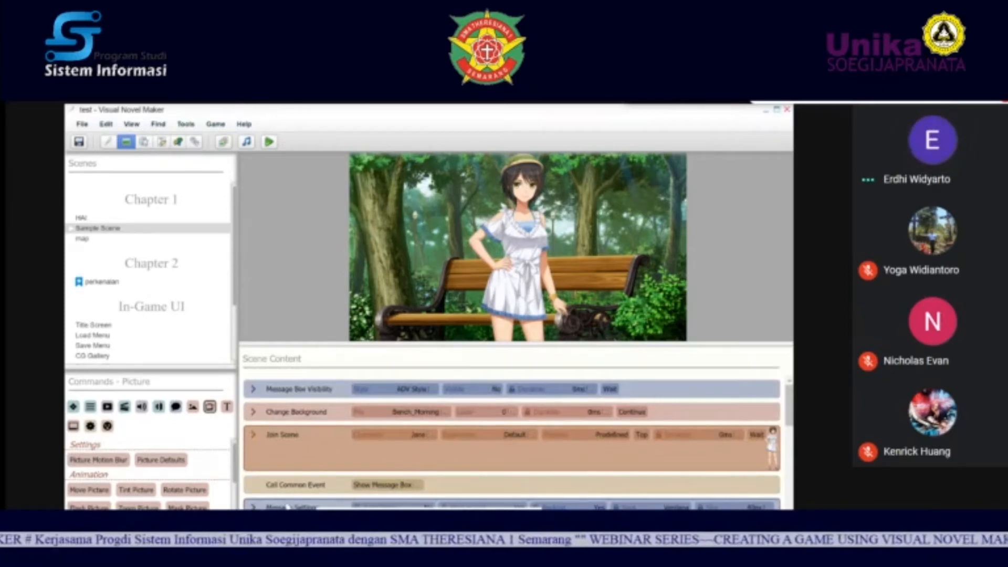
left_click(287, 506)
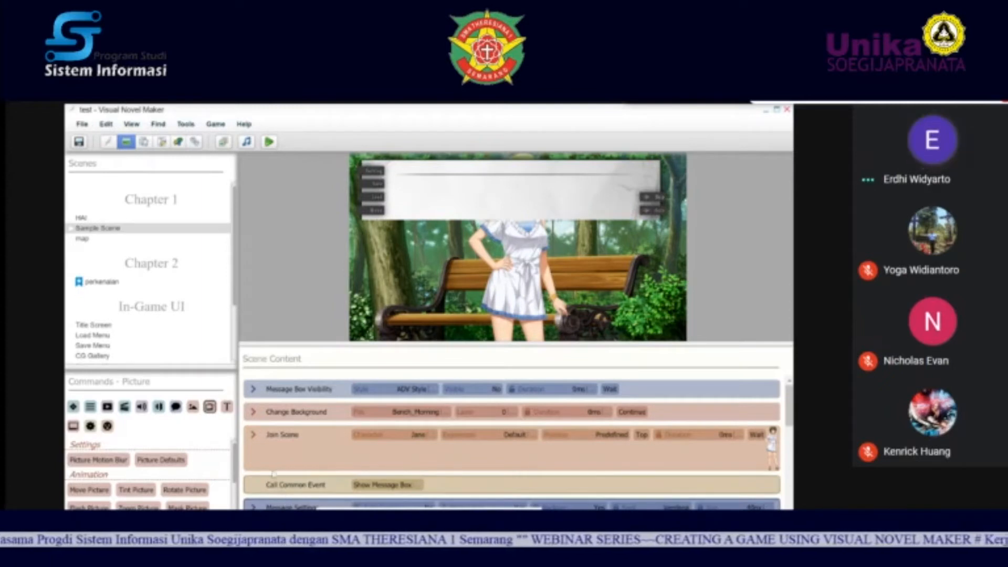
Step: Return to the perkenalan scene and try the message box styles Menu Only and ADV Style, finally setting NVL Style
left_click(102, 282)
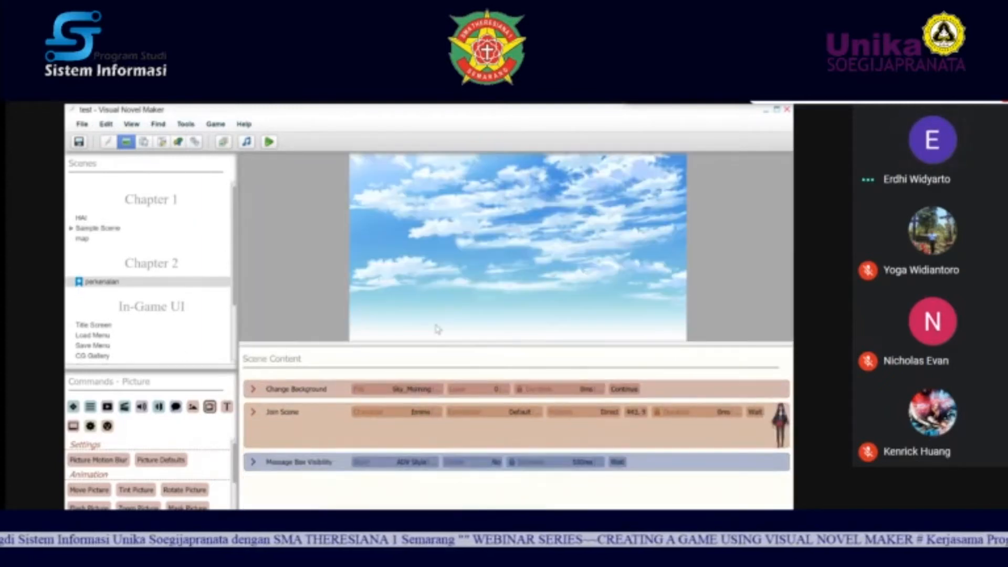
left_click(330, 461)
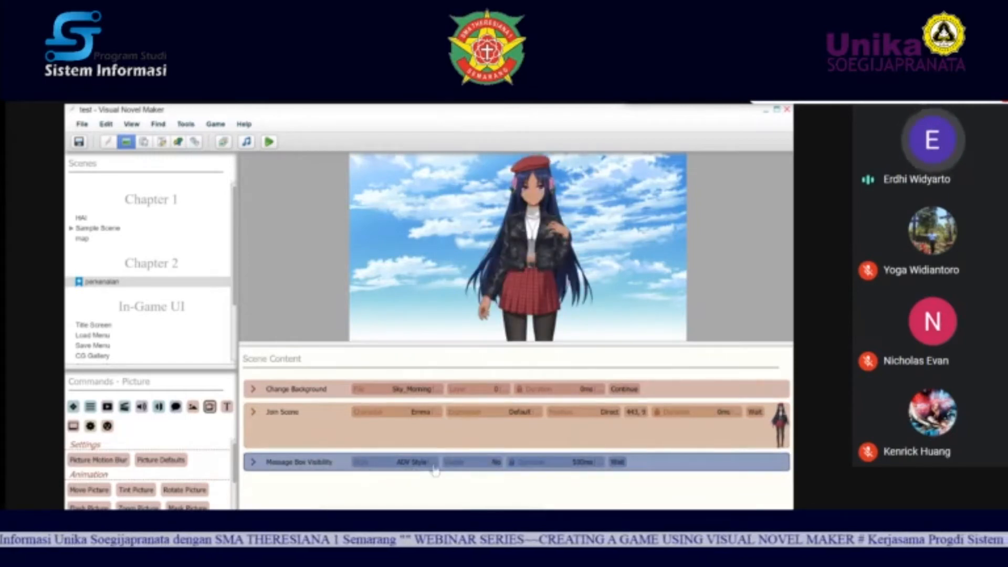
left_click(369, 467)
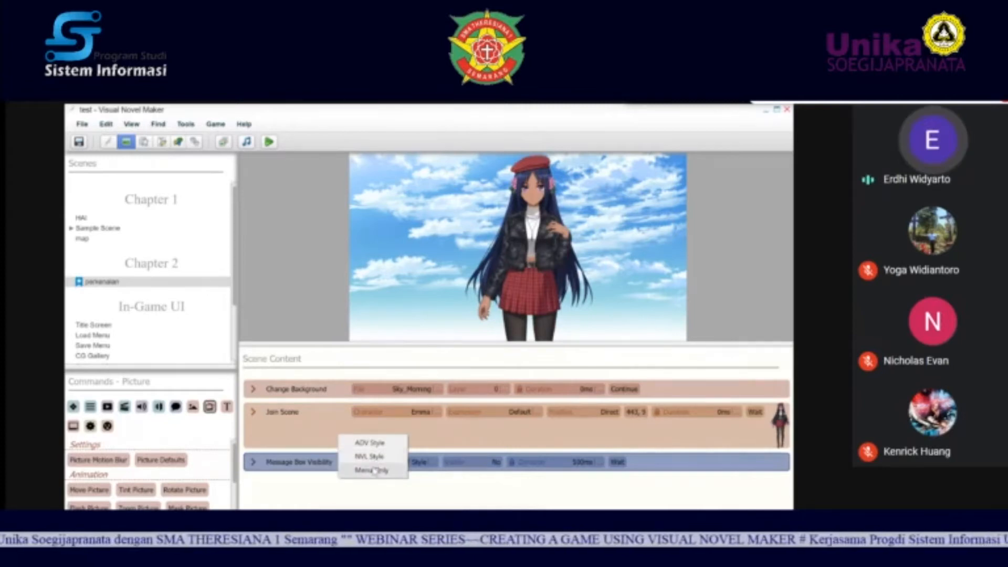
left_click(370, 470)
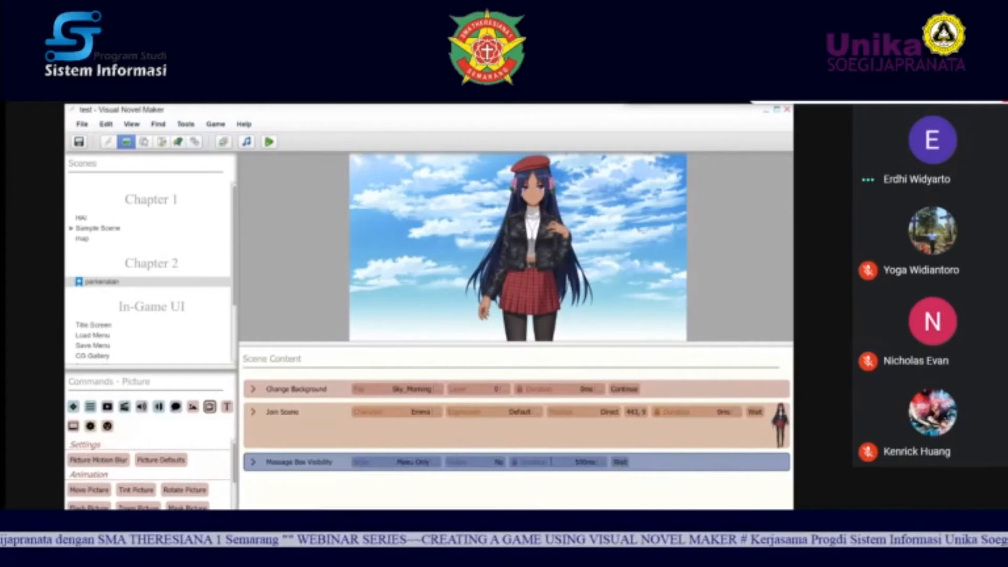
left_click(458, 462)
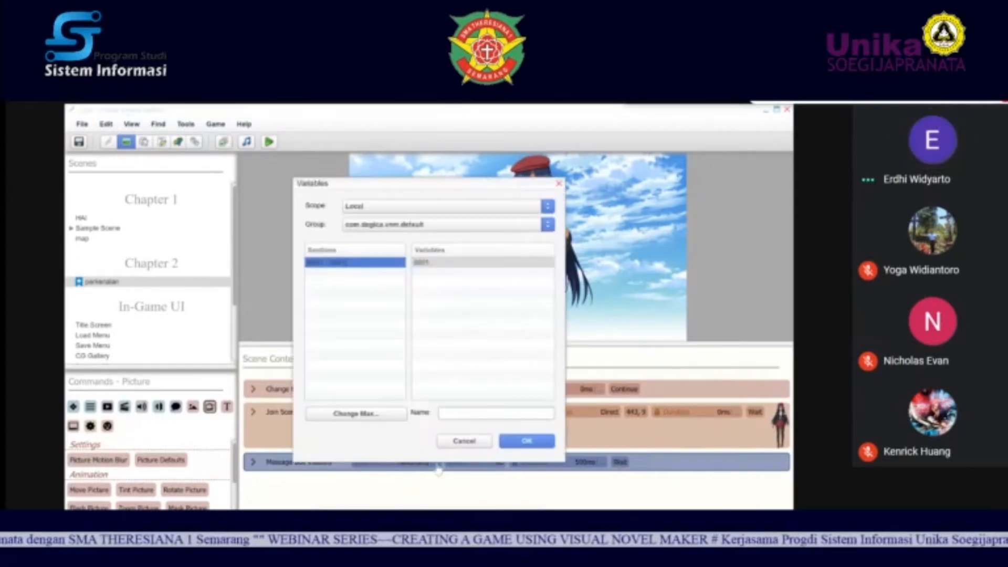
left_click(485, 445)
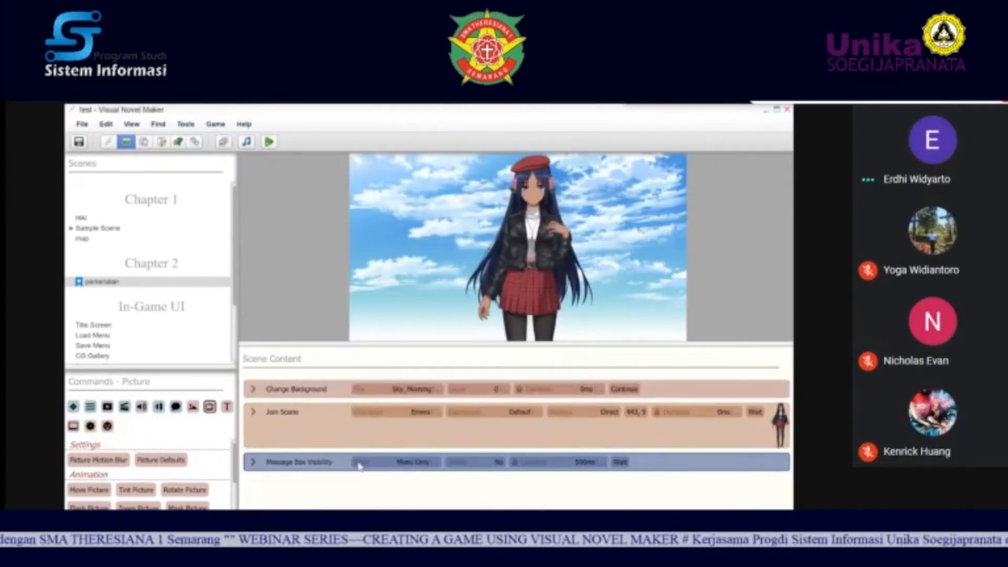
left_click(359, 465)
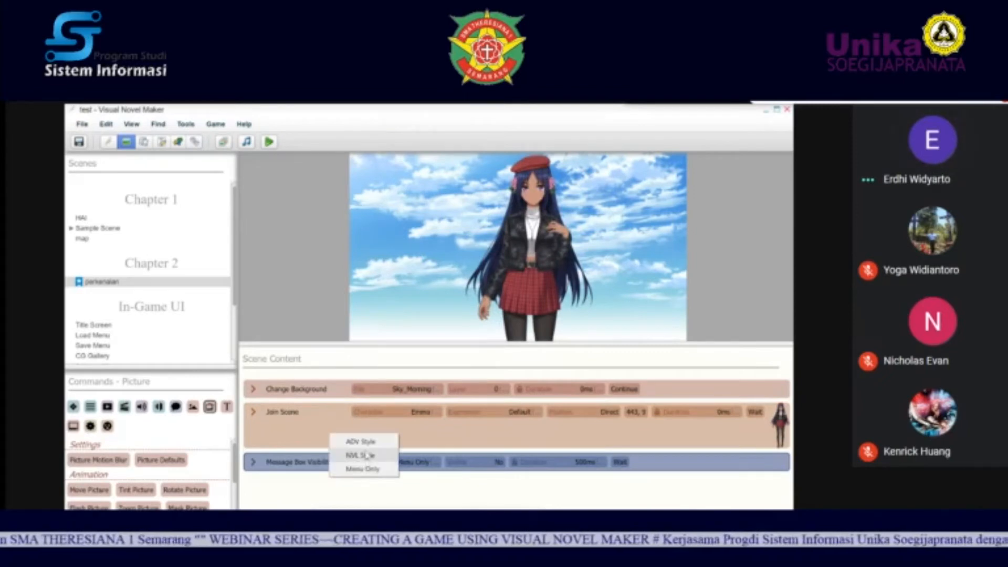
left_click(363, 442)
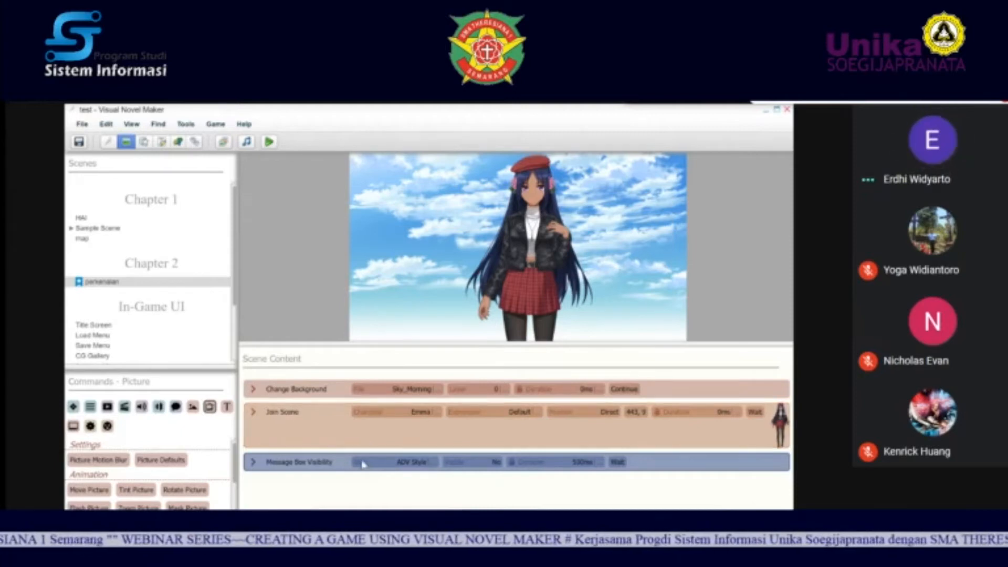
left_click(363, 463)
left_click(363, 454)
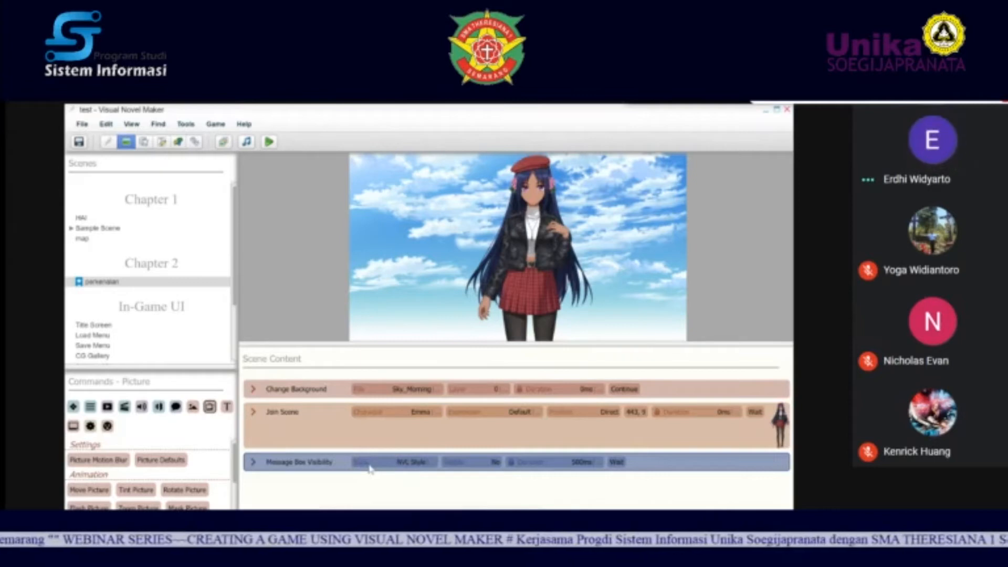
right_click(268, 477)
left_click(267, 488)
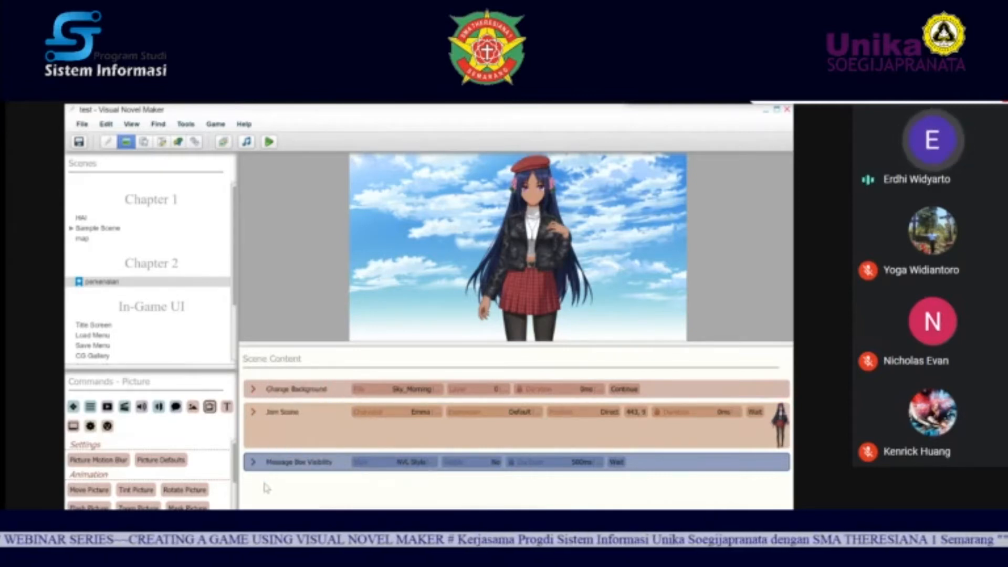
right_click(267, 488)
left_click(266, 488)
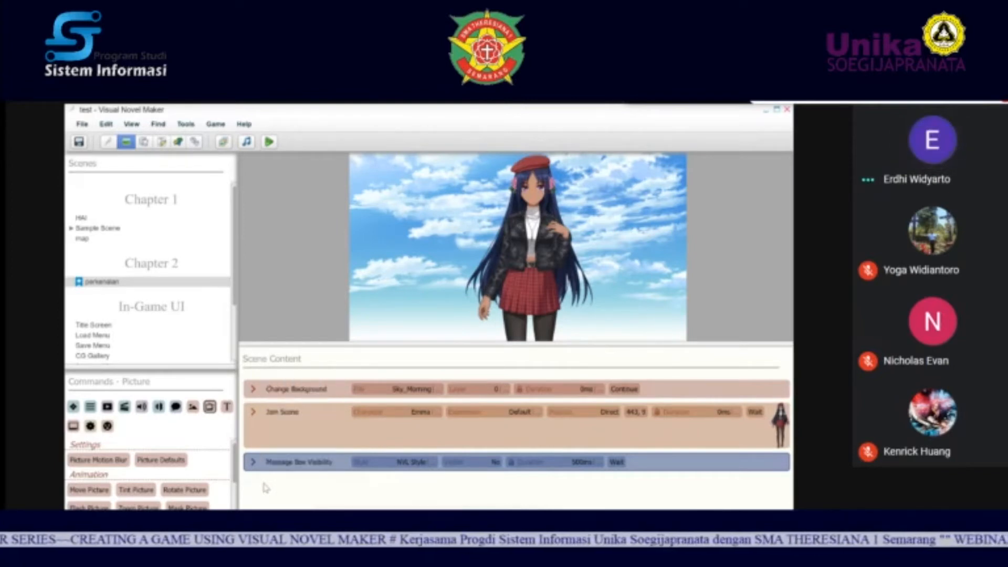
type("m")
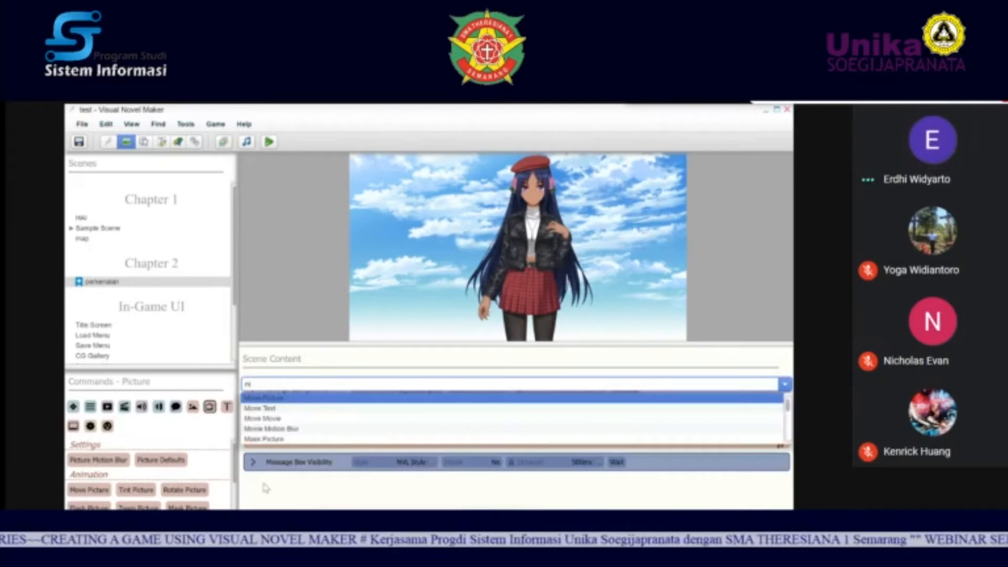
type("e")
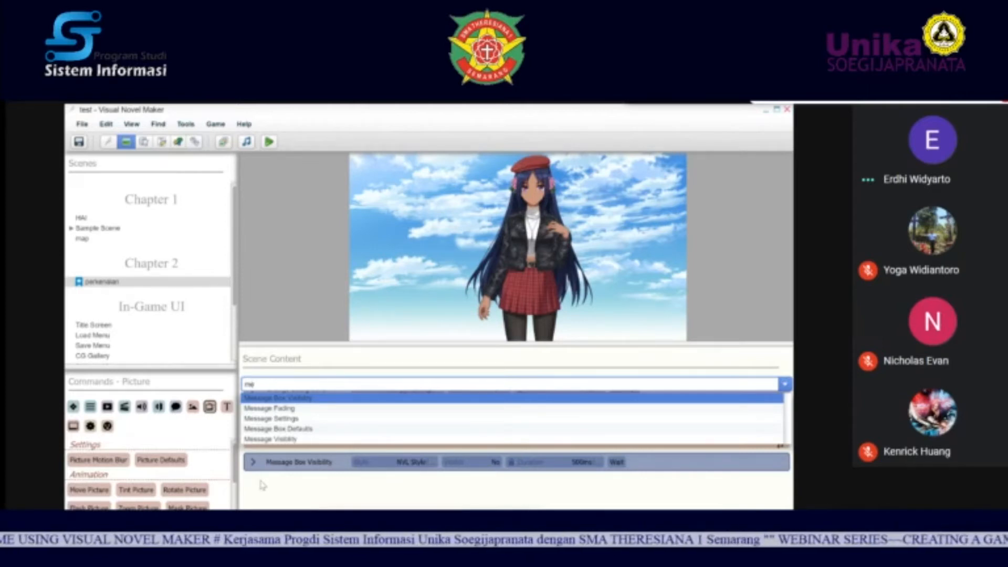
left_click(263, 486)
Step: Check the effects settings of the Message Box Visibility command and collapse them again
left_click(253, 463)
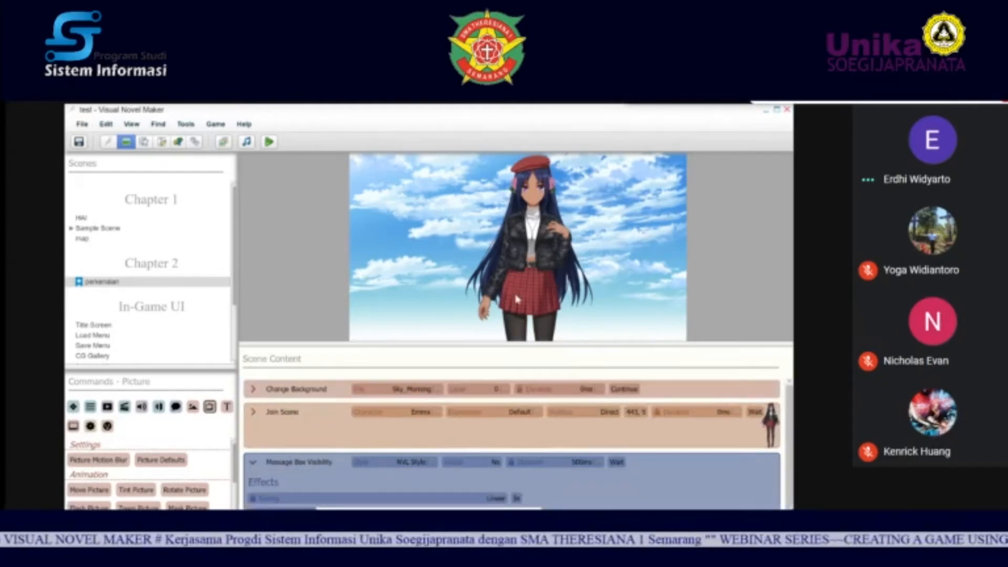
left_click(253, 462)
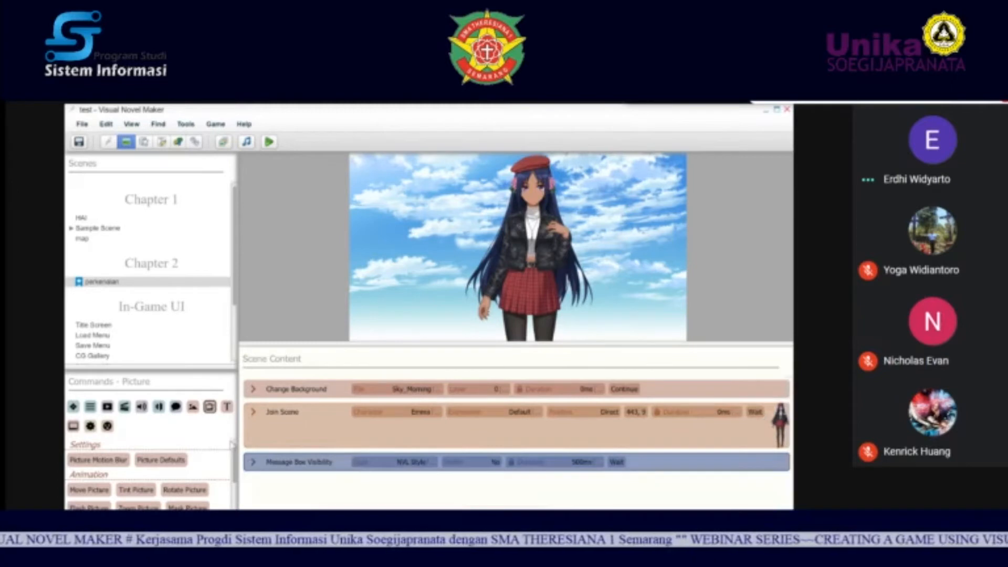
Step: Open the HAI scene in Chapter 1 and examine how its messages, picture and character commands are arranged
left_click(81, 218)
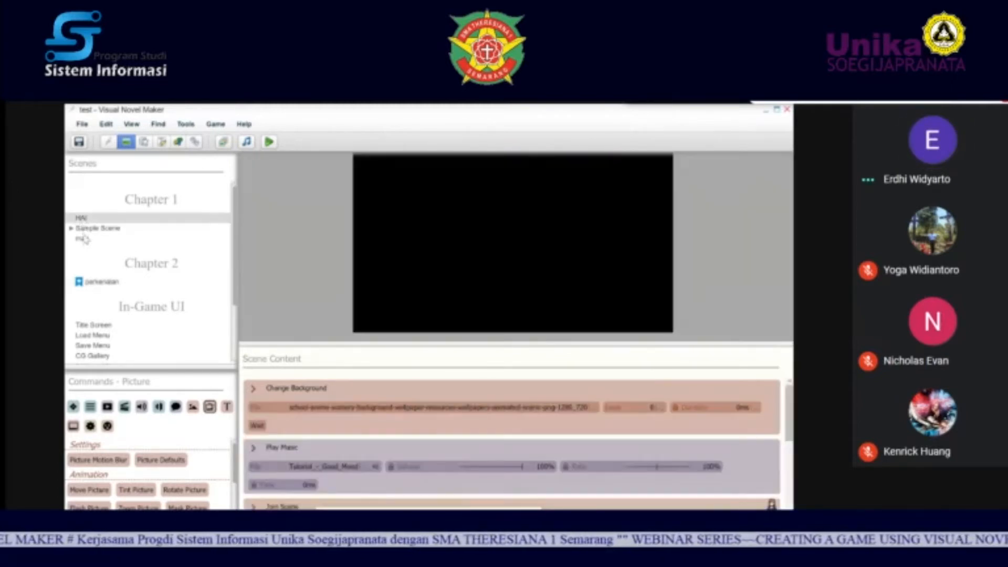
scroll(429, 423, "down", 5)
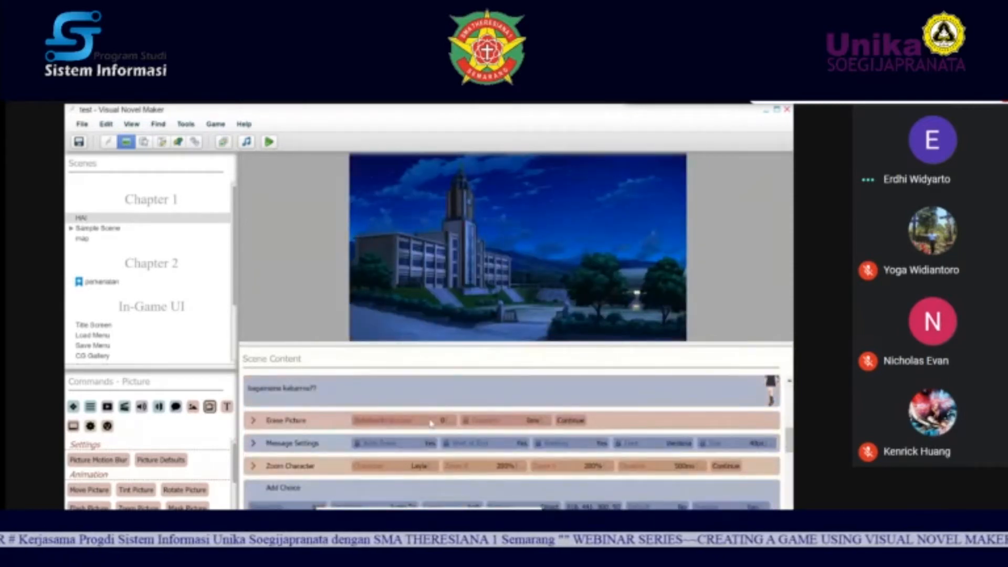
scroll(430, 423, "down", 2)
scroll(430, 423, "up", 2)
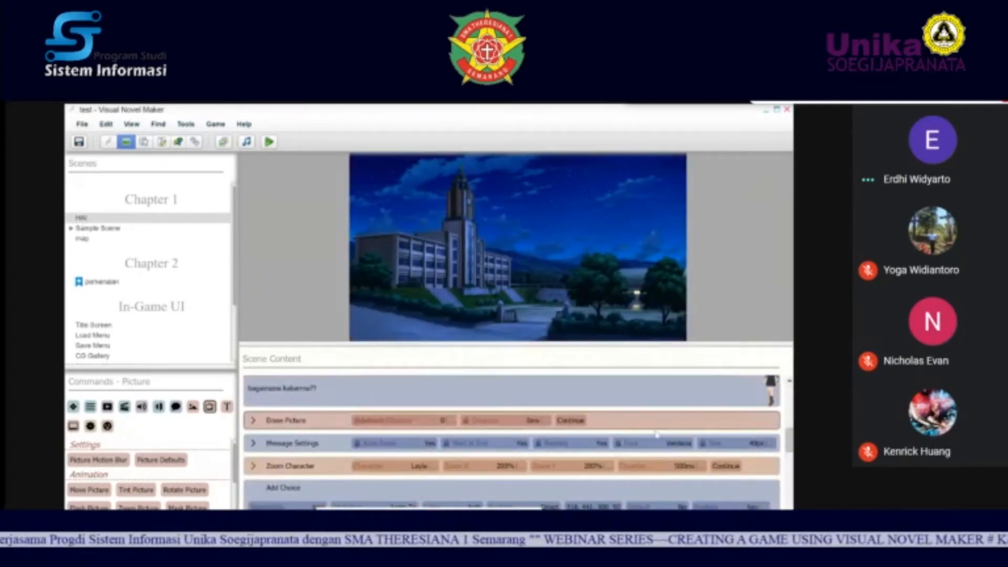
scroll(512, 438, "up", 5)
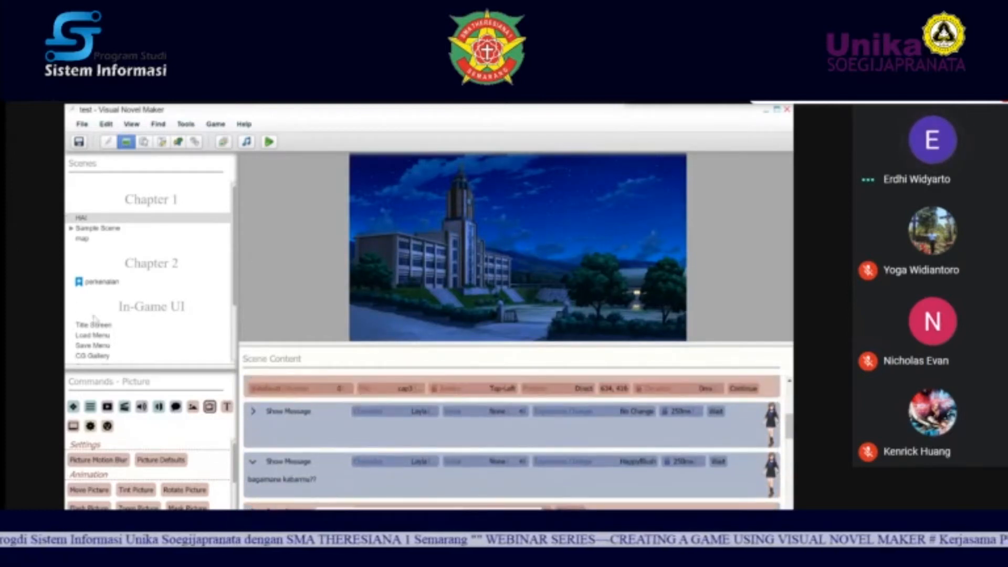
Step: Return to the perkenalan scene and add a Show Message command after the message box command, with Emma as the speaking character
left_click(99, 283)
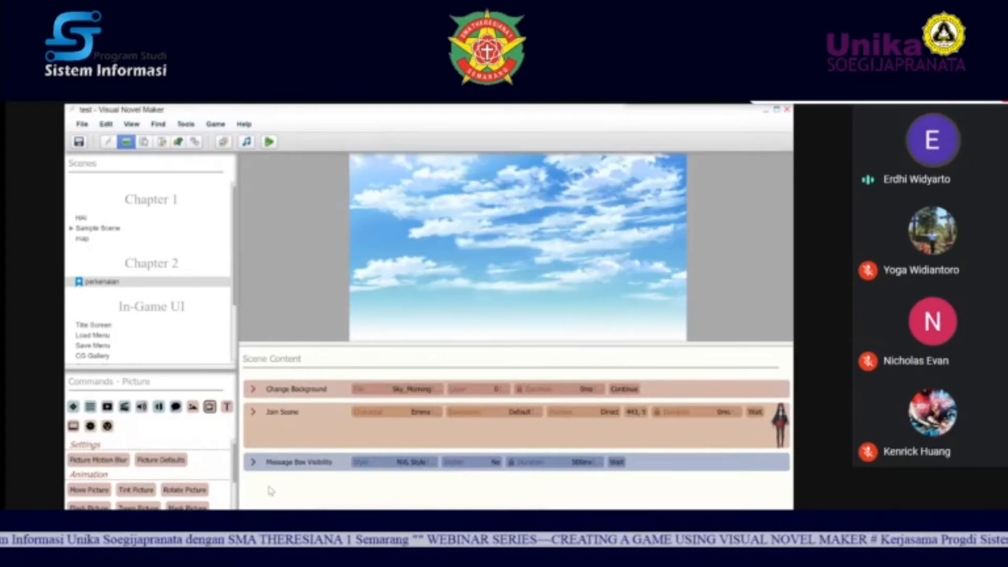
type("sho")
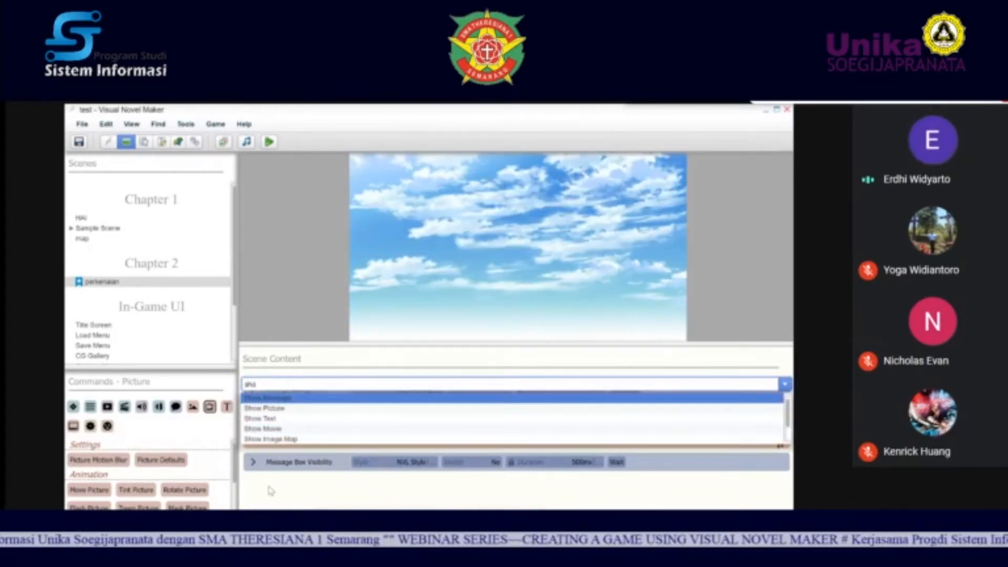
key("Return")
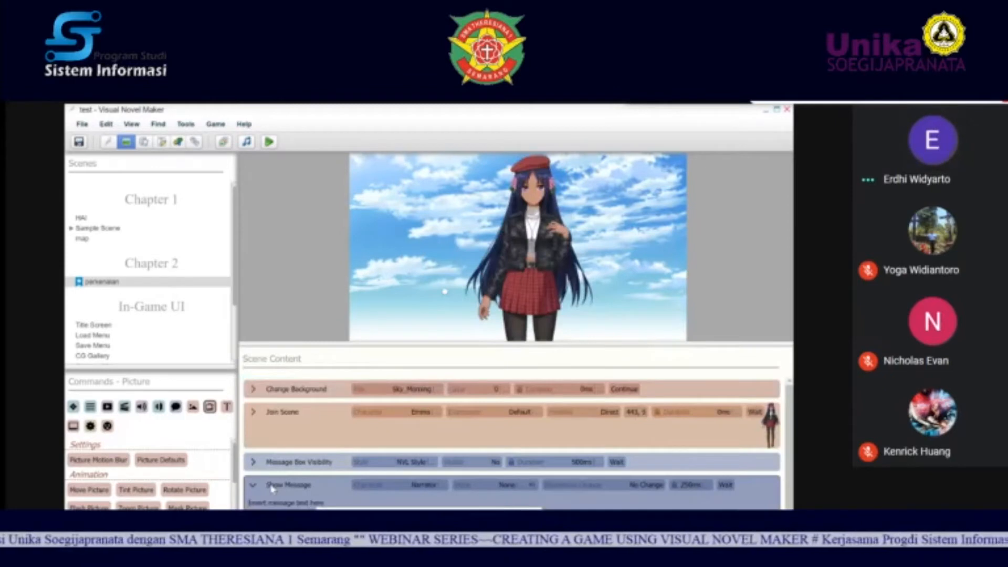
left_click(363, 488)
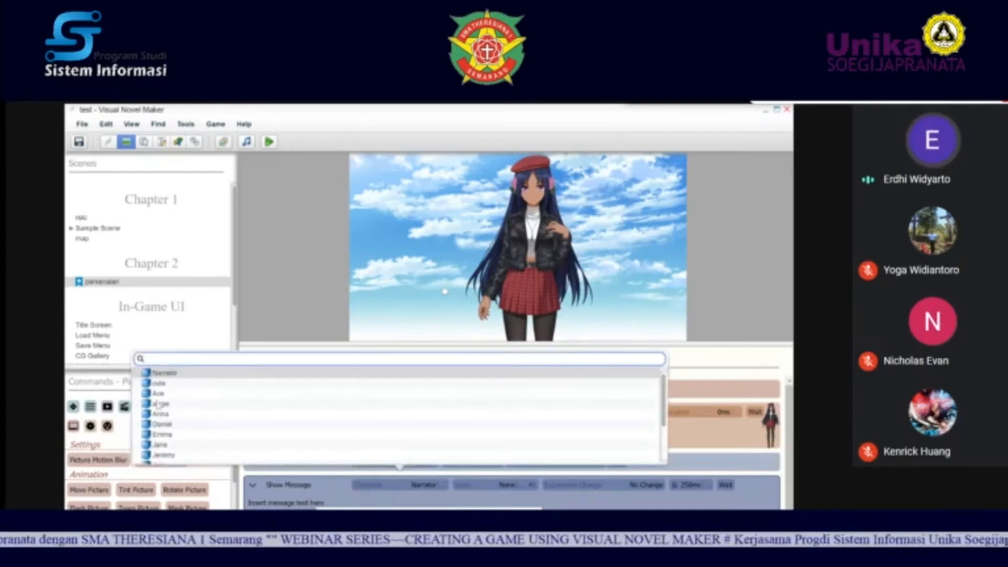
left_click(164, 435)
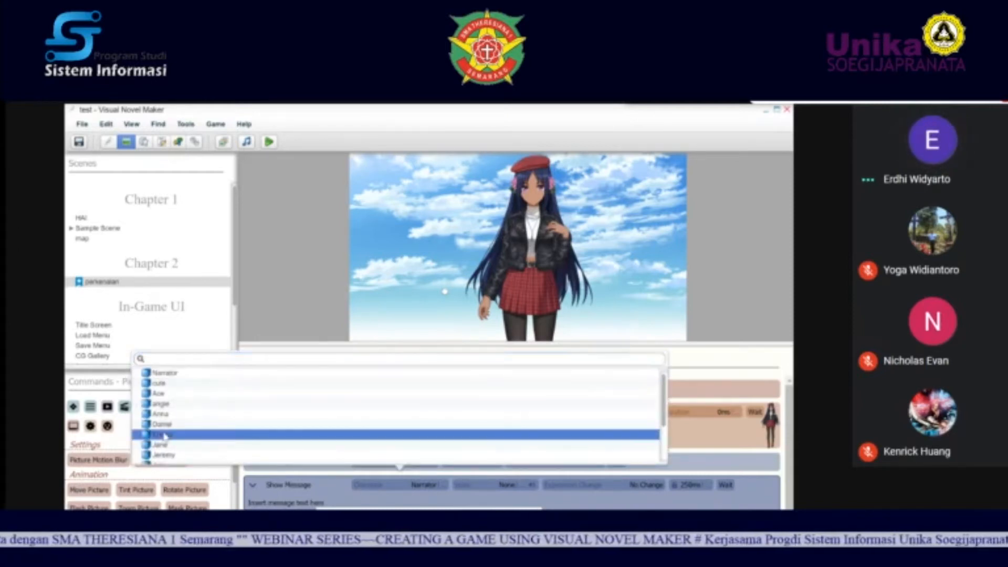
left_click(164, 435)
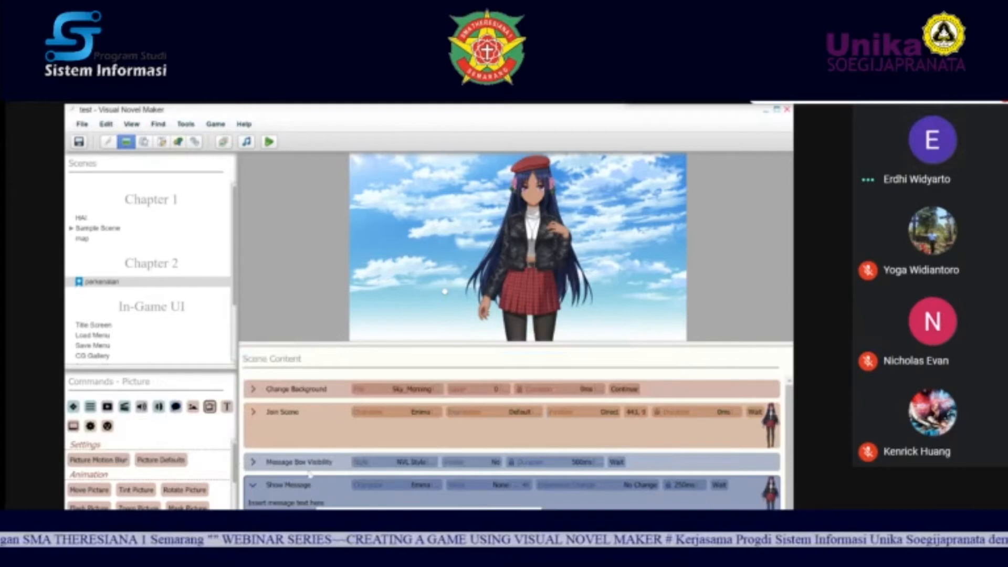
Step: Reselect NVL Style for the Message Box Visibility command, then try the Menu Only style
left_click(363, 464)
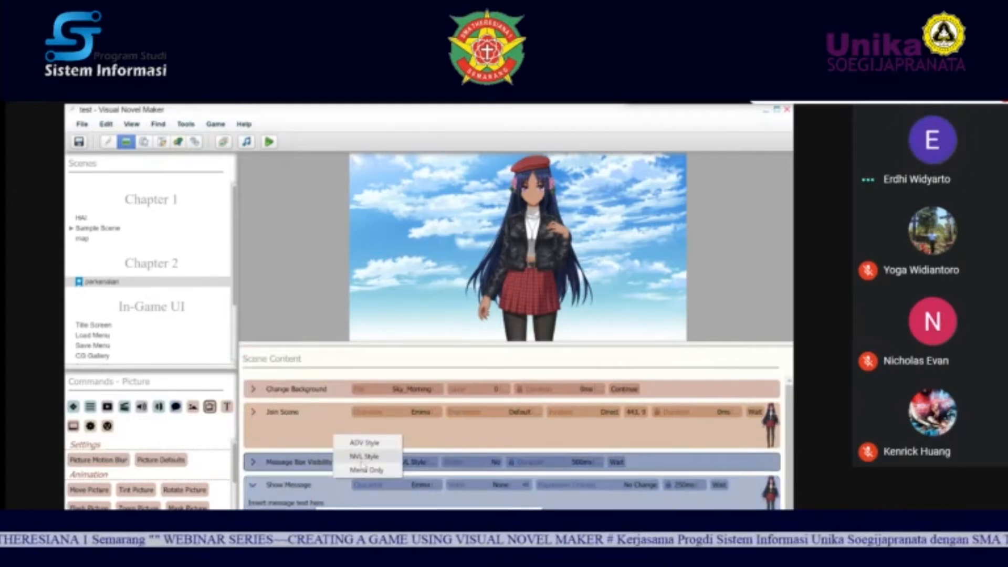
left_click(364, 456)
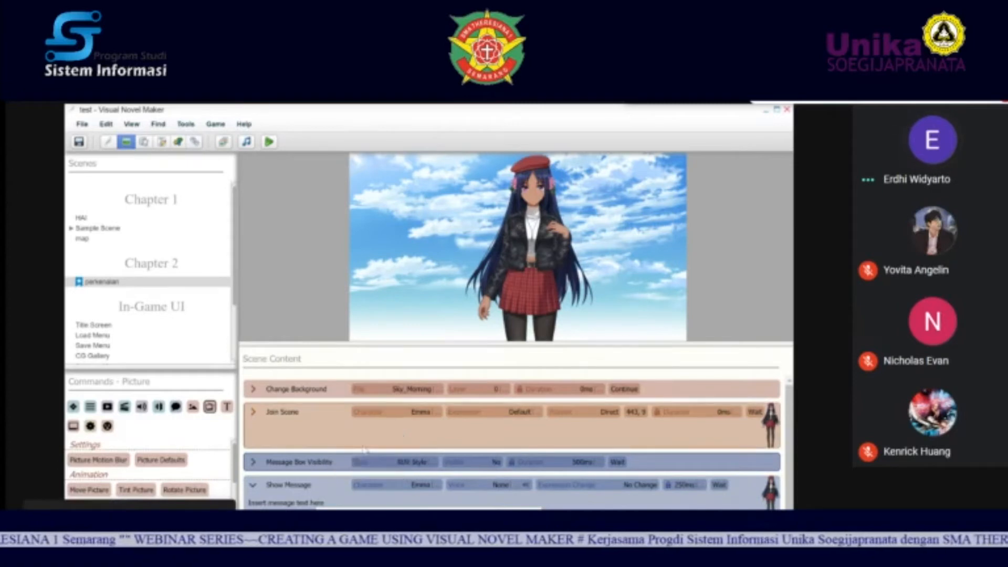
left_click(361, 465)
left_click(359, 469)
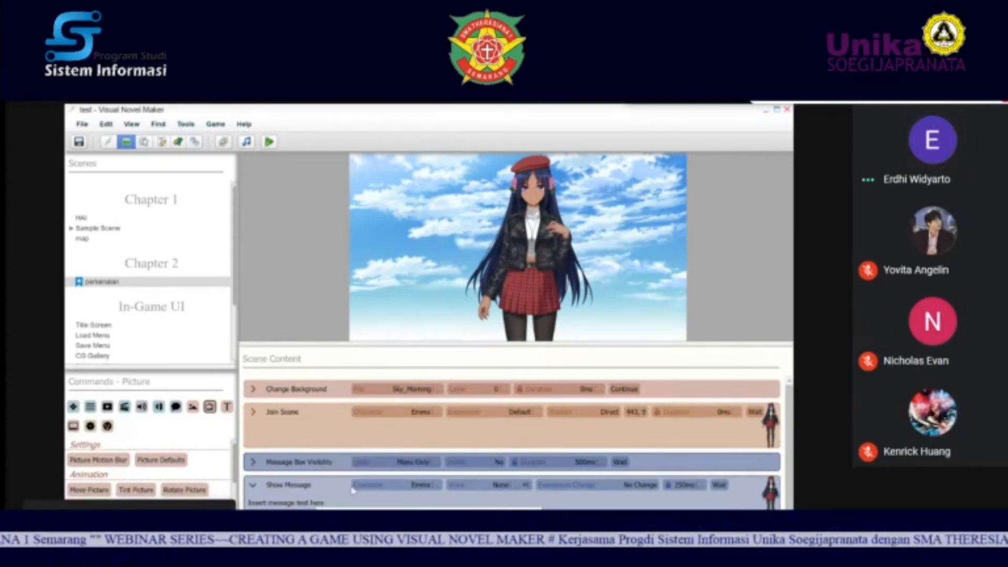
Step: Replace the placeholder text of Emma's first message with "Selamat Pagi"
left_click(301, 503)
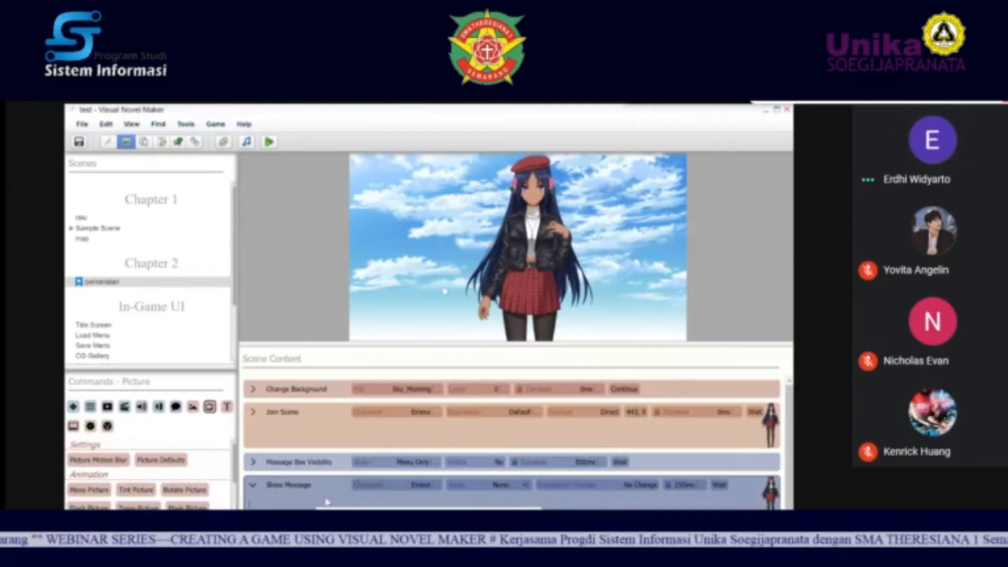
type("Selamat Pagi")
scroll(791, 426, "down", 1)
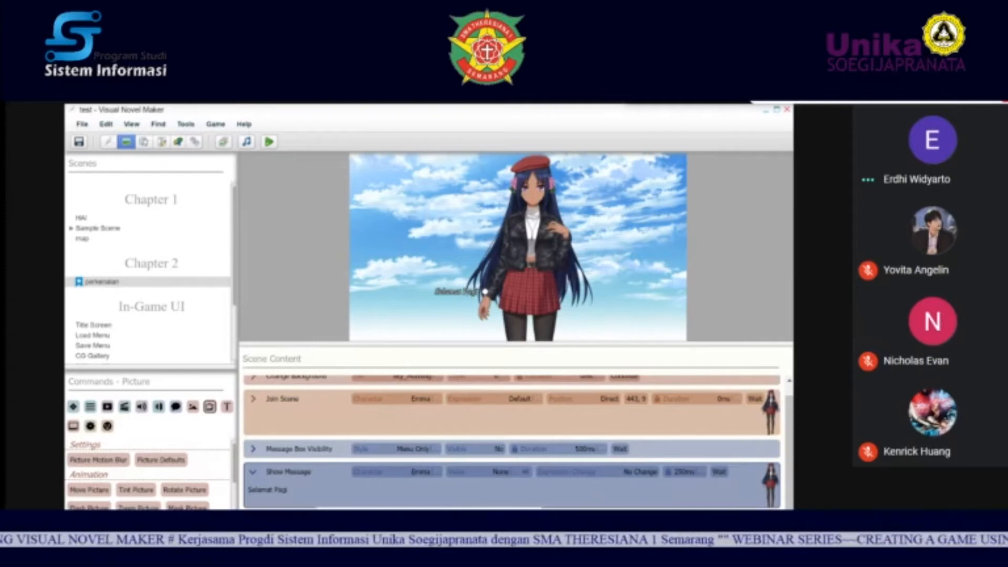
Step: Add a second Show Message command spoken by Emma with the text "Hallo saya Emma...."
key("Return")
type("show")
key("Return")
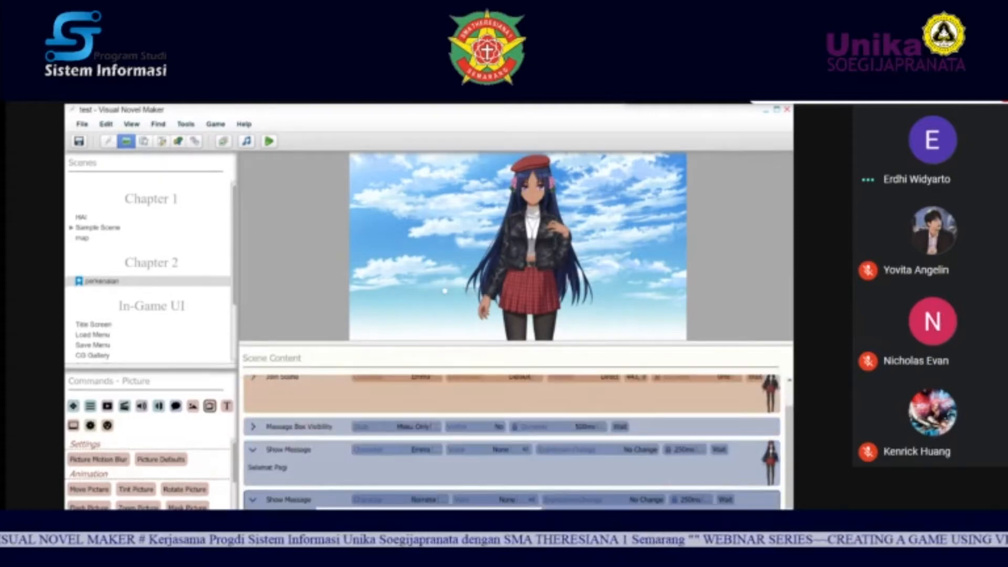
left_click(367, 500)
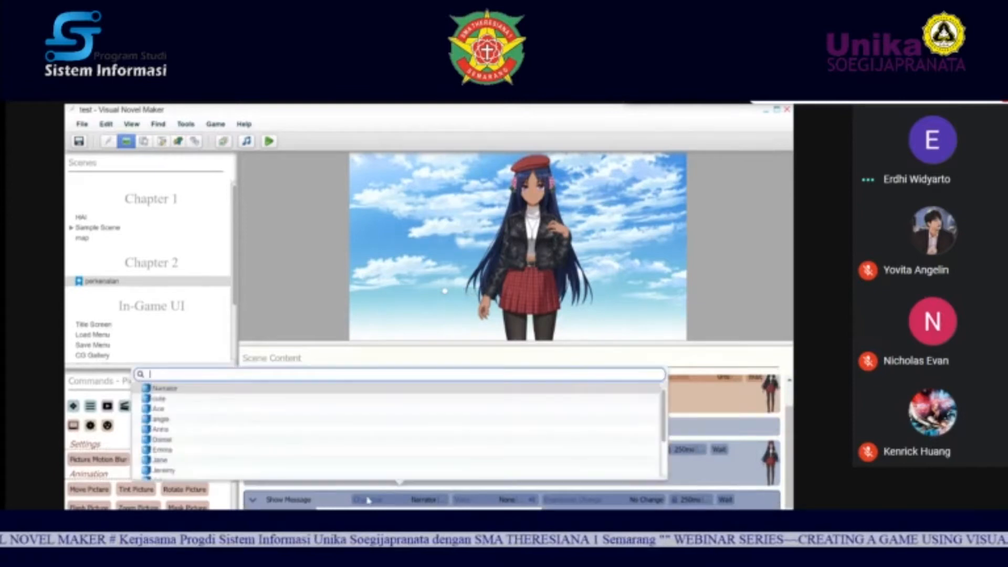
left_click(173, 452)
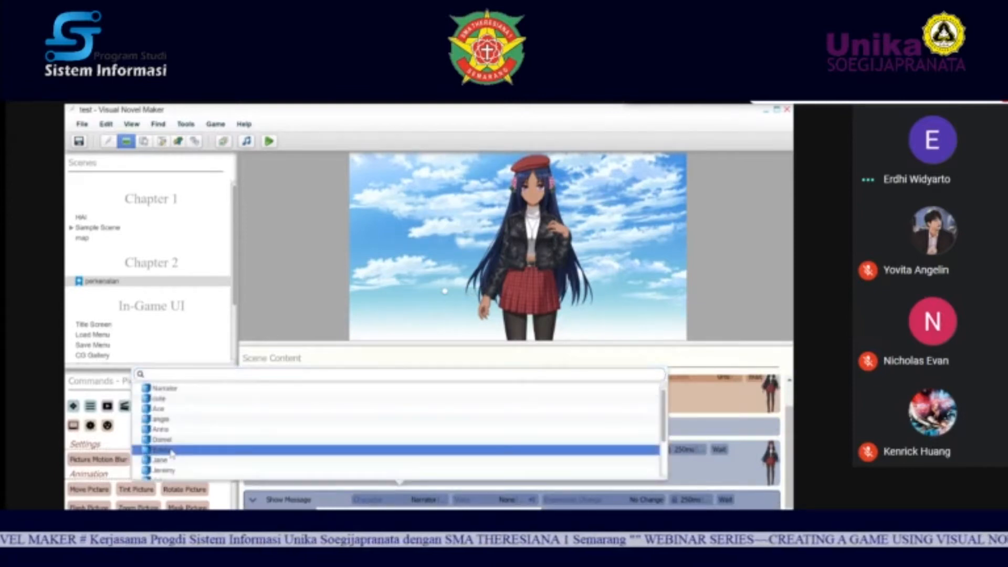
left_click(172, 451)
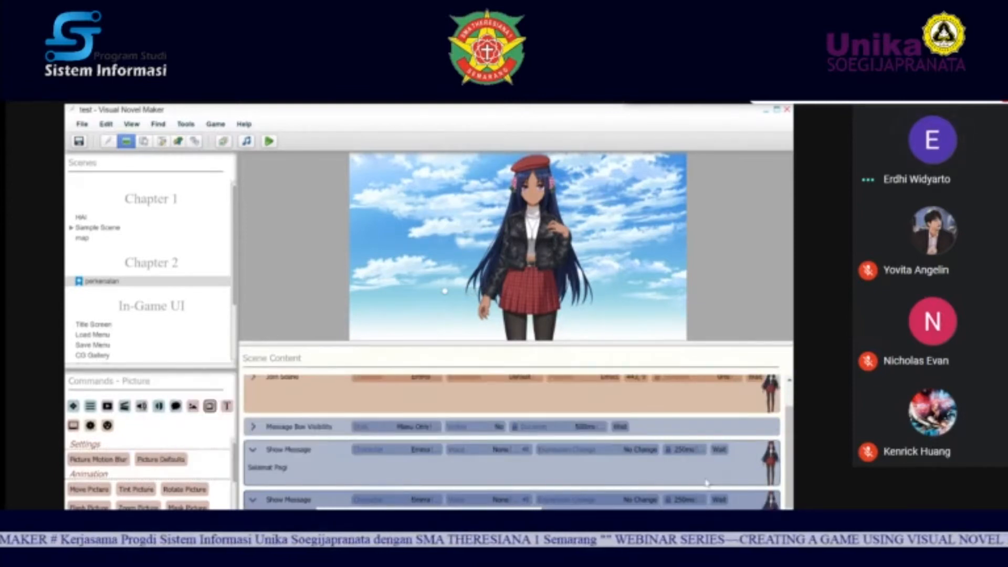
scroll(705, 481, "down", 1)
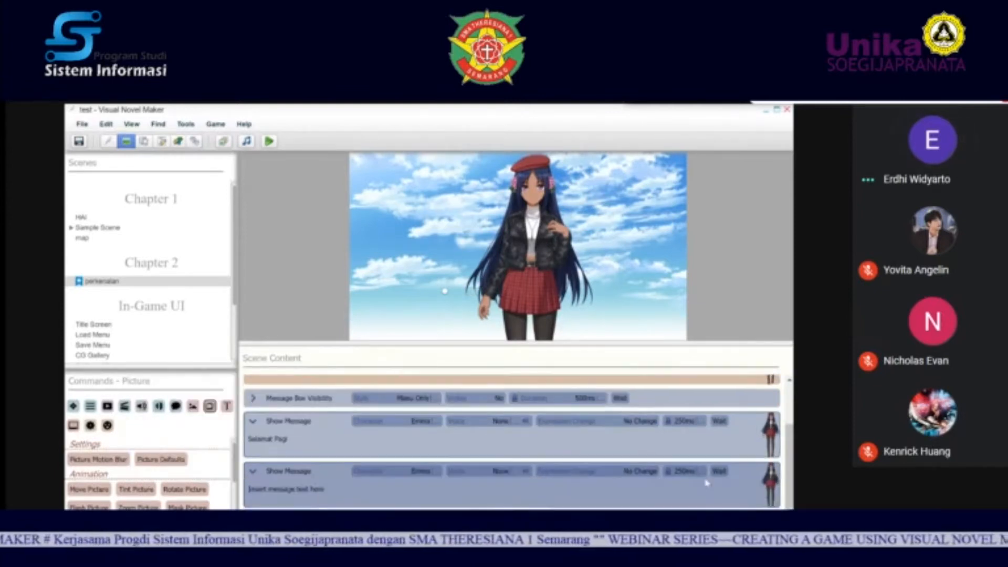
left_click(295, 489)
type("Hai")
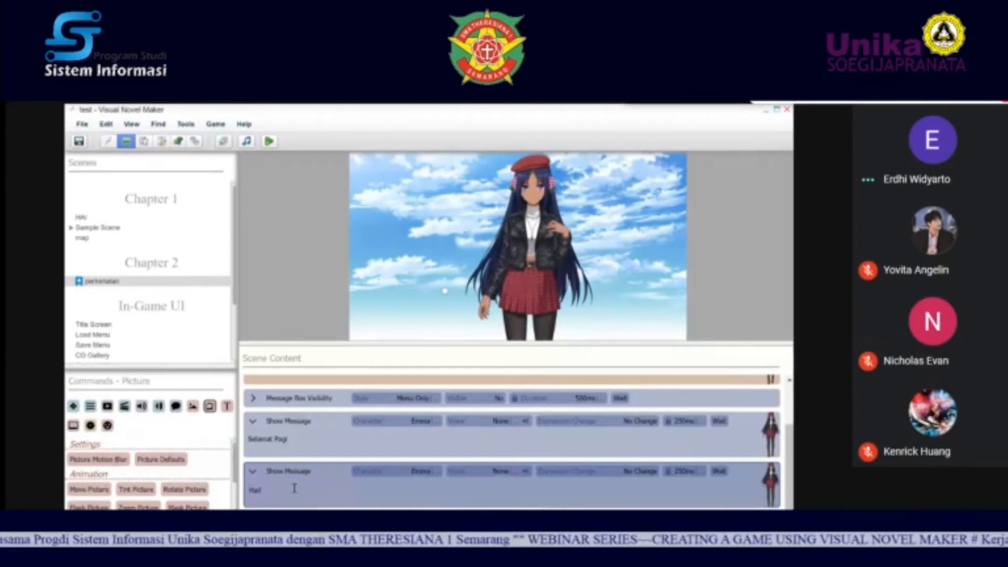
type(" Emma ...")
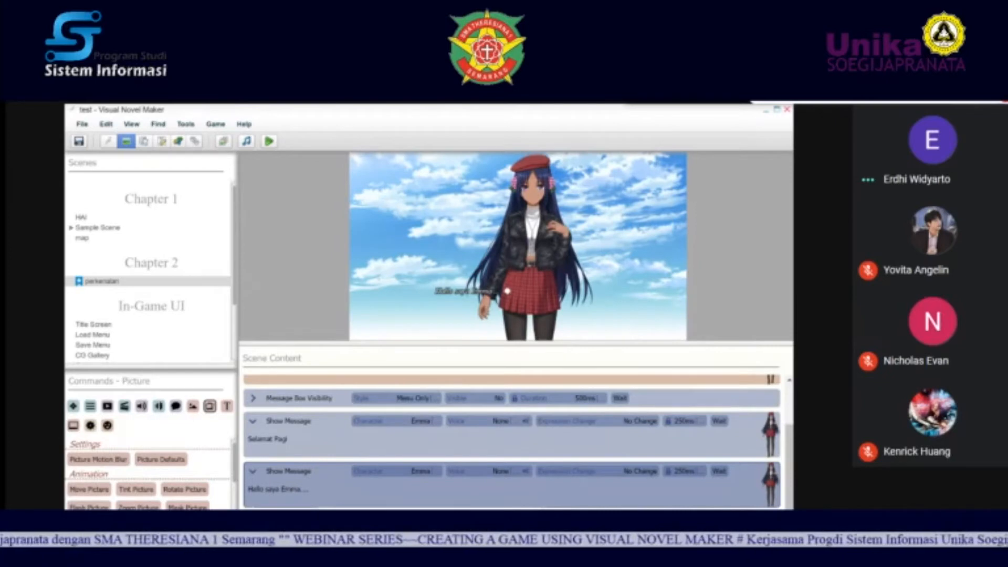
Step: Add a third Show Message command with the text "Siapa Nama mu?" and Emma as its character
type("show")
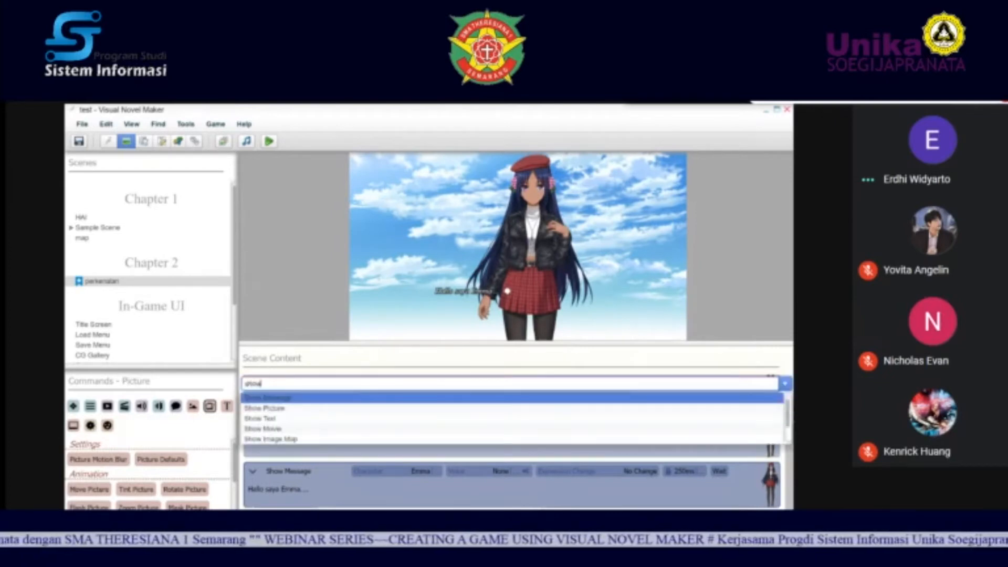
key("Return")
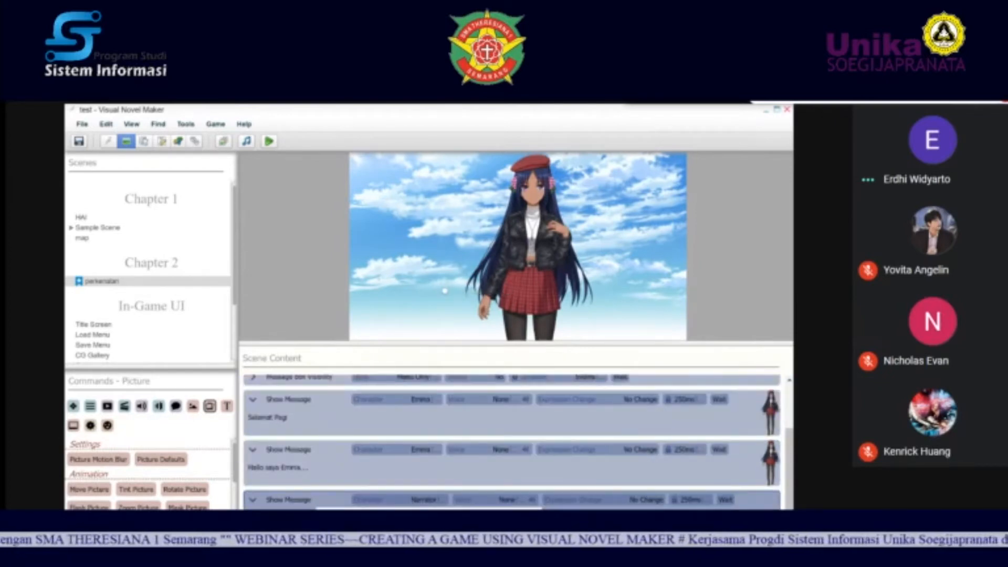
scroll(681, 486, "down", 1)
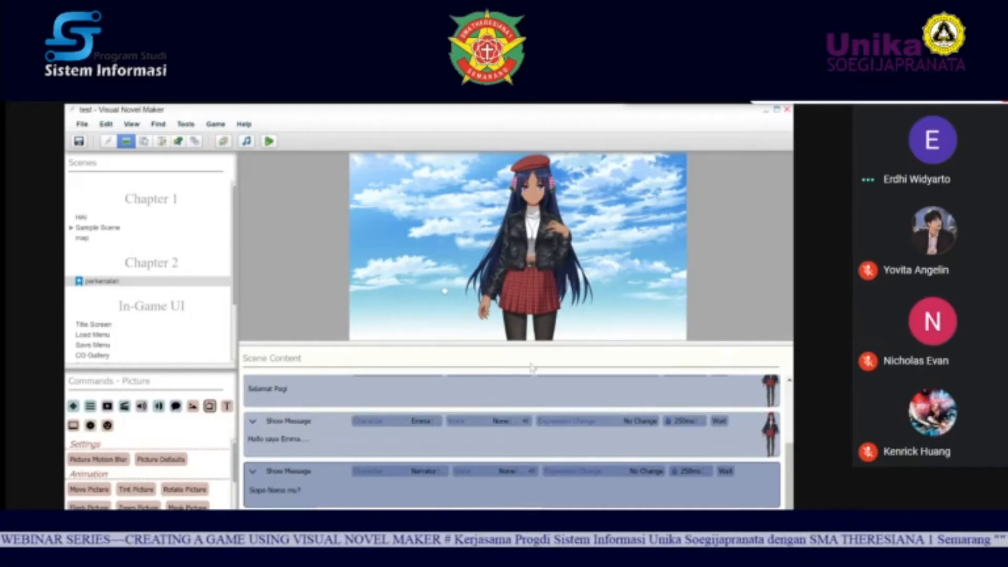
left_click(369, 475)
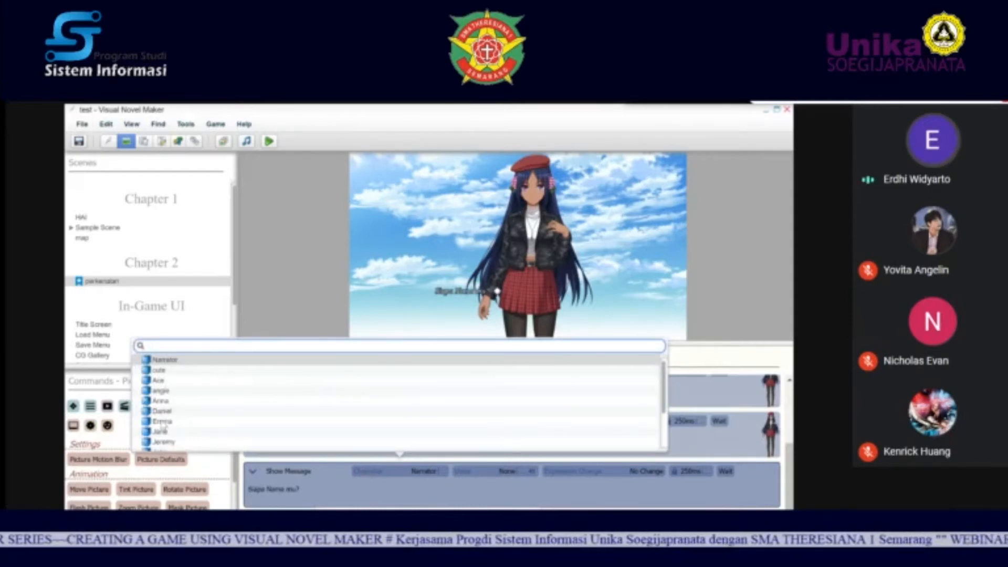
left_click(163, 421)
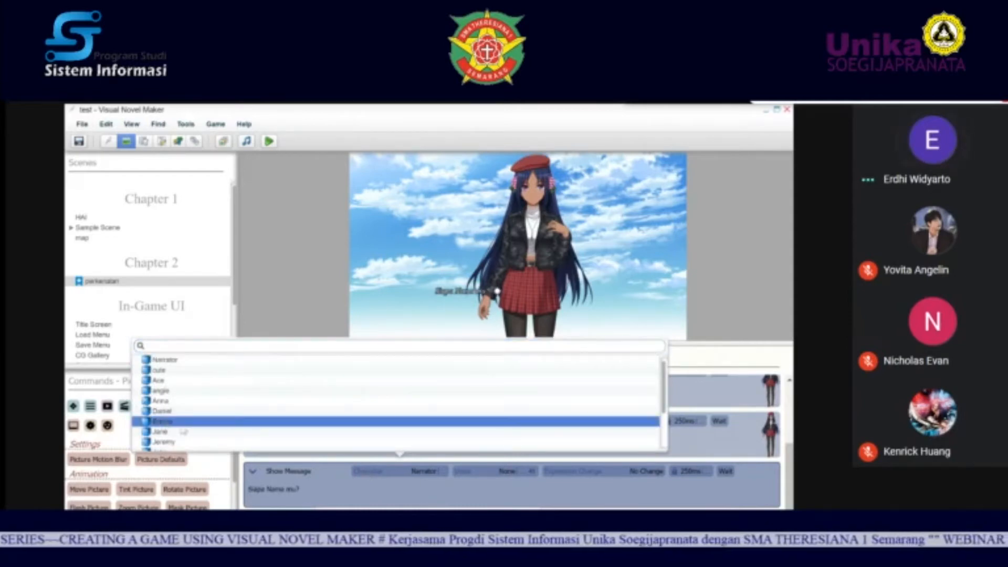
left_click(338, 467)
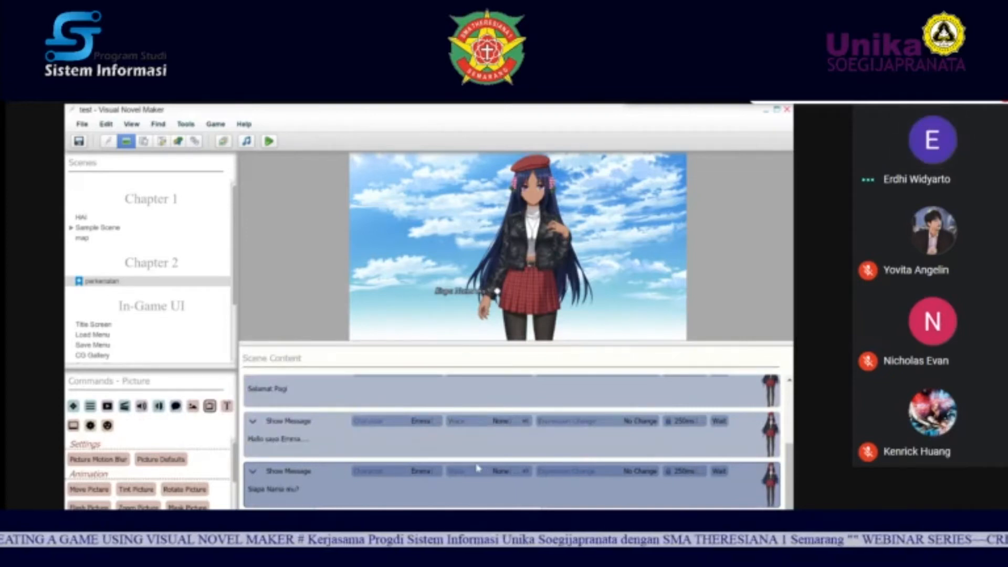
Step: Set the Message Box Visibility style to NVL Style and preview the "Selamat Pagi" message
scroll(476, 468, "up", 3)
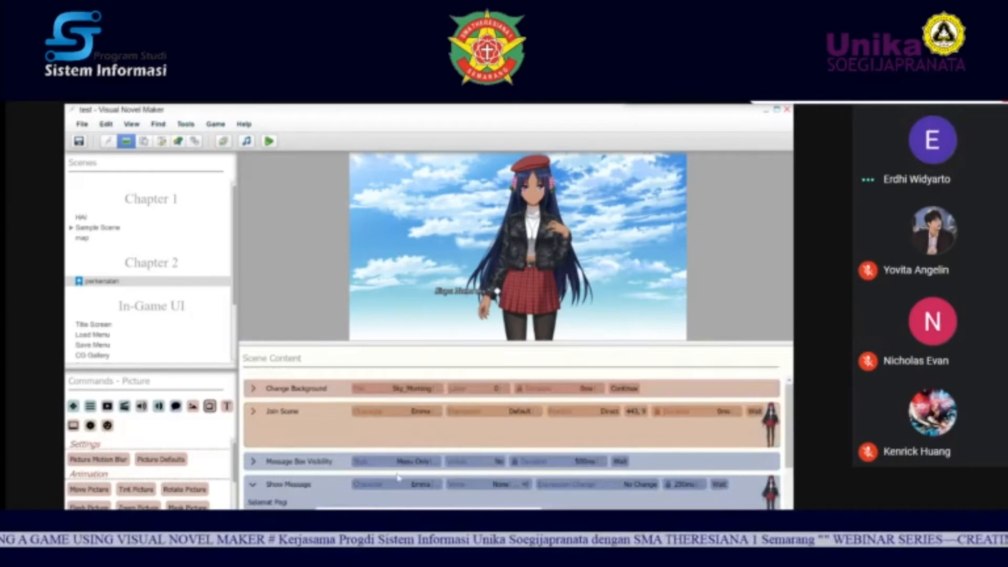
left_click(702, 440)
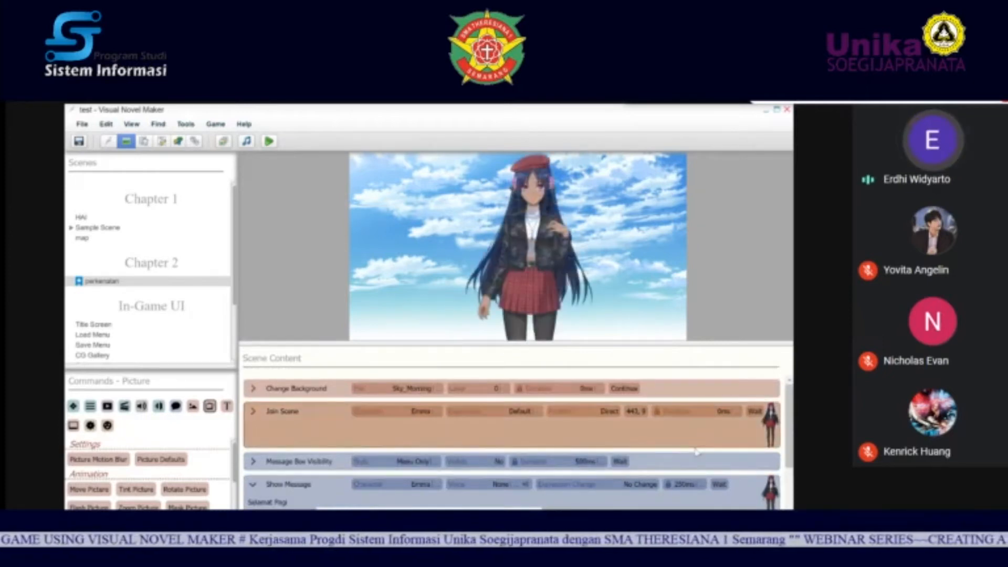
left_click(653, 466)
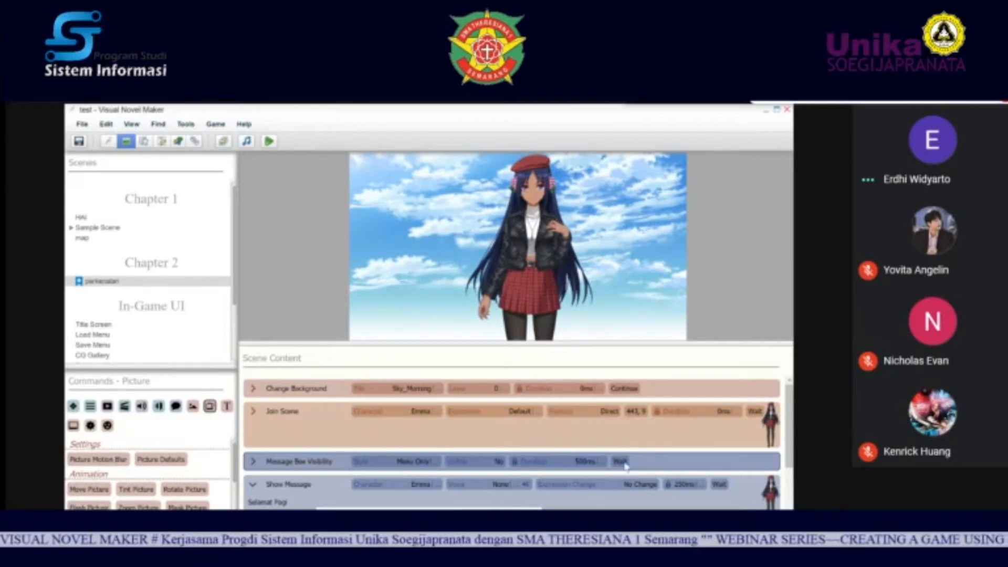
left_click(359, 463)
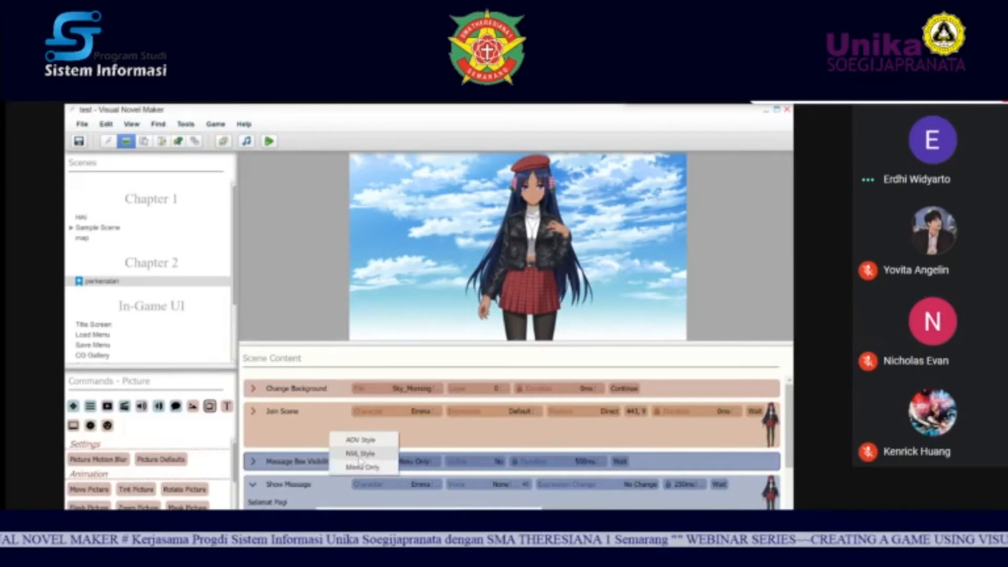
left_click(361, 453)
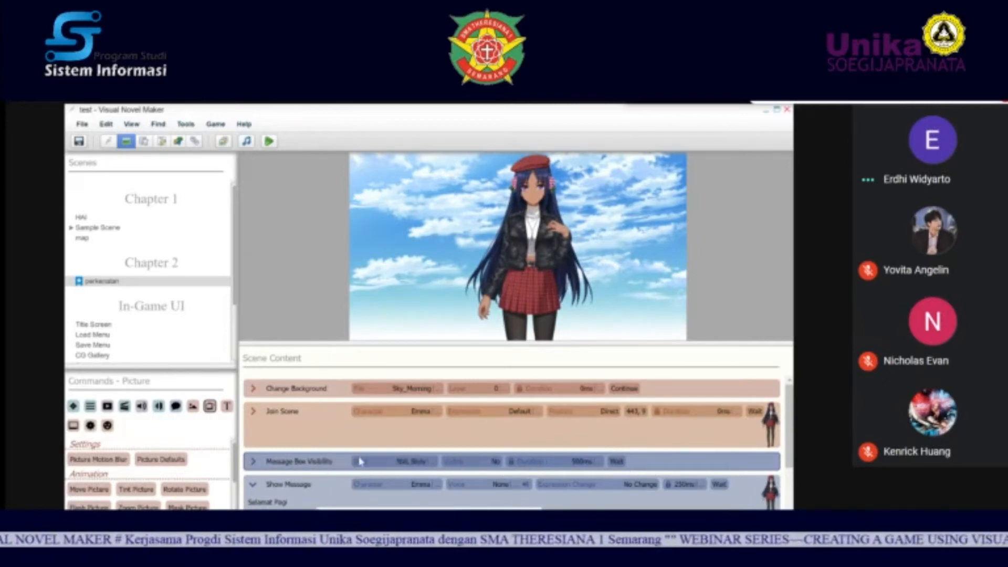
left_click(723, 499)
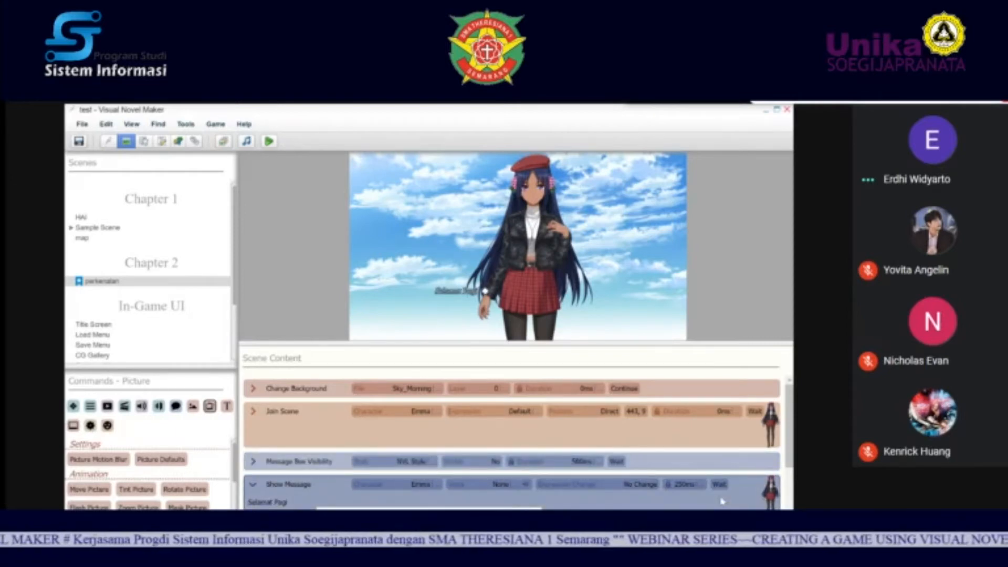
Step: Open the map scene in Chapter 1
left_click(82, 240)
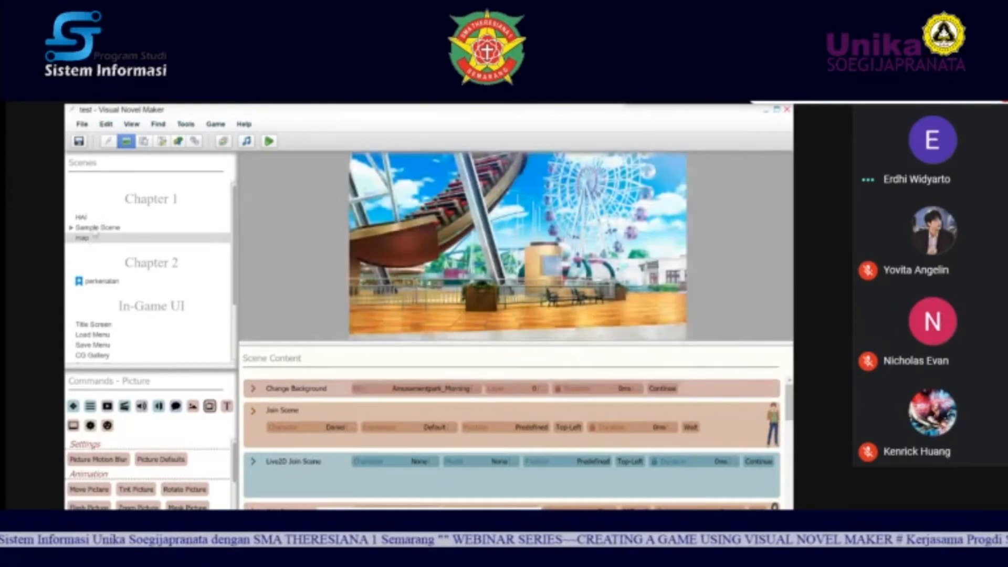
Step: Review the commands of the HAI scene in Chapter 1, from the background change through the message and picture commands
left_click(81, 217)
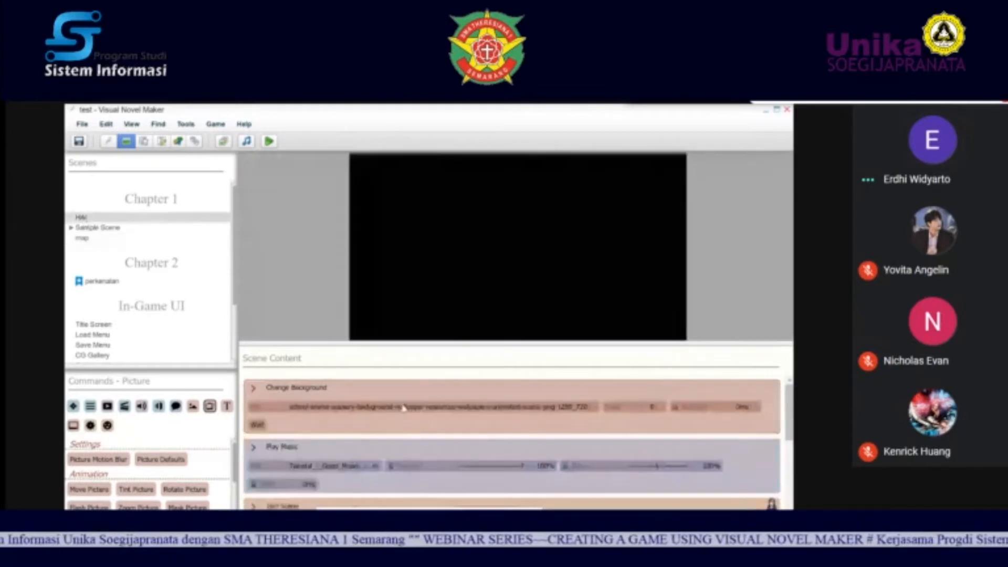
scroll(403, 408, "down", 2)
scroll(403, 408, "down", 3)
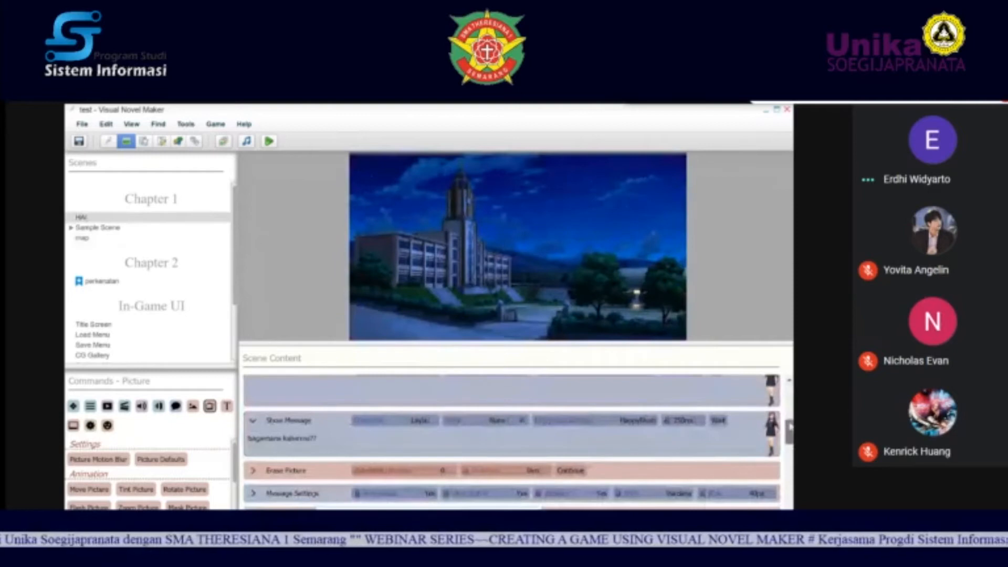
scroll(512, 439, "up", 3)
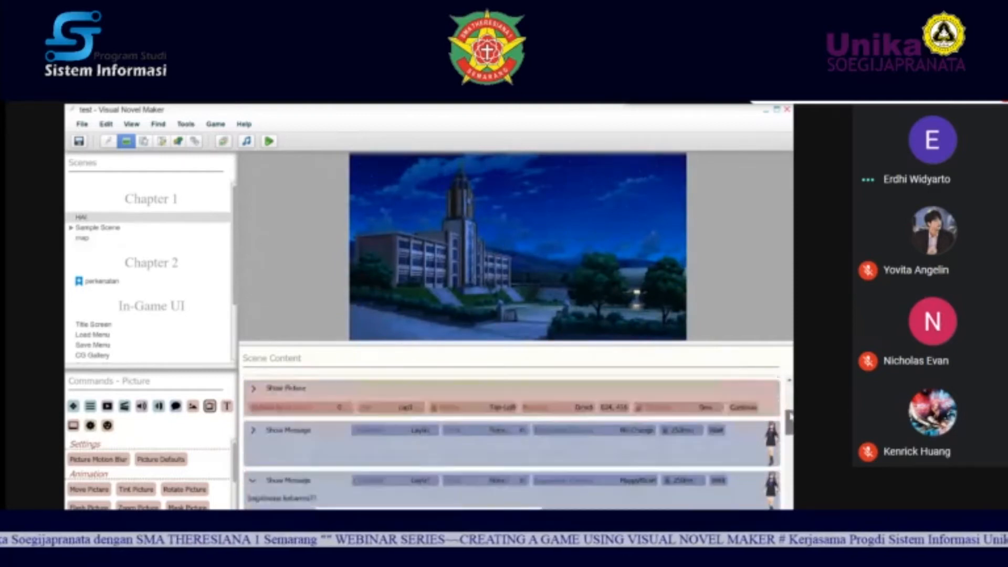
scroll(512, 439, "up", 3)
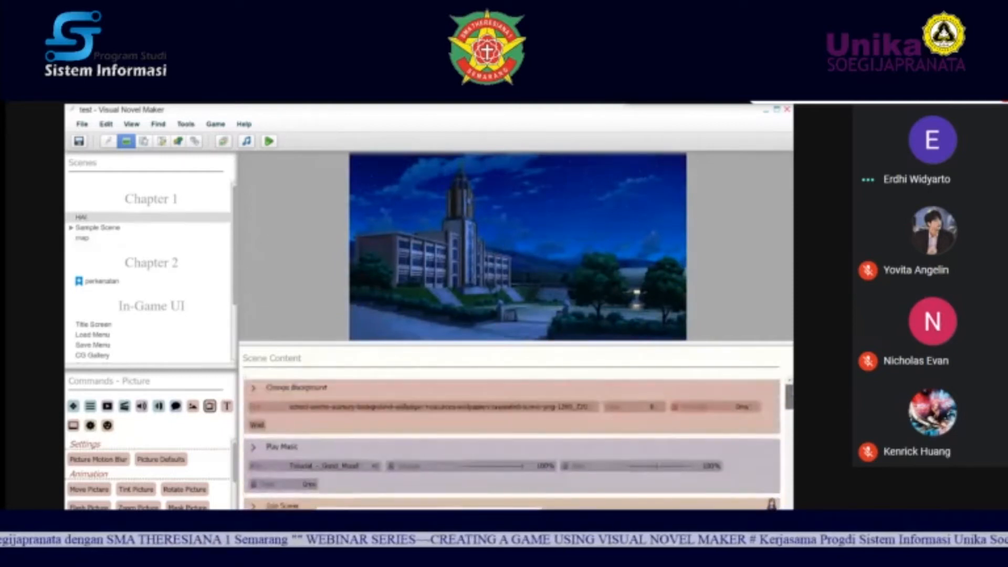
scroll(512, 438, "down", 5)
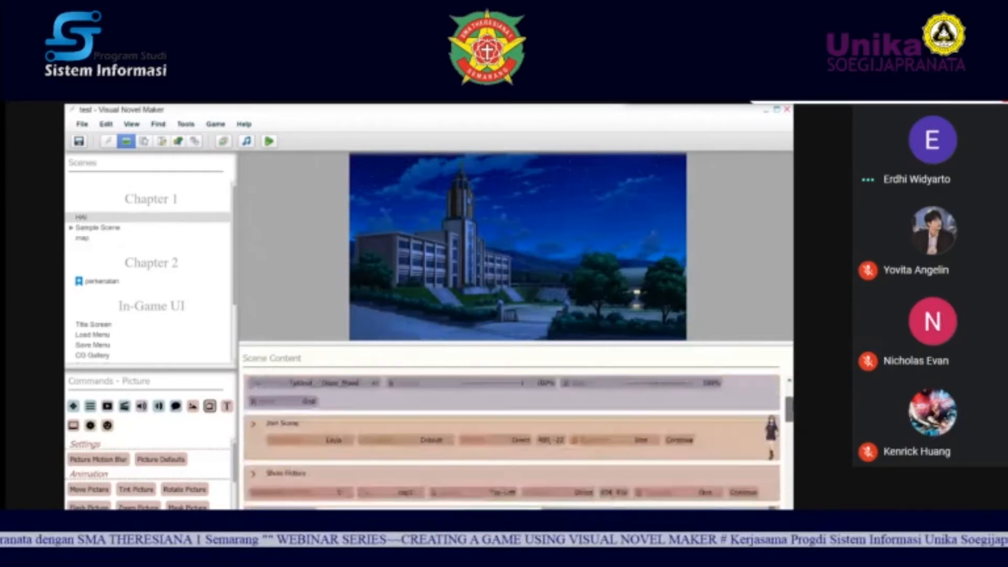
scroll(512, 438, "down", 3)
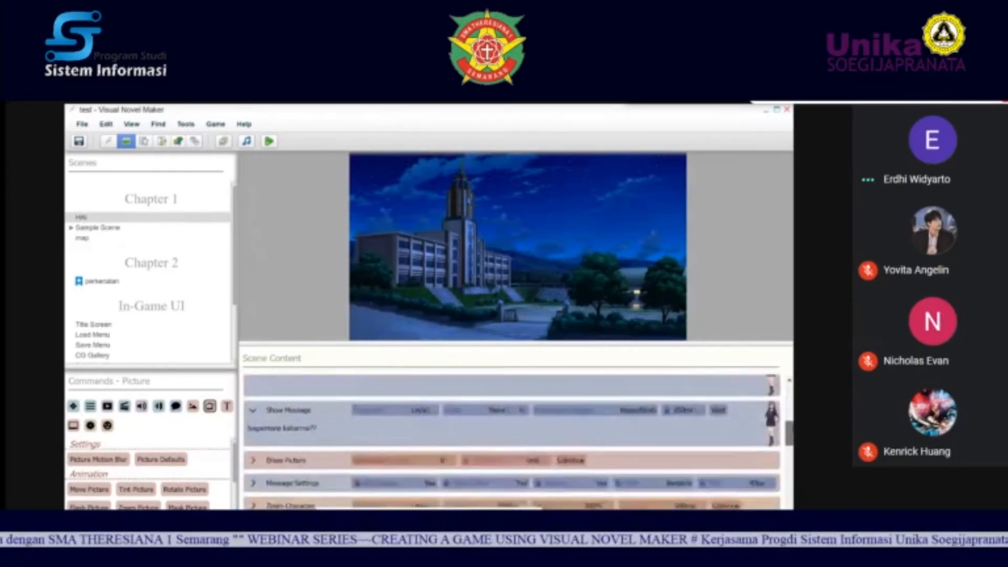
scroll(512, 438, "down", 1)
left_click_drag(791, 434, 790, 384)
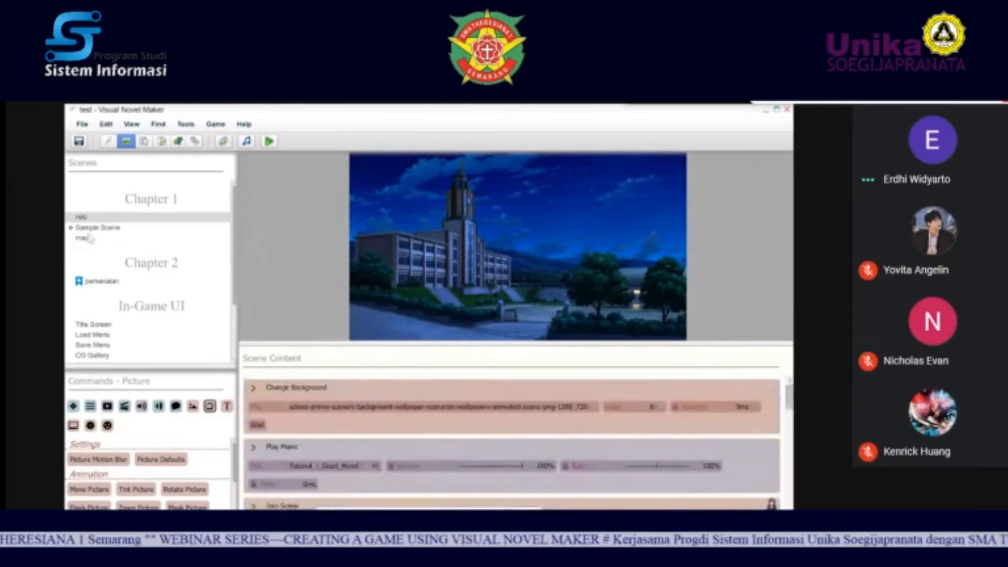
Step: Open the perkenalan scene in Chapter 2, save the project and play-test the scene's dialogue, closing the game test at the end
left_click(97, 228)
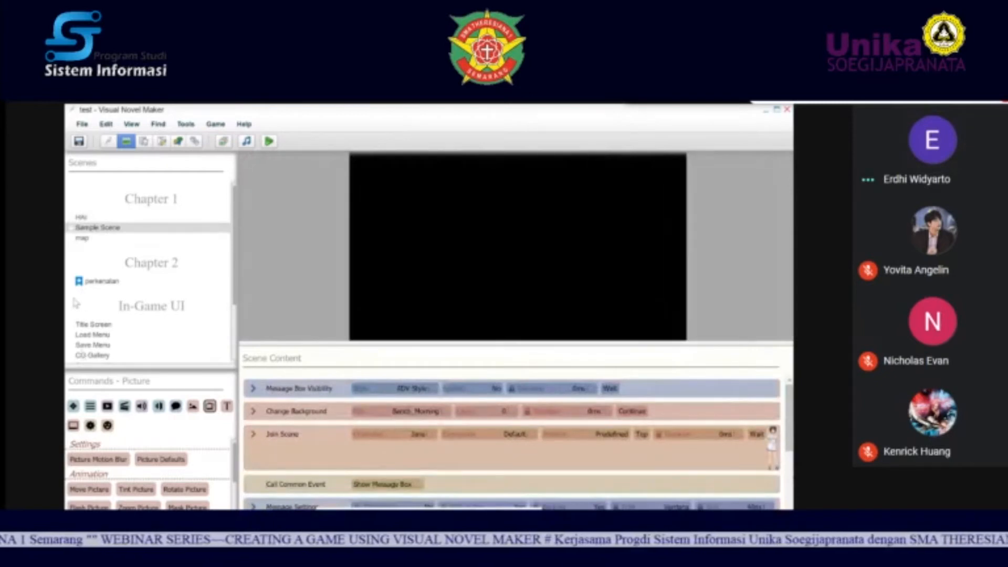
left_click(94, 282)
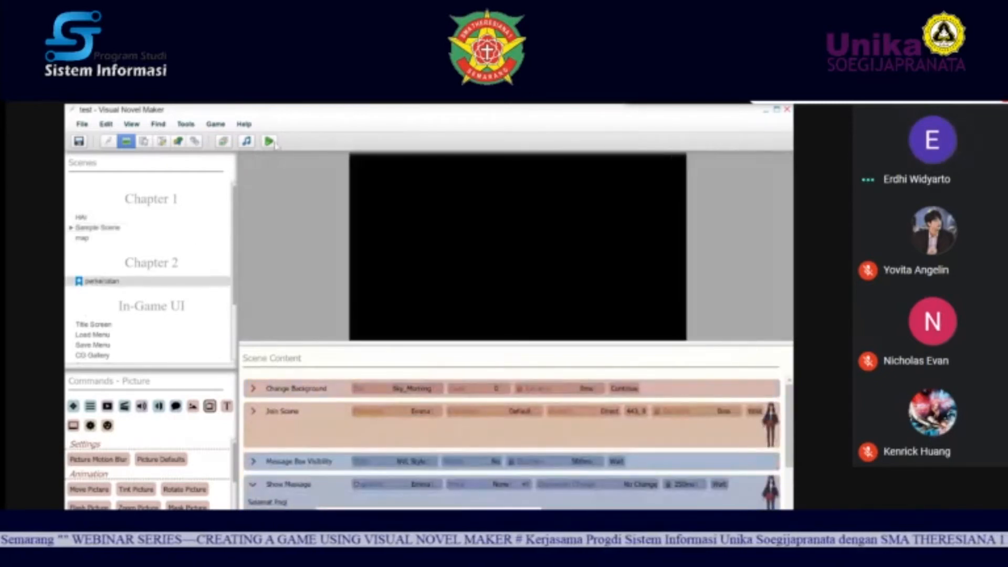
left_click(270, 141)
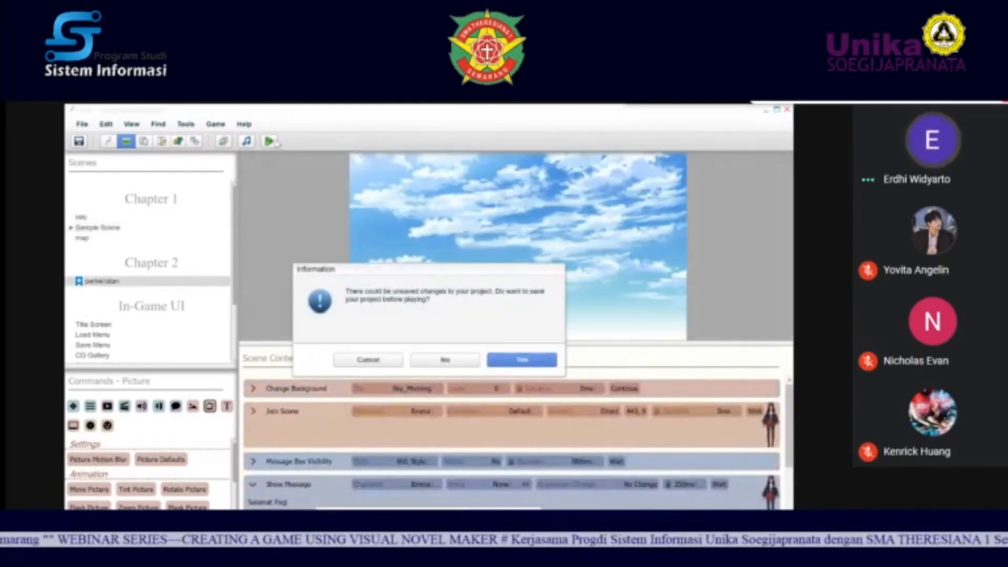
left_click(517, 362)
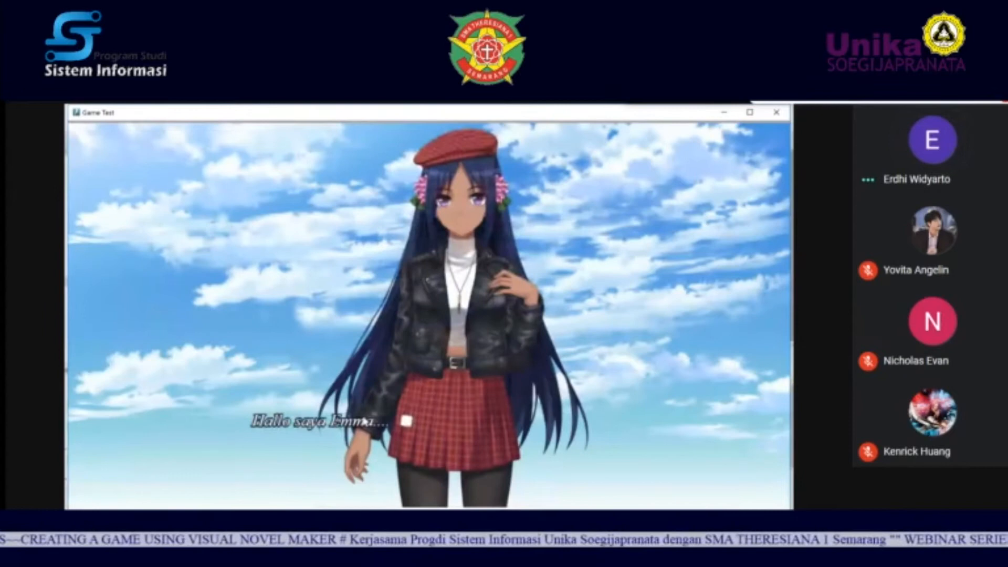
left_click(408, 424)
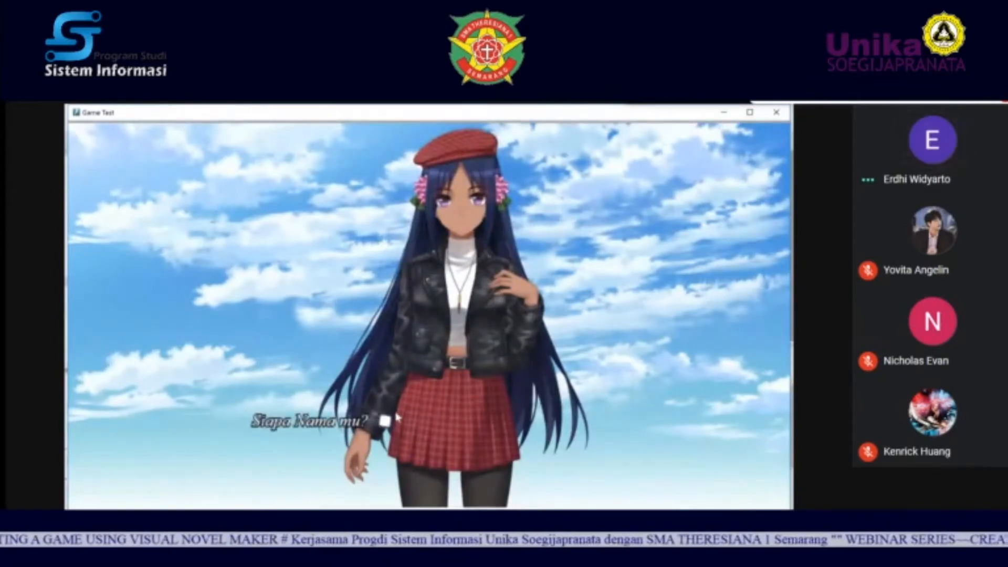
left_click(387, 428)
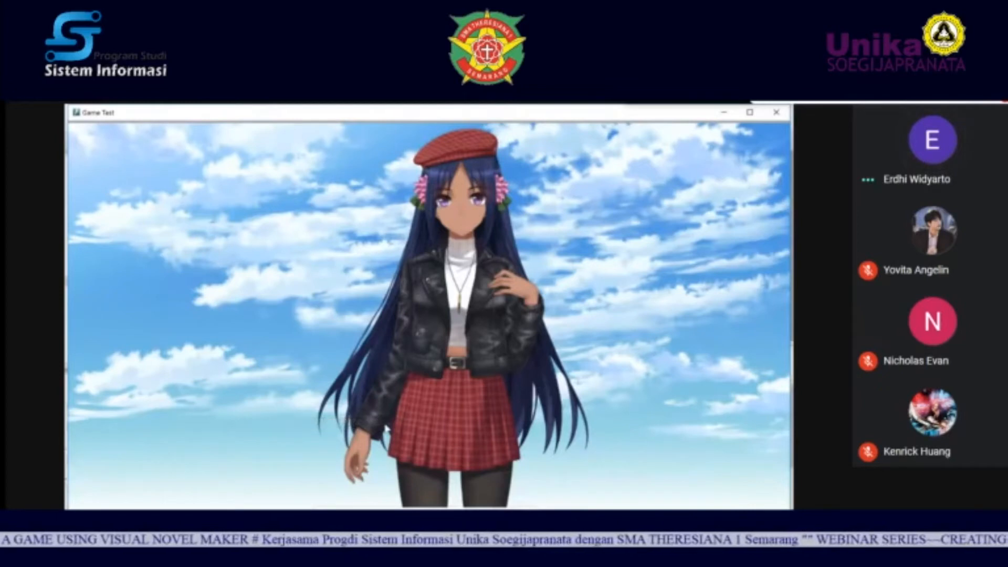
left_click(778, 114)
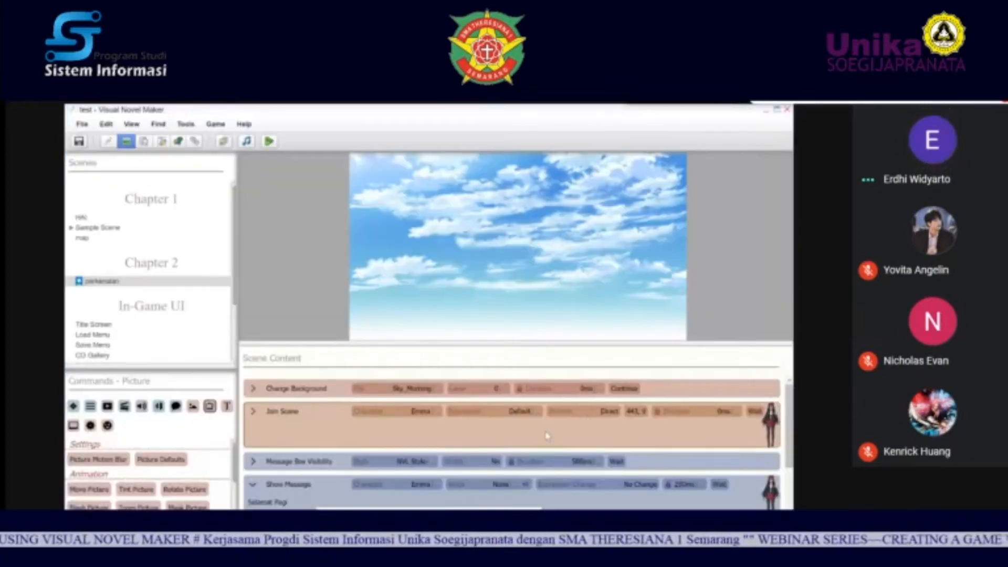
left_click(433, 462)
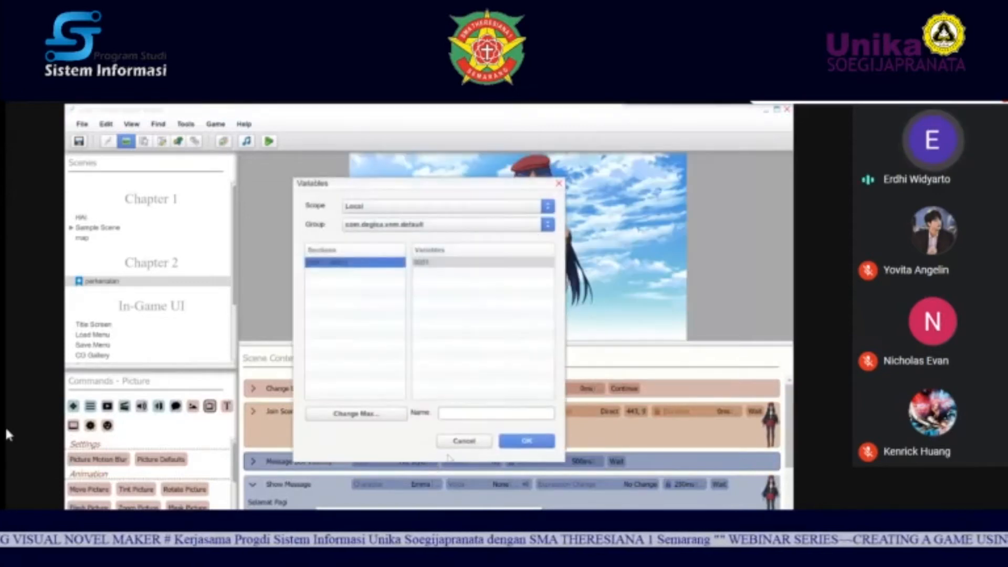
left_click(464, 440)
left_click(367, 465)
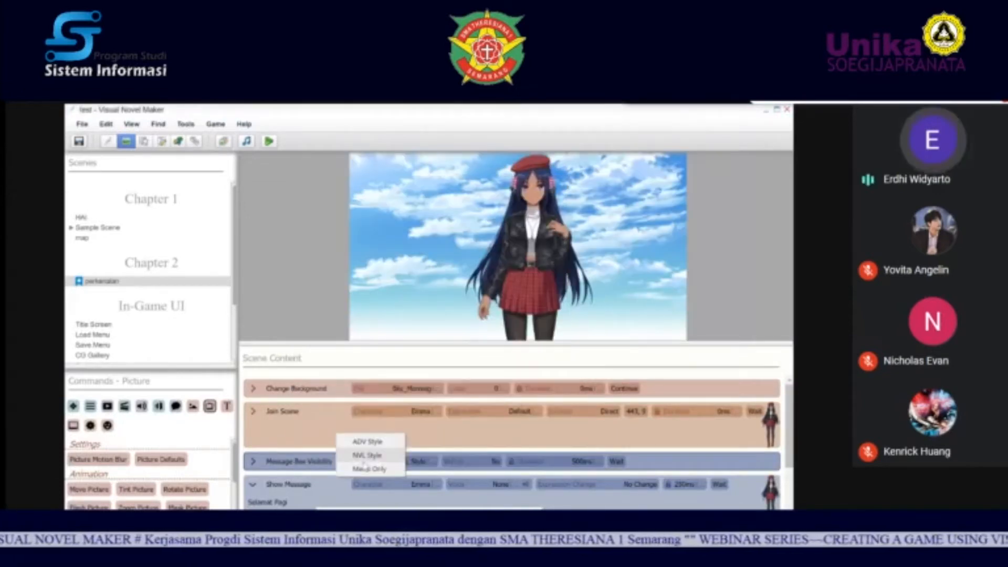
left_click(293, 463)
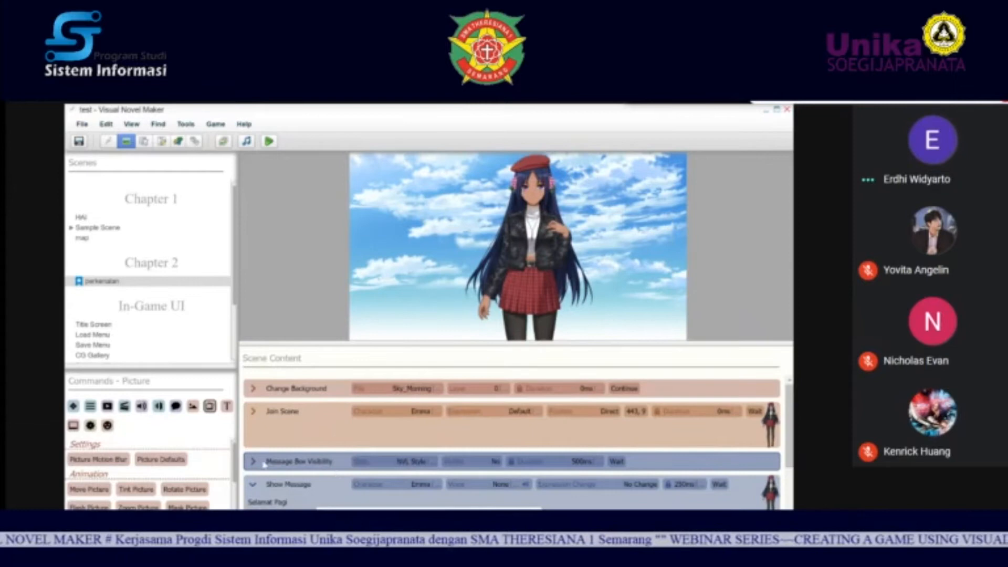
left_click(254, 462)
left_click(254, 462)
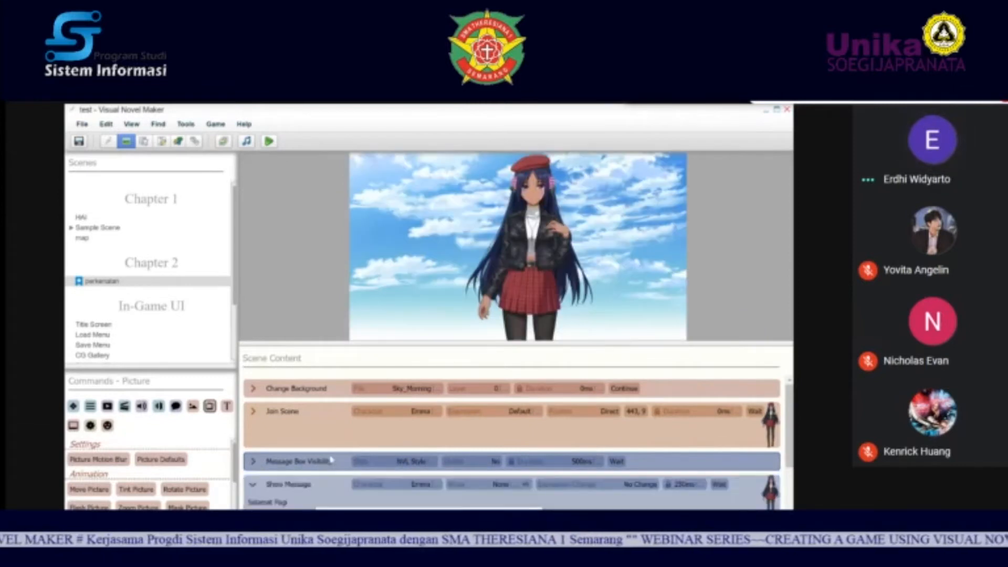
Step: Make the message box visible in the Message Box Visibility command and change its style to ADV Style
left_click(495, 461)
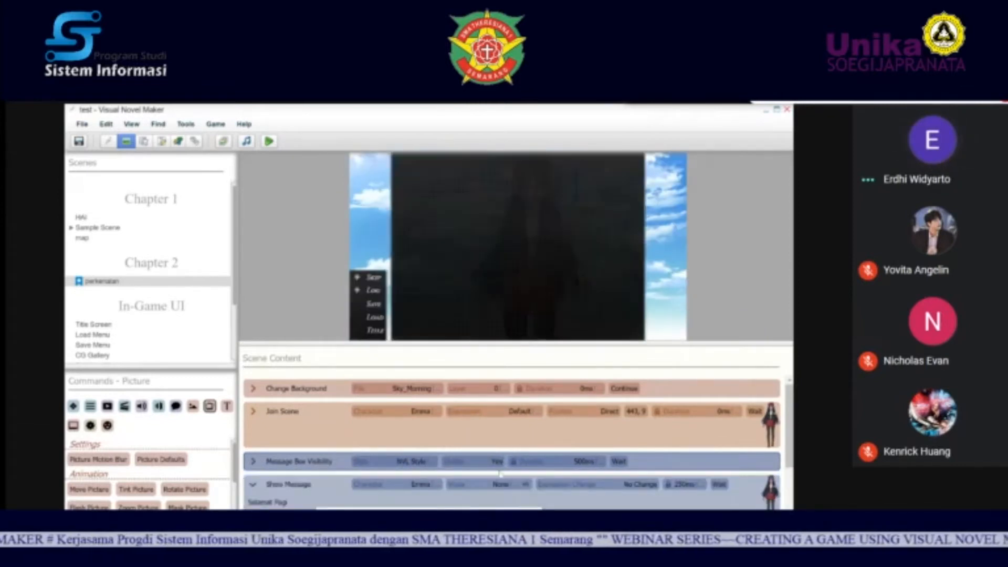
left_click(366, 462)
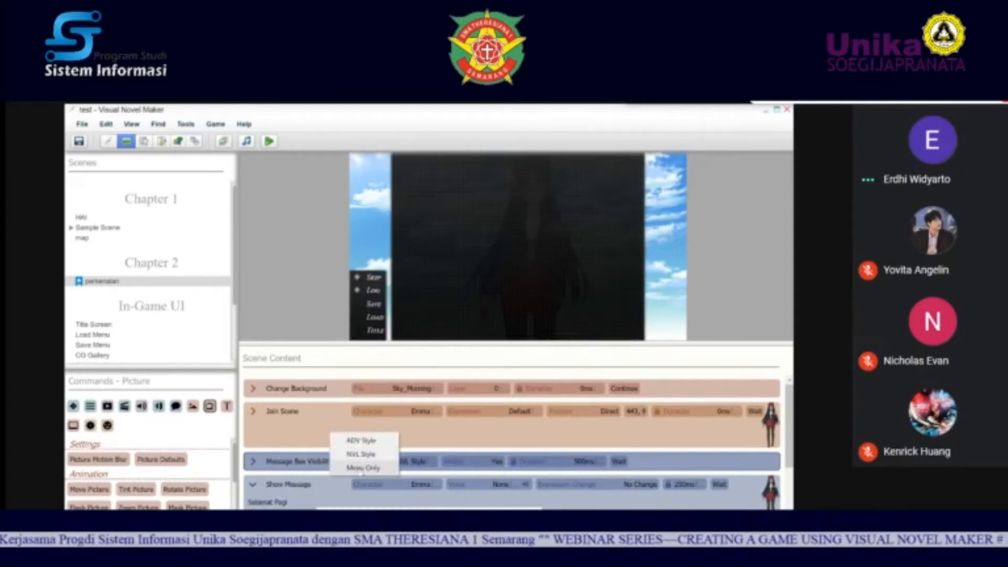
left_click(361, 467)
left_click(364, 463)
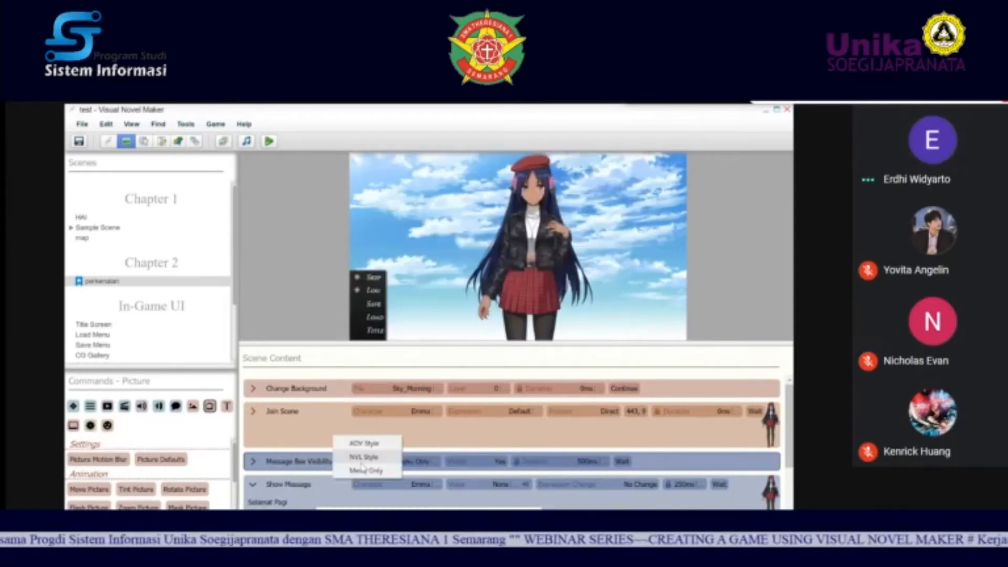
left_click(366, 448)
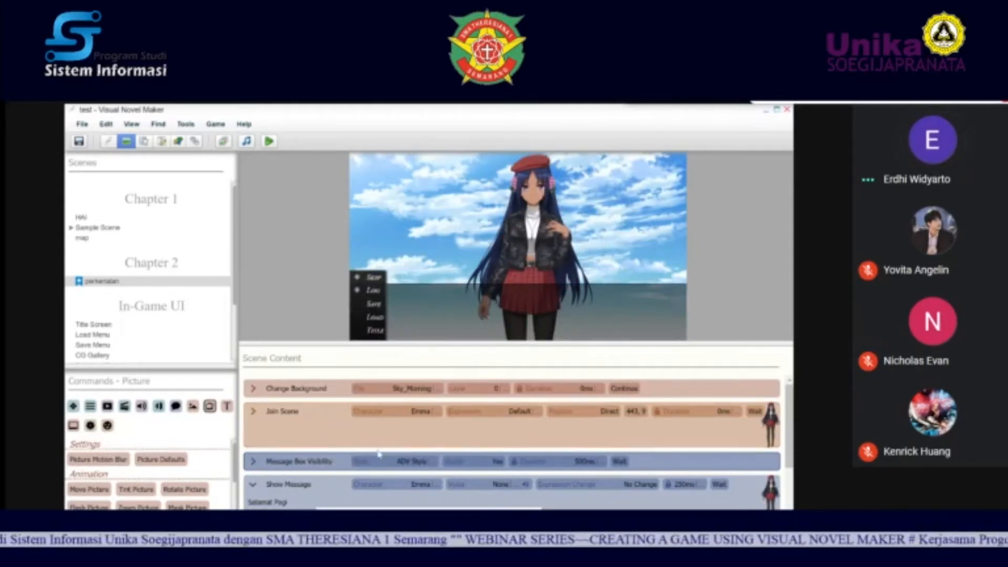
left_click(680, 444)
left_click(679, 460)
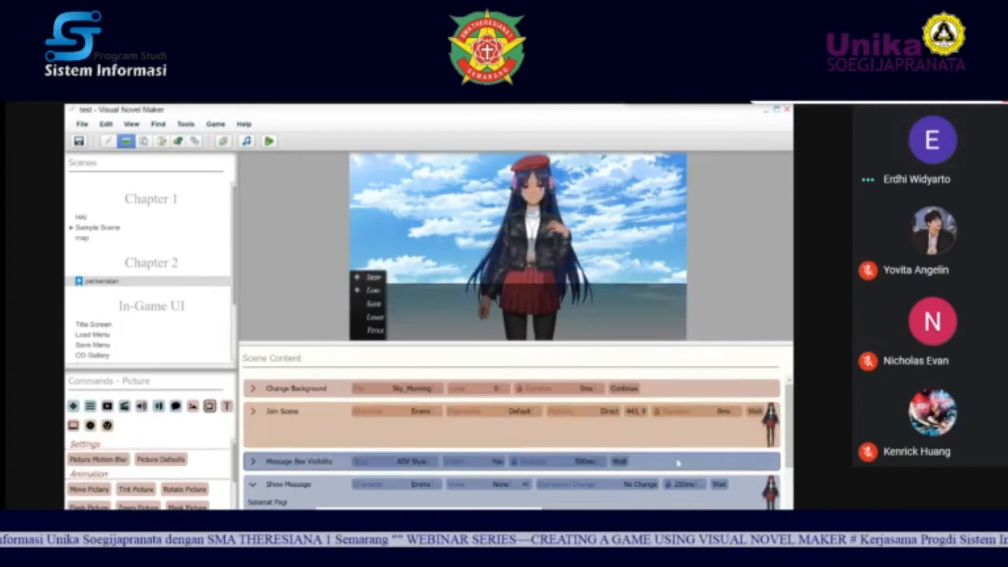
Step: Preview the "Selamat Pagi" and "Siapa Nama mu?" messages in the scene
left_click(669, 502)
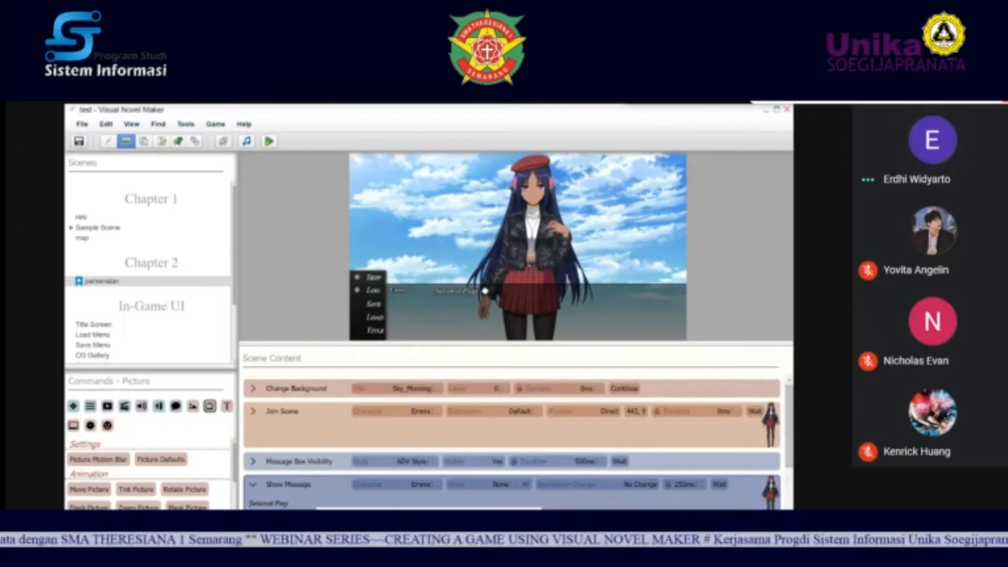
scroll(731, 494, "down", 5)
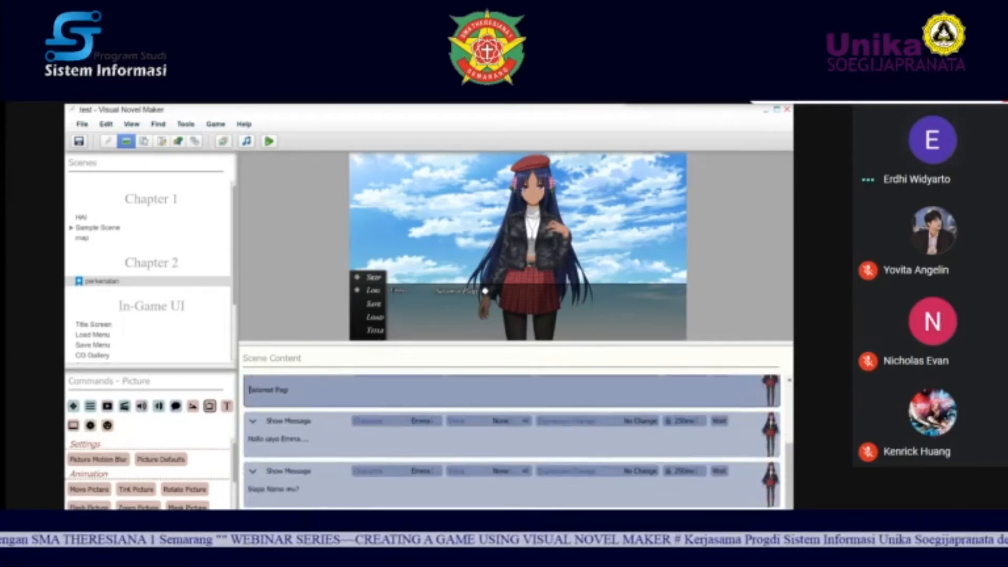
left_click(730, 495)
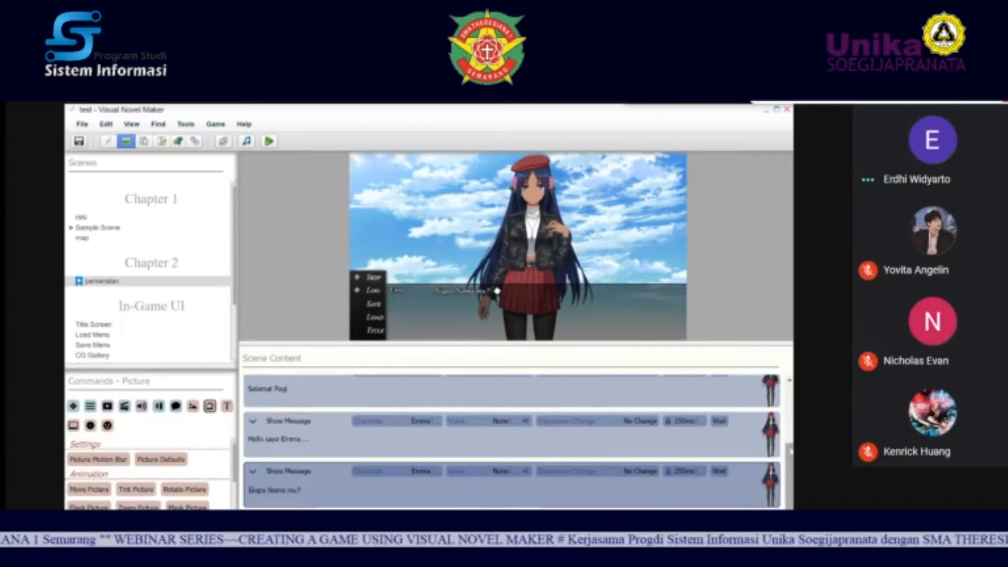
Step: Browse the available sound effects for the voice of the "Selamat Pagi" message without assigning one
scroll(518, 441, "up", 2)
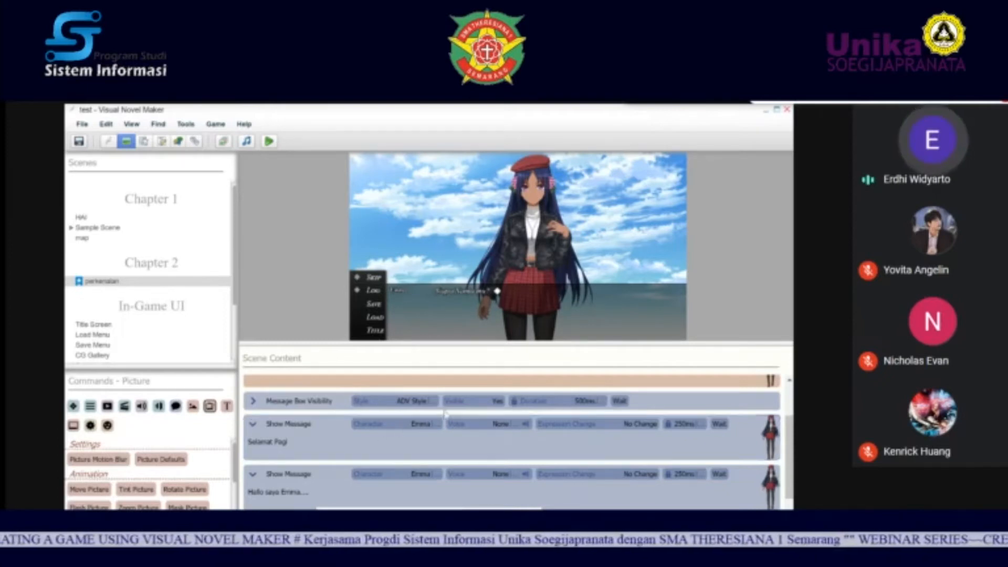
left_click(458, 426)
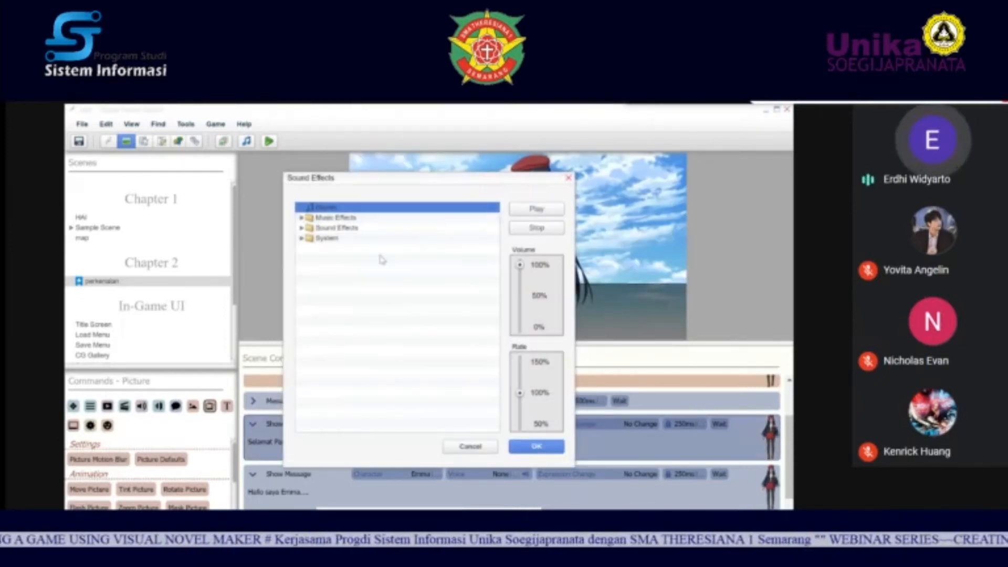
left_click(301, 228)
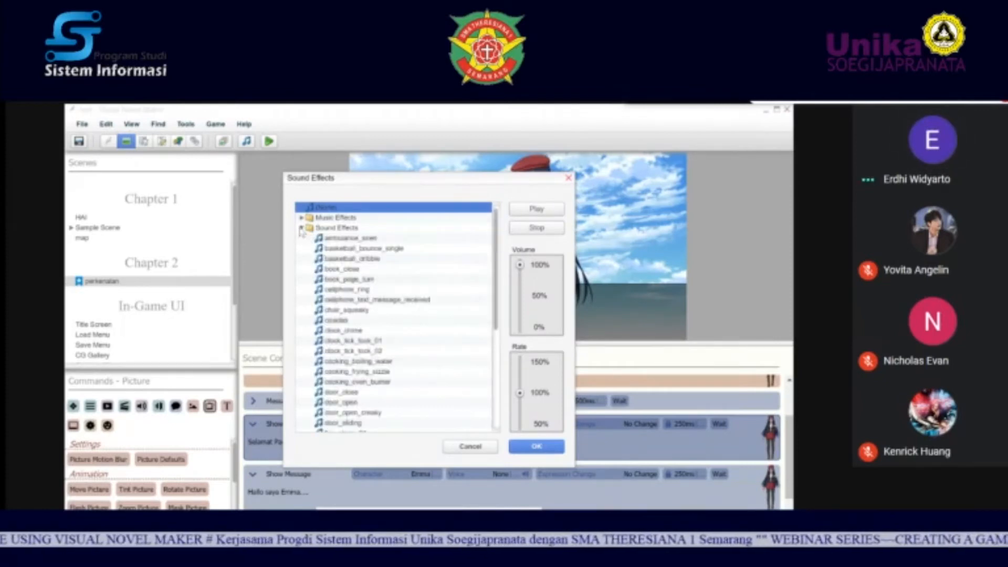
left_click(301, 228)
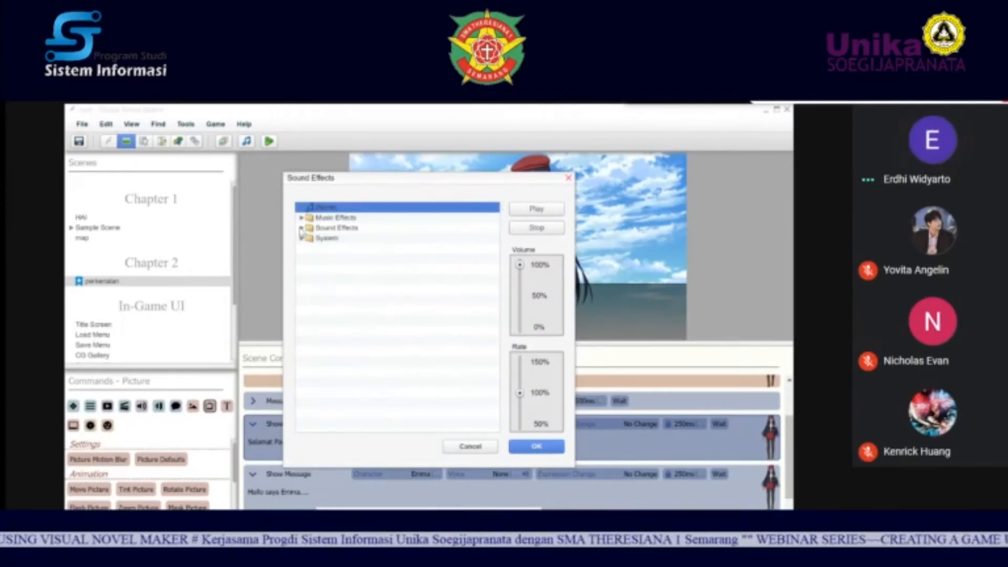
left_click(469, 447)
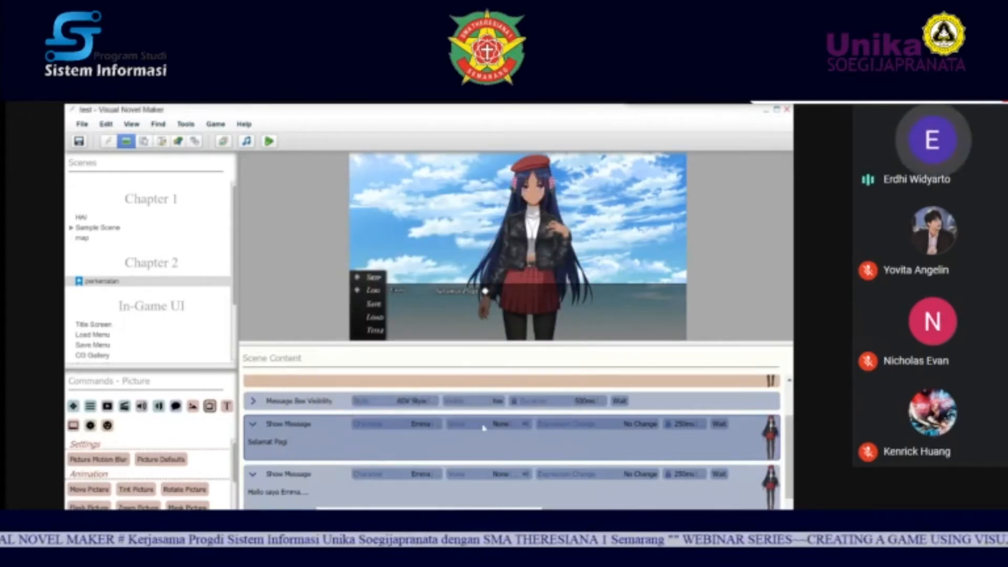
left_click(459, 428)
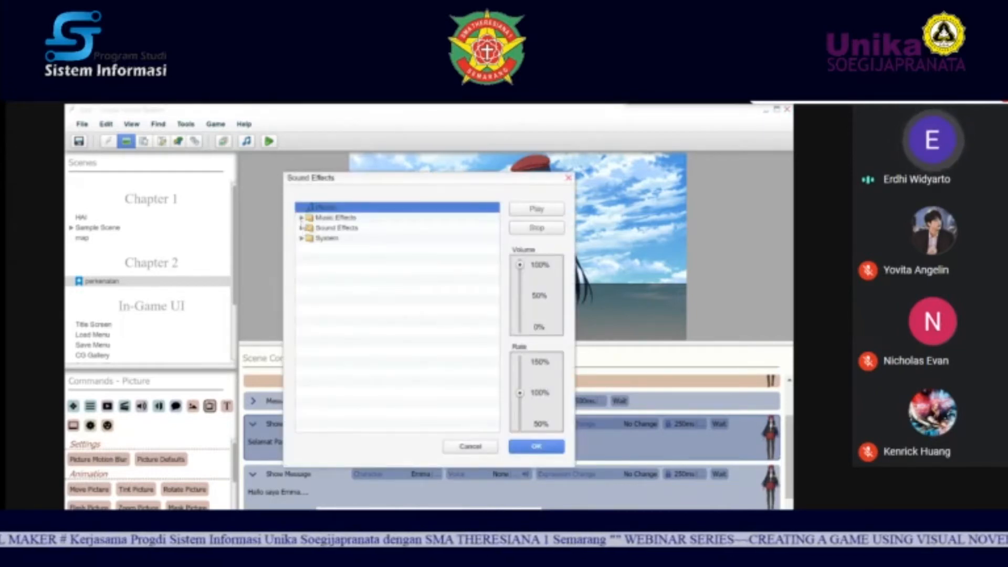
left_click(302, 229)
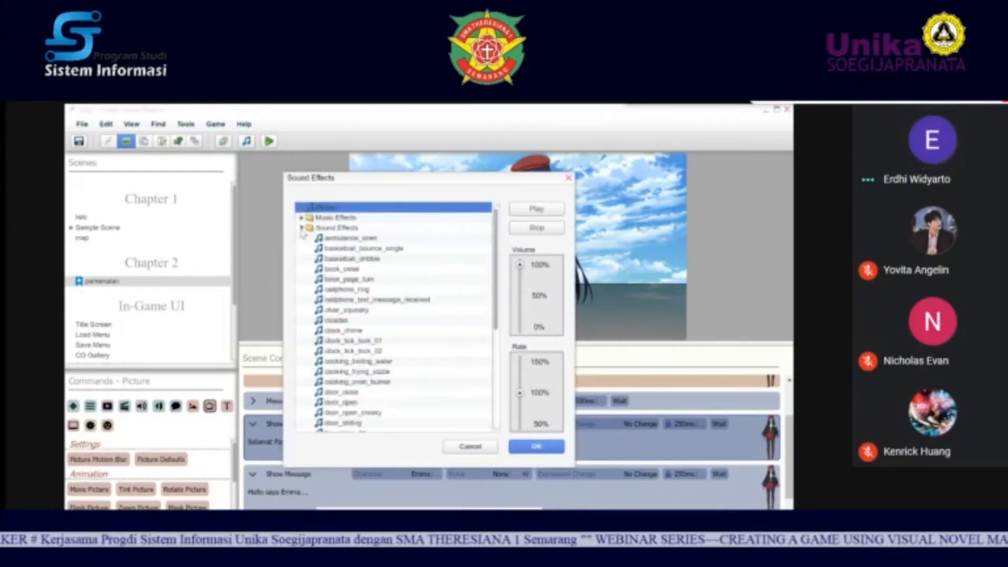
left_click(302, 229)
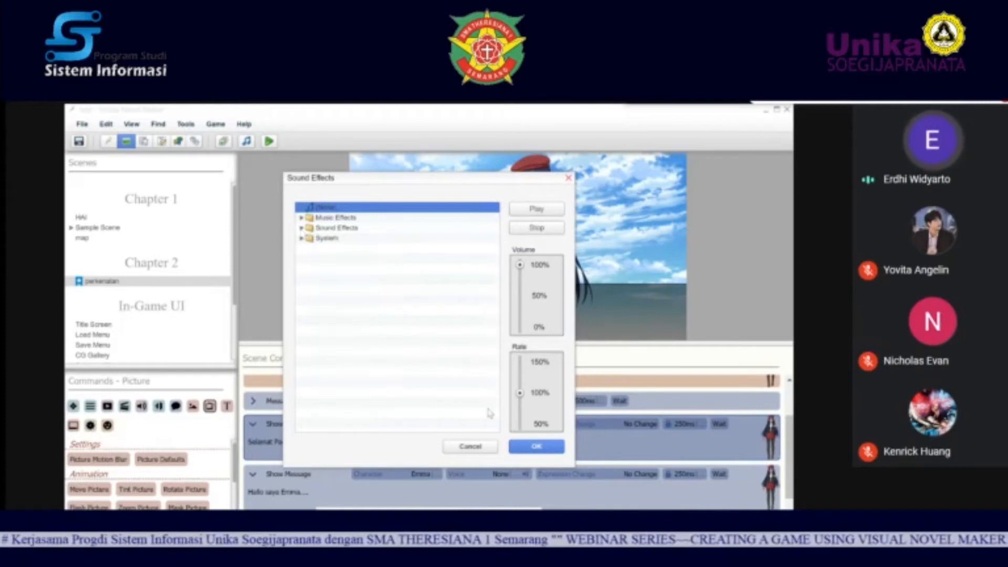
left_click(471, 447)
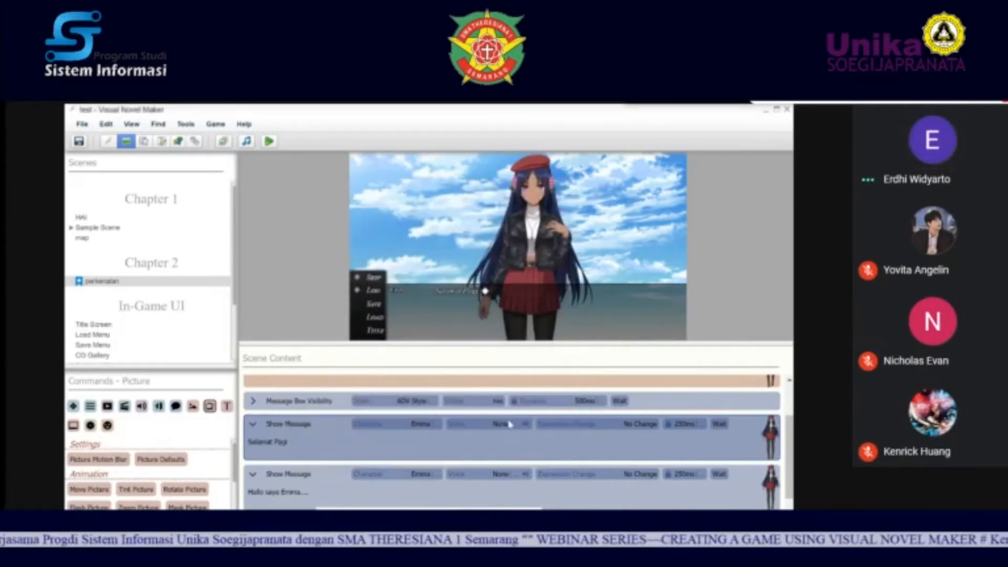
Step: Listen to the ME_Level_Up_Fail effect and browse the System sounds for the "Selamat Pagi" message's voice without assigning one
left_click(456, 427)
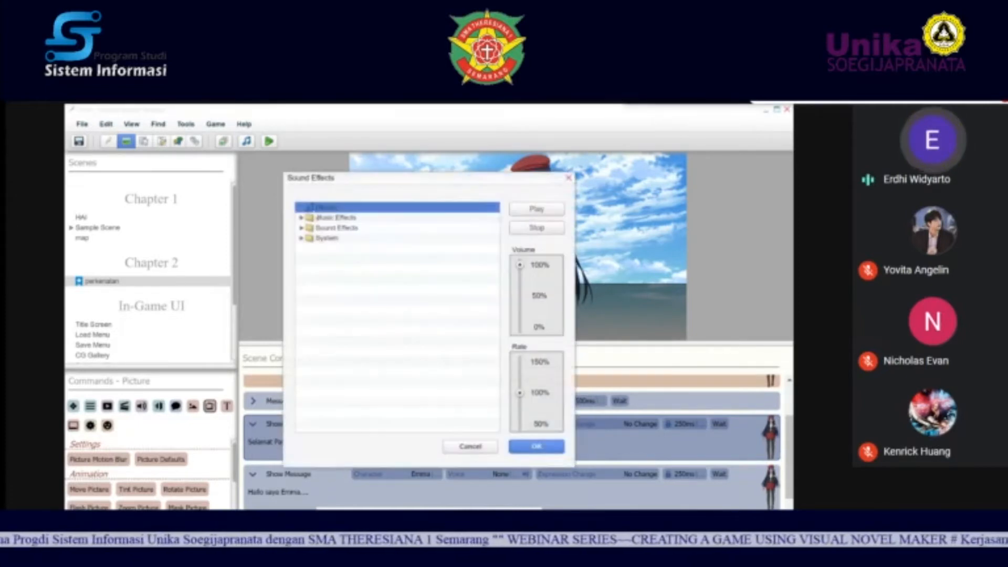
left_click(302, 217)
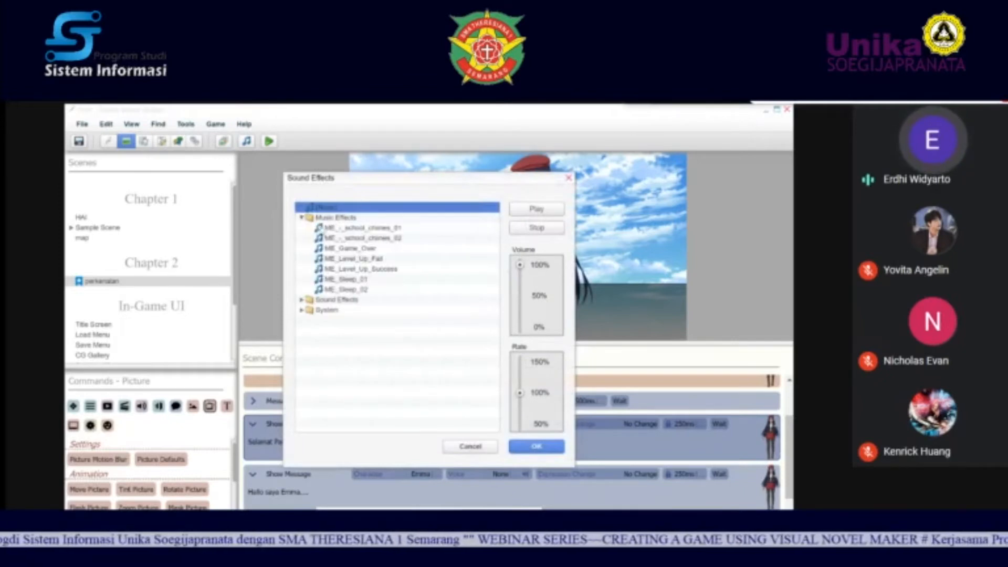
left_click(323, 228)
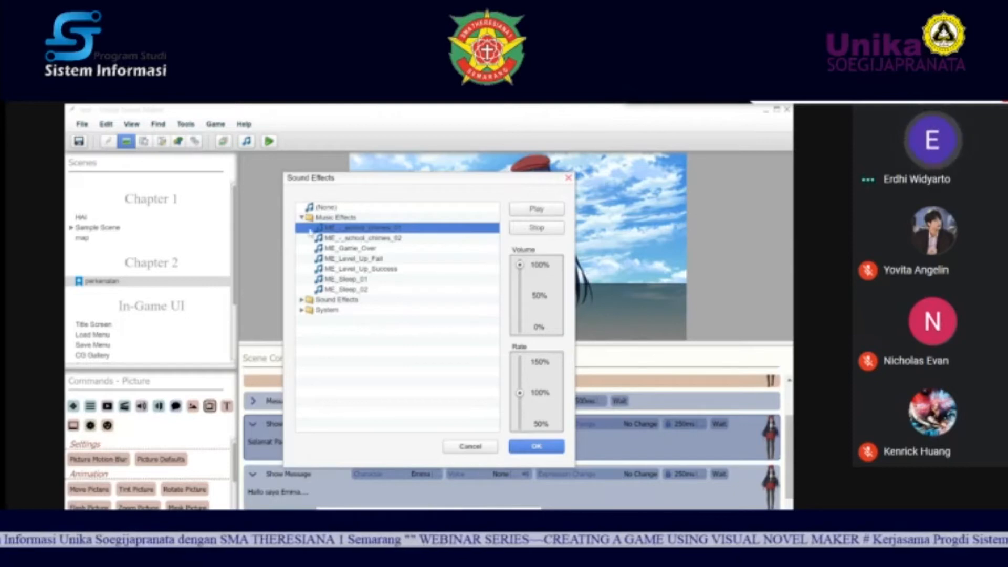
left_click(329, 259)
left_click(520, 212)
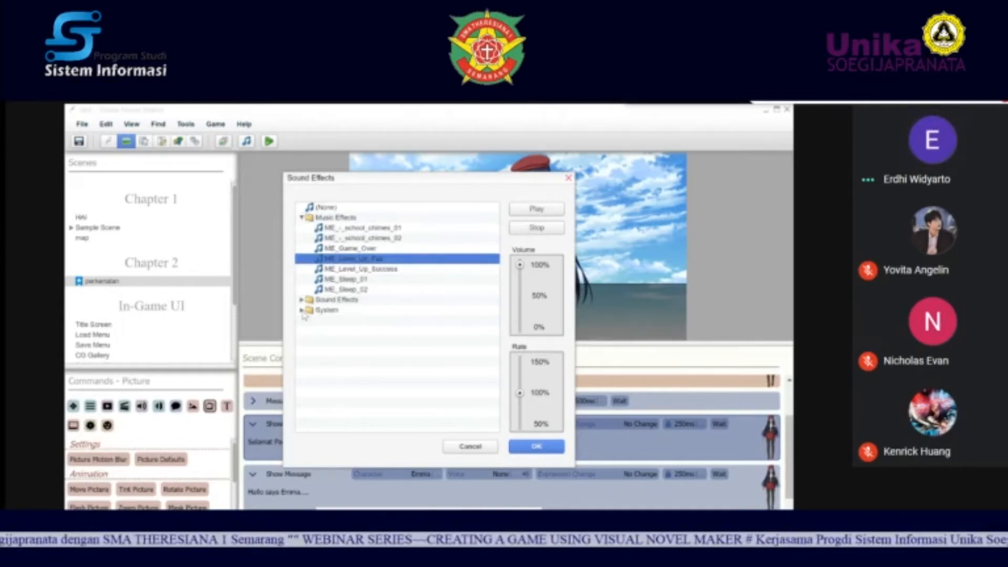
left_click(302, 311)
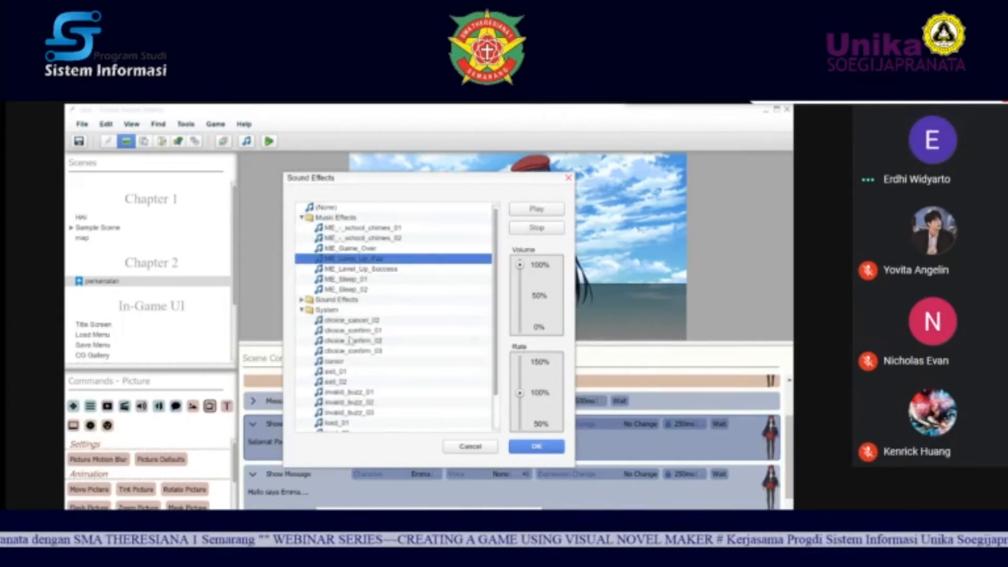
scroll(363, 350, "down", 1)
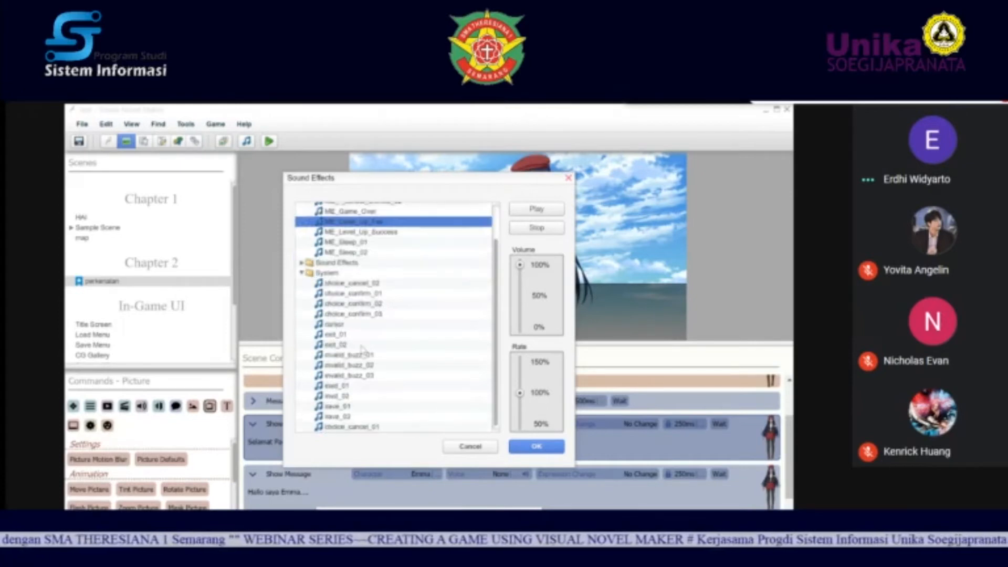
left_click(470, 446)
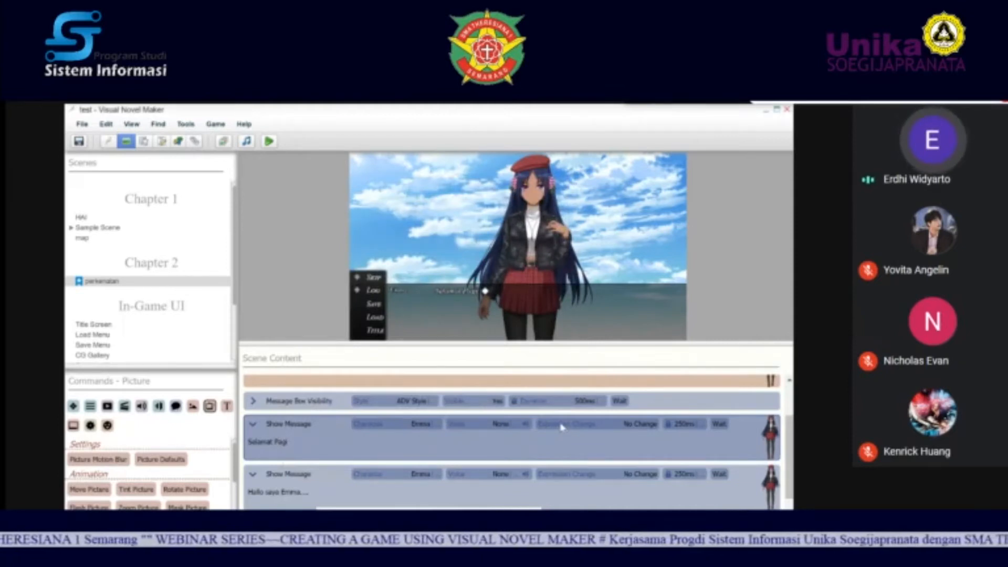
Step: Set the expression change of the "Selamat Pagi" message to Happy from Emma's Date set
left_click(562, 426)
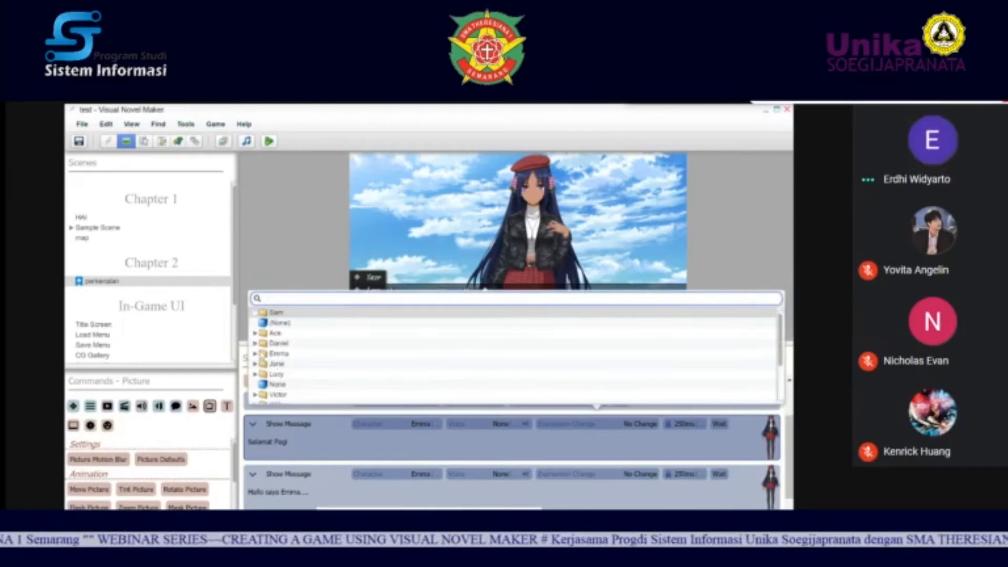
left_click(255, 354)
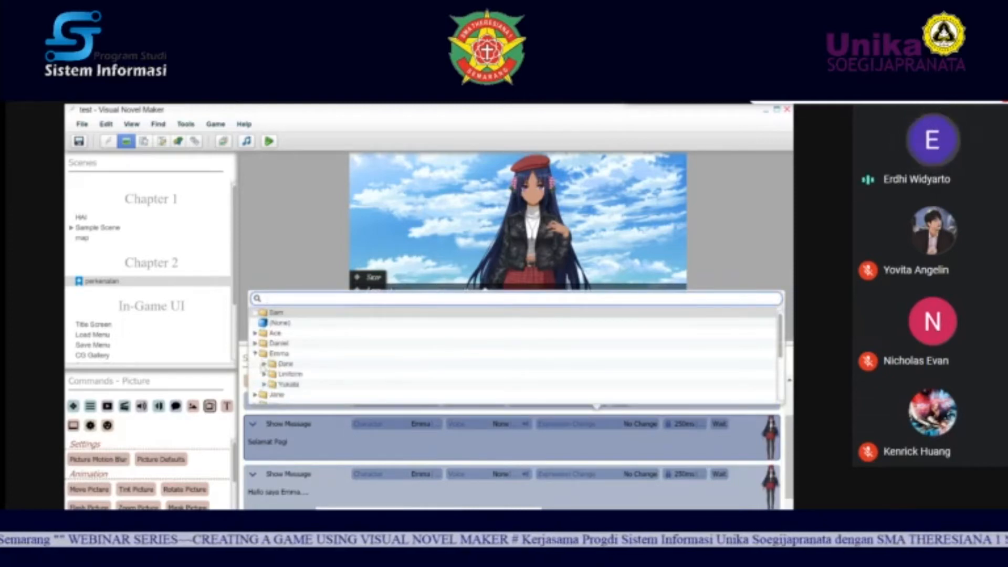
left_click(264, 363)
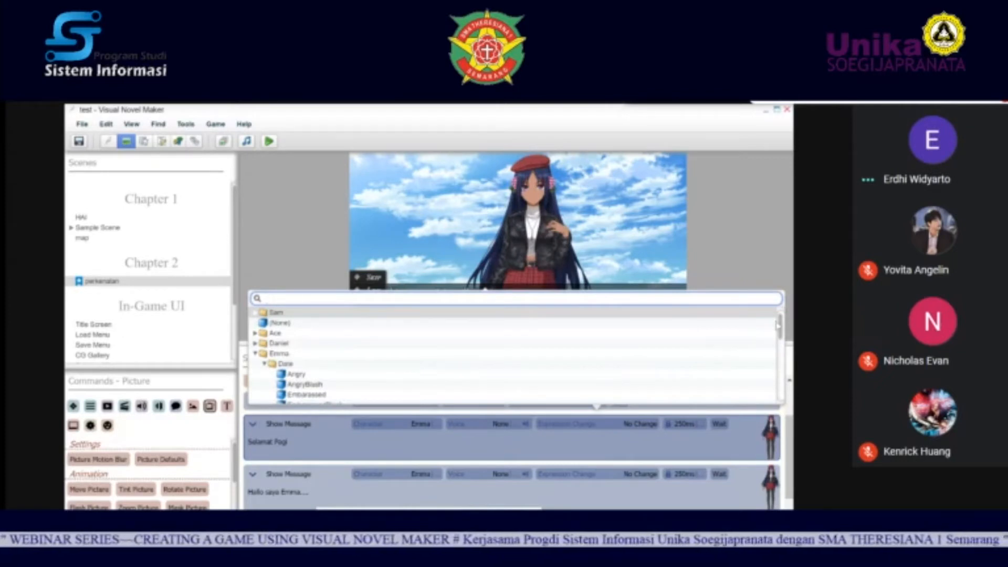
left_click_drag(780, 327, 782, 345)
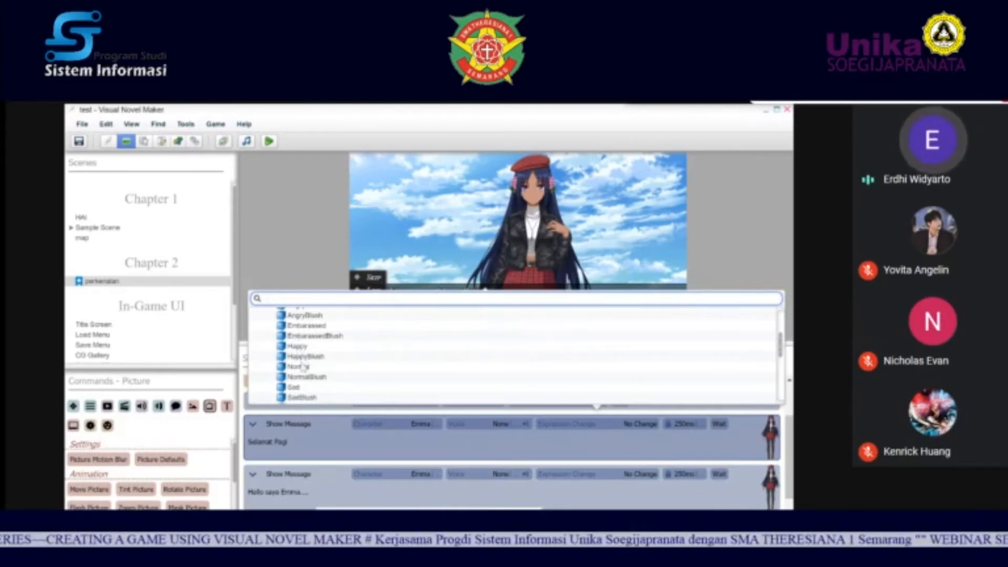
left_click(307, 347)
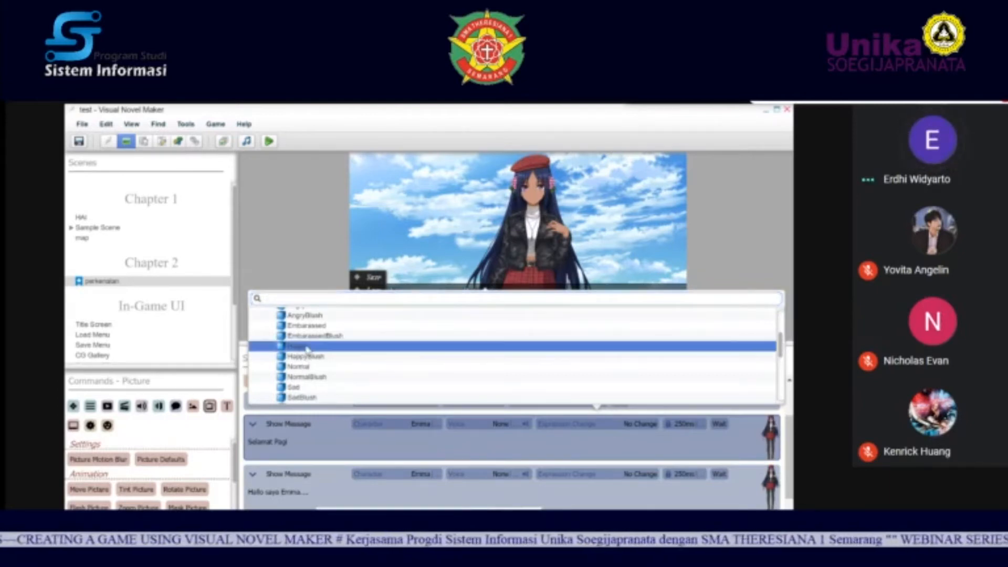
left_click(307, 347)
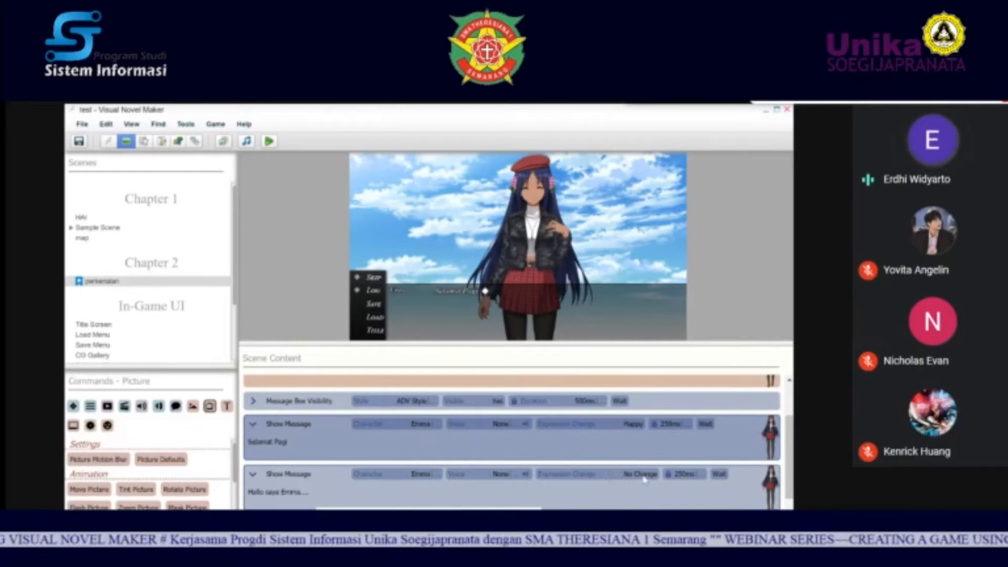
Step: Set the expression change of the "Hallo saya Emma...." message to HappyBlush from Emma's Date set
left_click(547, 475)
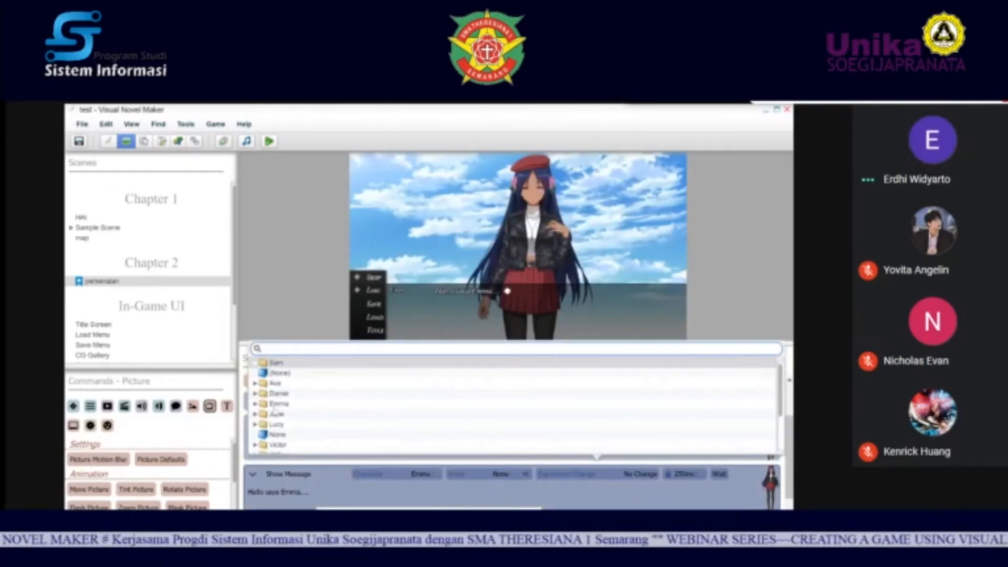
left_click(255, 404)
left_click(264, 414)
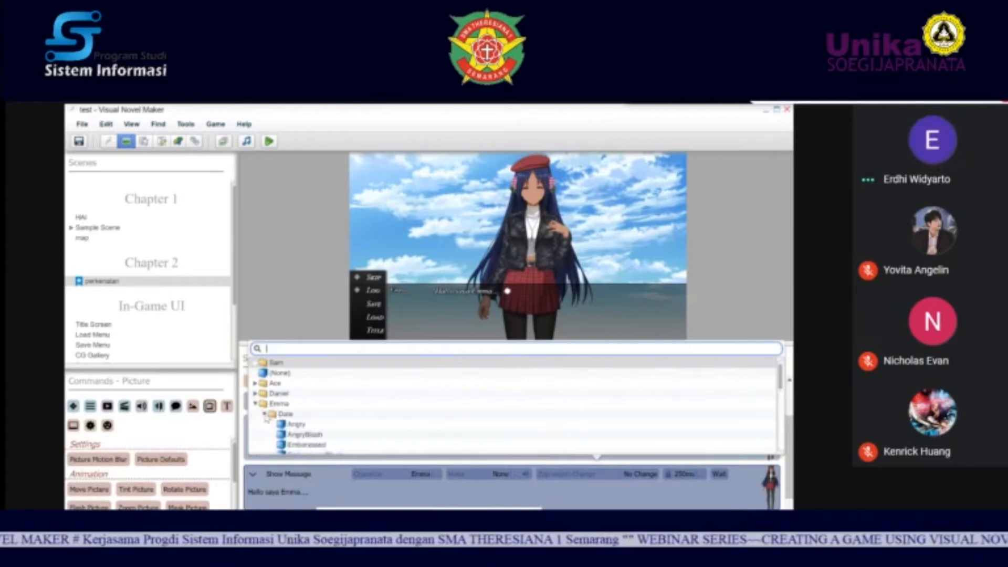
scroll(353, 425, "down", 5)
scroll(352, 425, "down", 3)
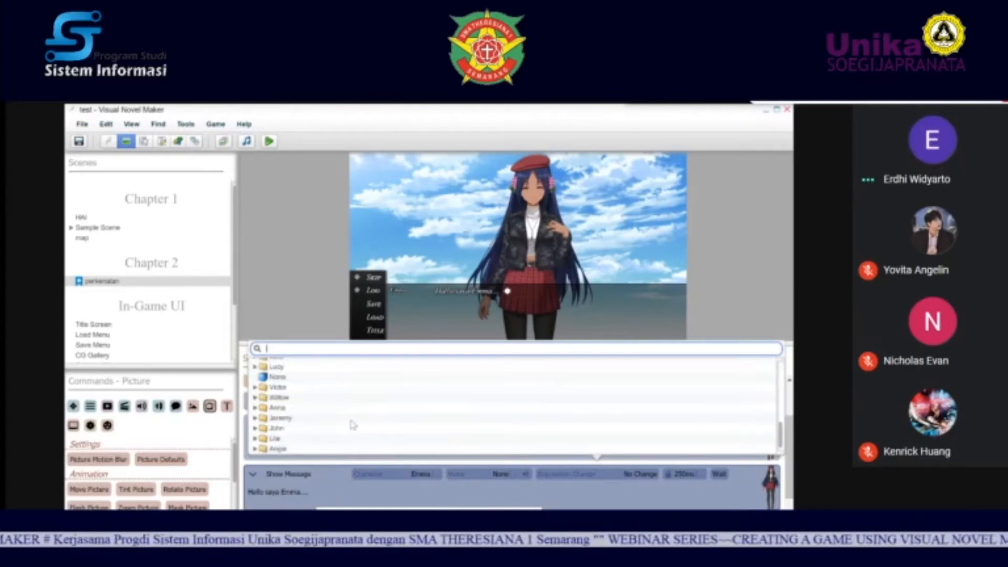
left_click_drag(783, 432, 781, 399)
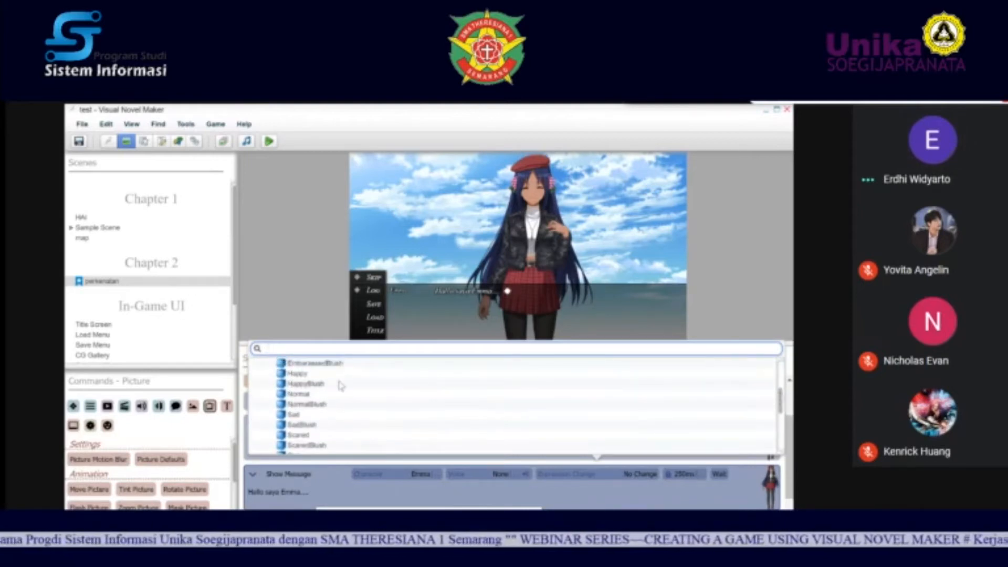
left_click(317, 384)
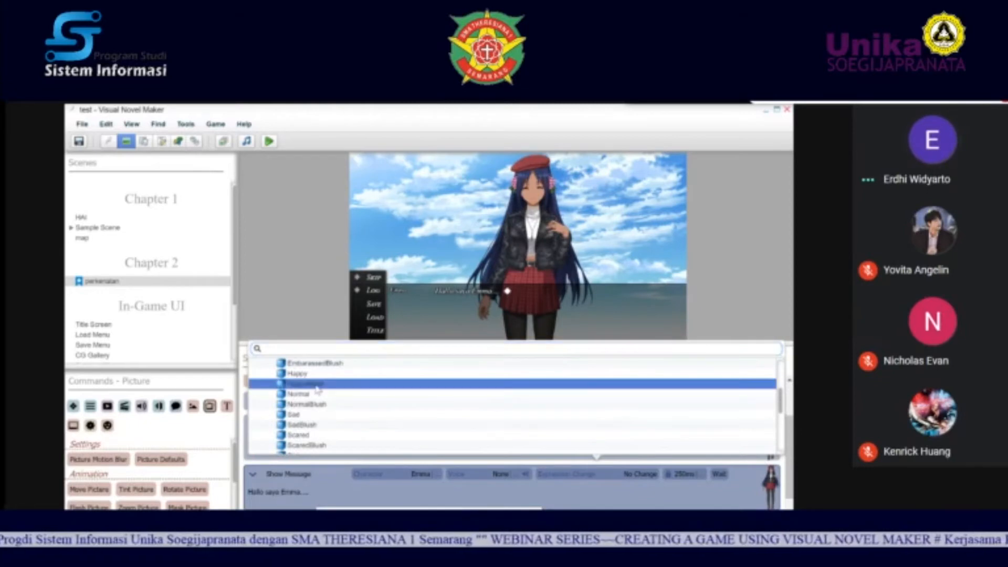
left_click(309, 374)
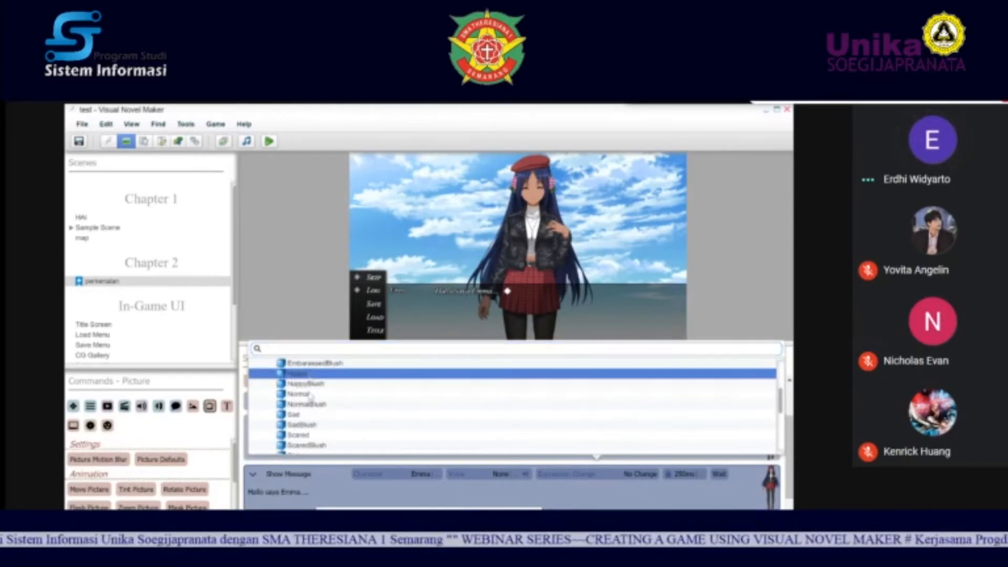
double_click(313, 385)
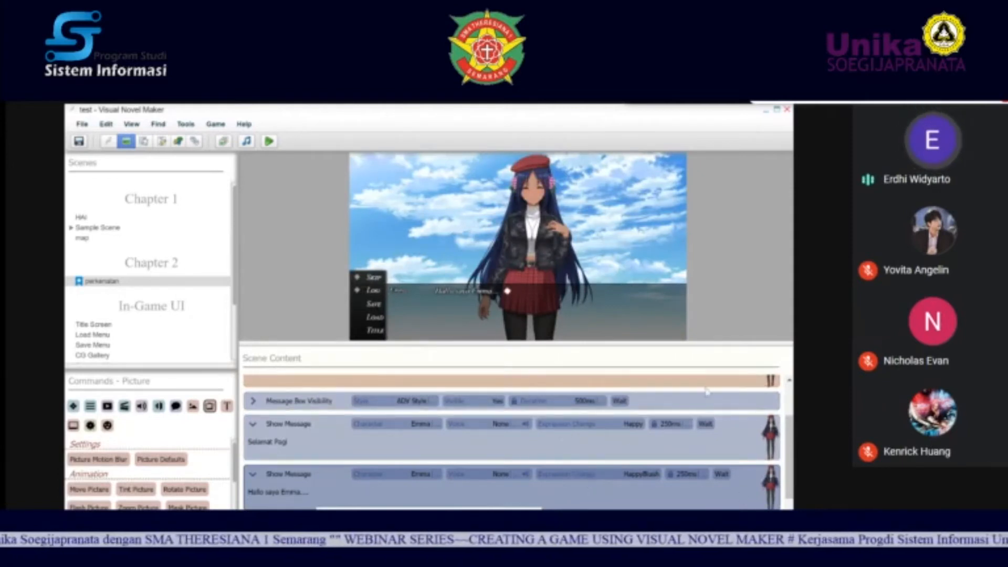
Step: Save the project and play-test the scene, advancing the dialogue through to the "Siapa Nama mu?" message
left_click(269, 141)
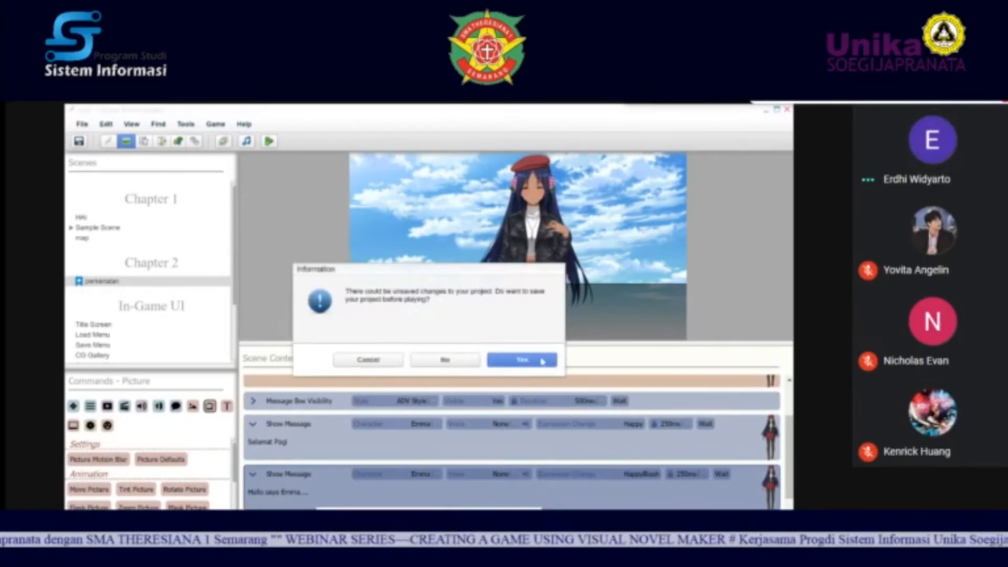
left_click(507, 362)
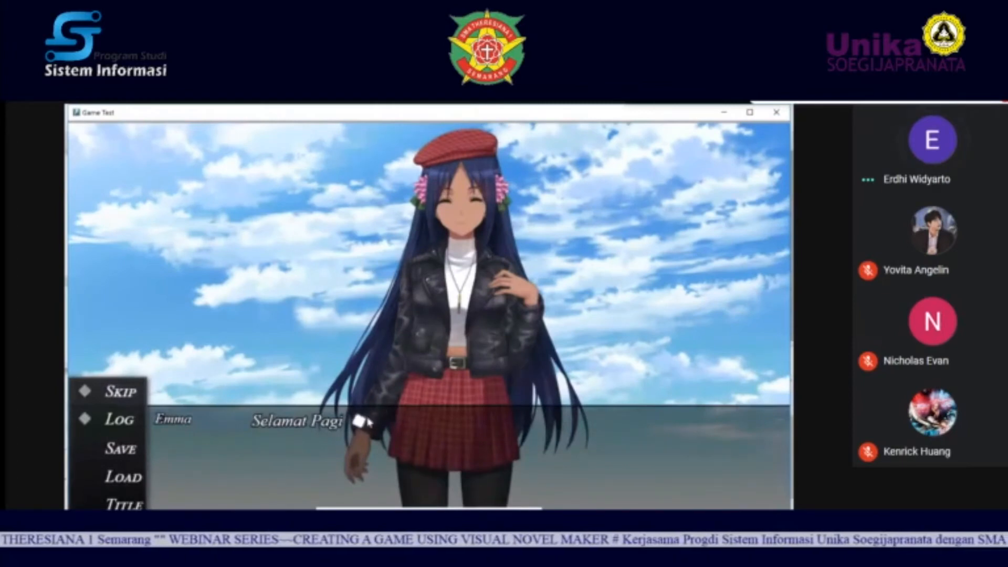
left_click(361, 421)
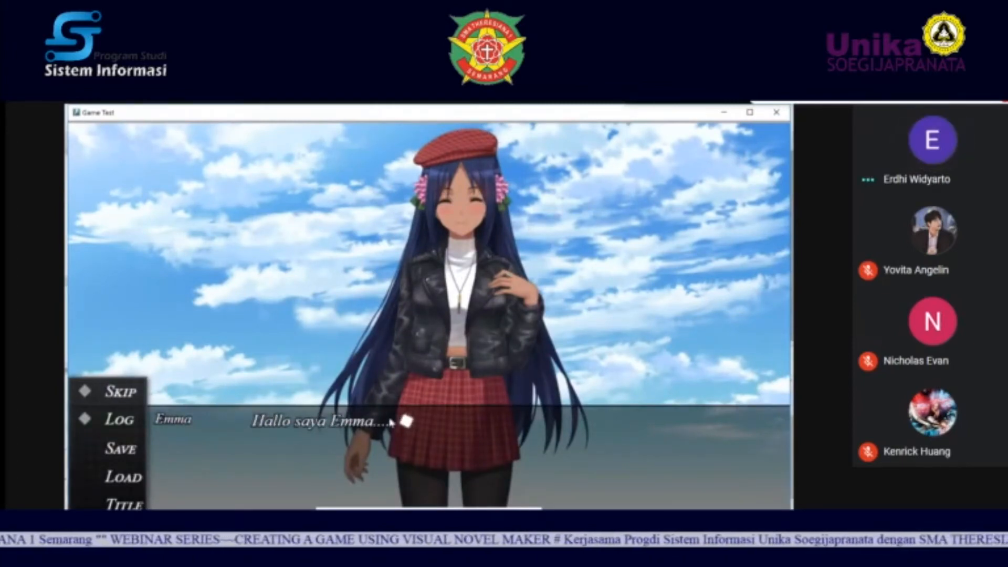
left_click(409, 422)
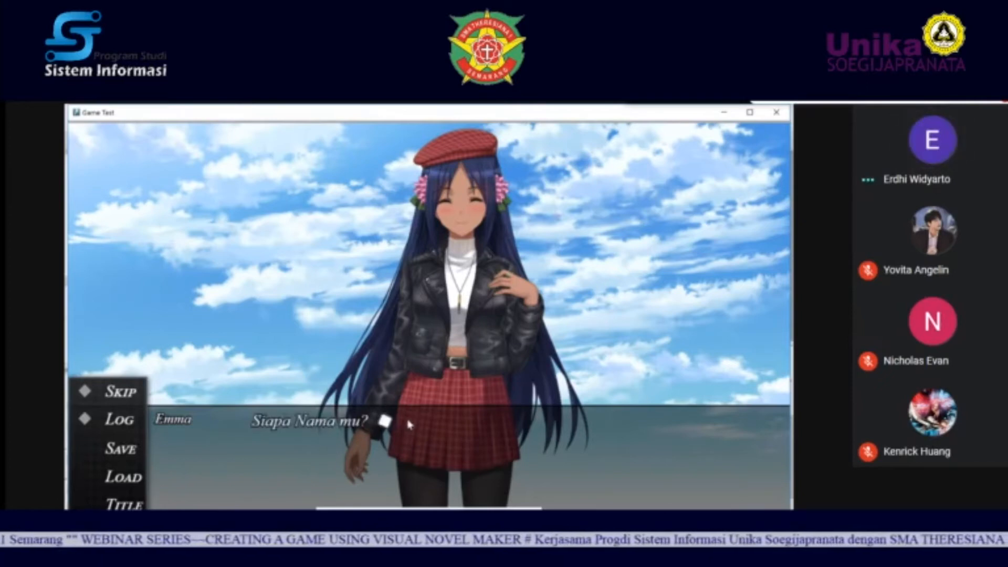
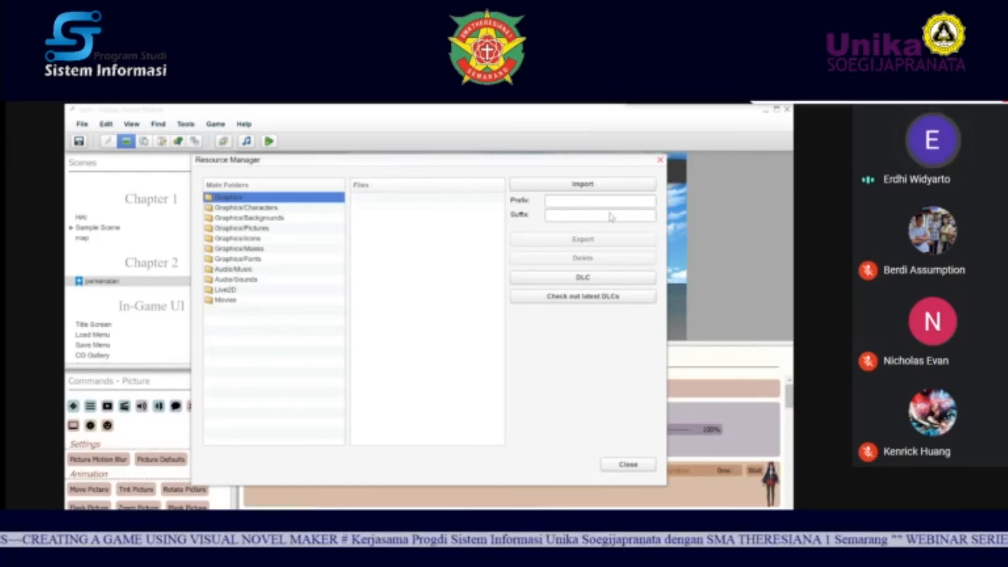
Step: Start importing a resource into Graphics/Characters and browse Downloads to the lngmv_premium02 folder
left_click(256, 208)
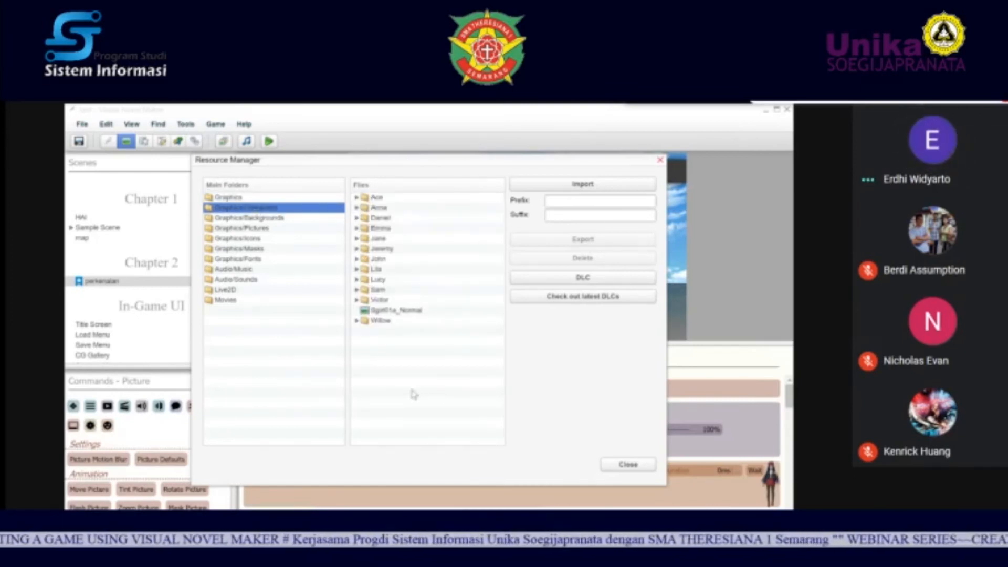
left_click(555, 186)
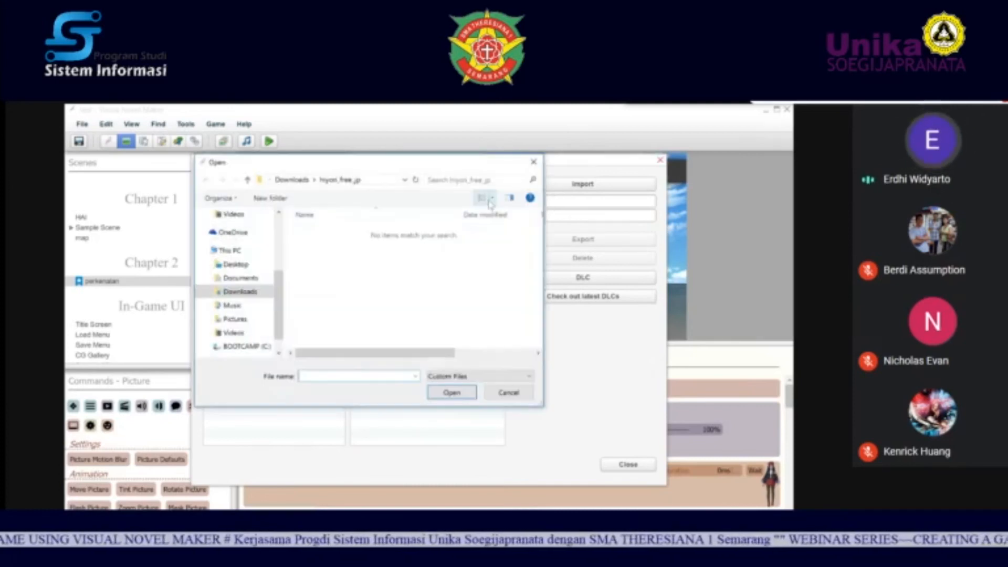
left_click(292, 180)
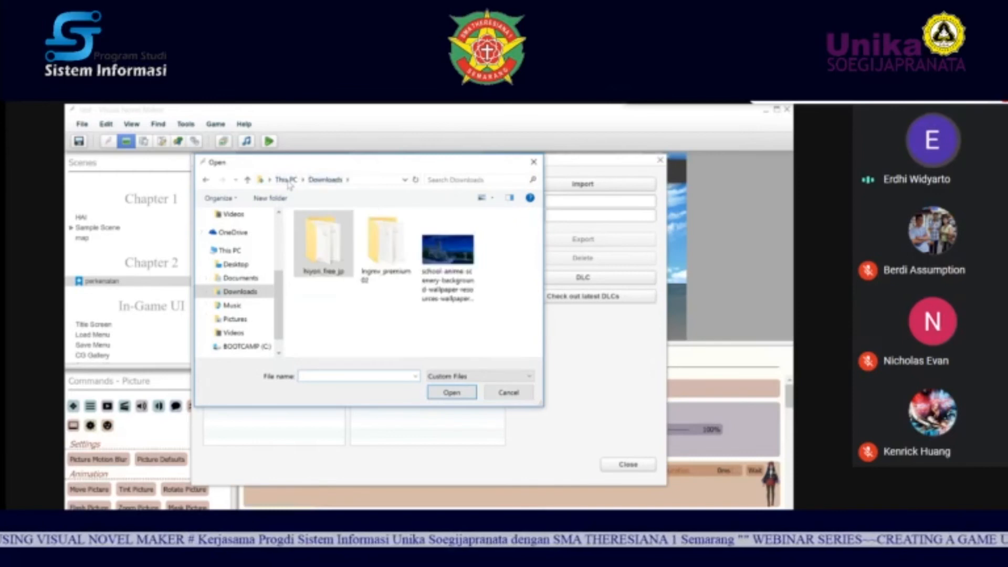
double_click(323, 262)
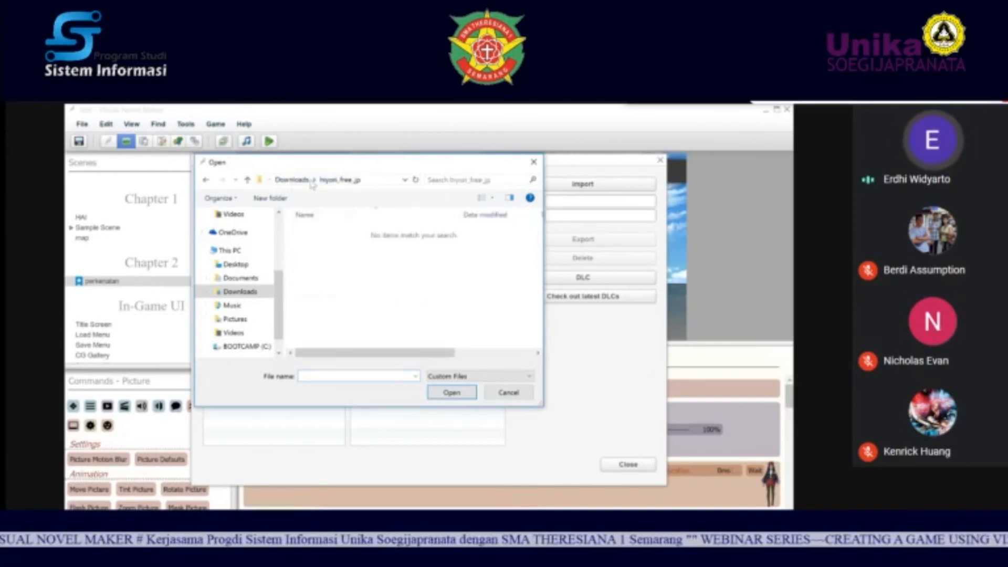
left_click(292, 180)
double_click(386, 255)
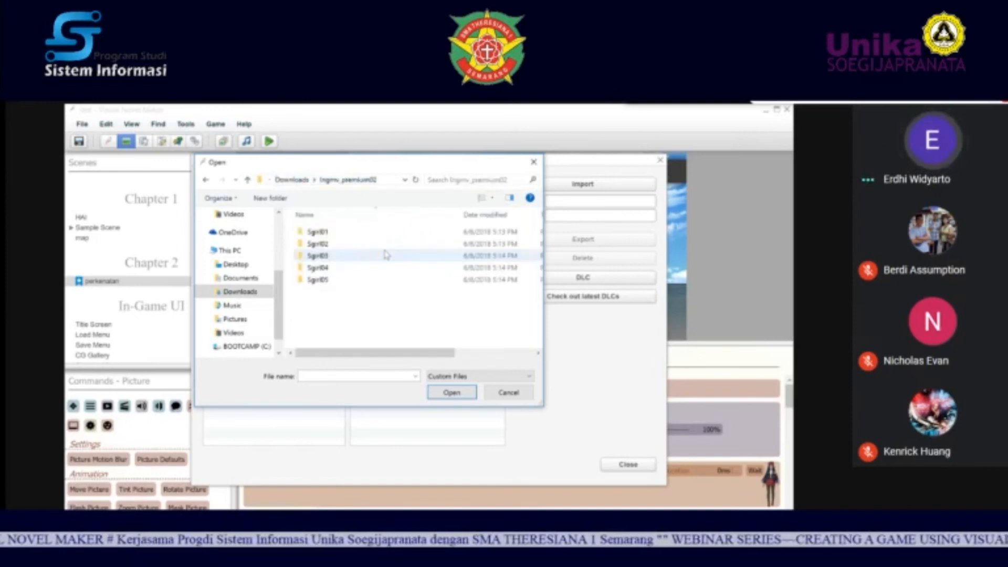
Step: Look through the Sgirl01a, Sgirl03b_maid and Sgirl03a character images in the lngmv_premium02 folder, and cancel the import
double_click(323, 232)
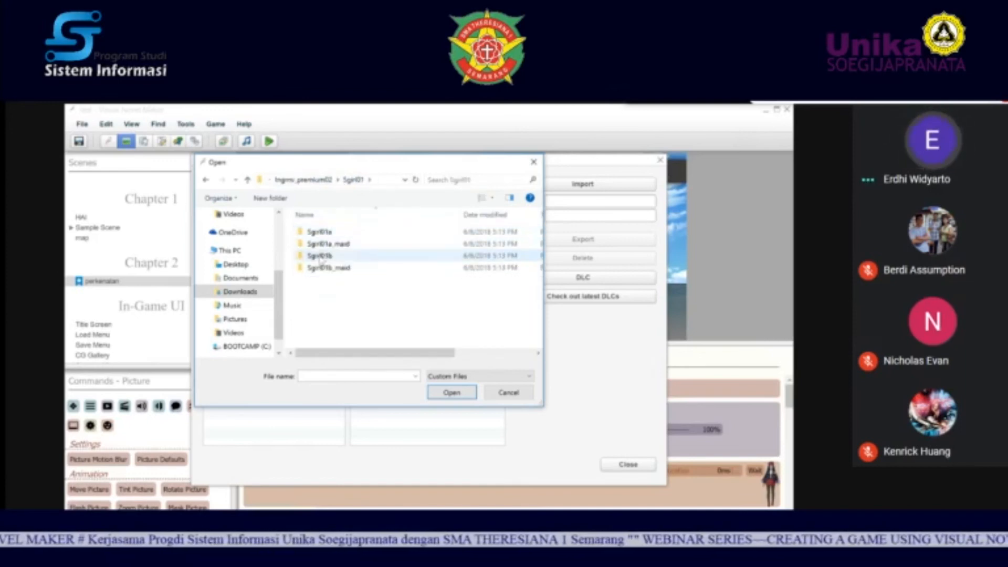
double_click(320, 231)
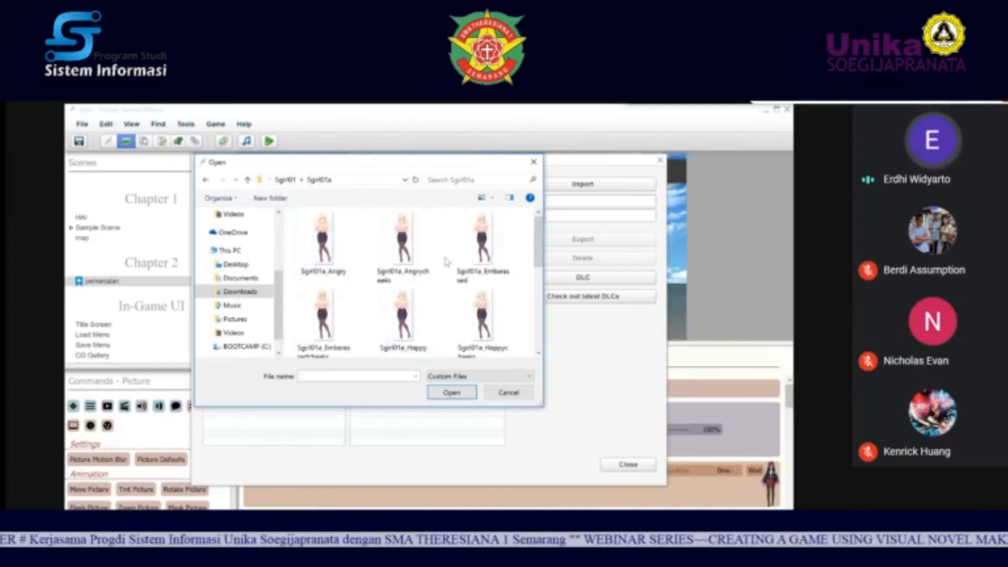
left_click(285, 179)
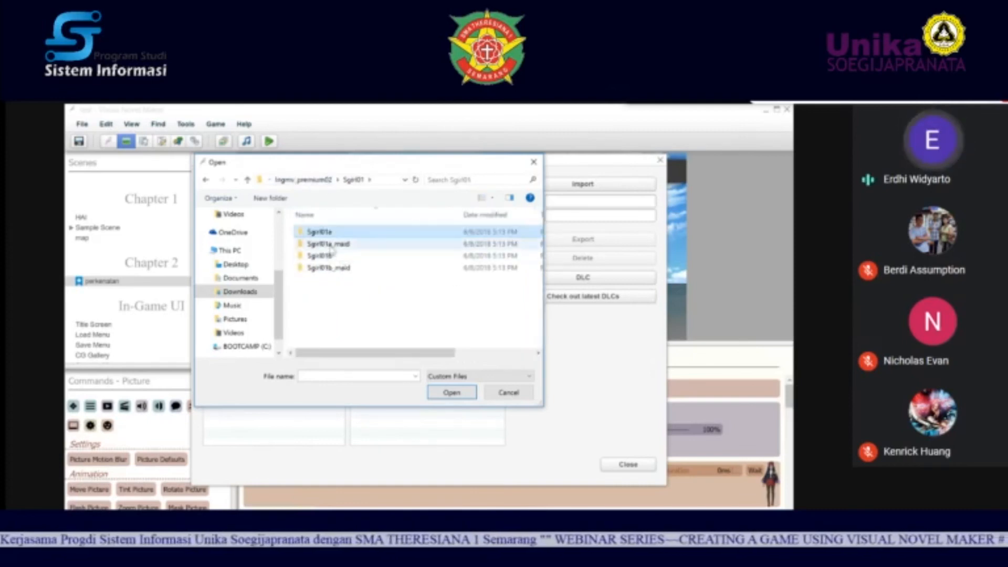
key("alt+Up")
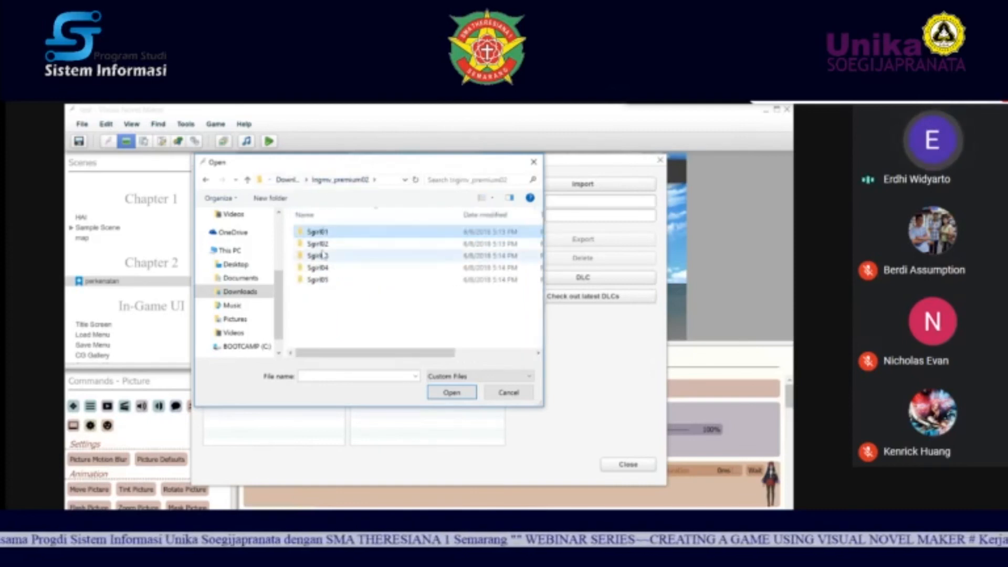
double_click(321, 257)
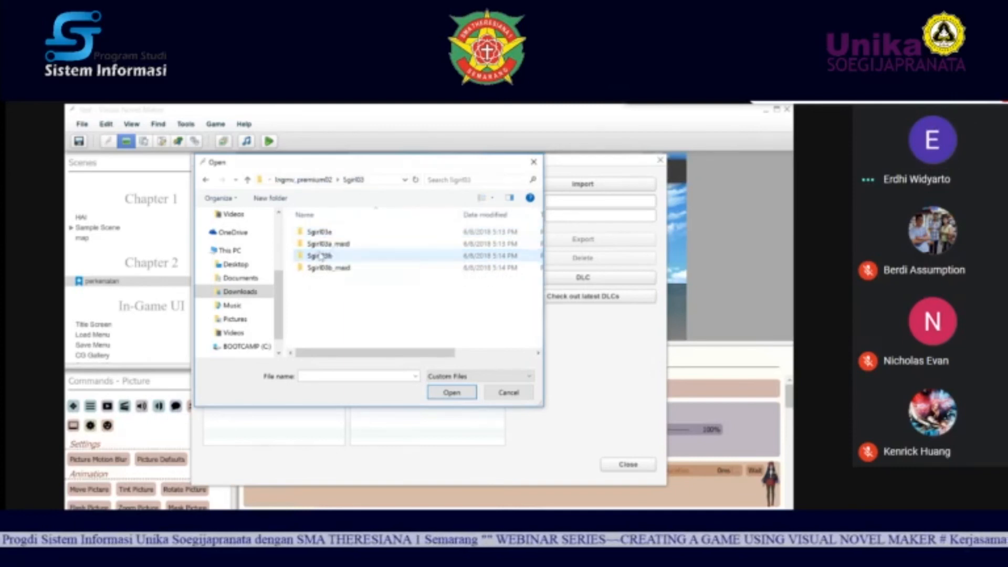
double_click(321, 268)
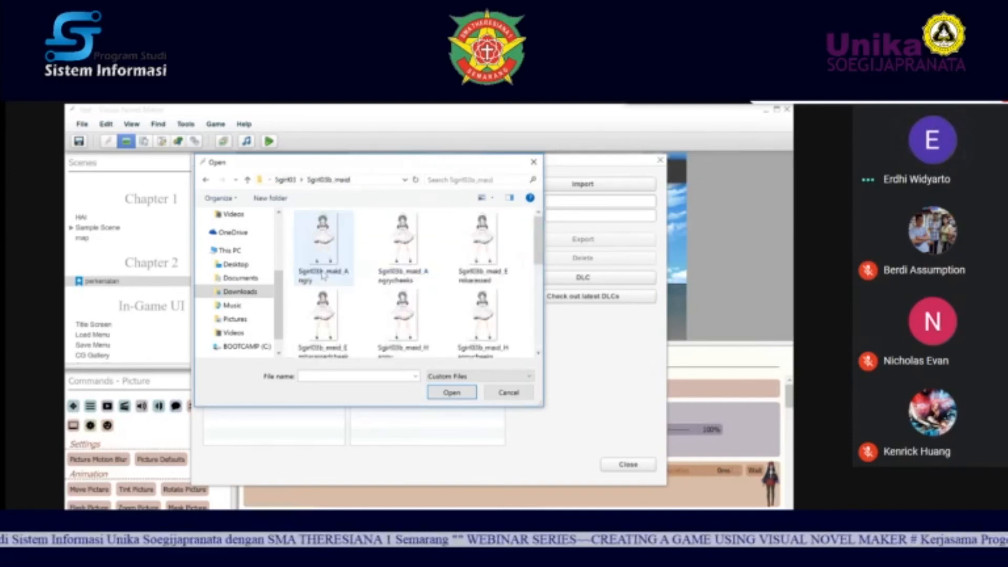
left_click(324, 248)
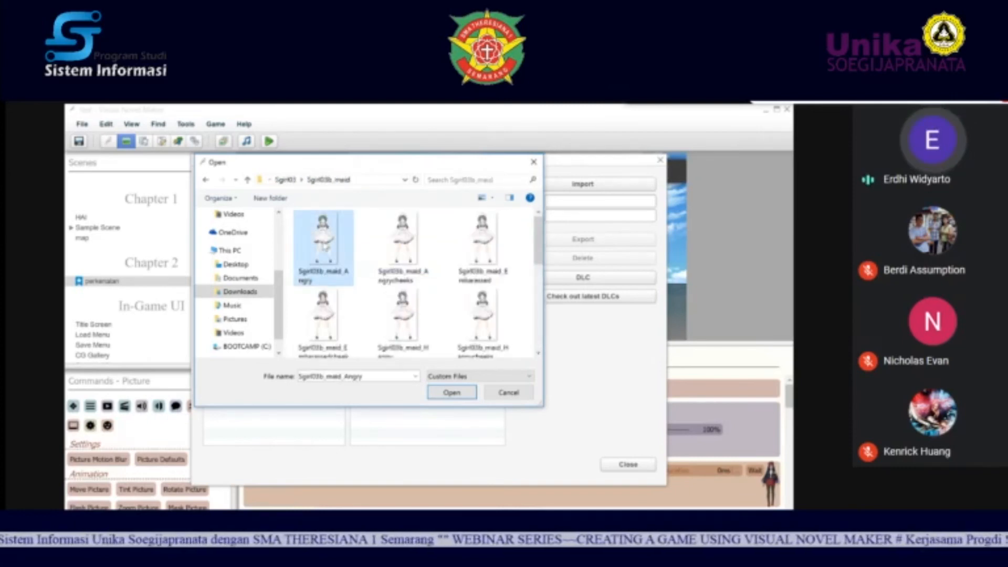
left_click(285, 180)
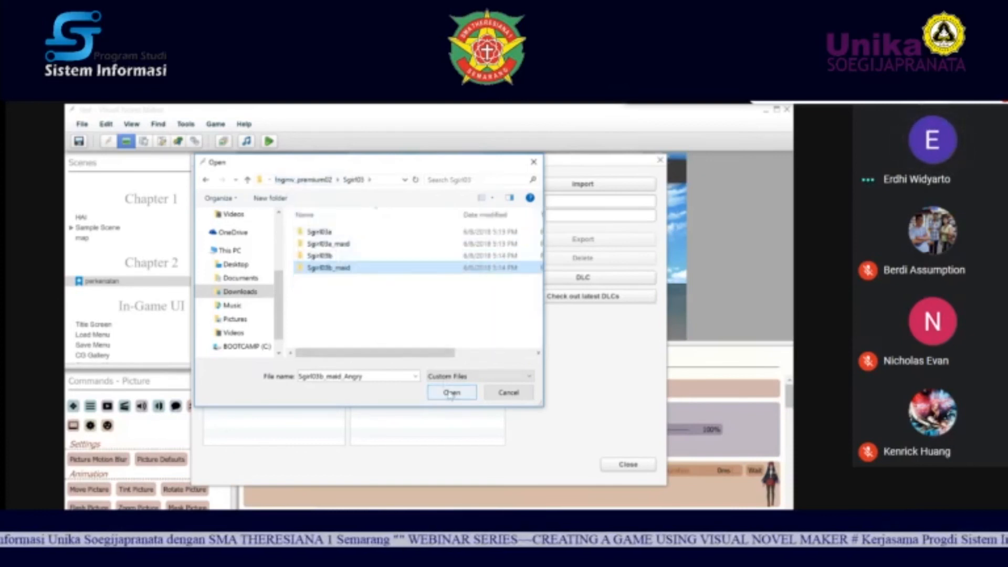
left_click(321, 233)
double_click(323, 234)
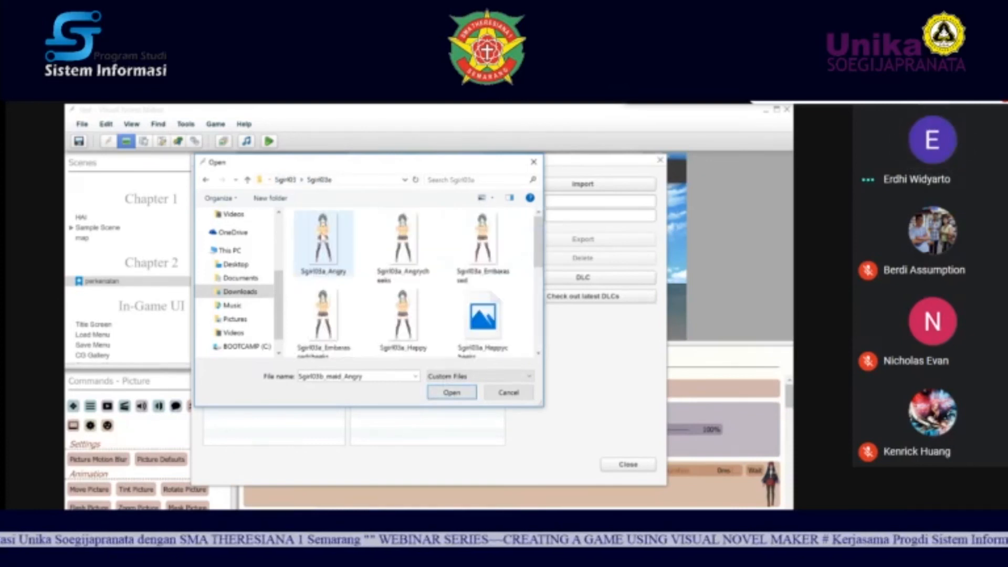
left_click(482, 242)
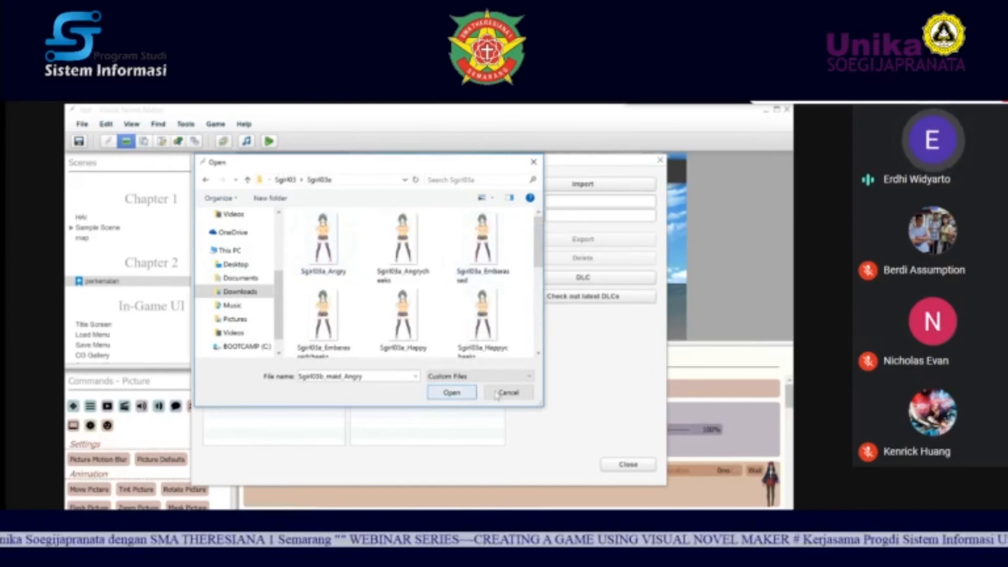
left_click(452, 393)
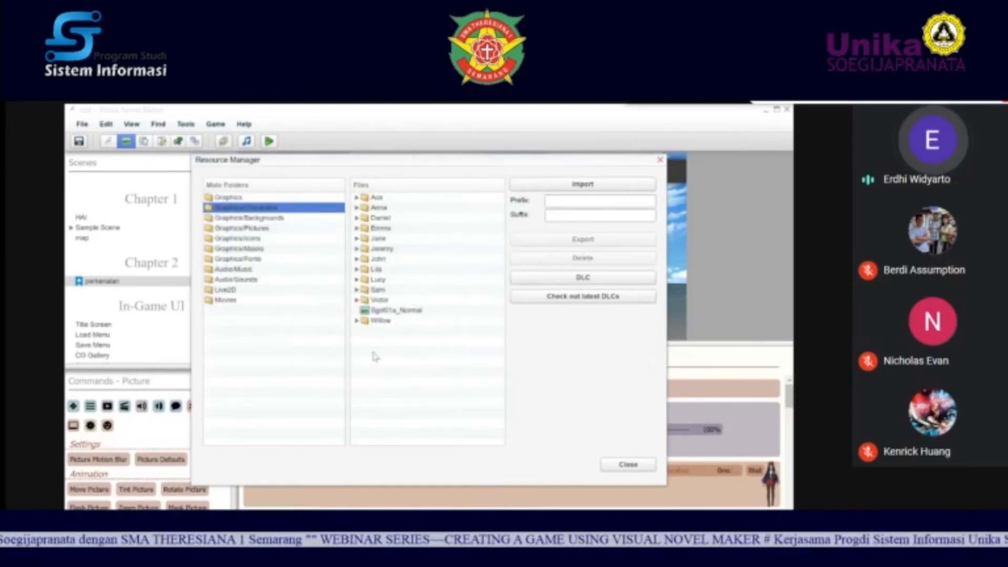
Step: Create a new group in the Graphics/Characters files and leave it selected under its default name
left_click(374, 357)
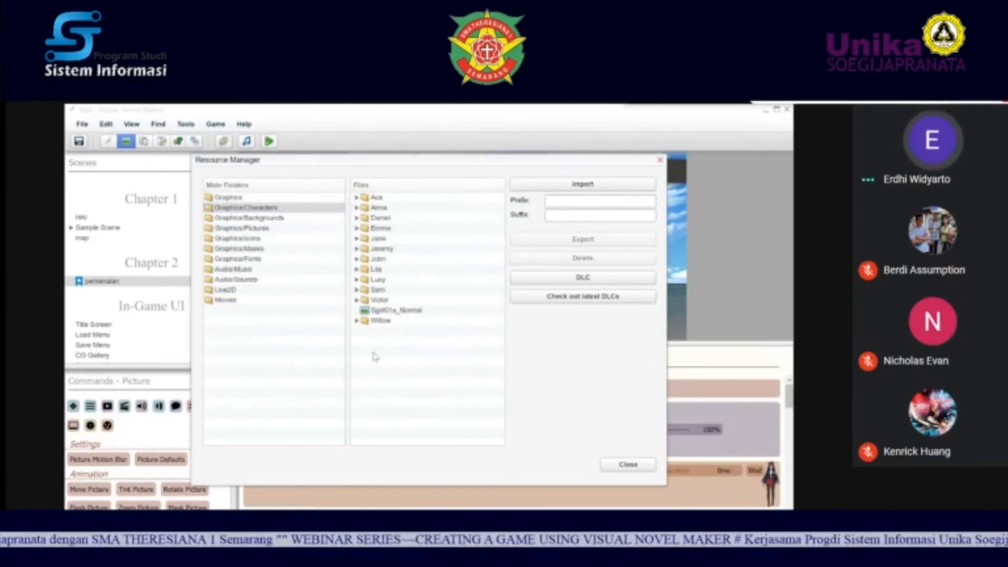
right_click(374, 357)
left_click(405, 361)
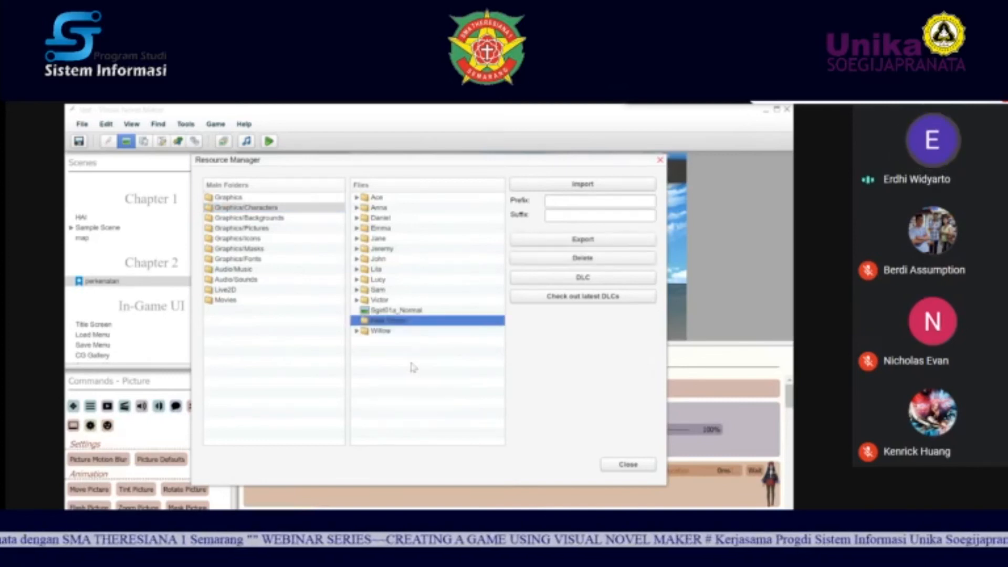
right_click(412, 324)
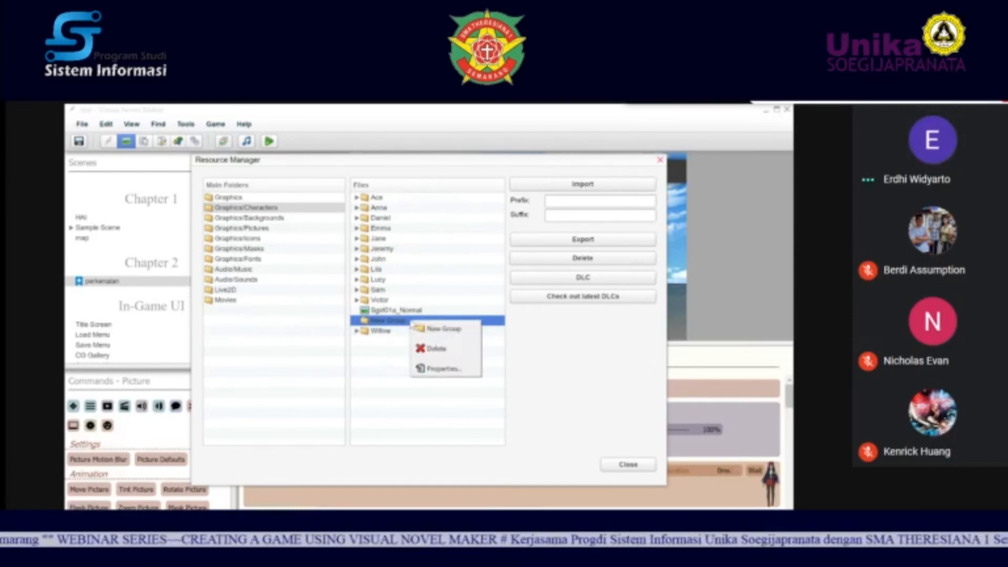
left_click(386, 321)
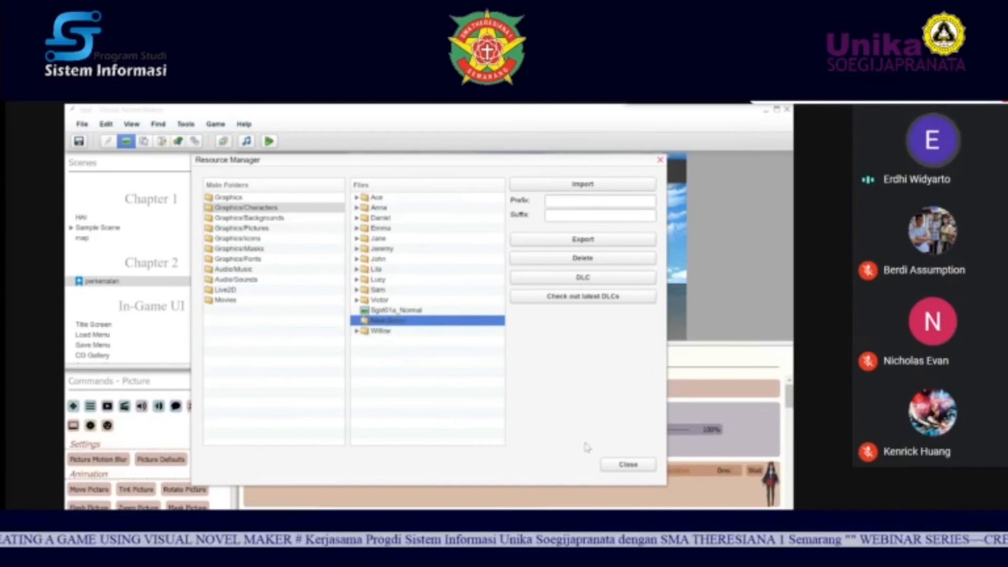
Step: Start an import into the new group and browse to the Sgirl02a folder under Downloads, lngmv_premium02, Sgirl02
left_click(576, 185)
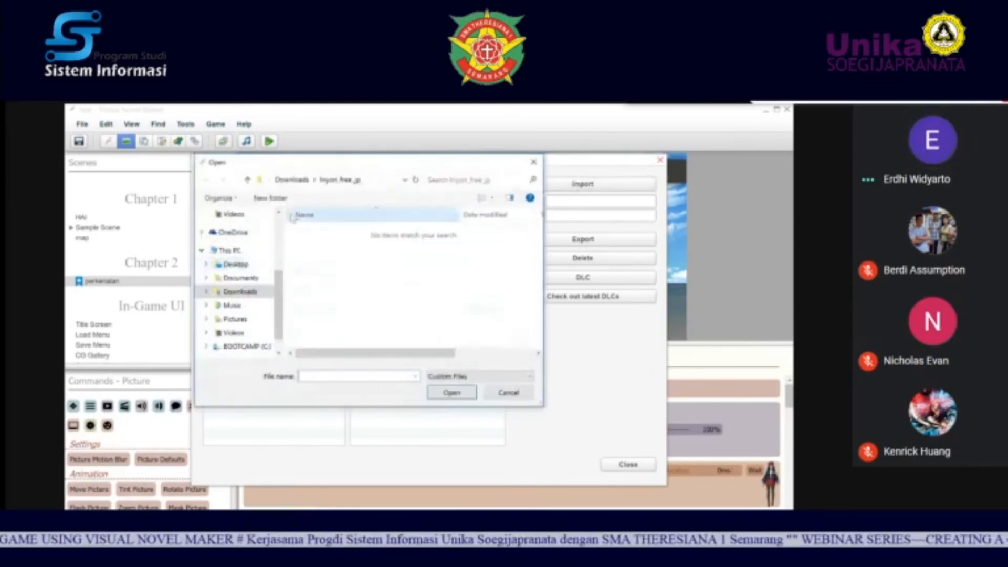
left_click(292, 180)
double_click(386, 257)
double_click(325, 233)
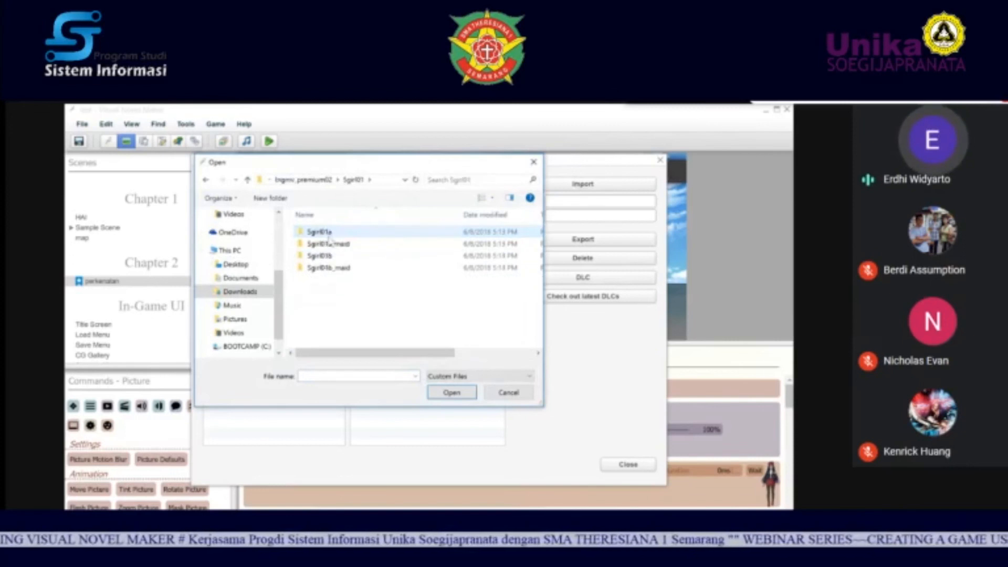
left_click(304, 180)
double_click(330, 245)
double_click(322, 232)
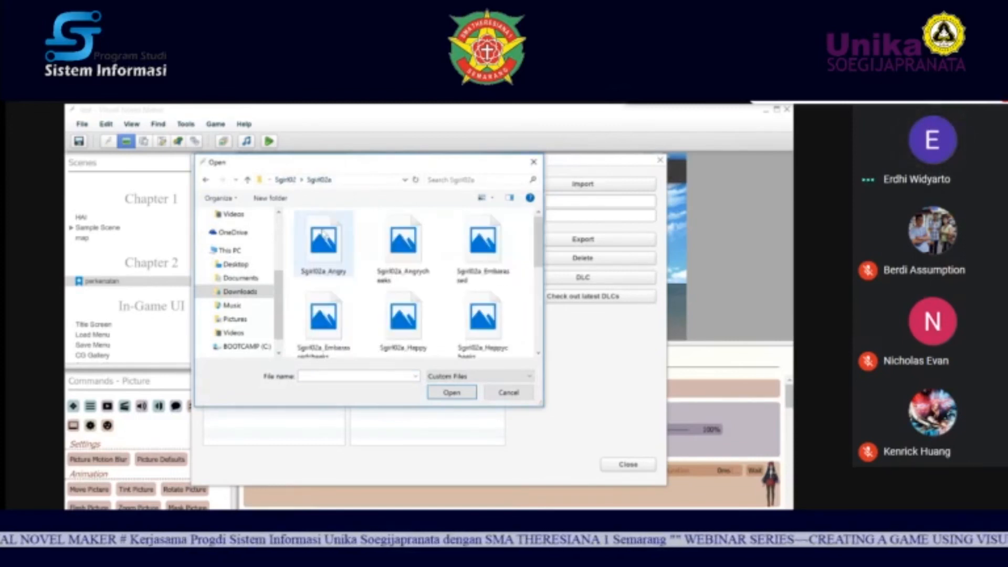
Step: Import the Sgirl02a expression images into the new group, check the group's contents, and close the Resource Manager
left_click(325, 236)
key("shift+Right")
key("shift+Right")
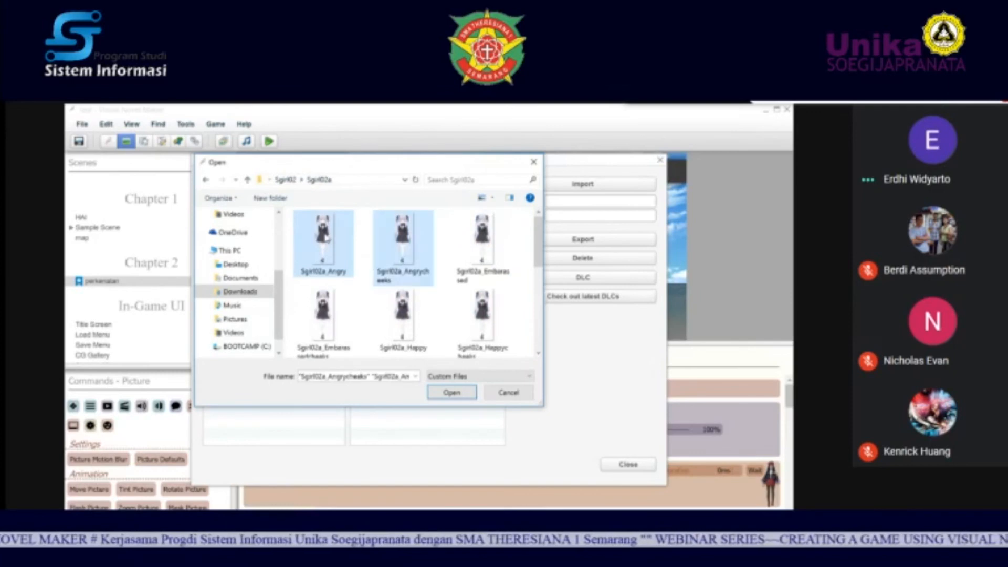
key("shift+Down")
key("shift+Down")
key("shift+Down")
key("shift+Down")
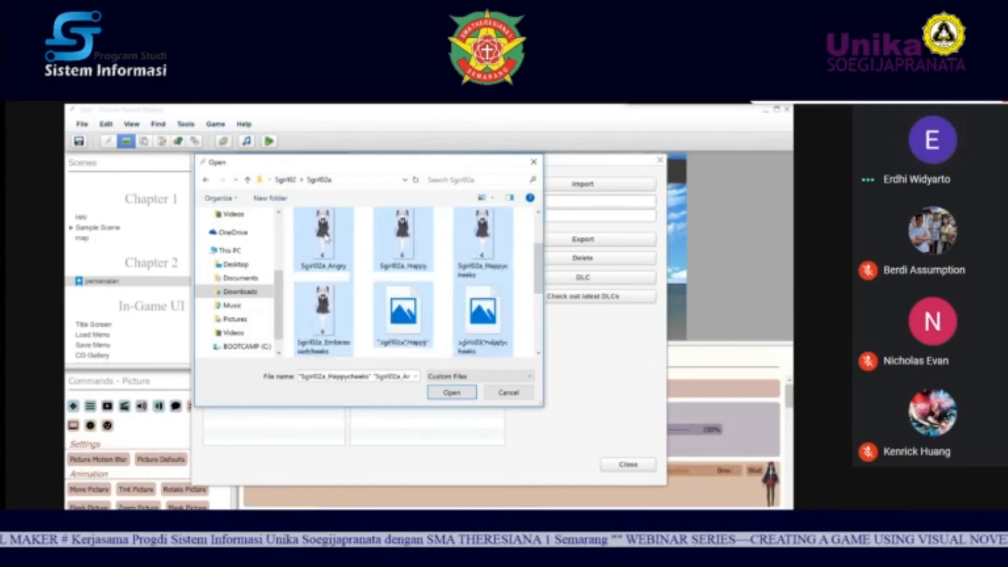
left_click(451, 393)
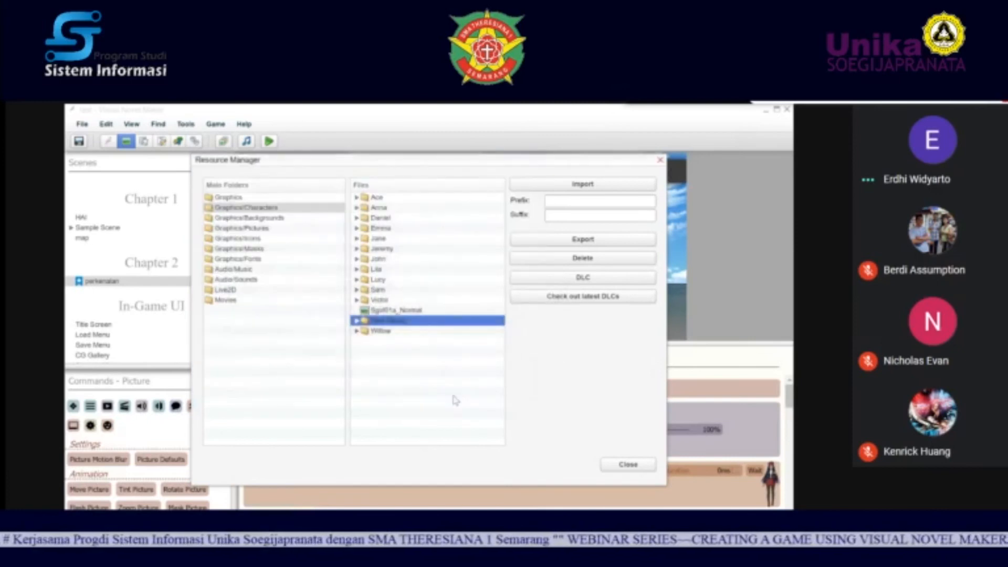
left_click(357, 321)
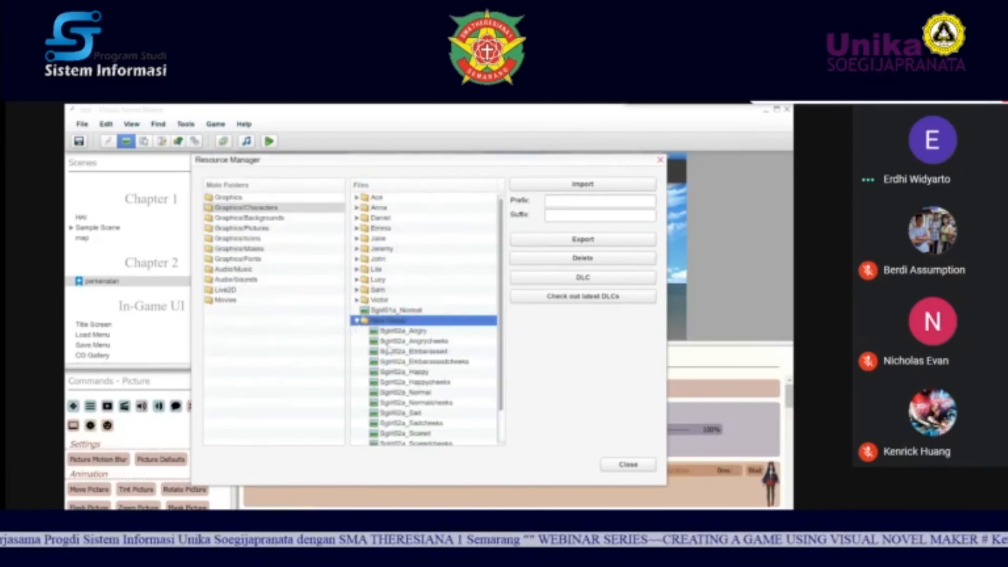
left_click(362, 321)
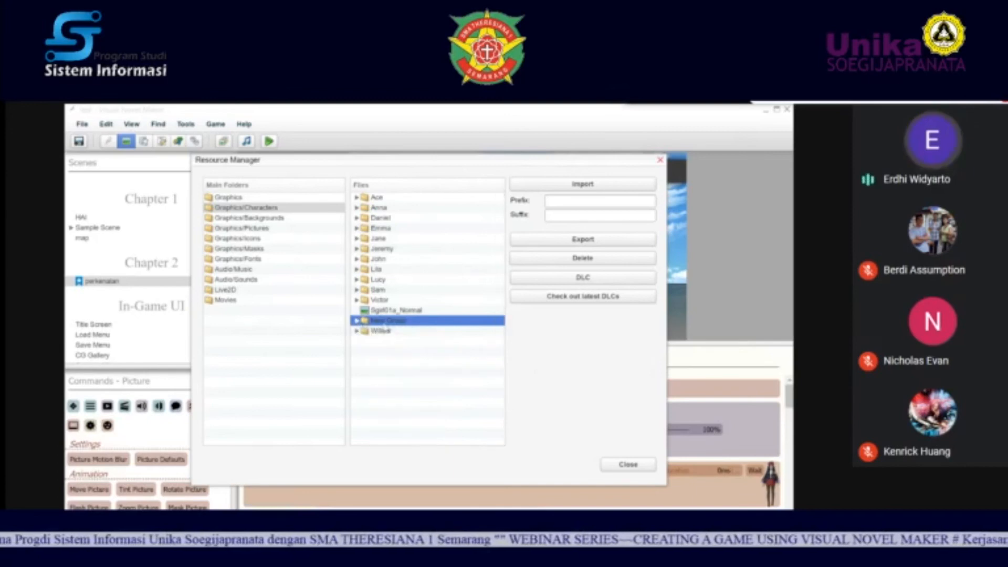
left_click(628, 464)
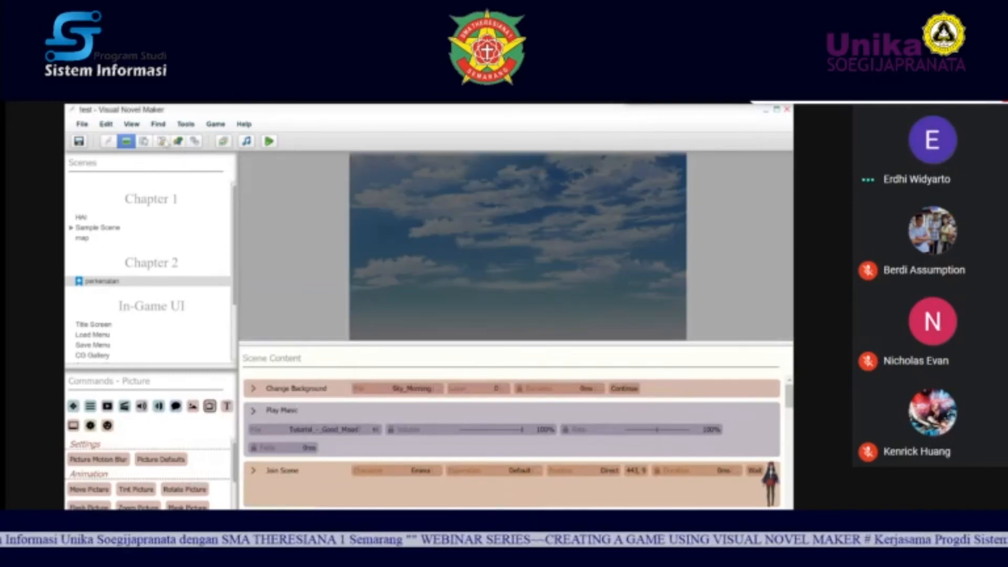
Step: Examine the records of the Characters, Character Expressions and CG Gallery collections in the database
left_click(143, 142)
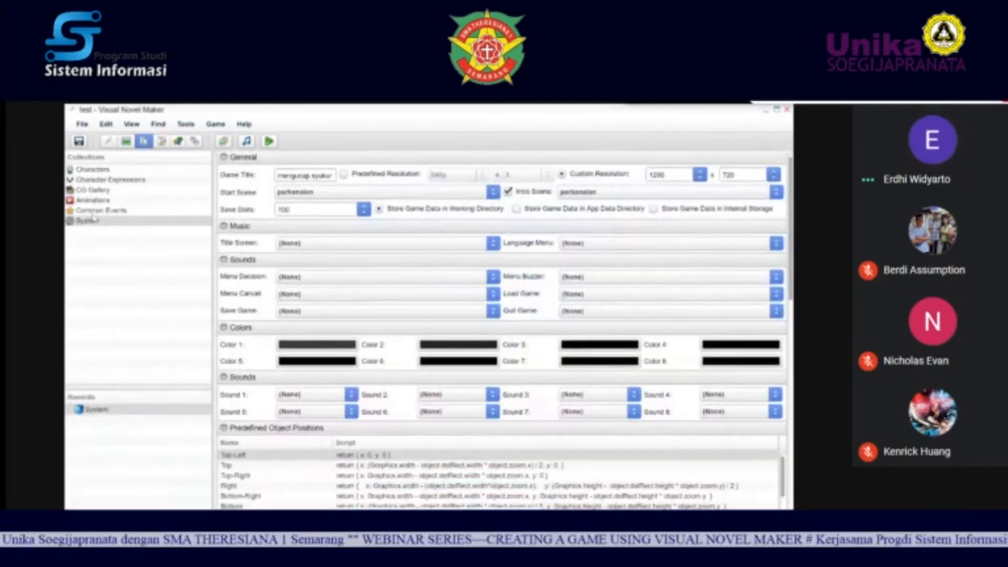
left_click(93, 171)
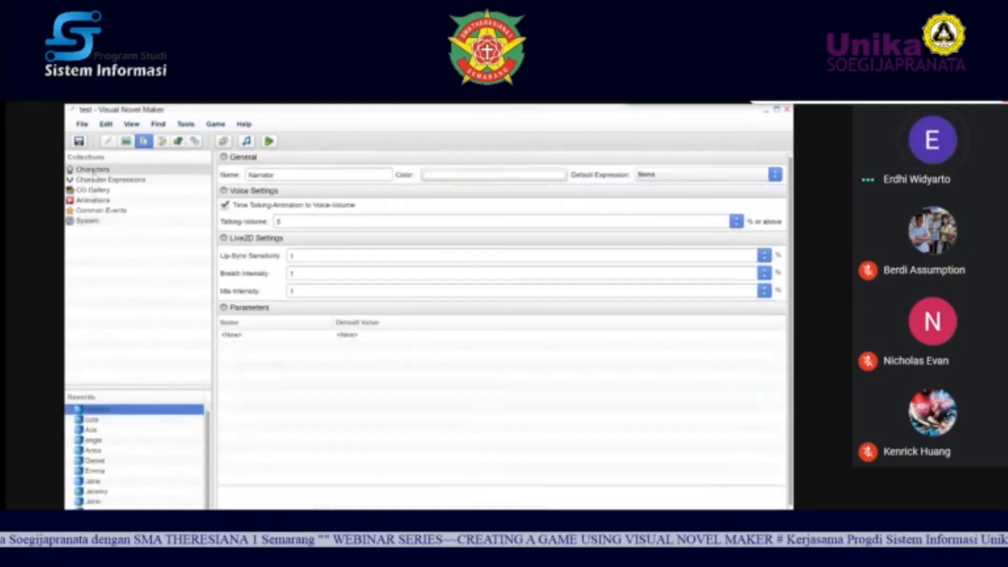
scroll(207, 482, "down", 1)
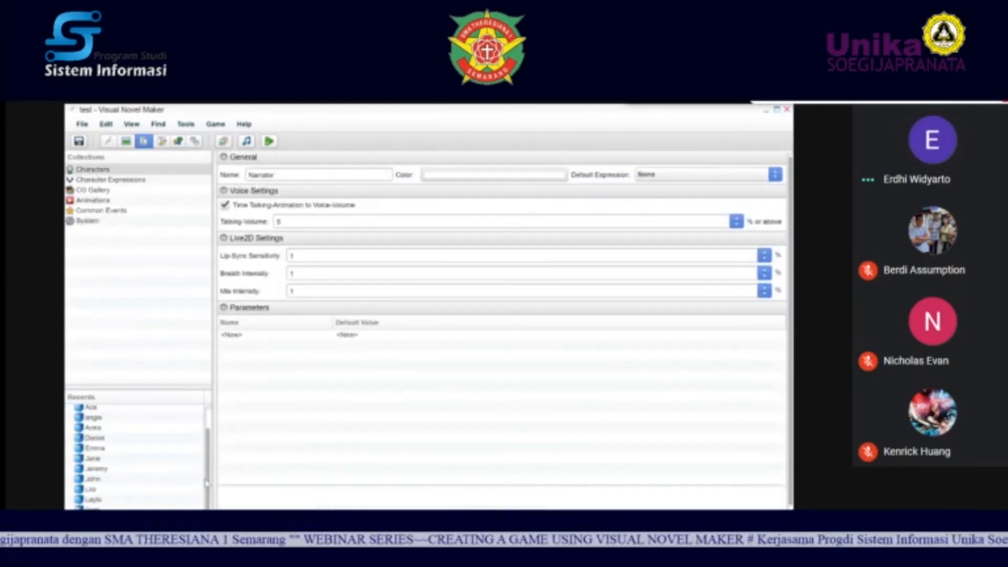
left_click_drag(203, 497, 208, 432)
scroll(207, 429, "down", 1)
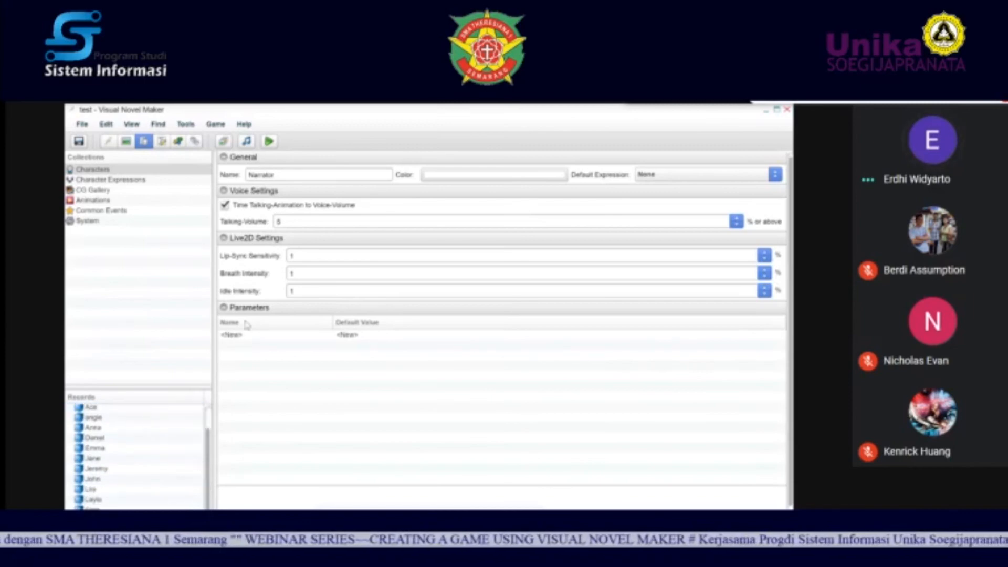
left_click(132, 180)
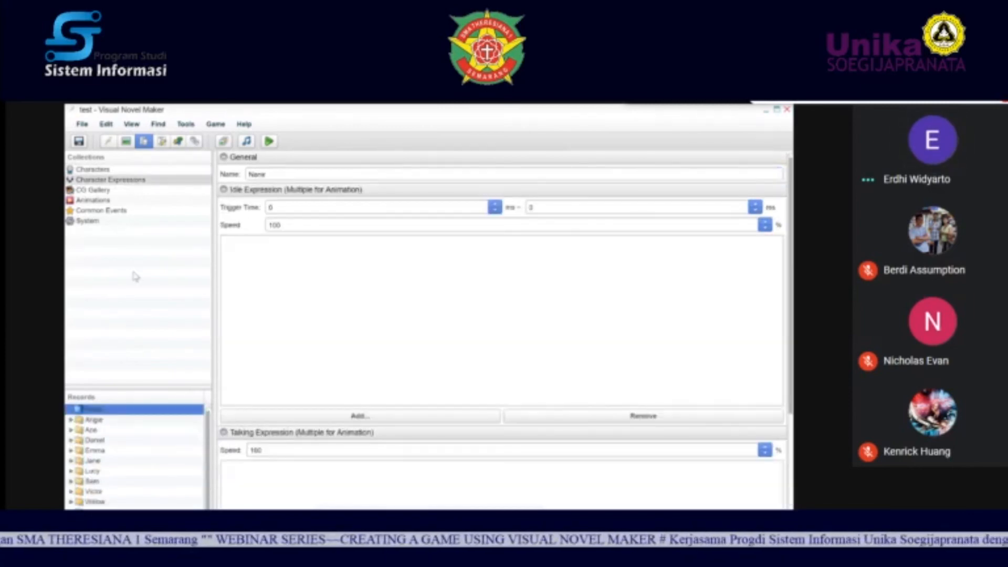
scroll(208, 495, "down", 1)
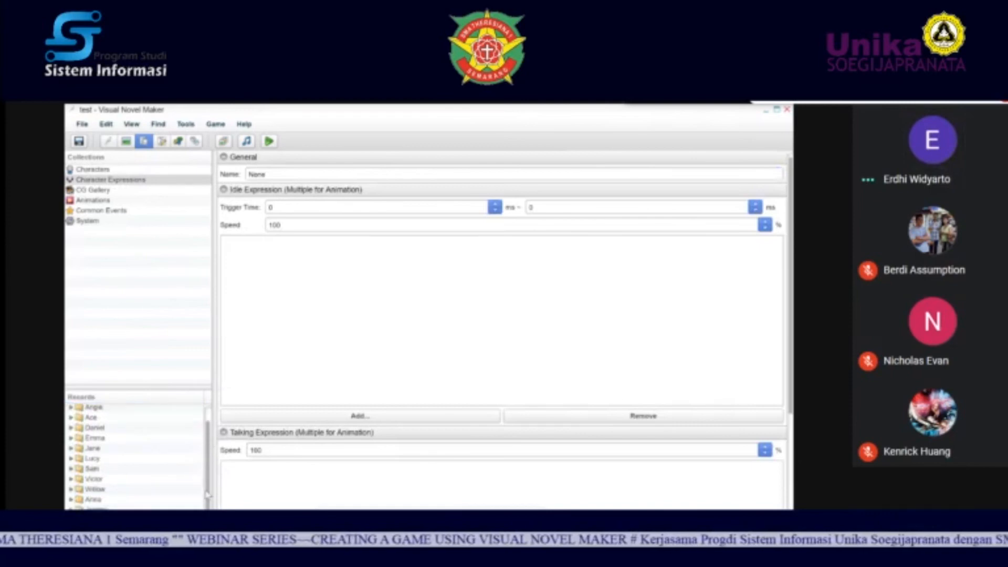
left_click_drag(207, 494, 212, 418)
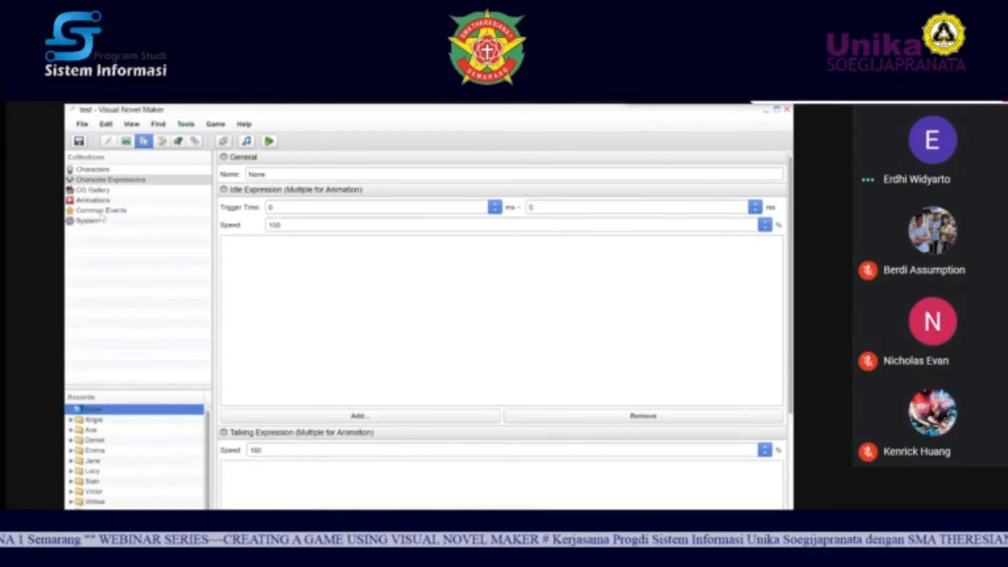
left_click(101, 210)
left_click(99, 191)
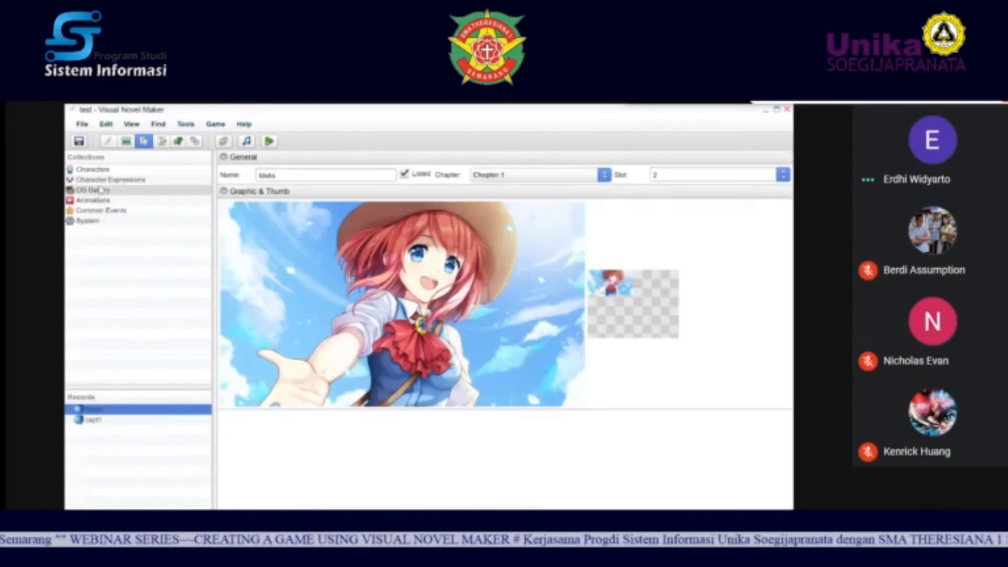
left_click(100, 180)
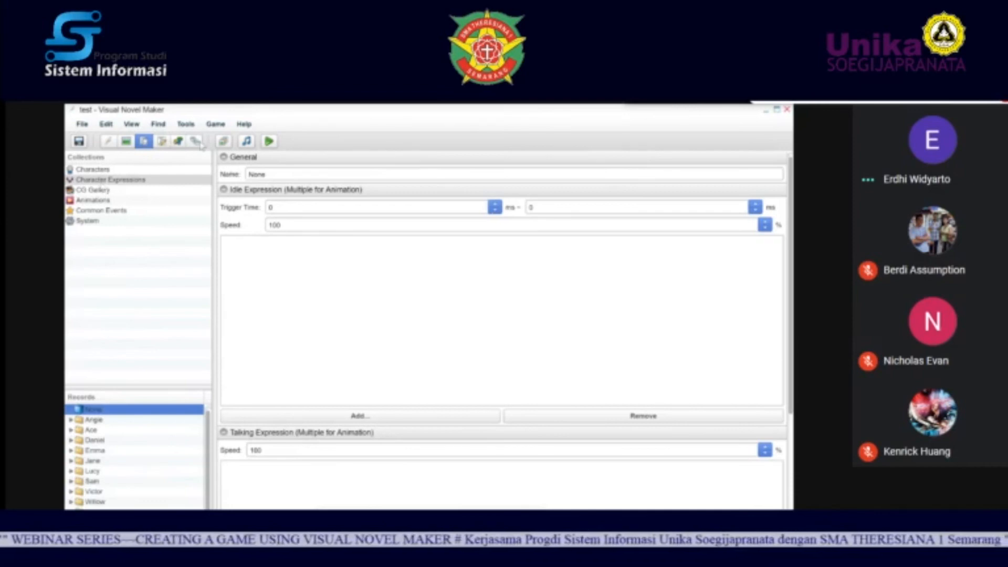
Step: Check the Graphics/Characters and Graphics/Backgrounds files in the Resource Manager, then close it
left_click(223, 141)
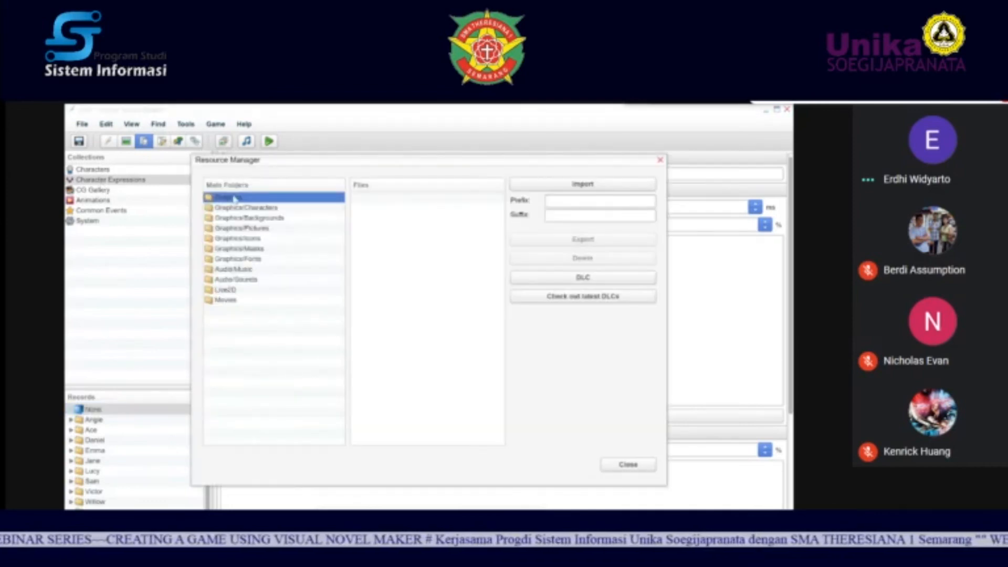
left_click(242, 208)
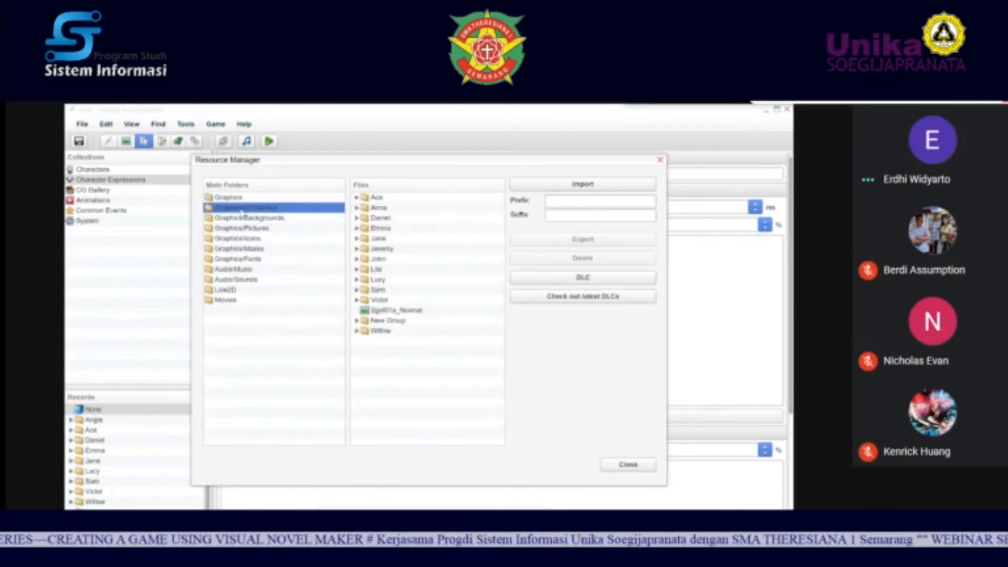
left_click(383, 320)
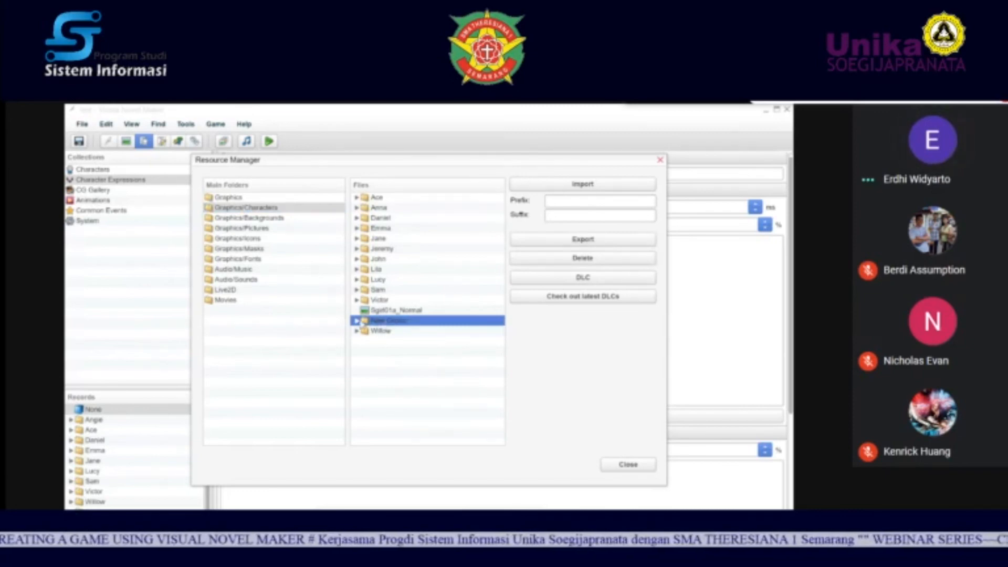
left_click(260, 219)
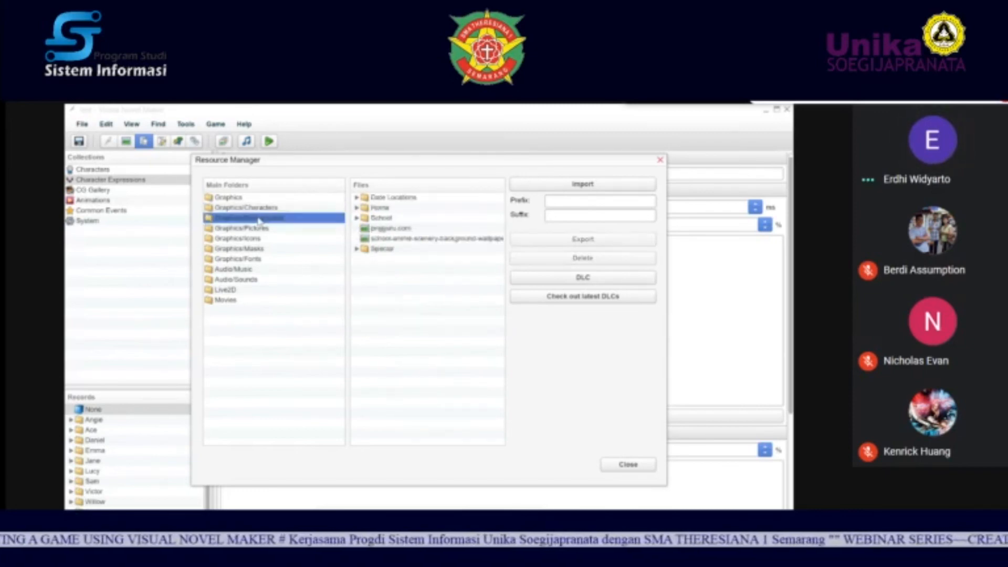
key("Up")
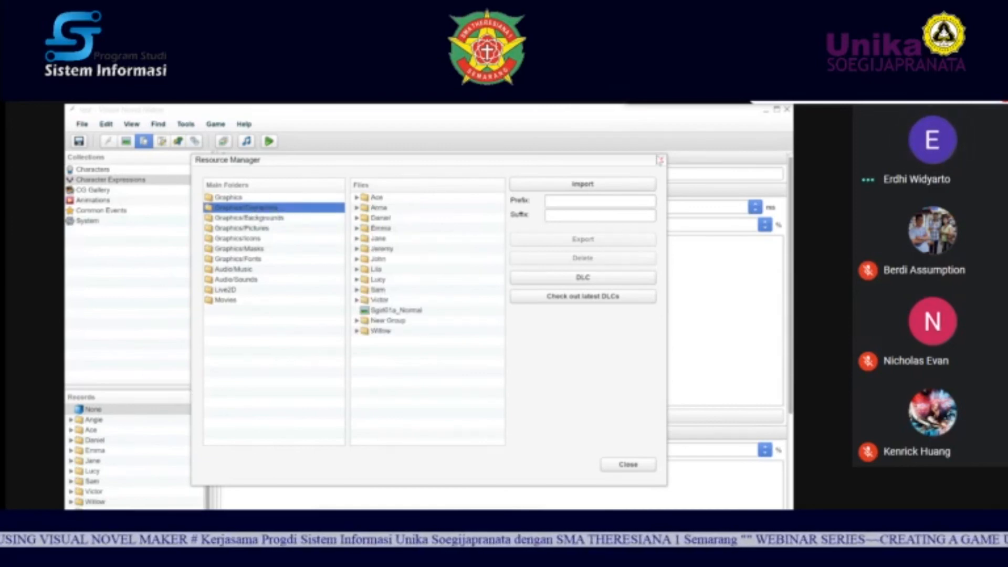
left_click(662, 161)
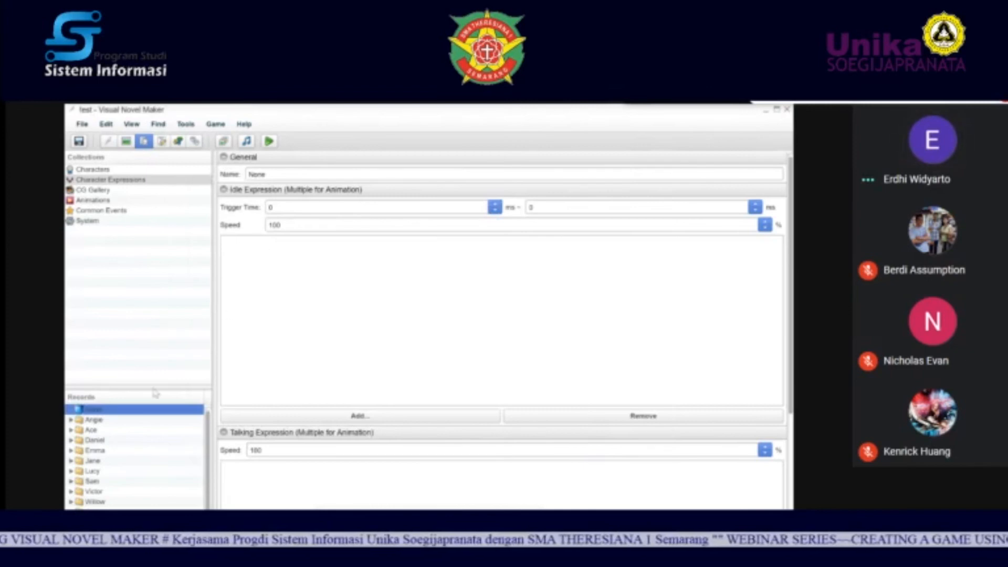
Step: Add a new record below Narrator in the Characters collection and select it
left_click(93, 169)
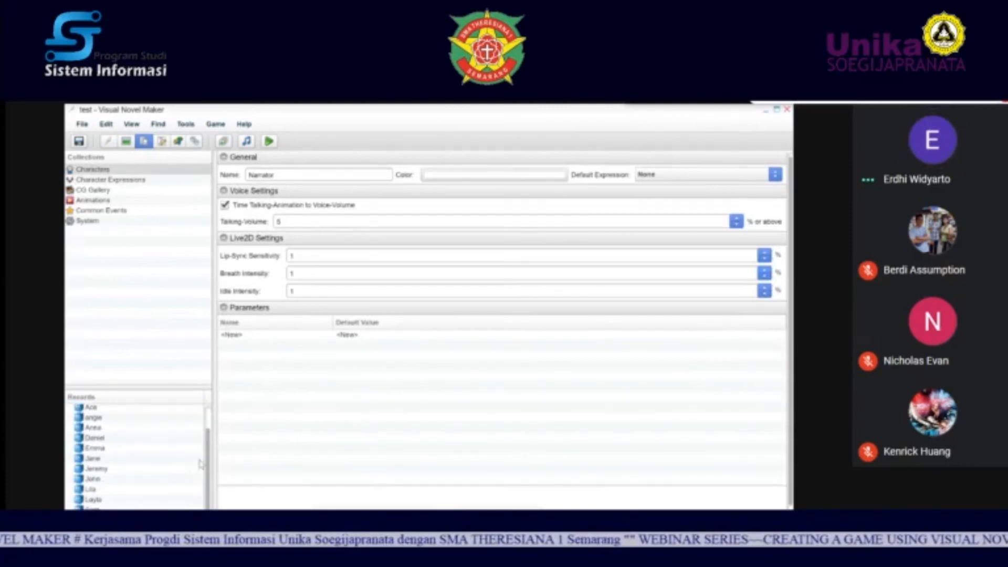
left_click_drag(210, 452, 209, 431)
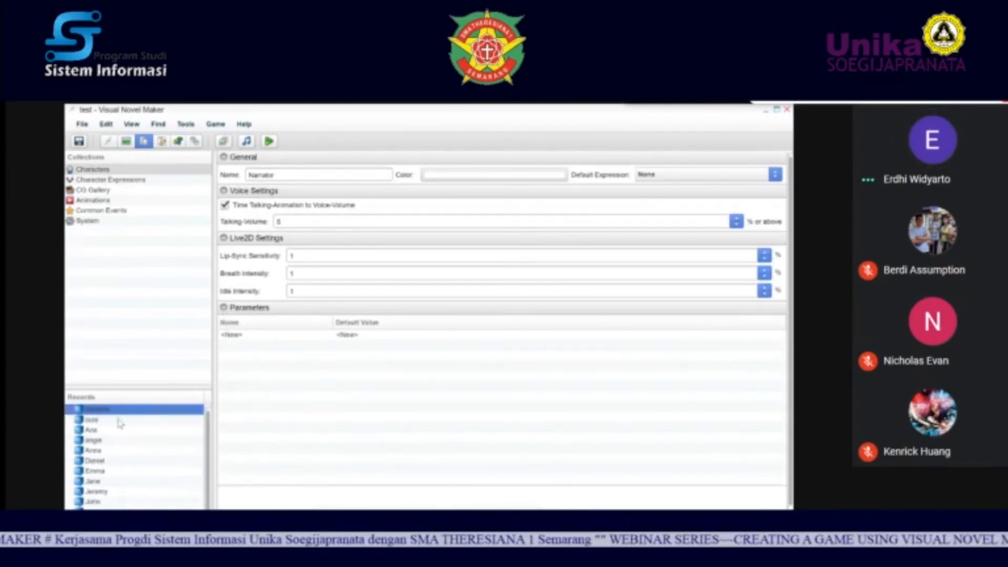
right_click(119, 424)
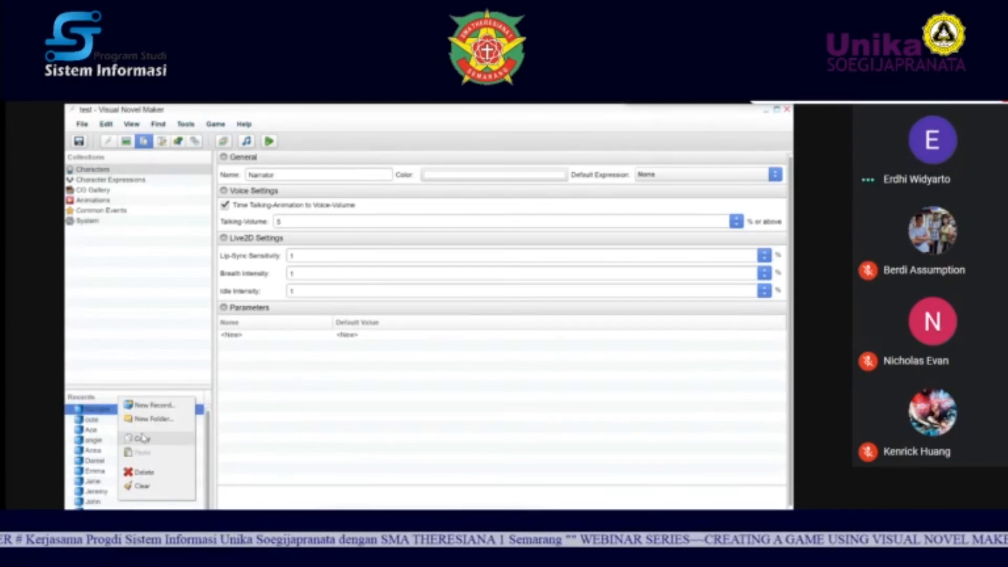
left_click(150, 406)
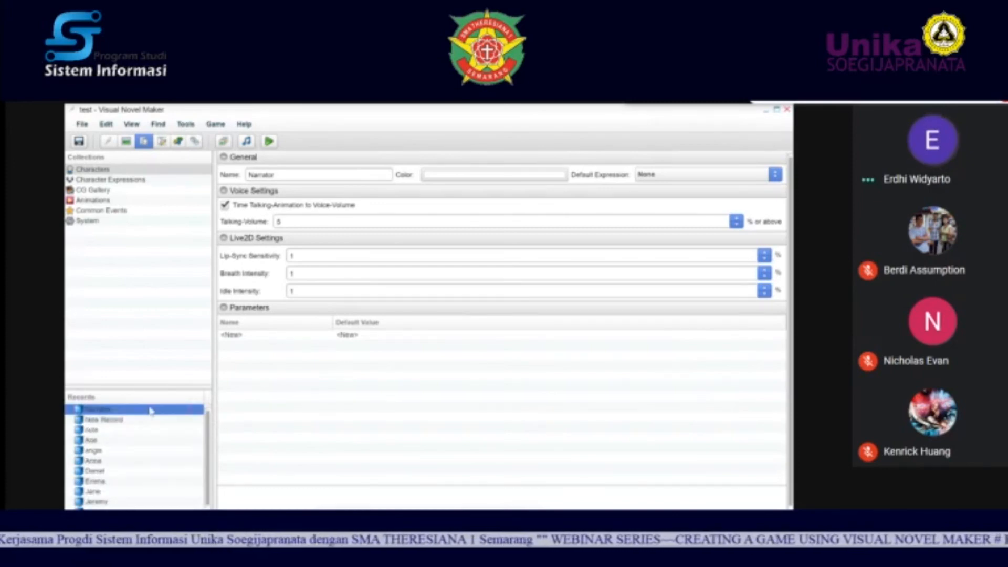
left_click(118, 423)
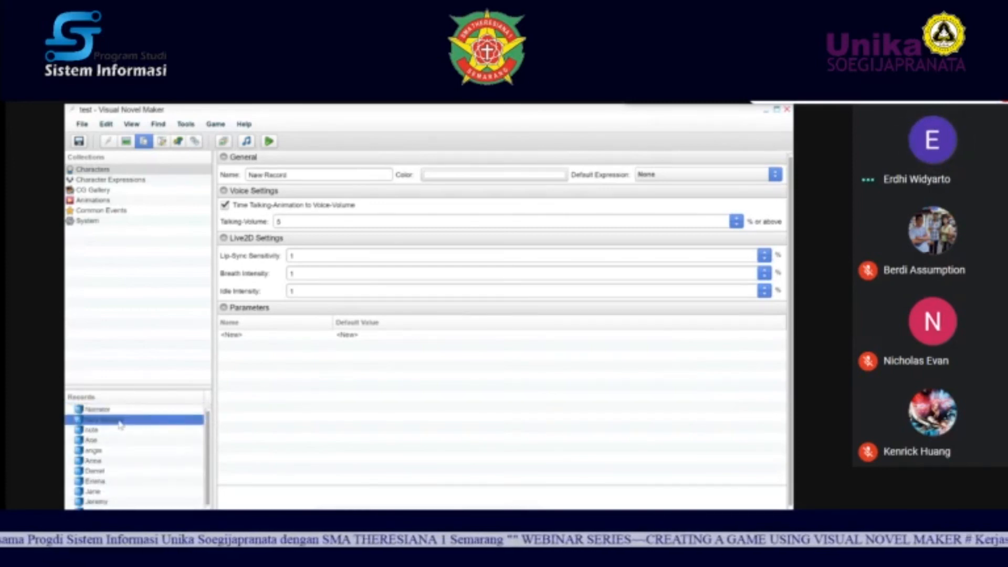
Step: Rename the new character record as massha
left_click(288, 174)
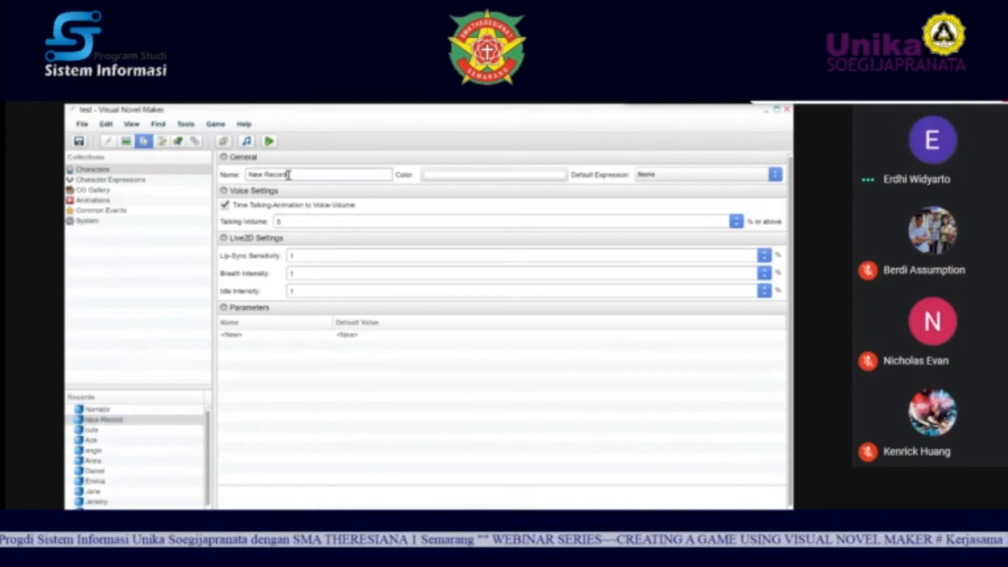
key("BackSpace")
key("BackSpace")
key("BackSpace")
key("BackSpace")
key("BackSpace")
key("BackSpace")
key("BackSpace")
key("BackSpace")
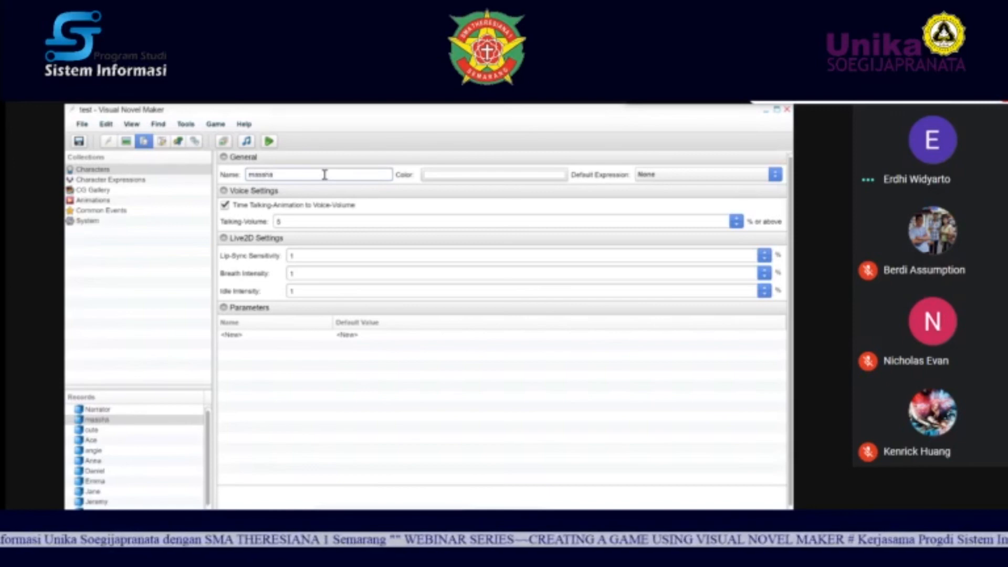
double_click(325, 175)
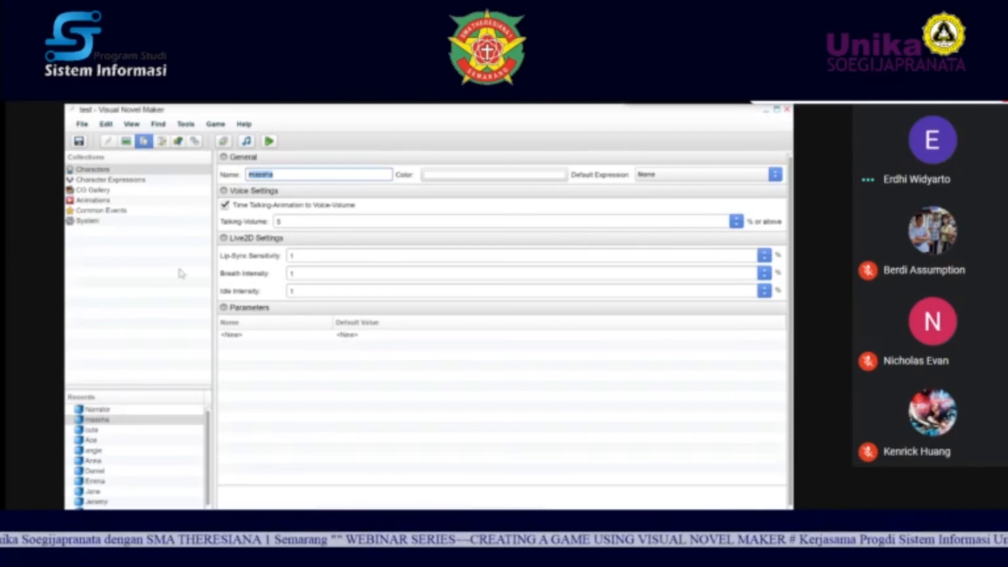
Step: Look through the Character Expressions records and the Resource Manager's character, picture and background files, then close the manager
left_click(112, 180)
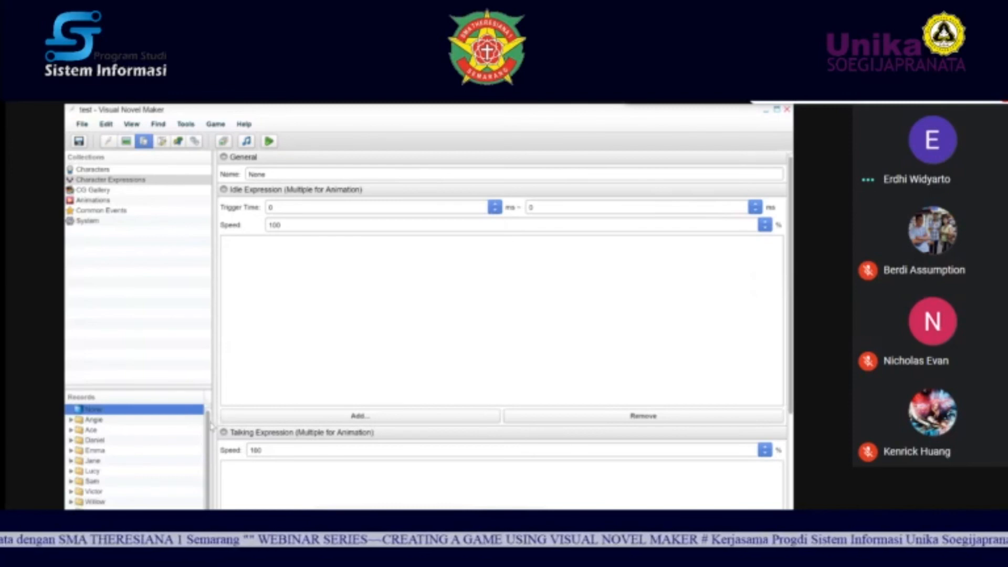
scroll(207, 450, "down", 1)
scroll(207, 450, "up", 1)
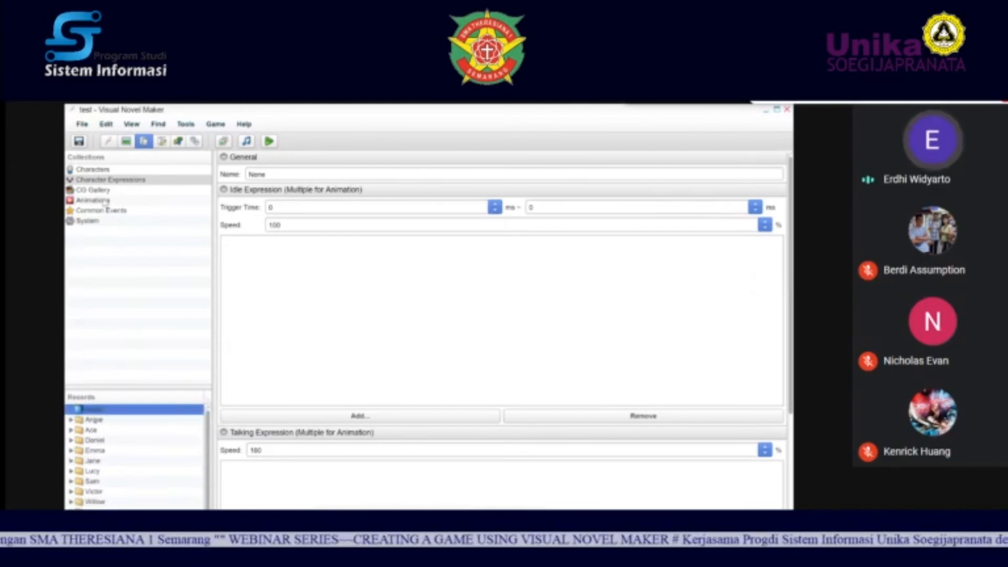
left_click(224, 141)
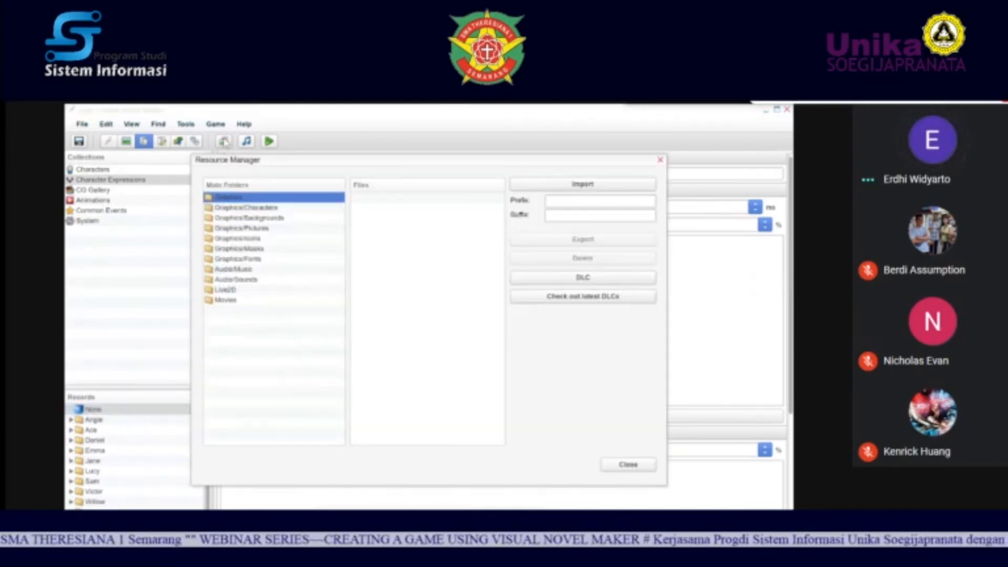
left_click(243, 208)
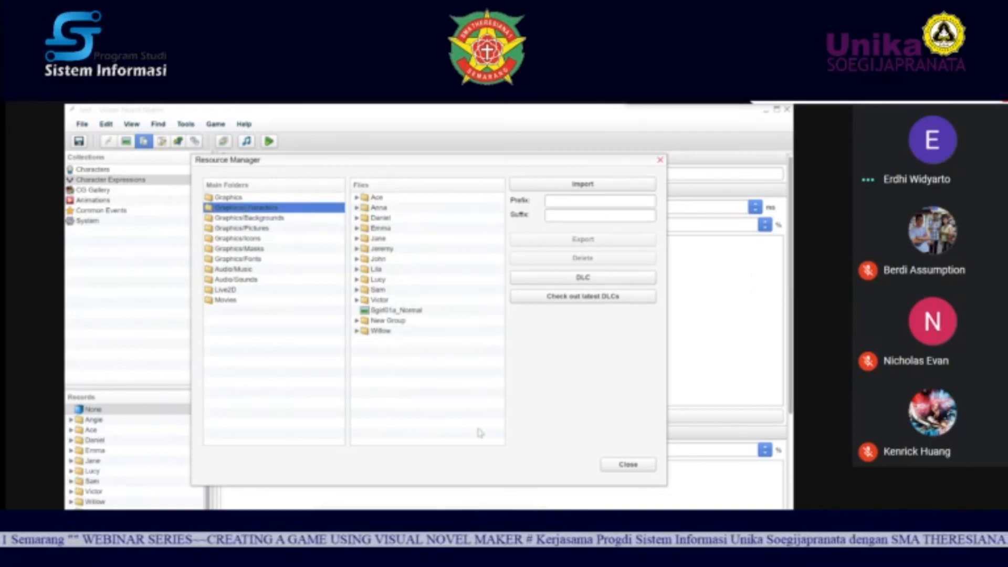
left_click(255, 229)
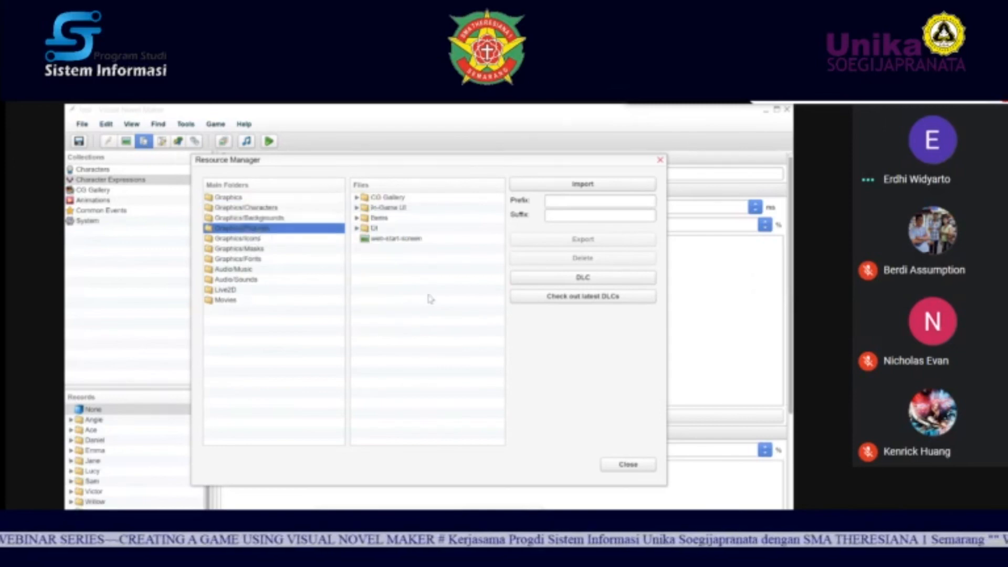
left_click(279, 217)
left_click(645, 463)
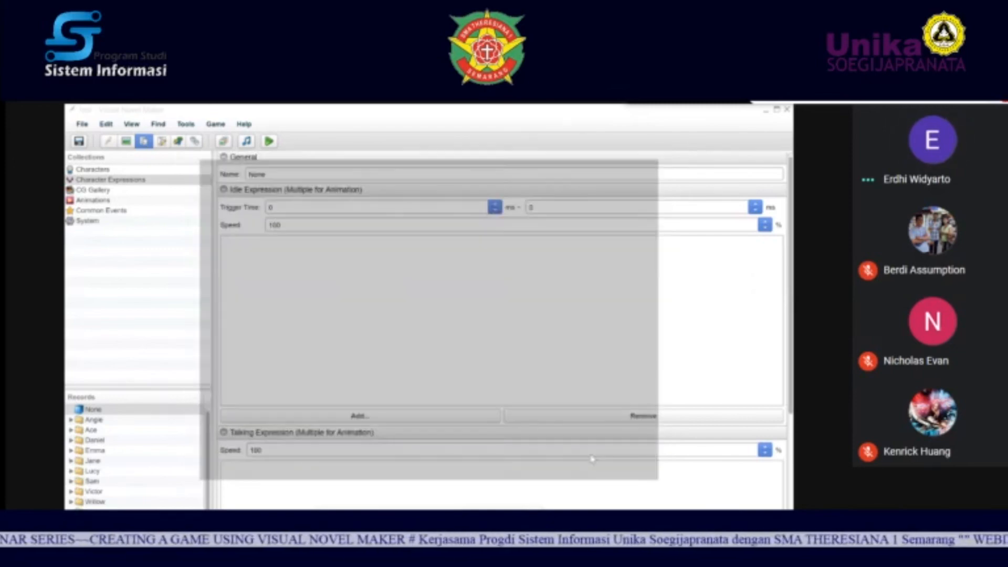
Step: Review the CG Gallery, Character Expressions and language profiles, and return to the massha character's parameters in the database
left_click(92, 190)
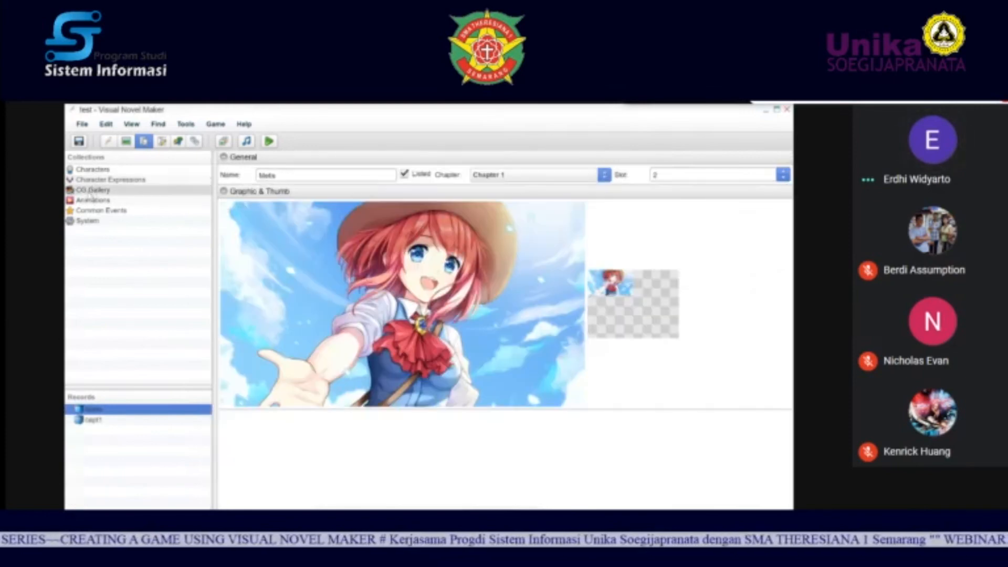
left_click(136, 179)
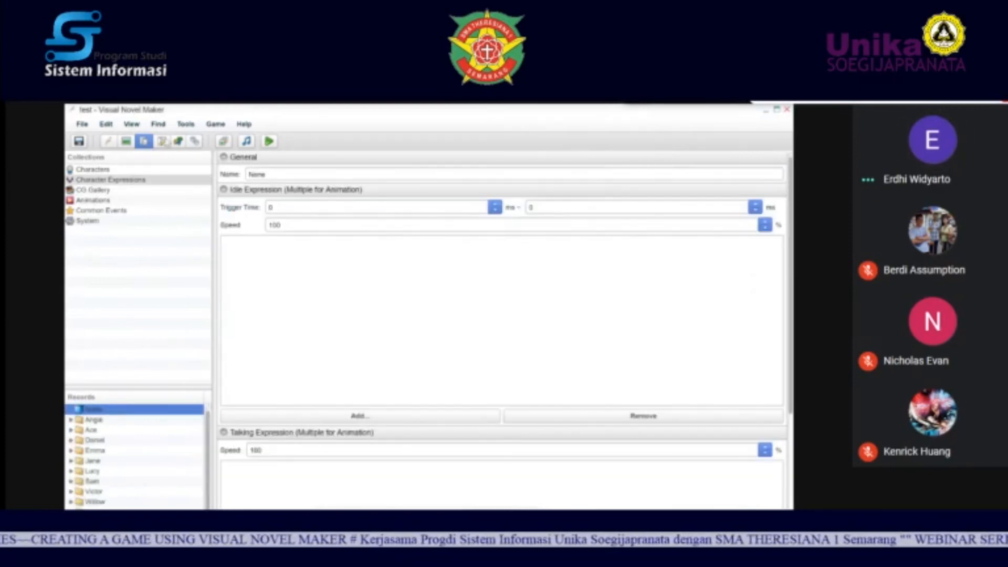
left_click(179, 141)
left_click(195, 141)
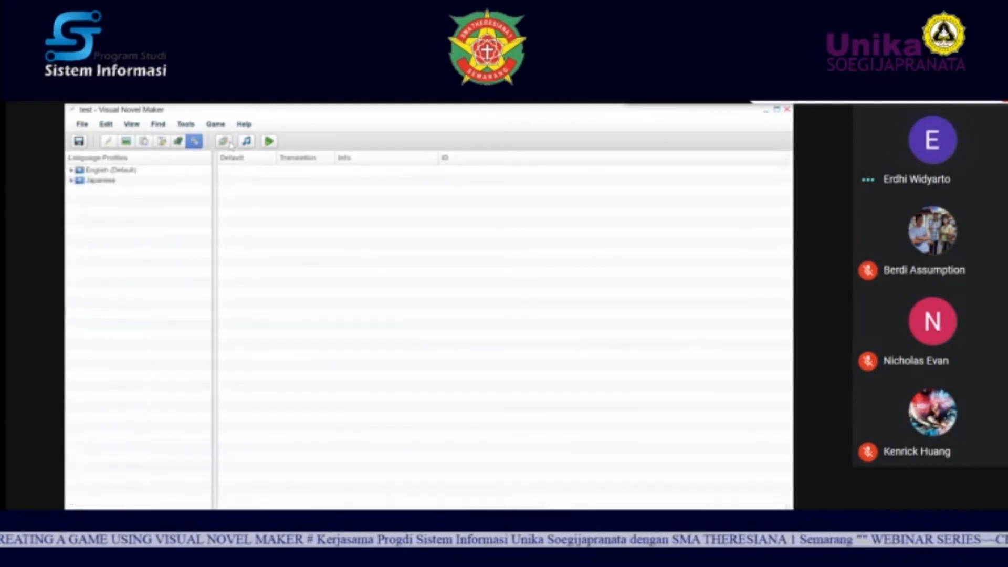
left_click(145, 141)
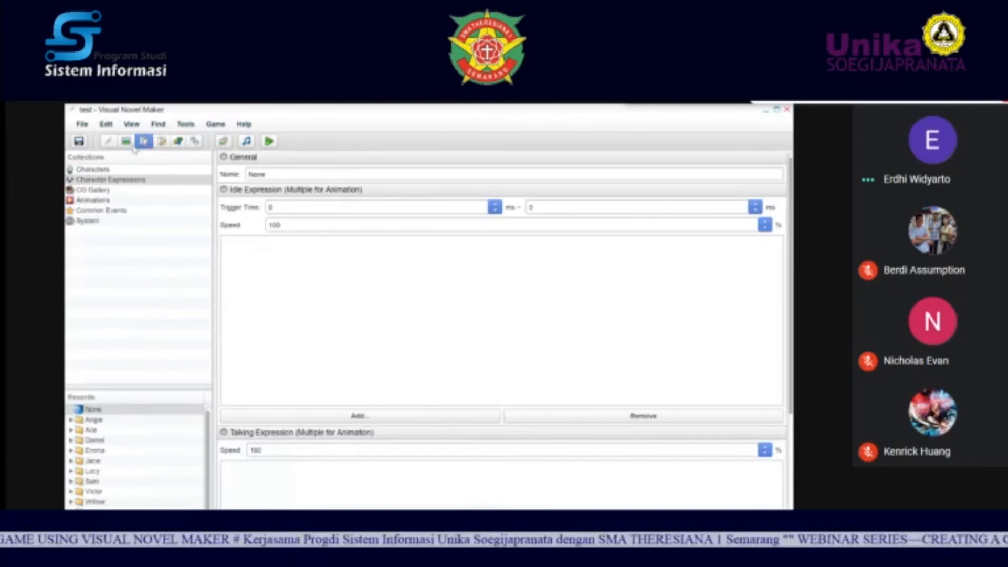
left_click(105, 171)
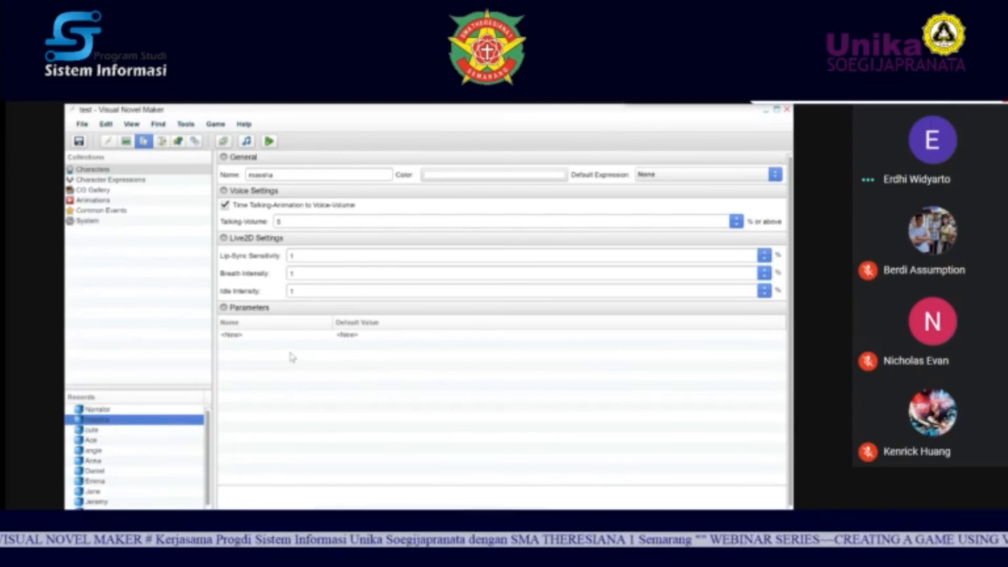
left_click(257, 335)
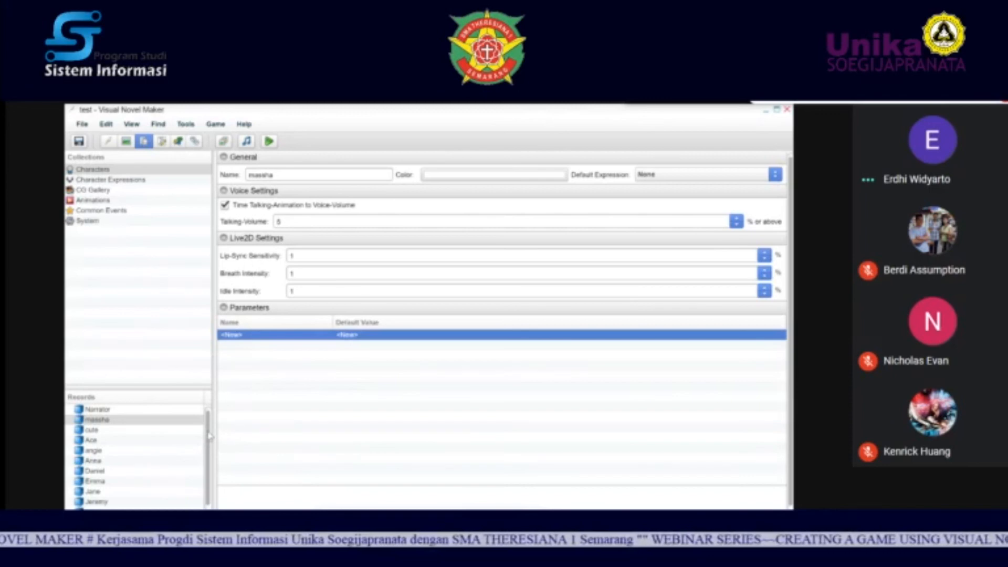
Step: Create a new folder in the Character Expressions records, name it massha, and leave it selected
left_click(123, 180)
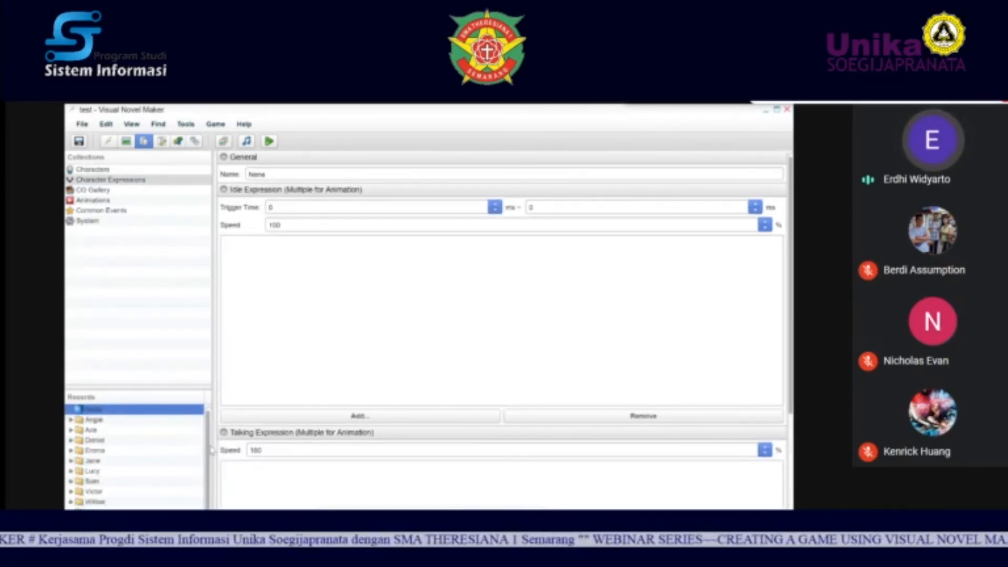
scroll(188, 491, "down", 1)
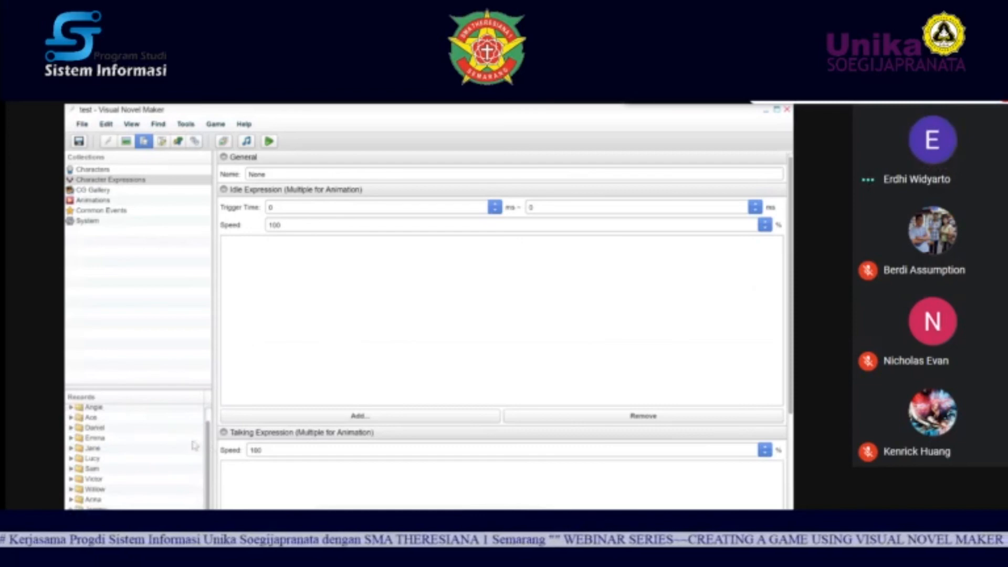
scroll(209, 434, "up", 1)
right_click(121, 415)
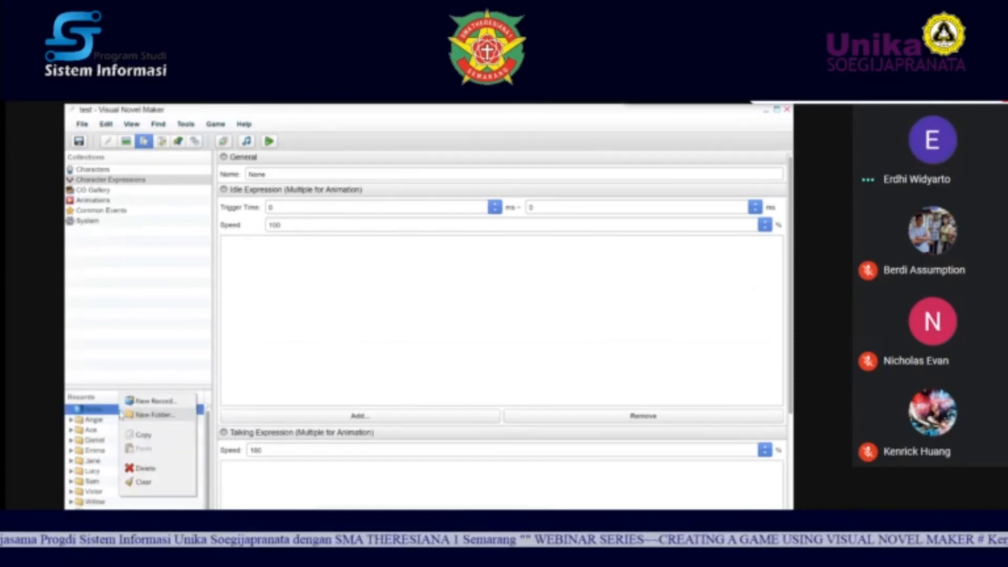
left_click(153, 415)
left_click(111, 420)
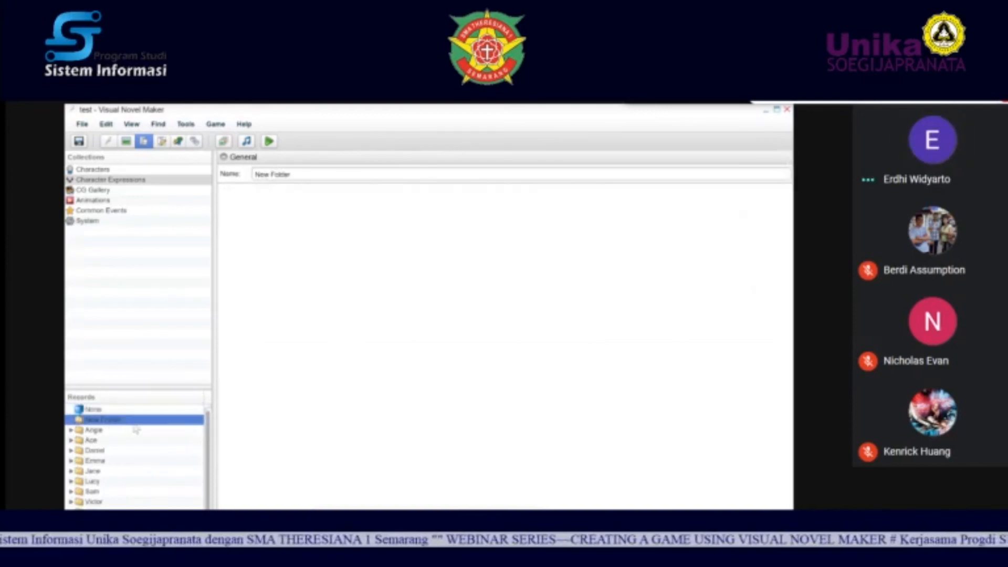
right_click(132, 426)
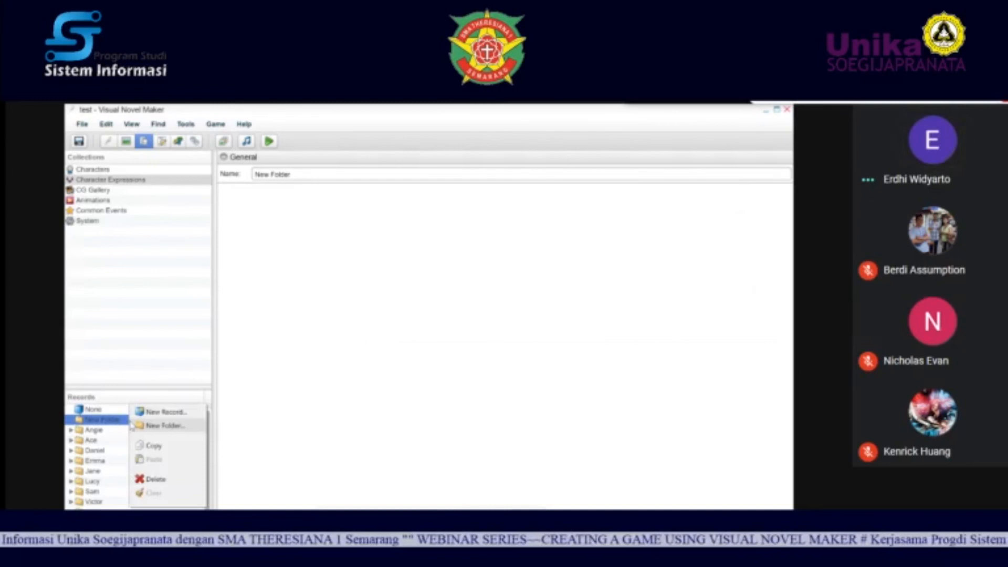
left_click(101, 423)
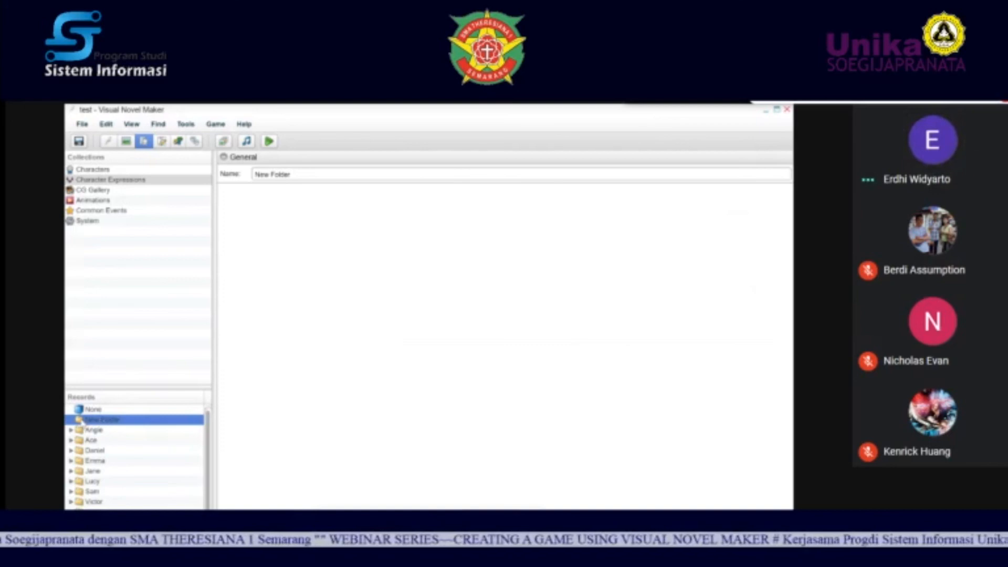
left_click(308, 175)
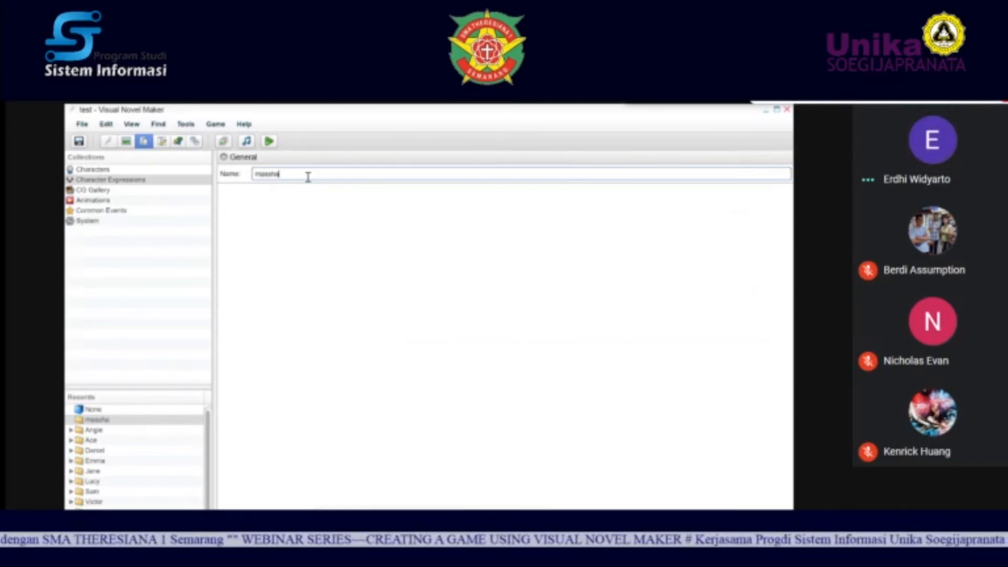
left_click(139, 423)
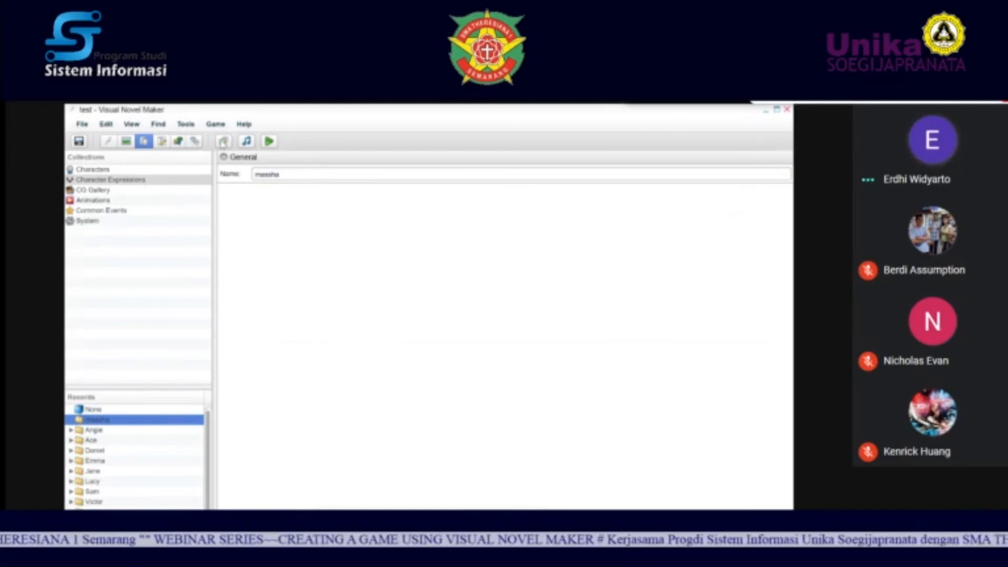
Step: Look through the Resource Manager's background, character, mask, font, movie and icon folders, then close the manager
left_click(223, 142)
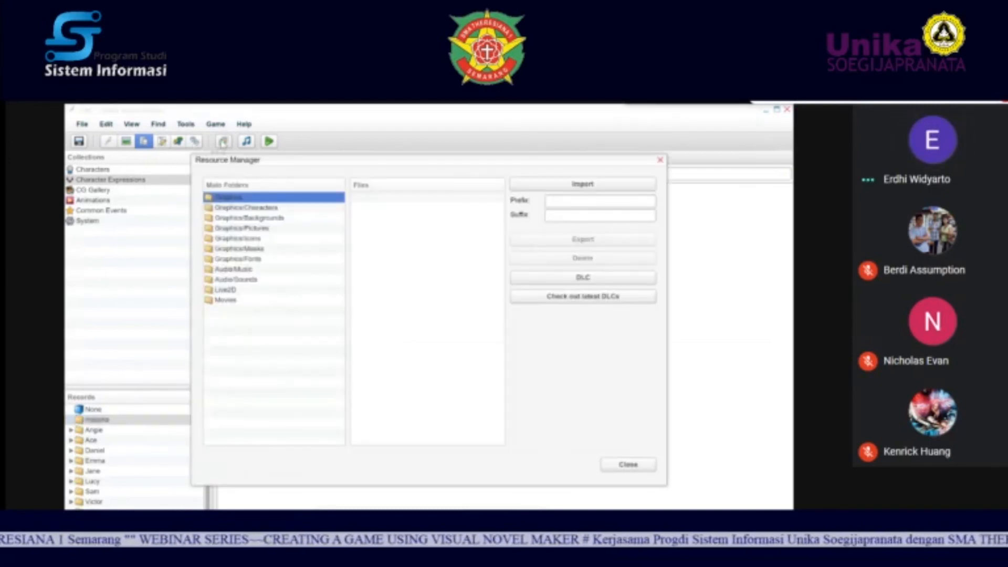
left_click(260, 217)
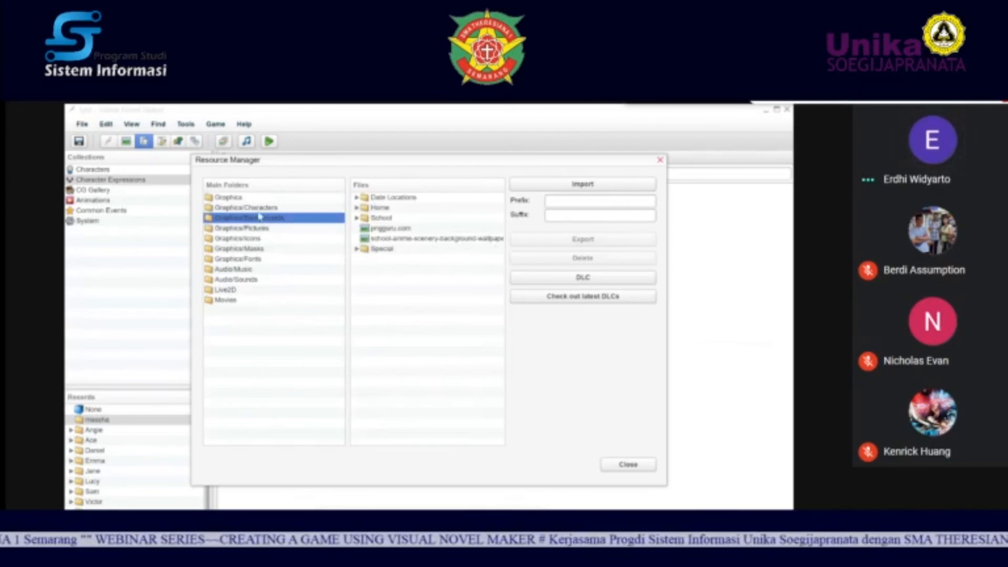
left_click(261, 207)
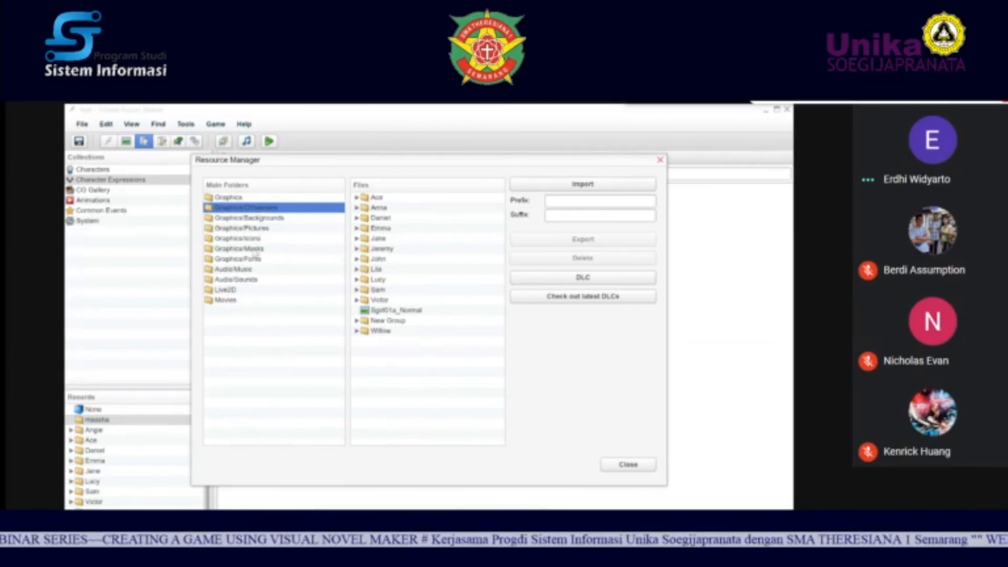
left_click(252, 248)
left_click(247, 259)
left_click(225, 300)
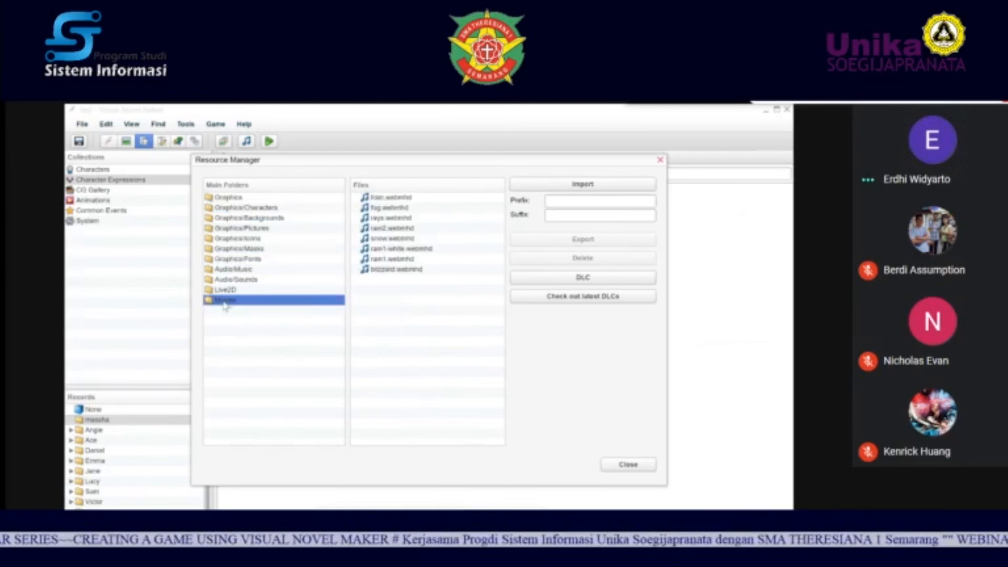
left_click(242, 238)
left_click(243, 249)
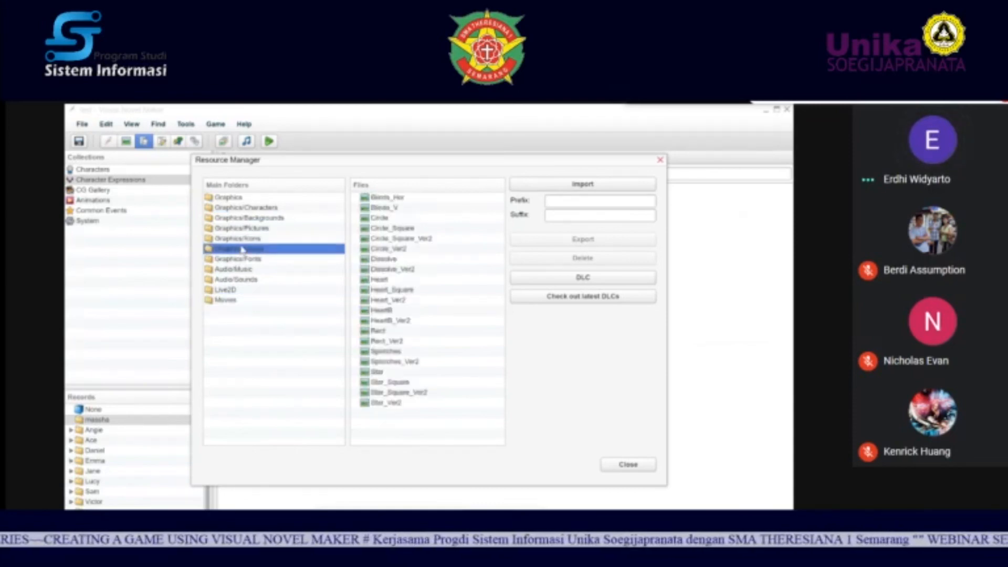
left_click(627, 464)
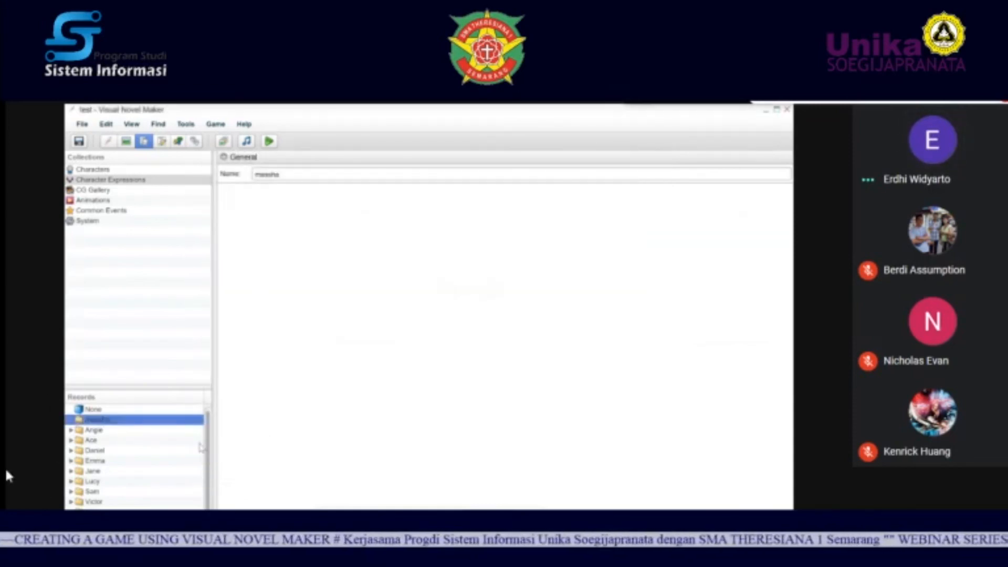
Step: Create a new expression record inside the massha folder and name it sad
left_click_drag(207, 459, 203, 477)
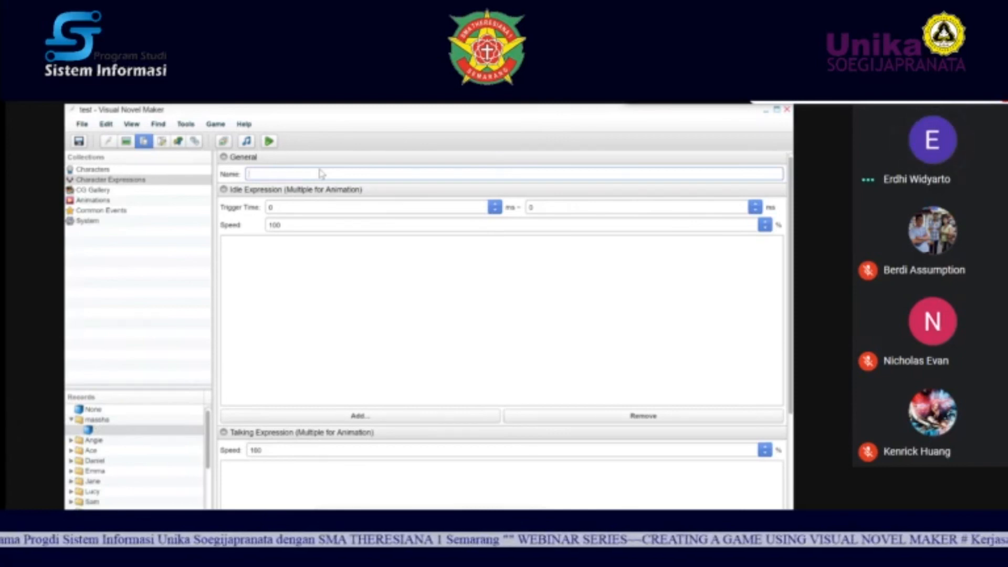
double_click(321, 174)
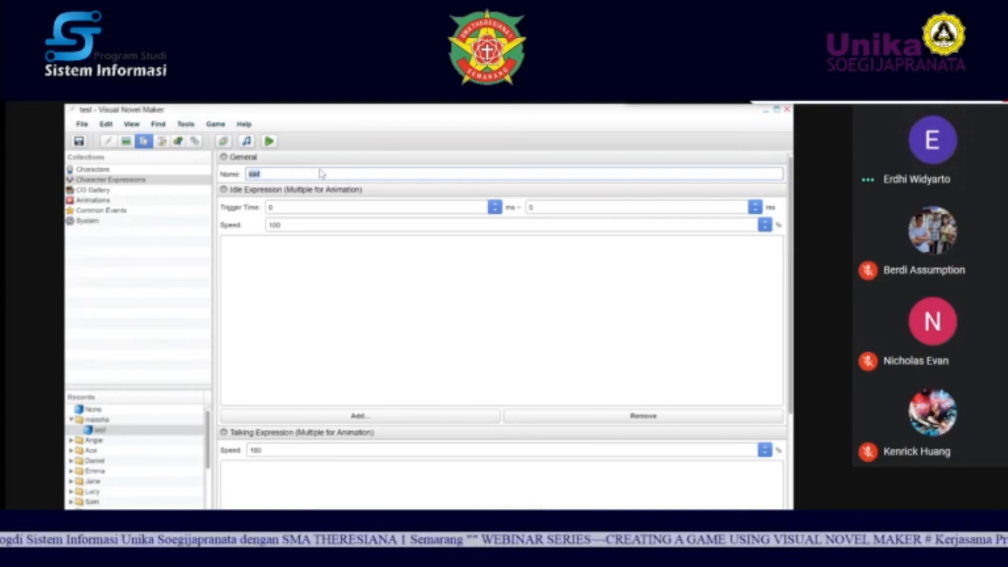
Step: Add Sgirl02a_Sad from New Group as the sad record's idle expression and save the project
left_click(345, 418)
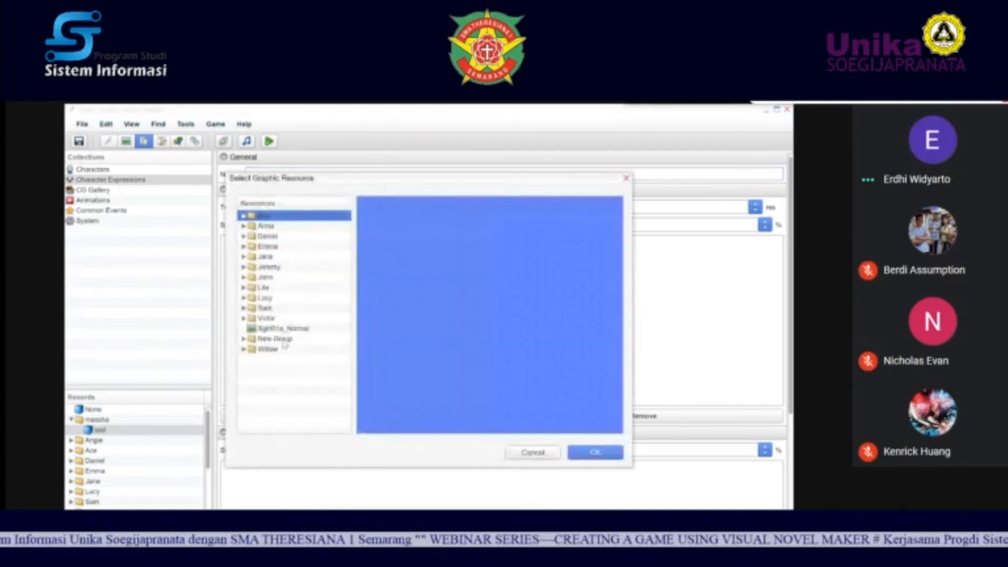
left_click(243, 339)
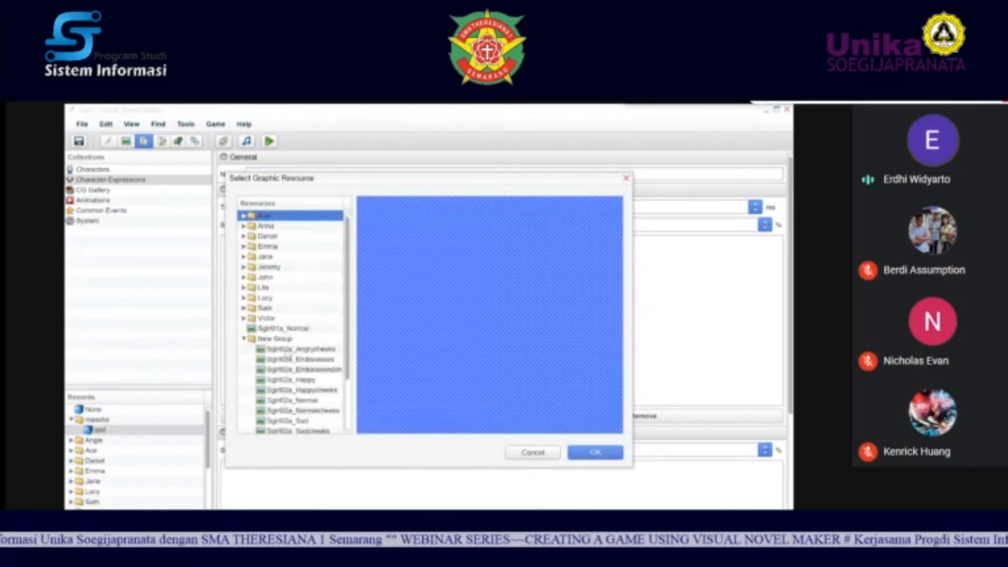
left_click(294, 350)
scroll(349, 328, "down", 2)
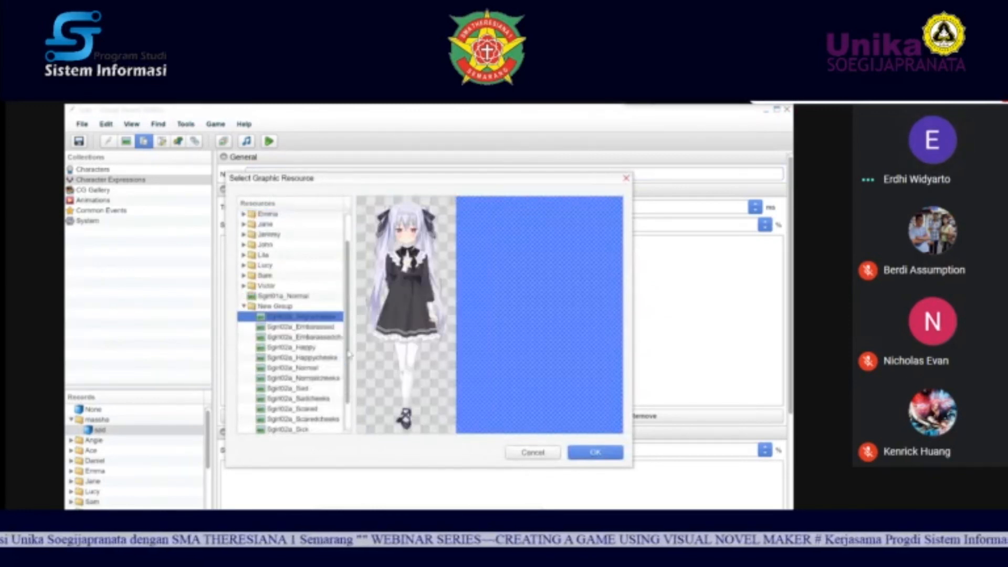
left_click(307, 357)
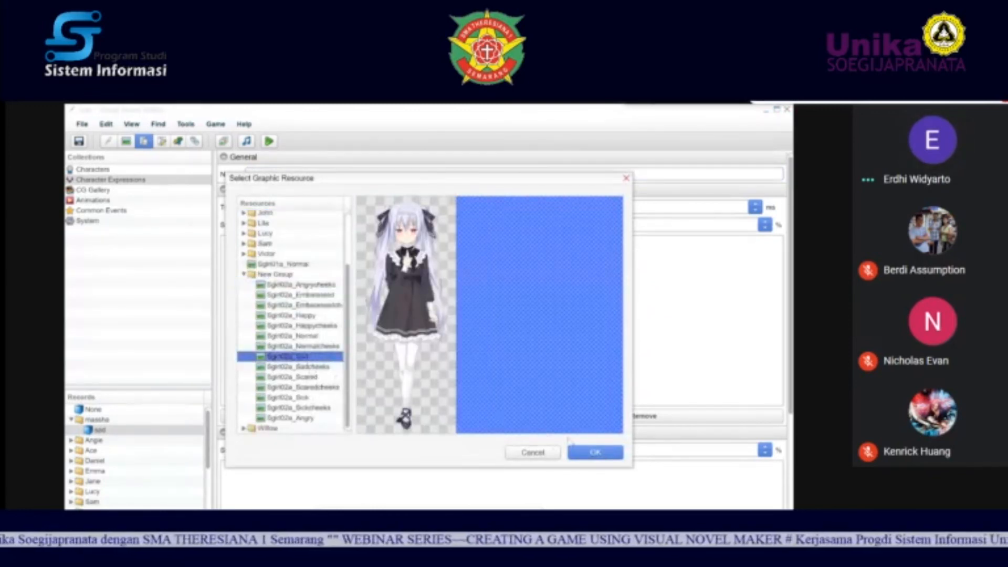
left_click(583, 451)
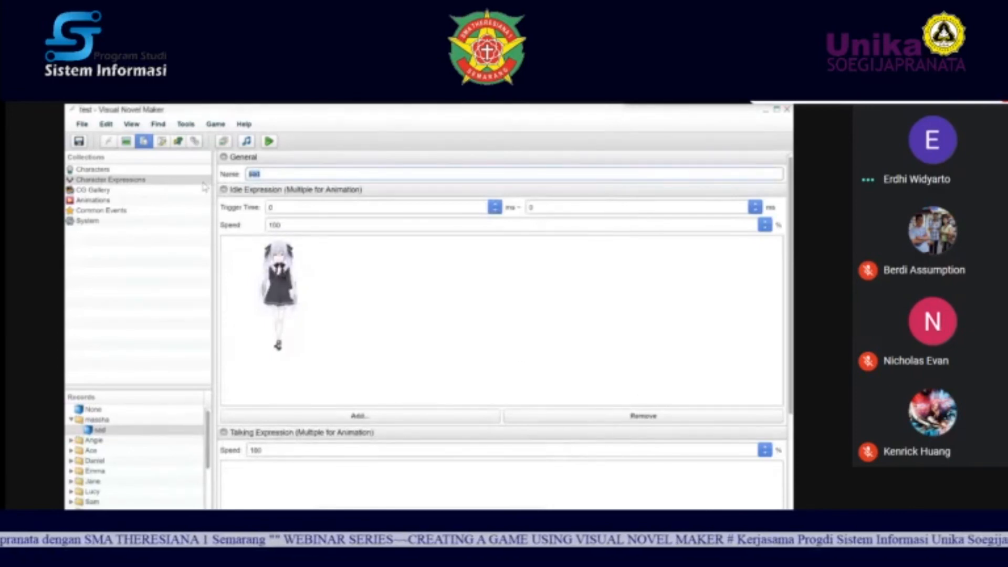
left_click(79, 141)
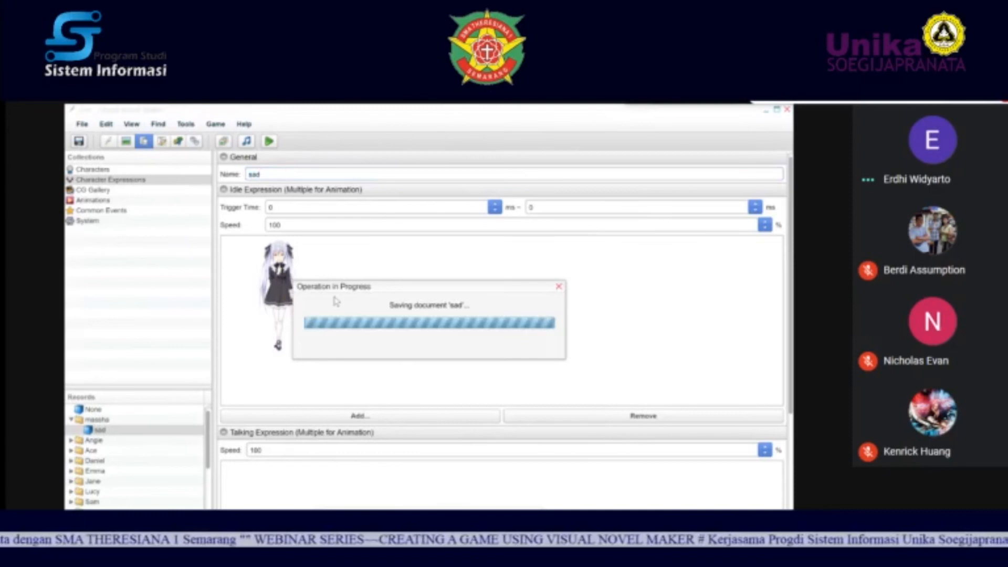
Step: Create another expression record inside the massha folder and name it happy
left_click(110, 420)
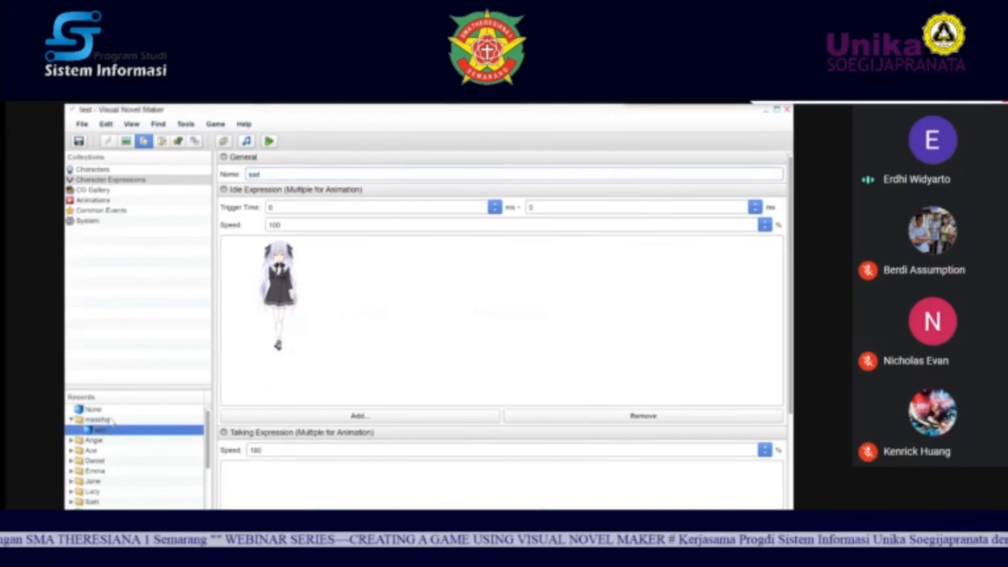
right_click(109, 419)
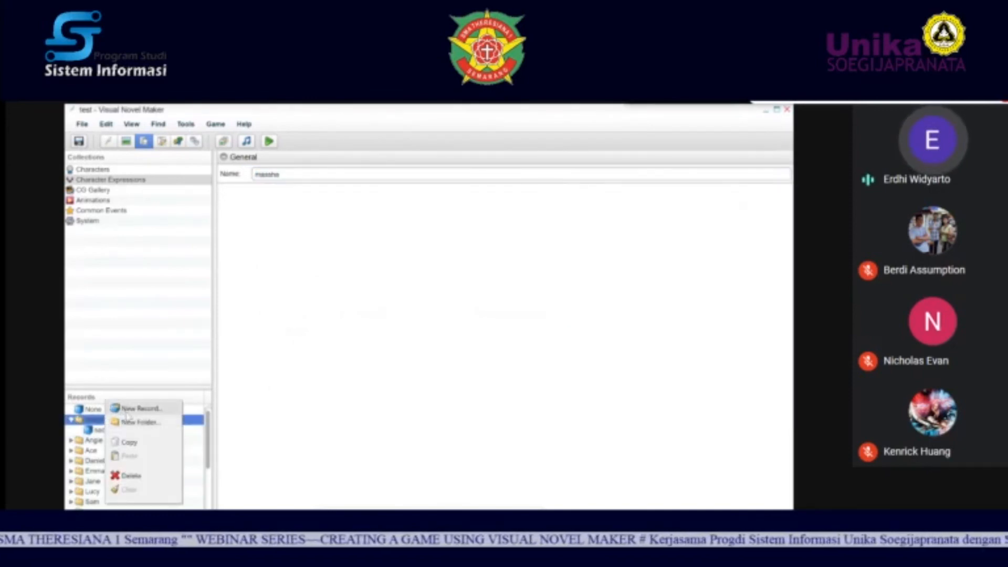
left_click(135, 409)
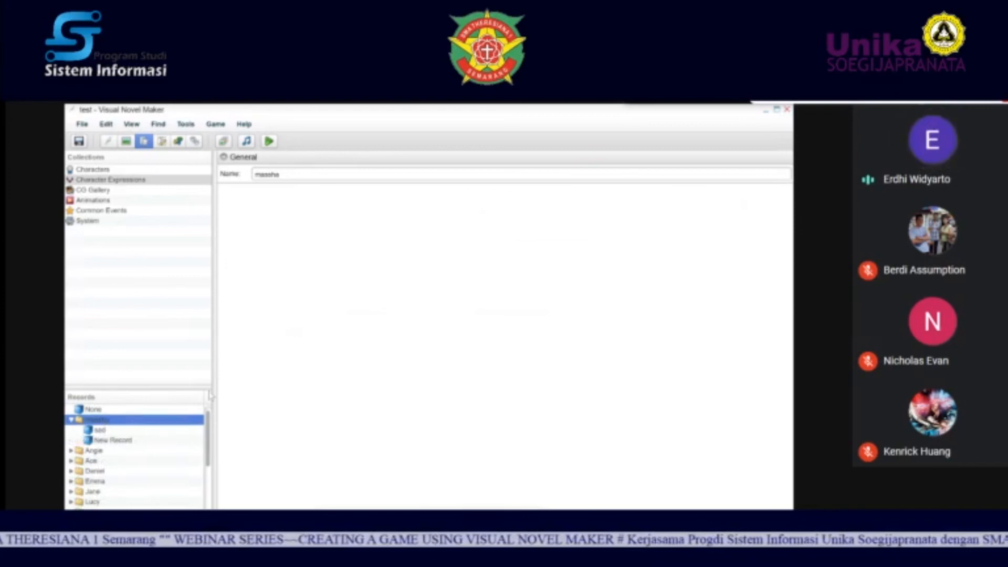
left_click(113, 440)
left_click(307, 174)
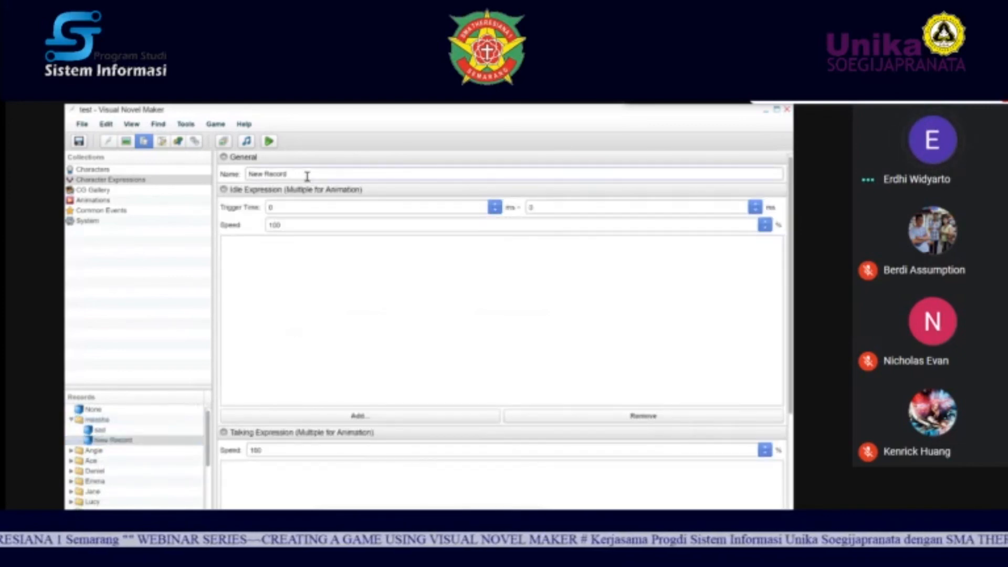
key("BackSpace")
key("BackSpace")
key("BackSpace")
key("BackSpace")
key("BackSpace")
key("BackSpace")
key("BackSpace")
key("BackSpace")
key("BackSpace")
key("BackSpace")
type("happ")
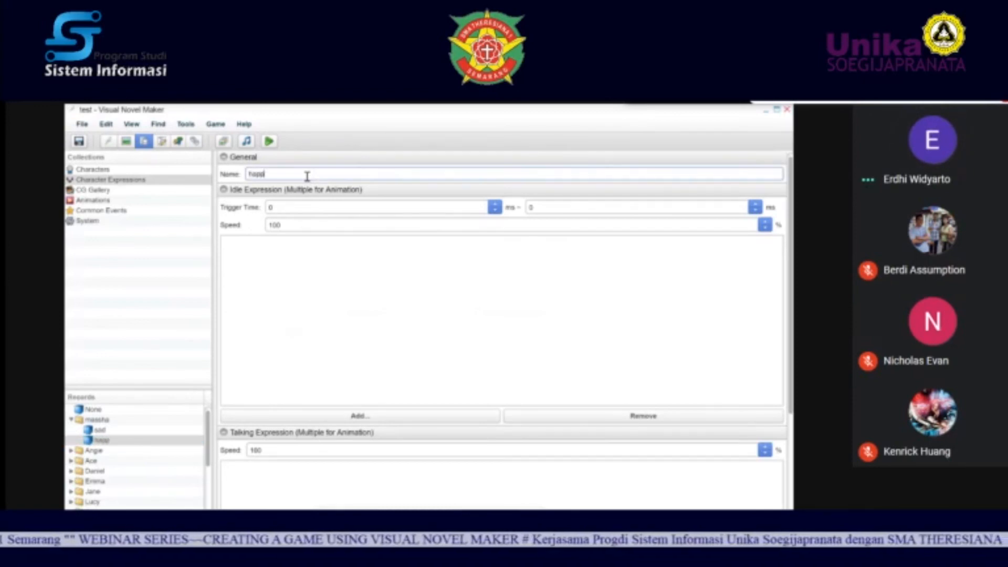
type("y")
double_click(308, 176)
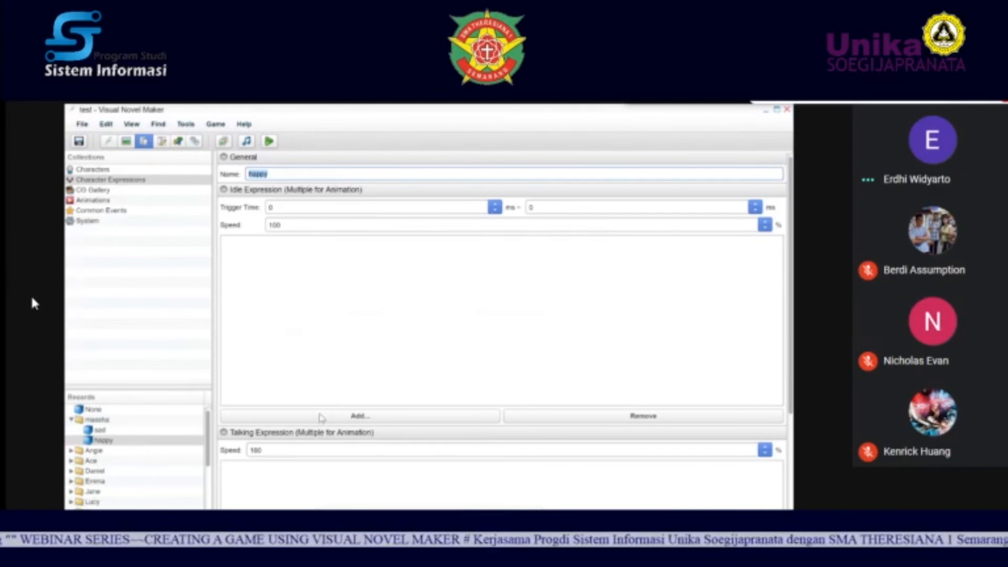
Step: Add Sgirl02a_Happy from New Group as the happy record's idle expression and leave that record selected
left_click(321, 418)
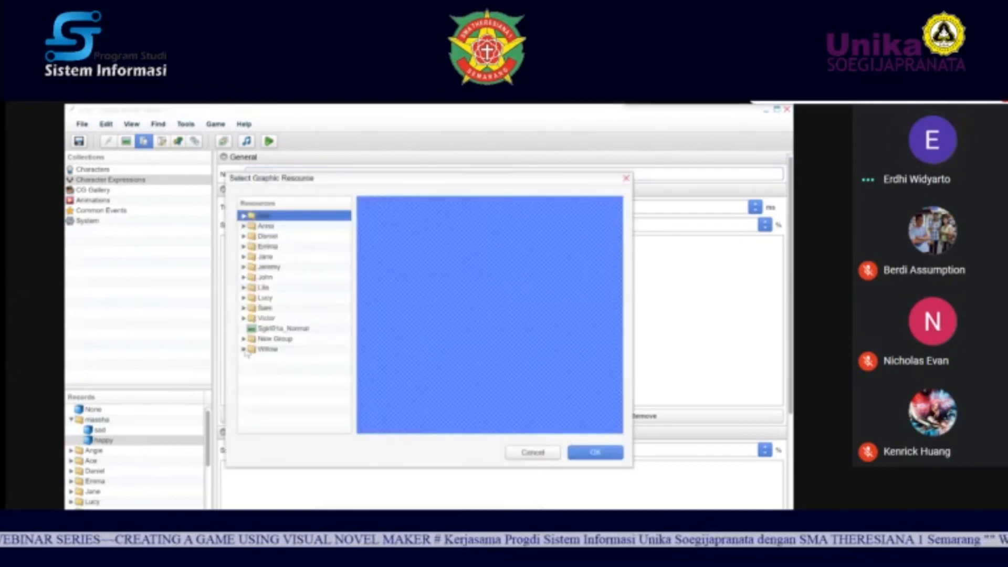
left_click(243, 338)
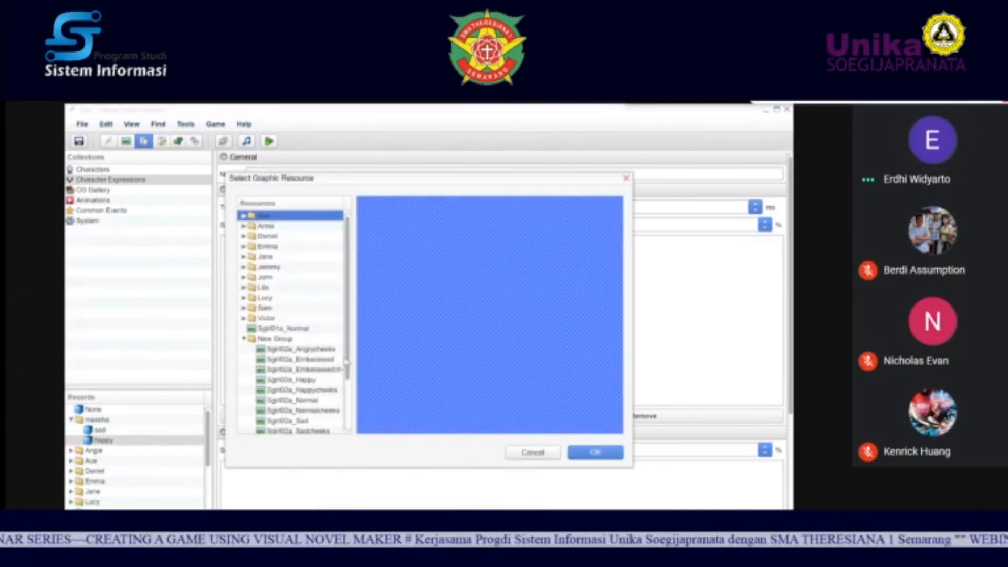
left_click(315, 380)
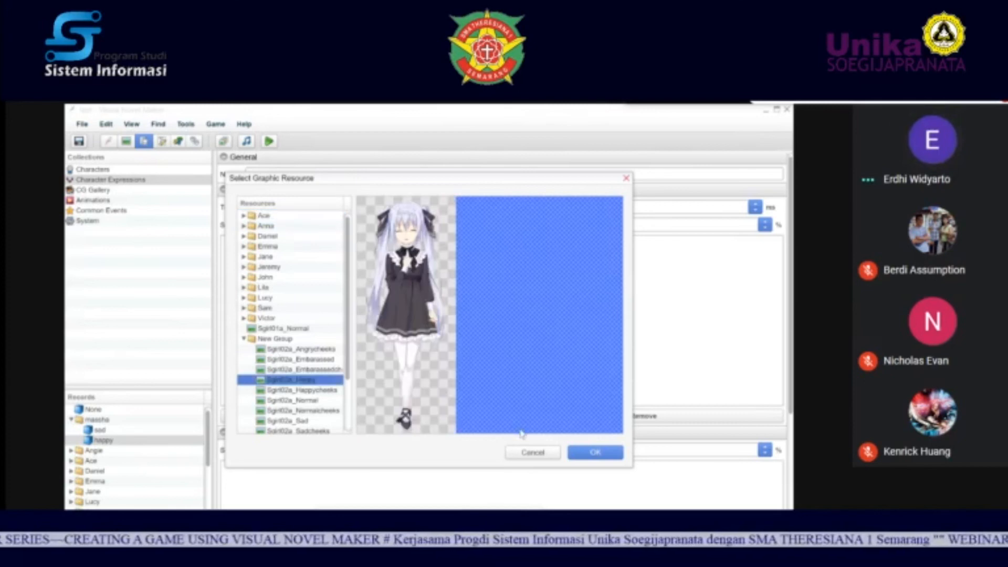
left_click(590, 450)
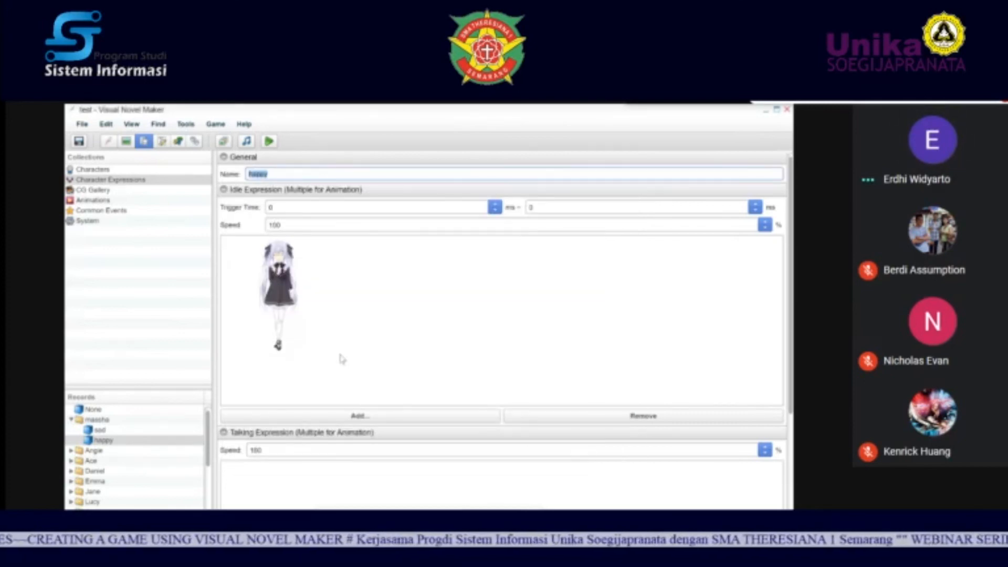
left_click(92, 419)
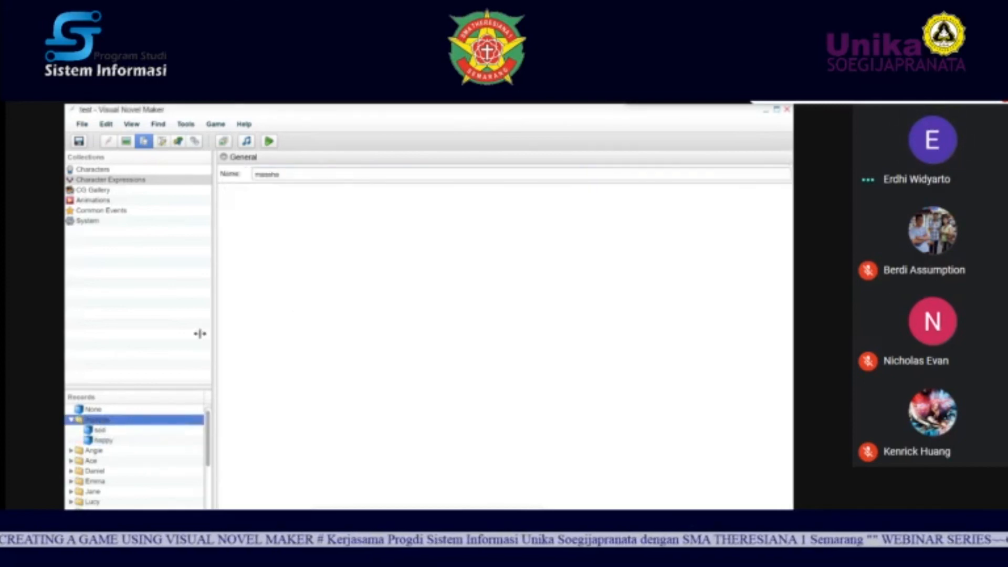
left_click(101, 440)
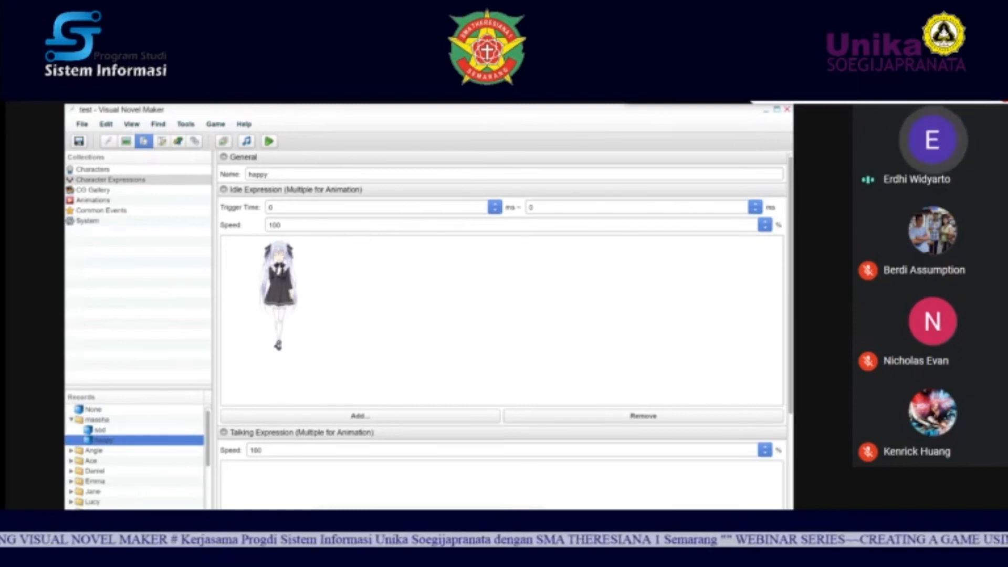
Step: Rename the New Group folder under Graphics/Characters in the Resource Manager to massha and collapse it
mouse_move(358, 543)
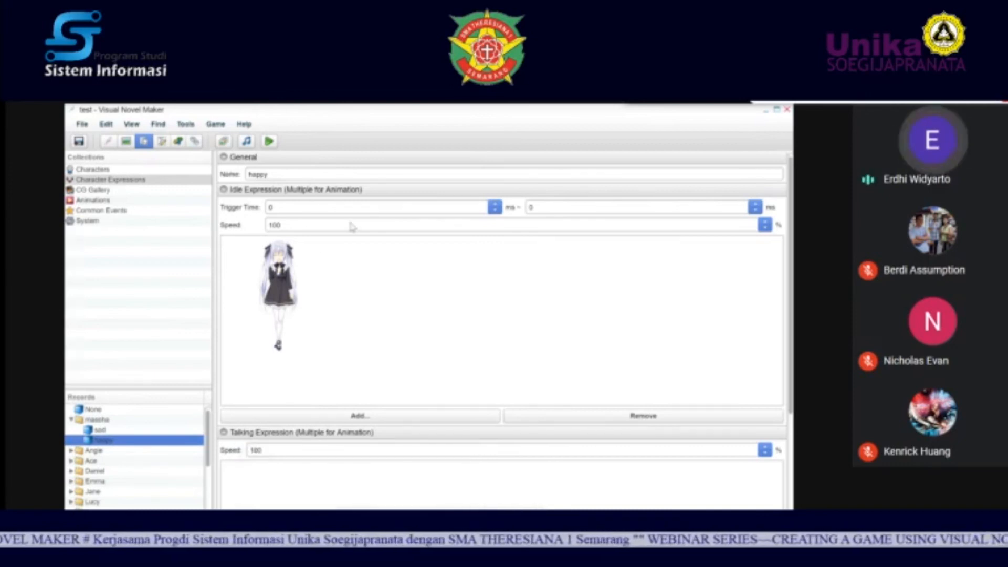
left_click(225, 142)
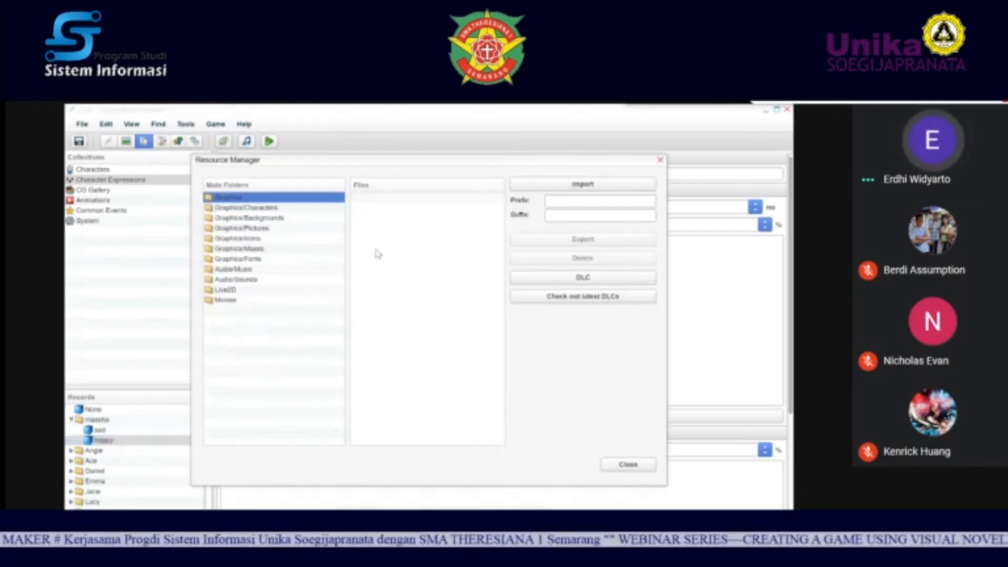
left_click(252, 208)
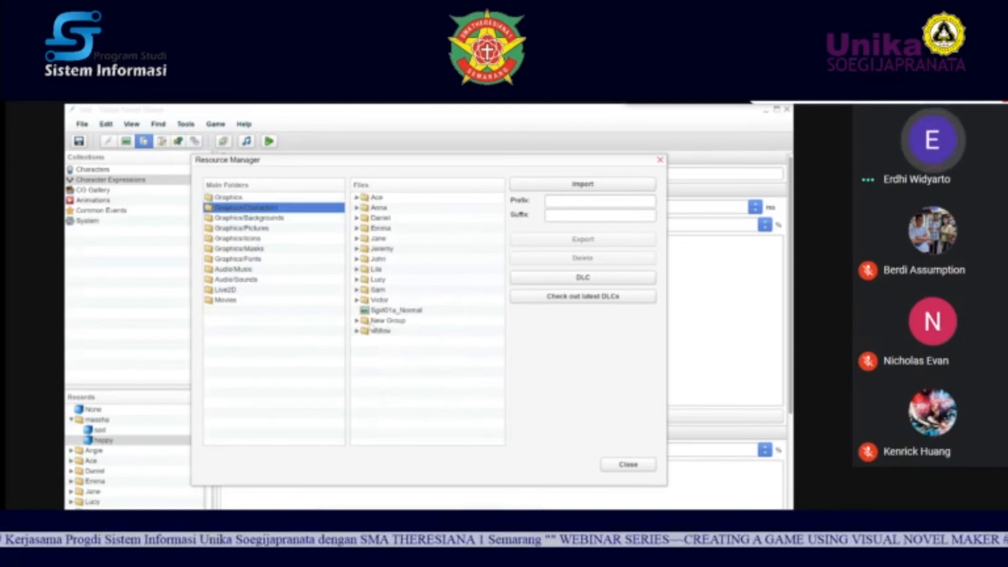
left_click(404, 321)
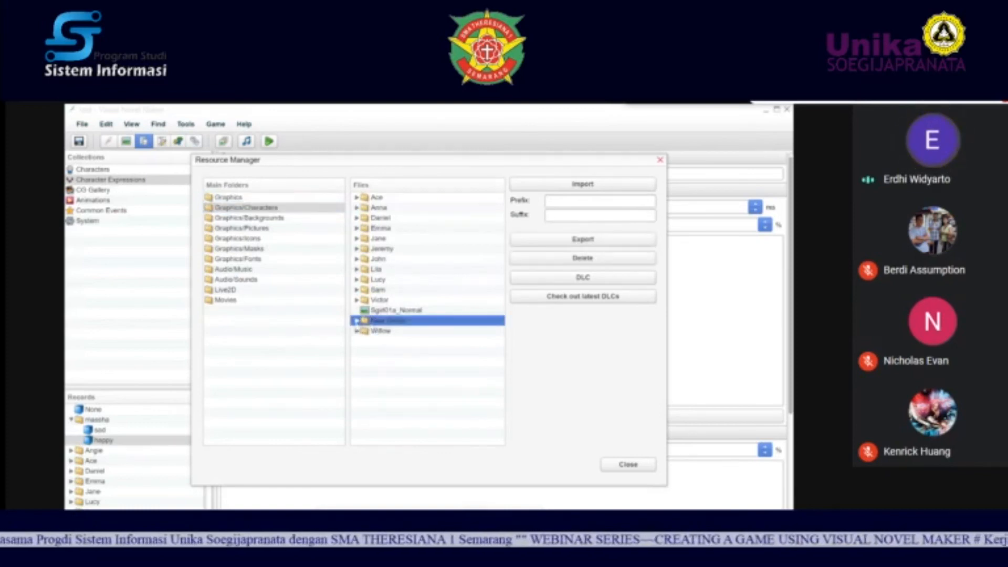
left_click(357, 321)
right_click(392, 328)
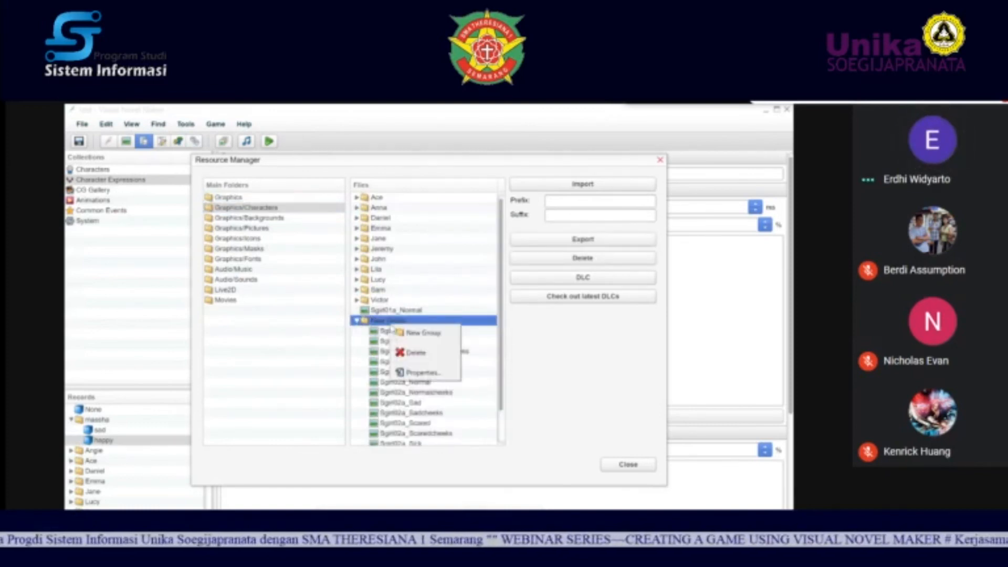
left_click(414, 372)
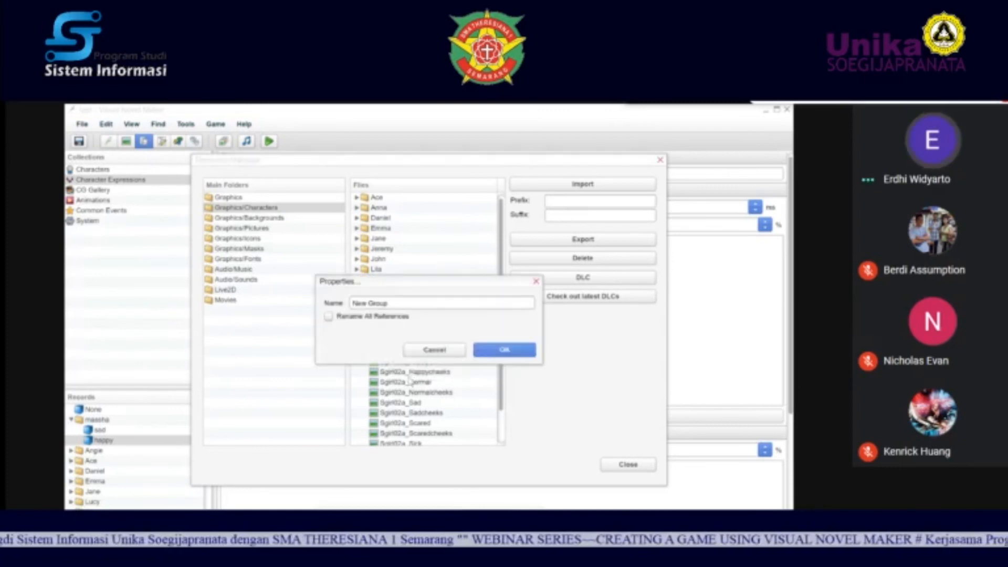
key("BackSpace")
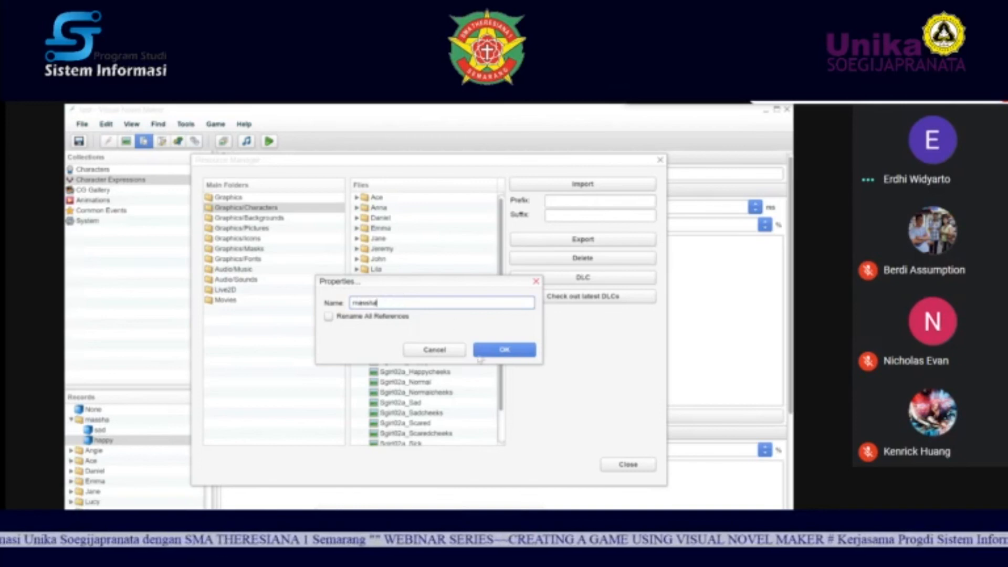
left_click(504, 350)
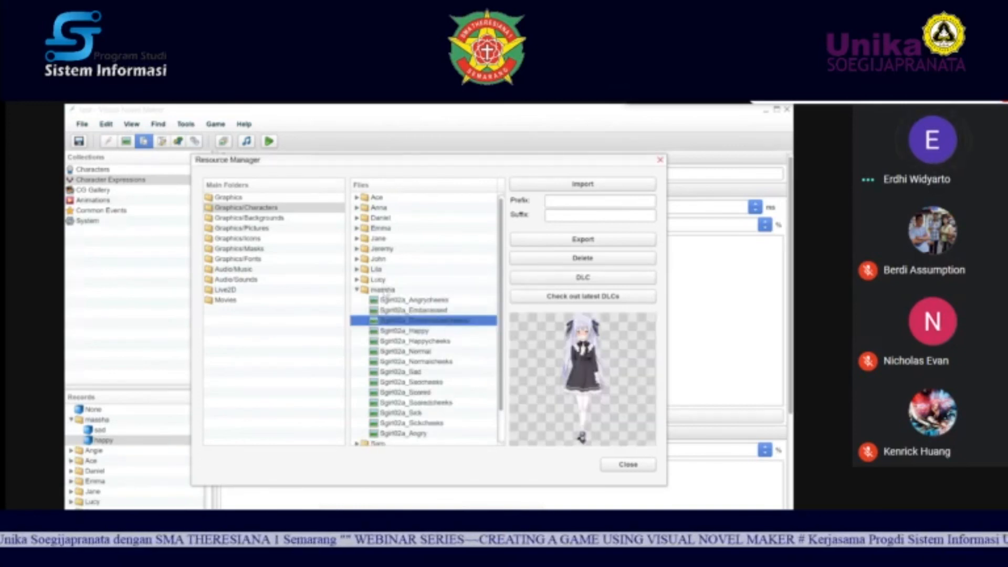
left_click(357, 291)
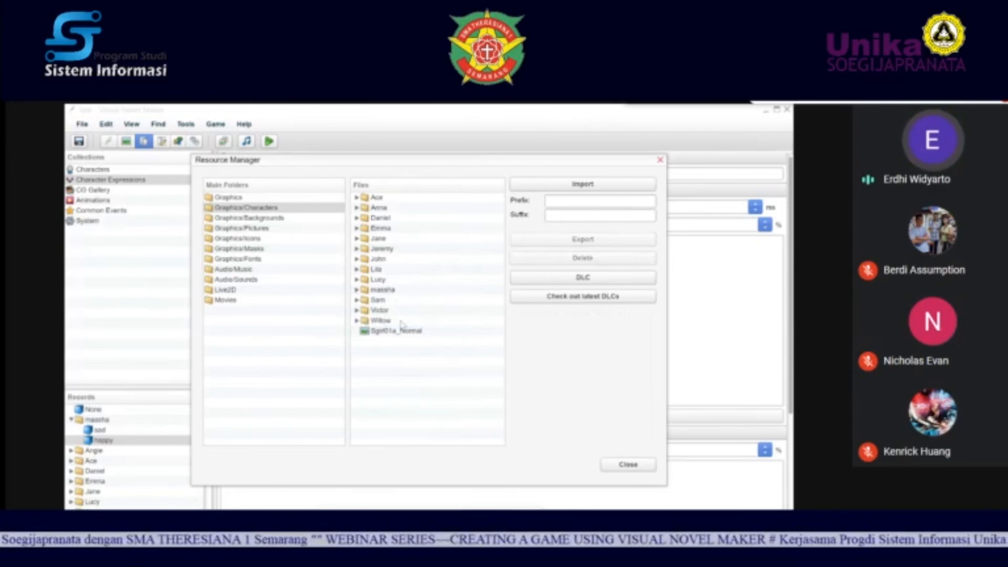
Step: Close the Resource Manager and review the massha folder with its sad and happy expression records
left_click(660, 162)
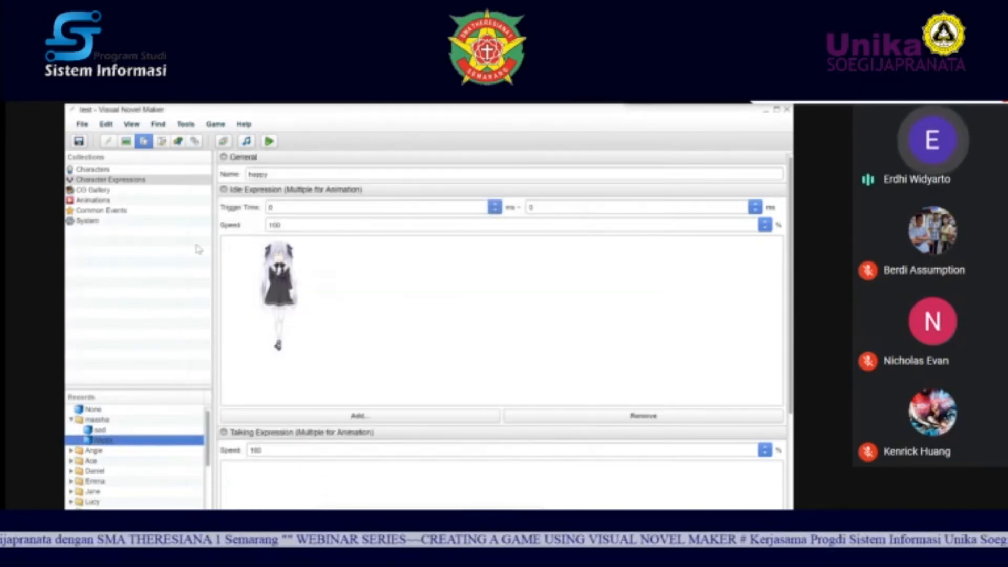
left_click(98, 419)
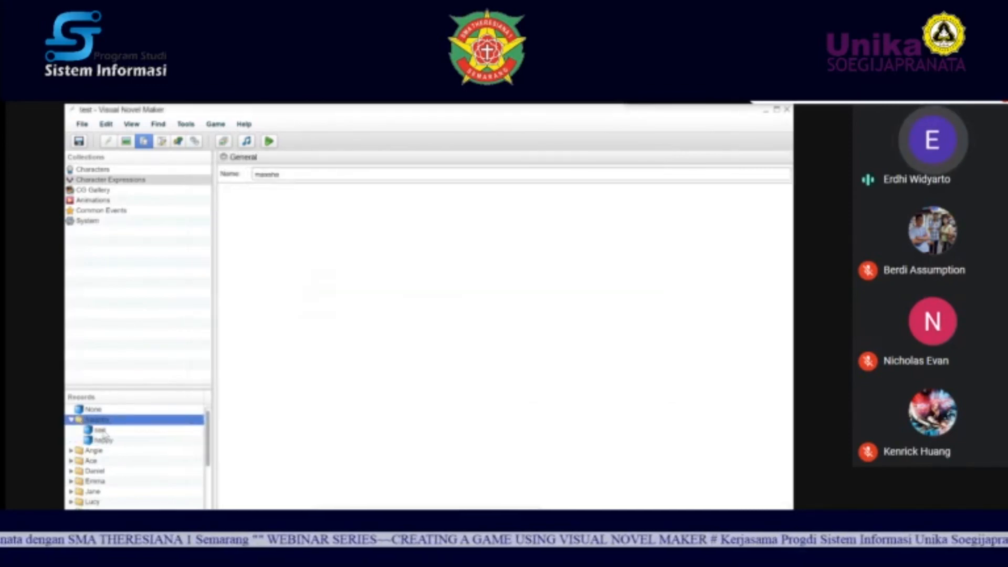
left_click(100, 429)
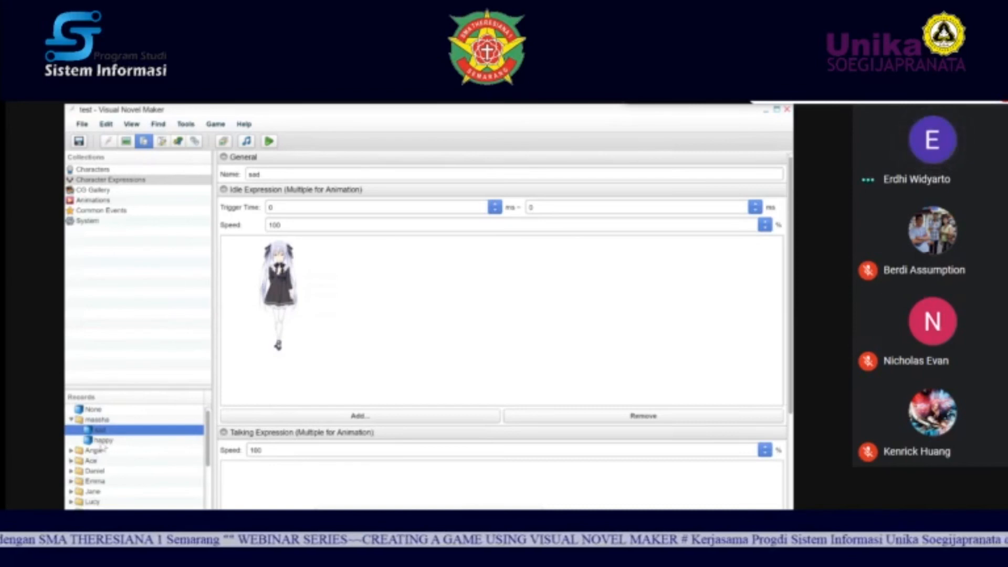
left_click(102, 440)
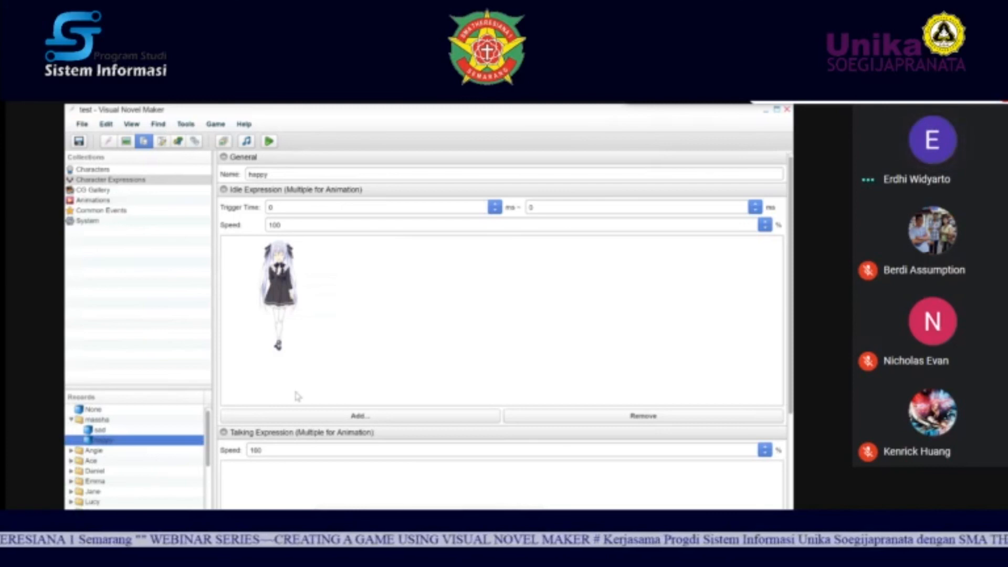
Step: View the Audio/Music, Movies and Graphics/Backgrounds folders in the Resource Manager and close it
left_click(224, 141)
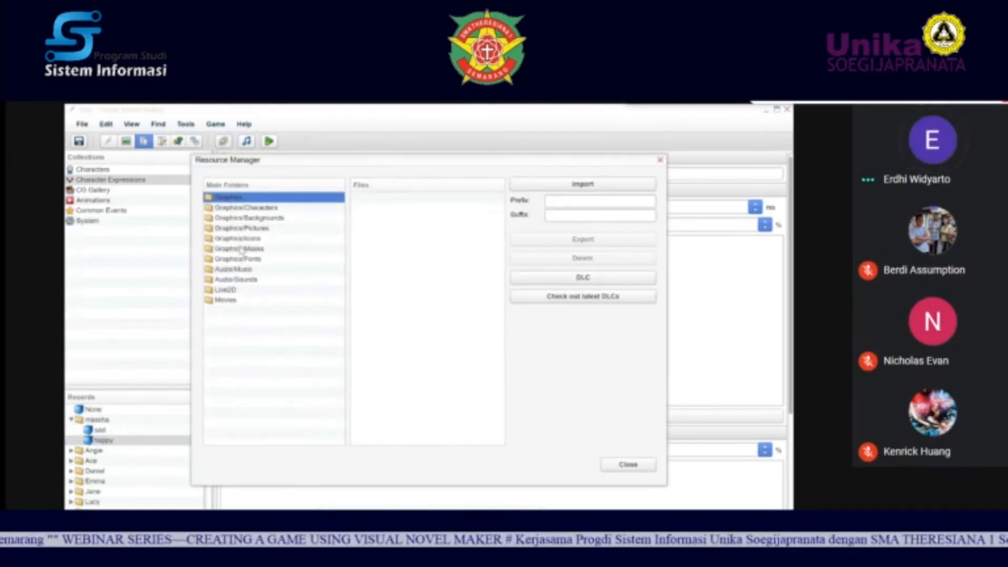
left_click(235, 271)
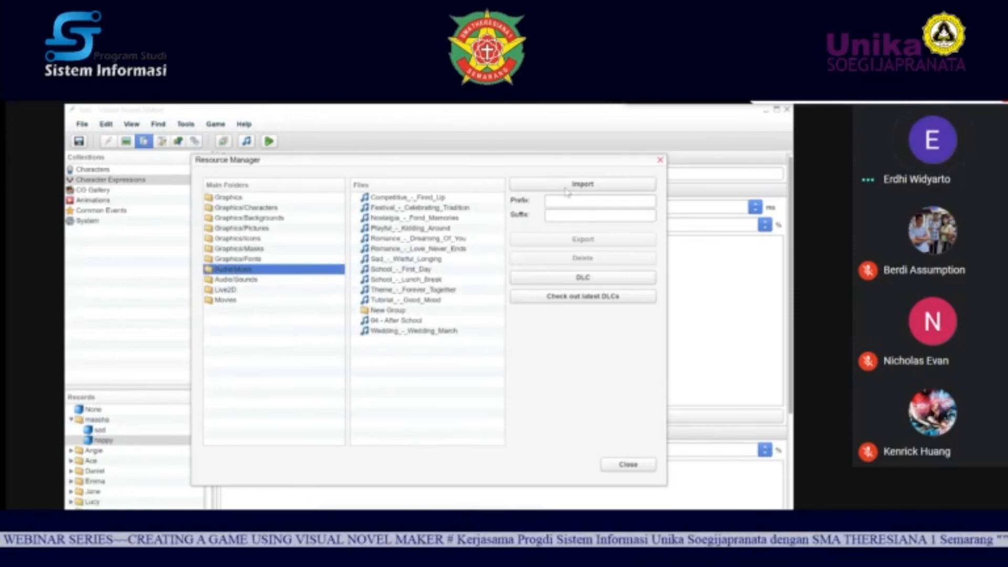
left_click(225, 301)
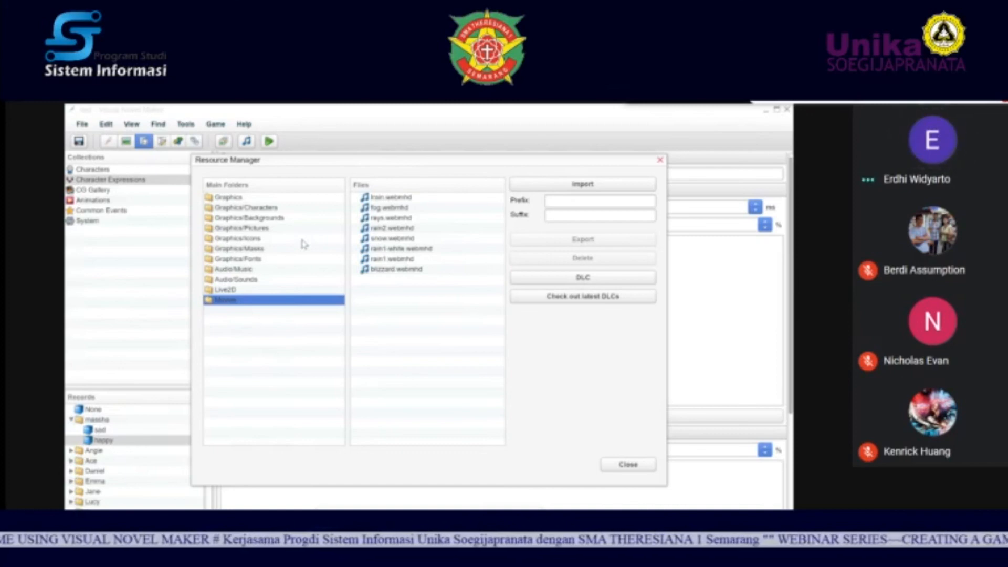
left_click(279, 220)
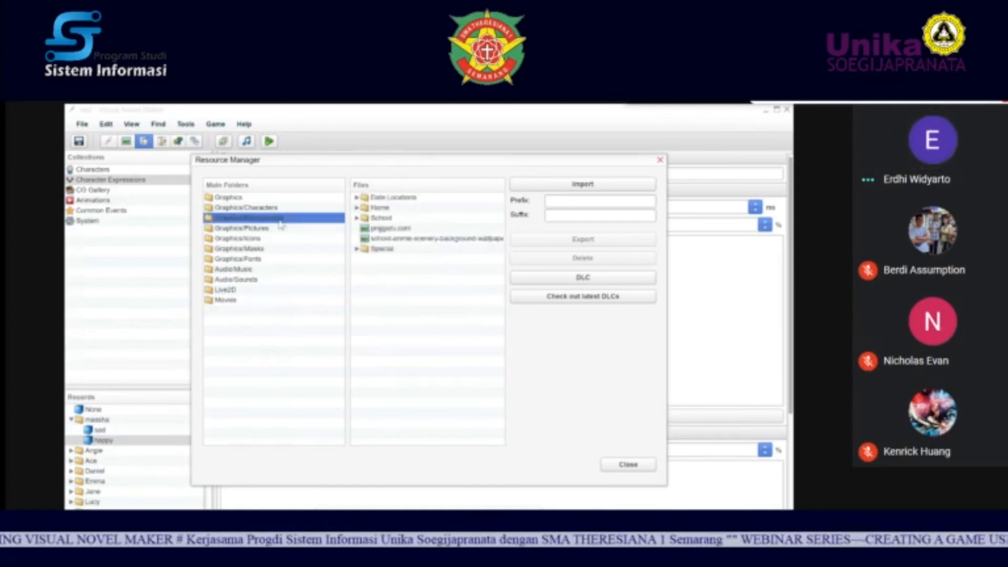
left_click(629, 466)
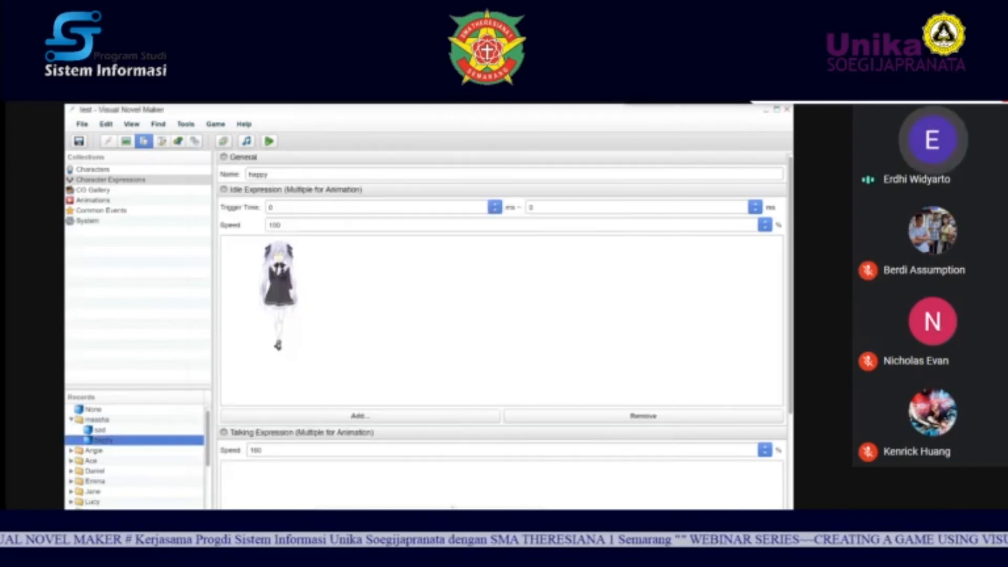
Step: Switch to Google Chrome and run a Google search for "visual novel maker tutorial" in the empty tab
mouse_move(358, 543)
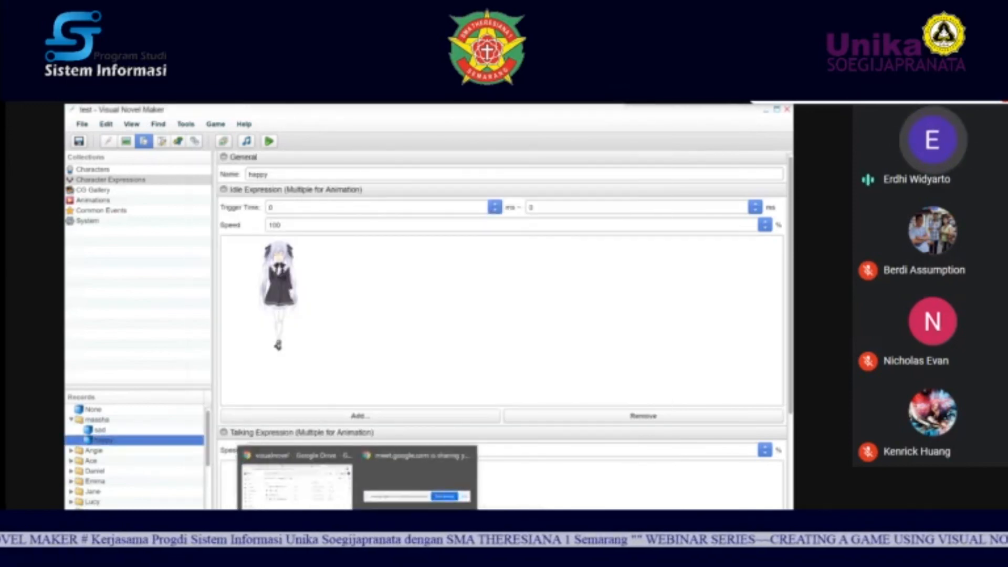
left_click(307, 469)
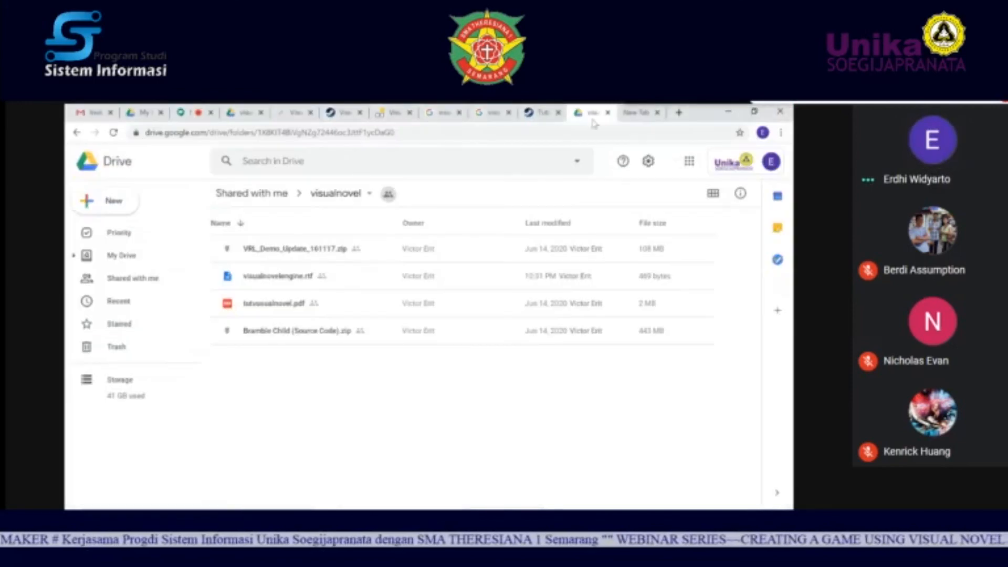
left_click(636, 113)
left_click(513, 132)
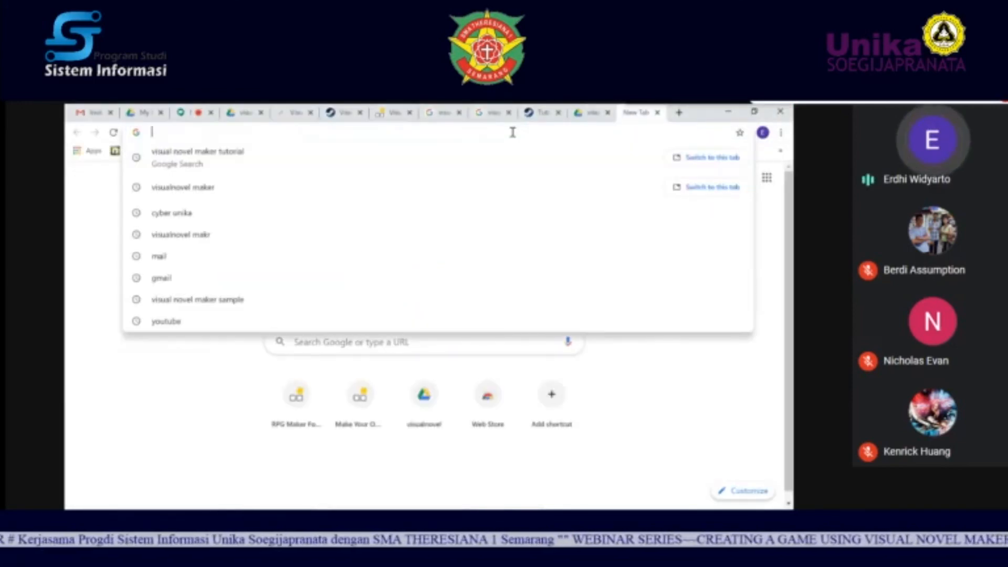
left_click(415, 163)
left_click(415, 163)
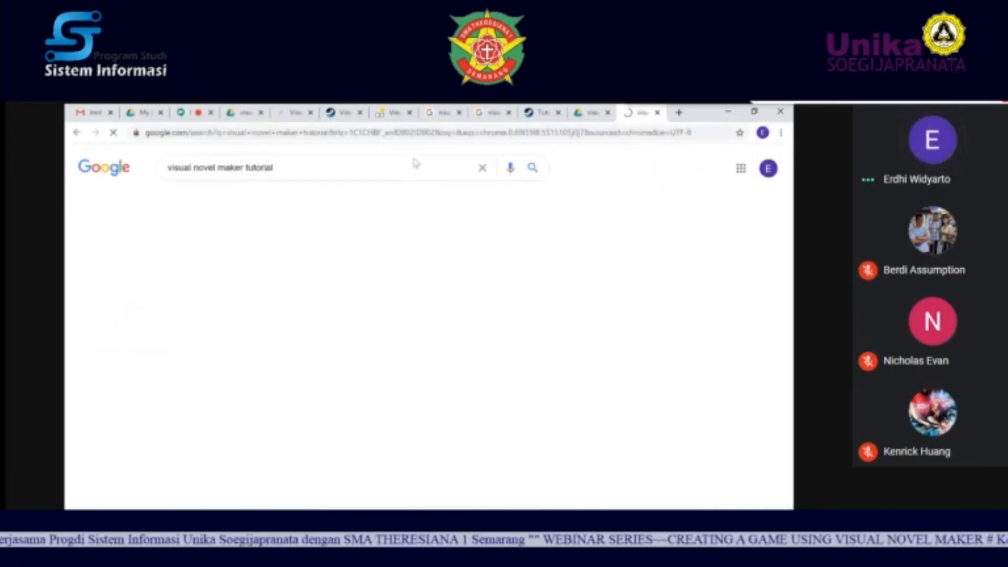
Step: Look through the search results, open the Steam Community discussion "tutorial?" and read its replies
scroll(392, 225, "down", 6)
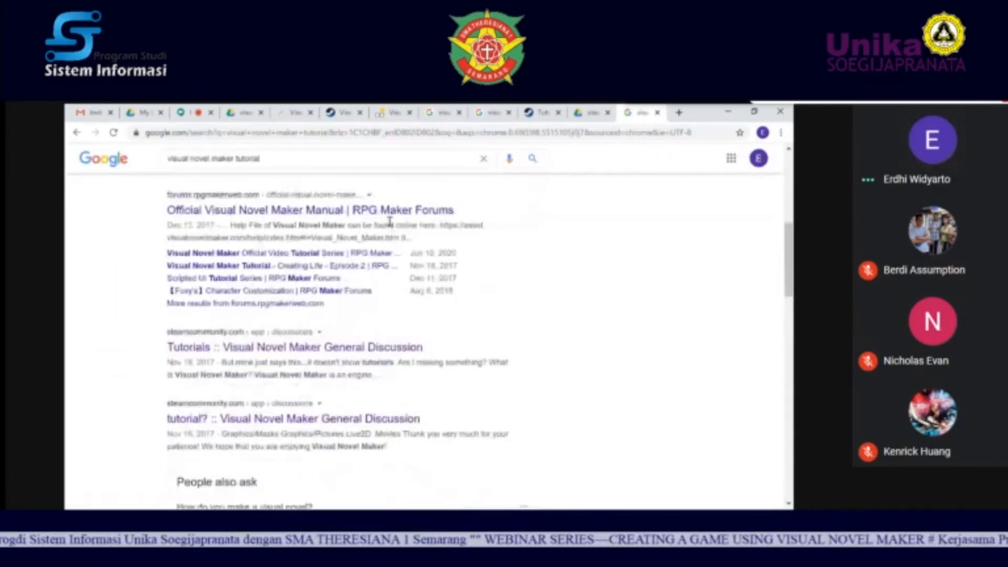
scroll(390, 223, "down", 2)
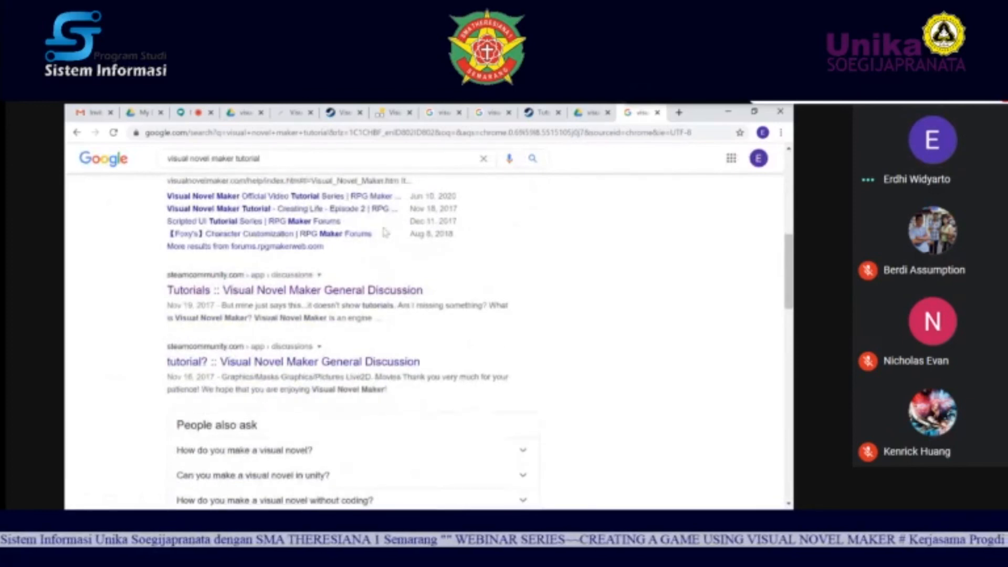
scroll(355, 287, "down", 5)
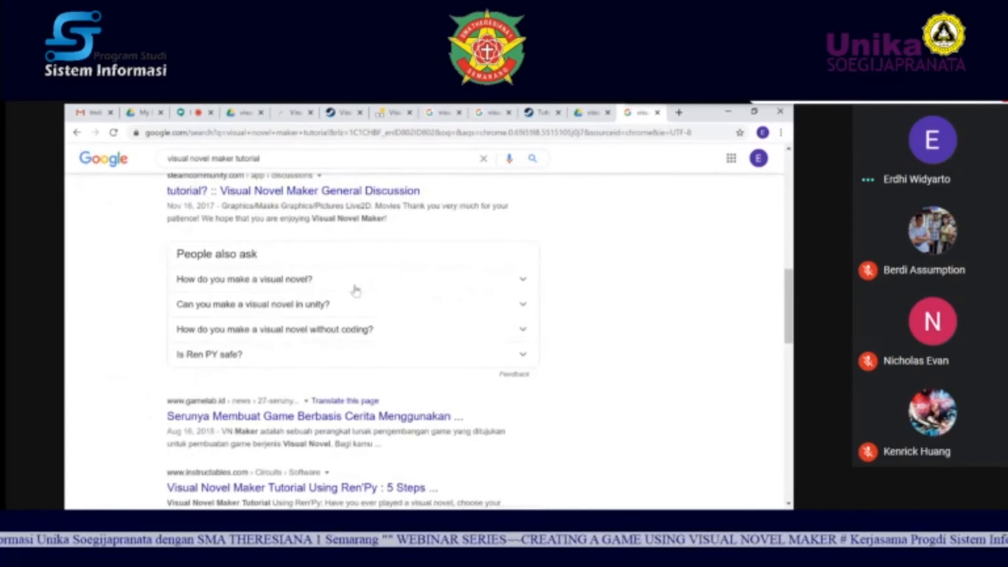
scroll(356, 290, "down", 2)
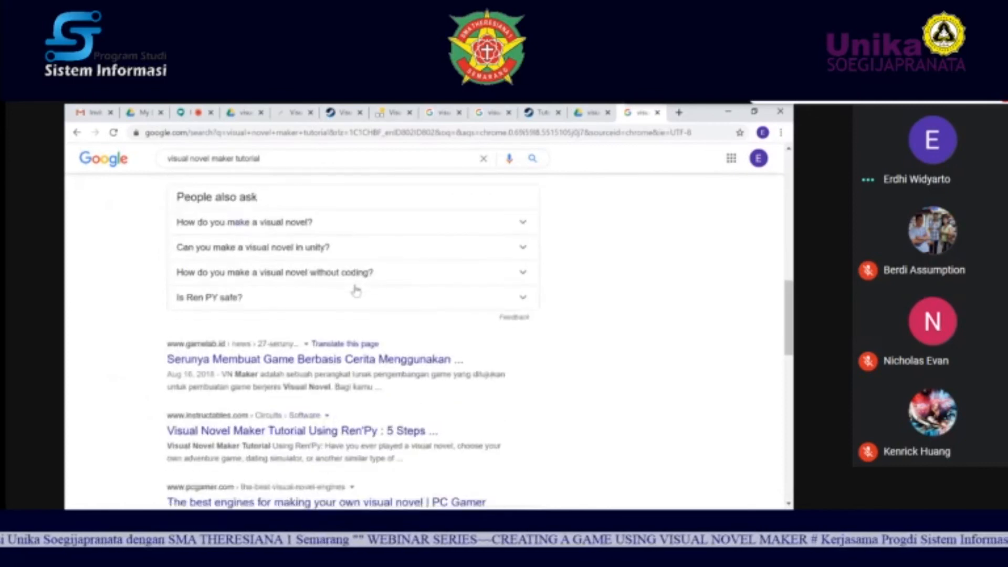
scroll(357, 291, "up", 8)
left_click(318, 419)
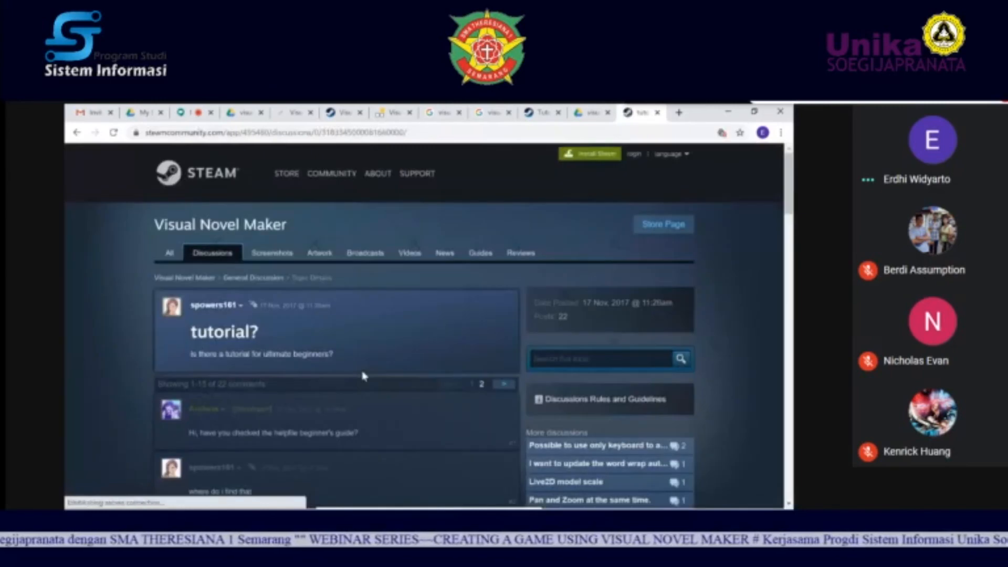
scroll(306, 358, "down", 4)
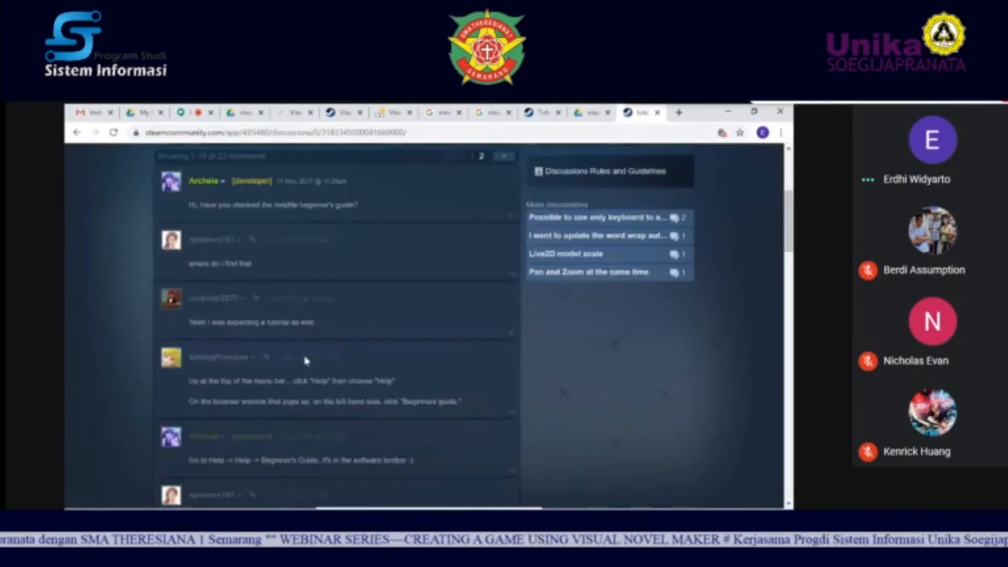
scroll(306, 360, "down", 2)
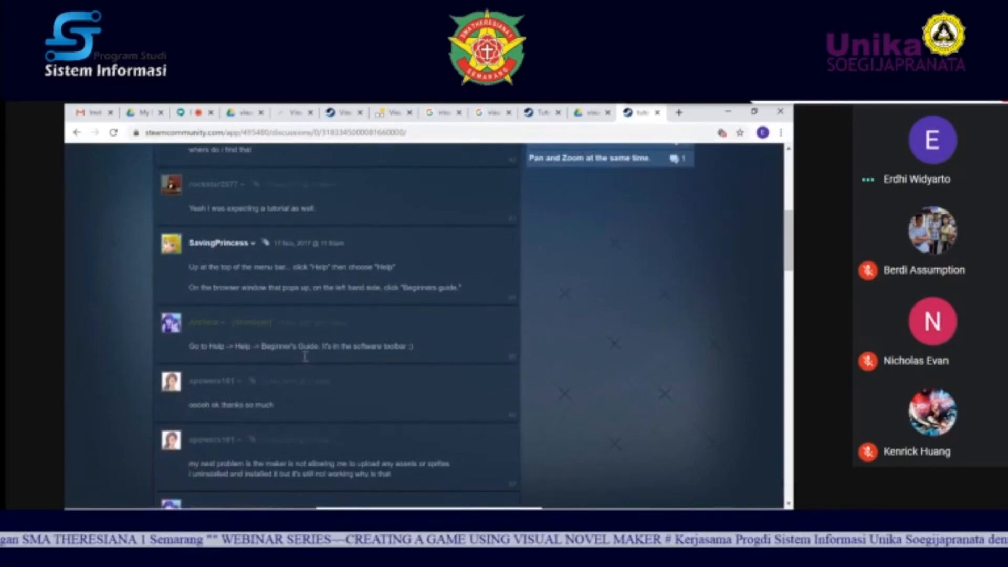
Step: Switch back to Visual Novel Maker and open its help documentation in Google Chrome
key("alt+Tab")
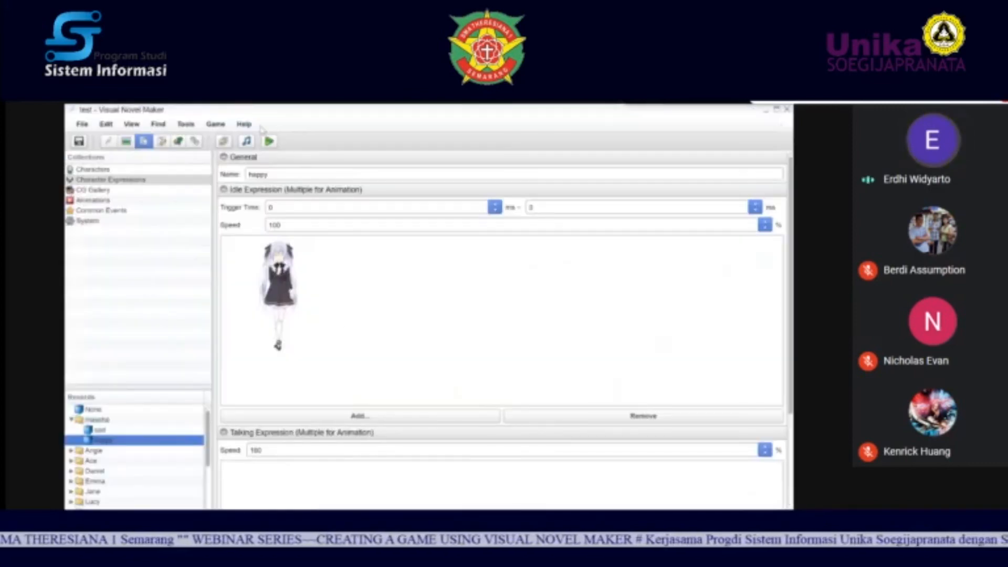
left_click(245, 124)
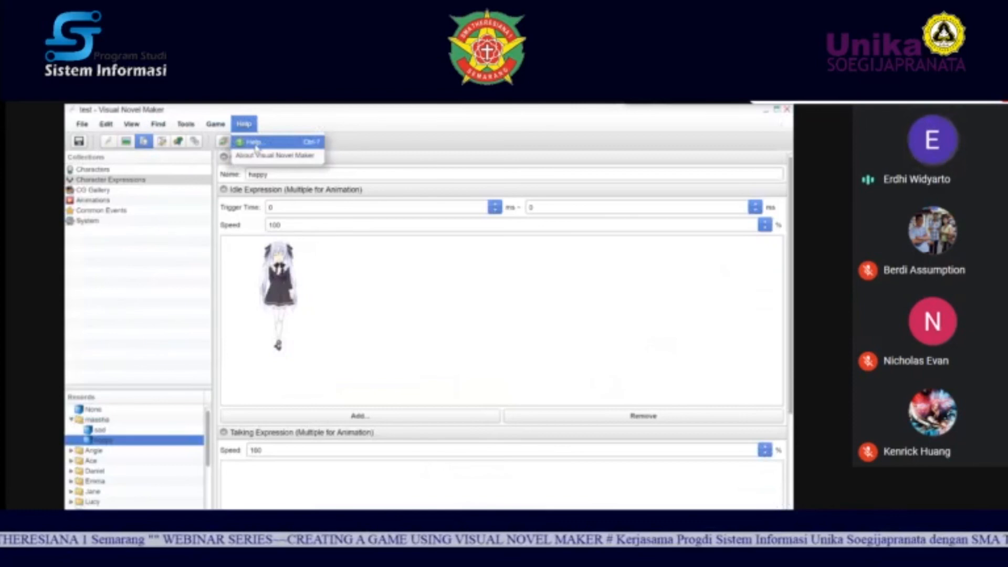
left_click(255, 143)
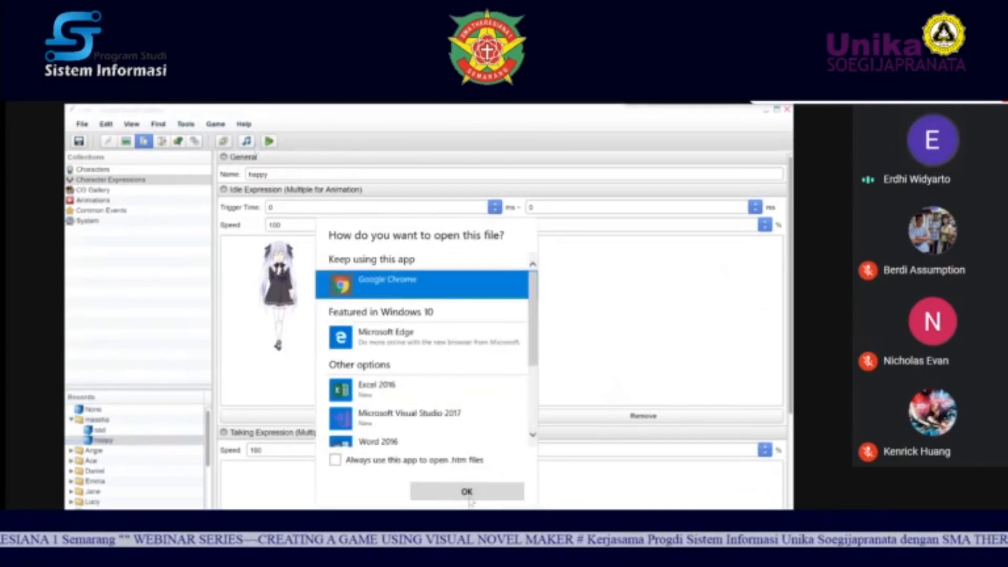
left_click(466, 492)
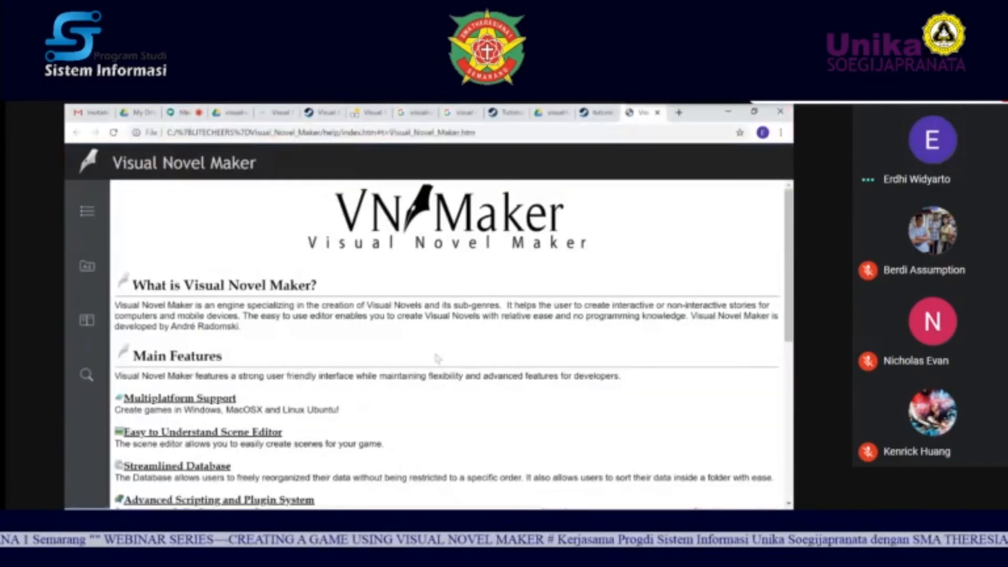
Step: Show the help's table of contents and go up to its top-level list of guides
left_click(85, 217)
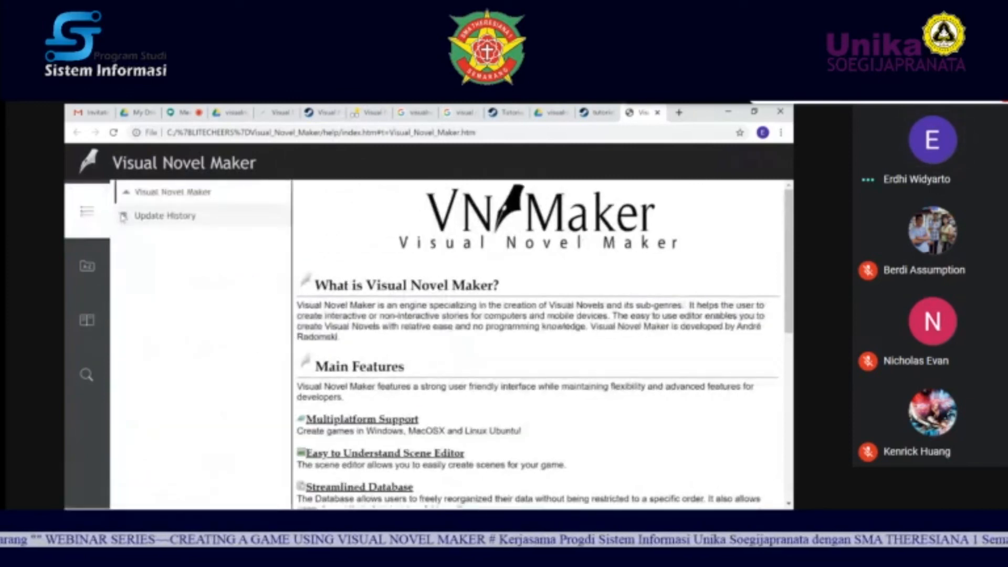
double_click(150, 216)
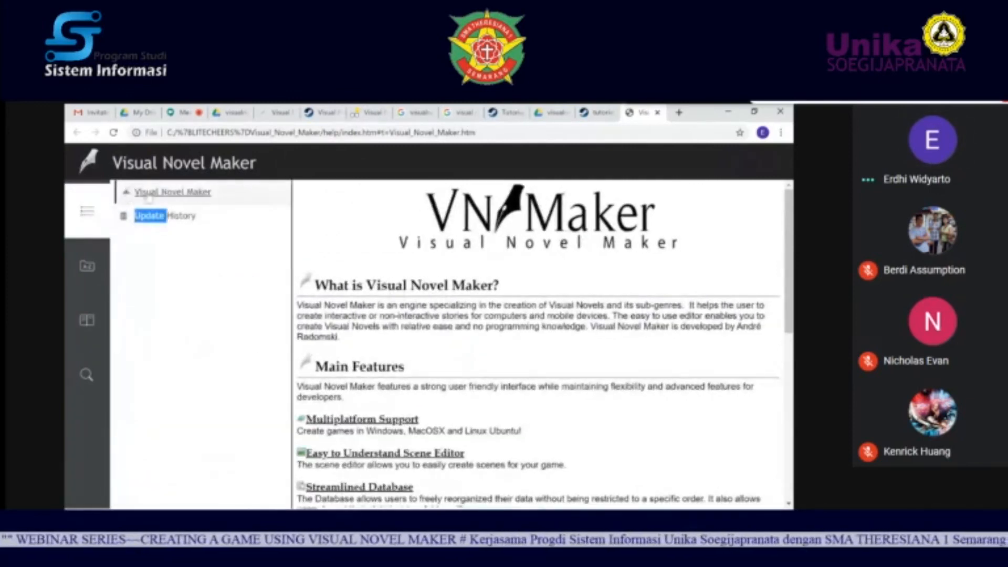
left_click(124, 193)
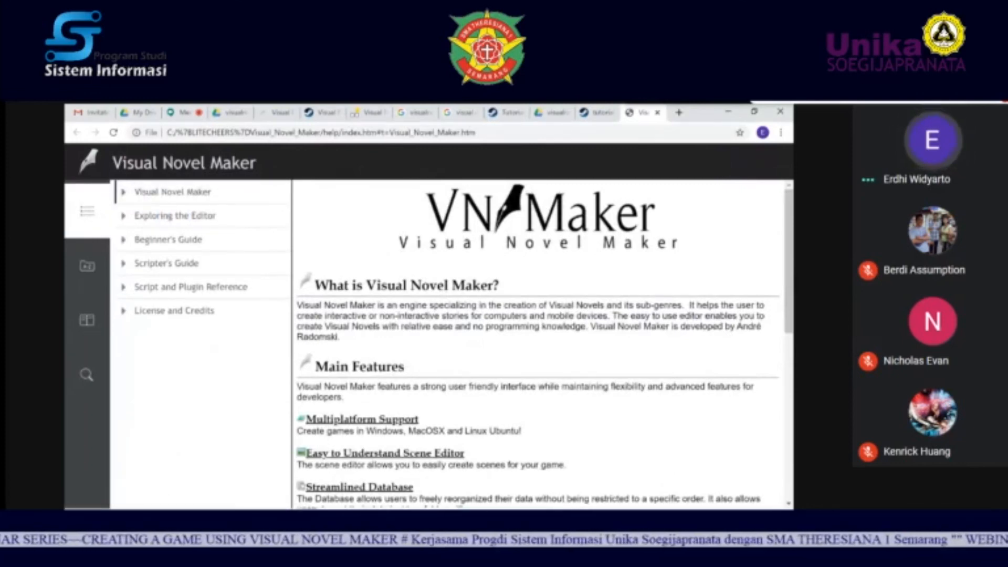
Step: Switch to Visual Novel Maker to view where its help is found, and return to the help page in Chrome
key("alt+Tab")
left_click(250, 125)
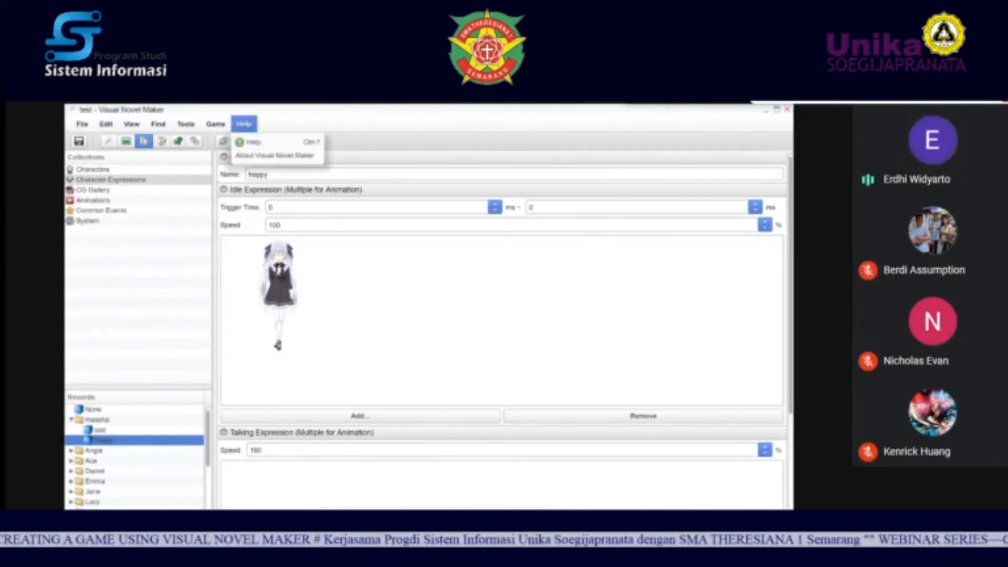
left_click(312, 456)
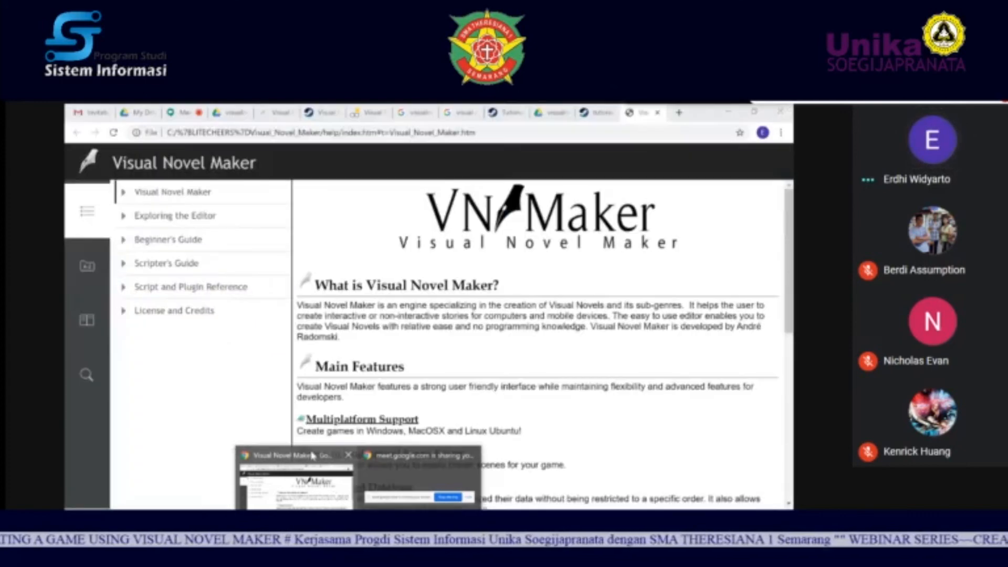
Step: View The Menu Bar and The Toolbar topics under Homeview Screen in the Exploring the Editor guide
left_click(143, 216)
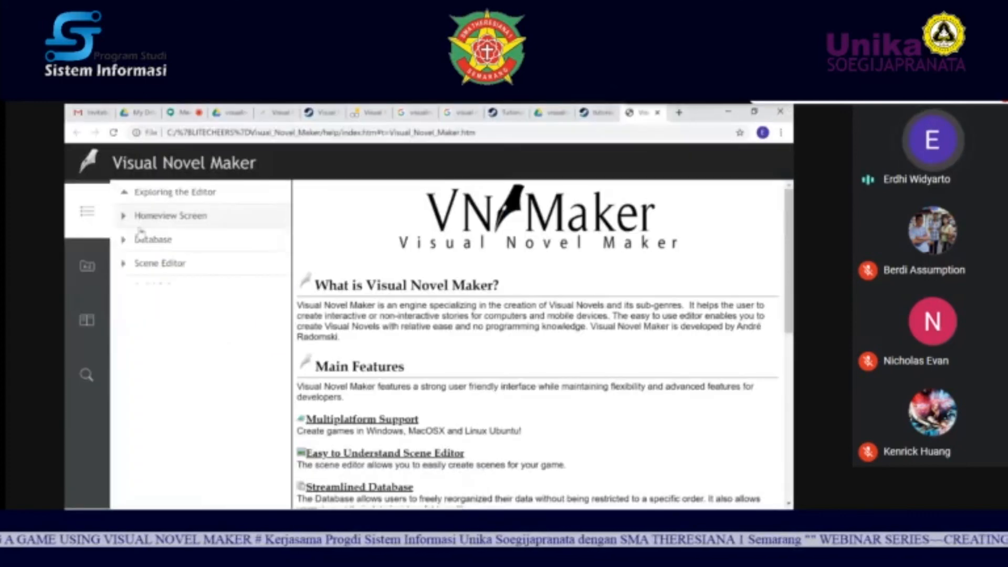
left_click(127, 218)
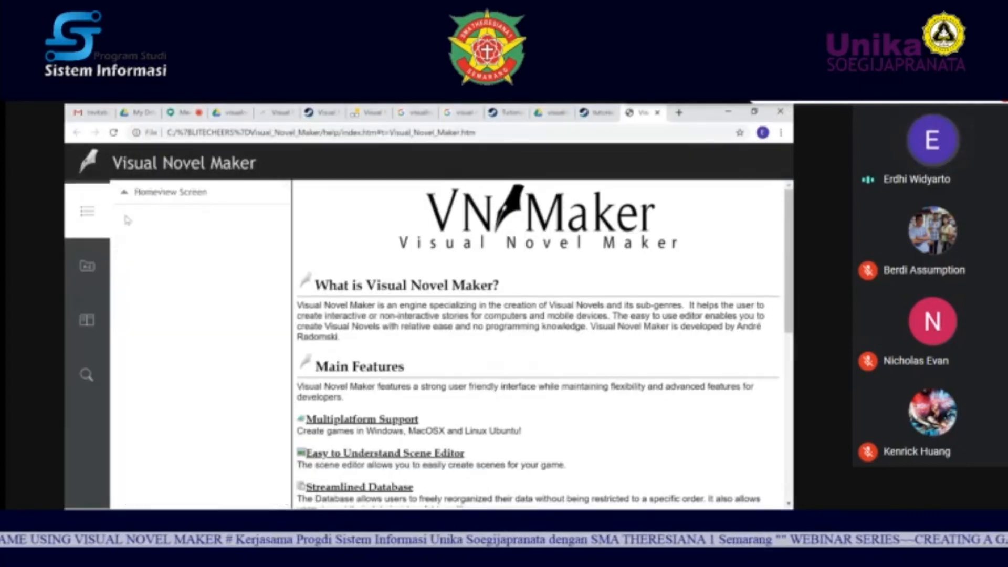
left_click(158, 239)
left_click(151, 262)
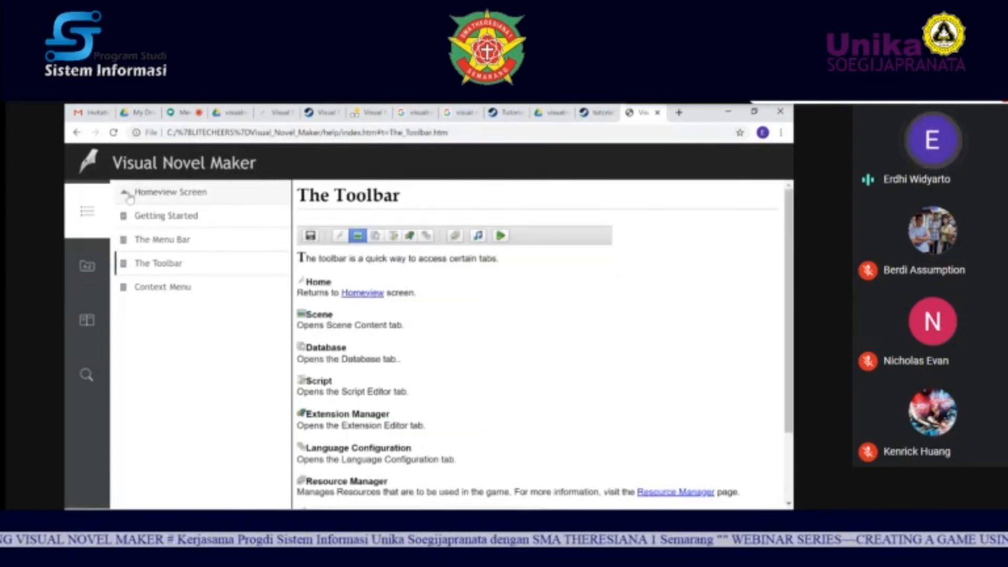
Step: Return to the Exploring the Editor topics and view the Scene Editor and Scene Properties pages
left_click(127, 194)
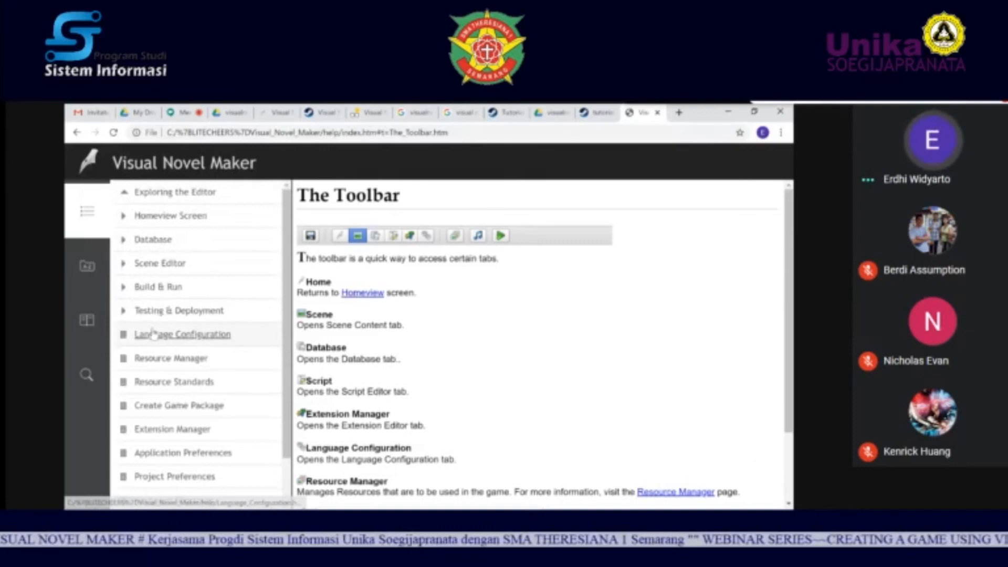
left_click(159, 264)
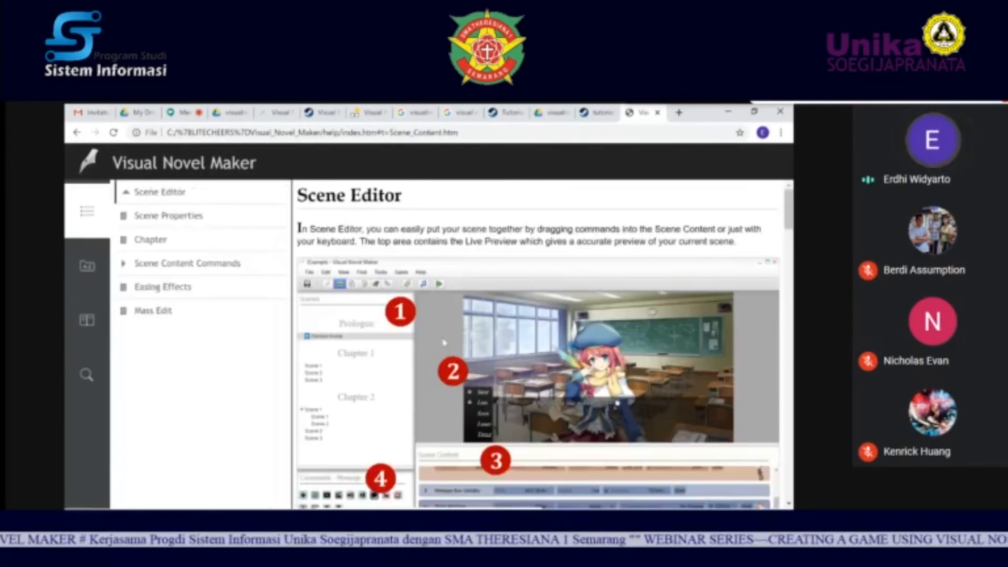
left_click(158, 222)
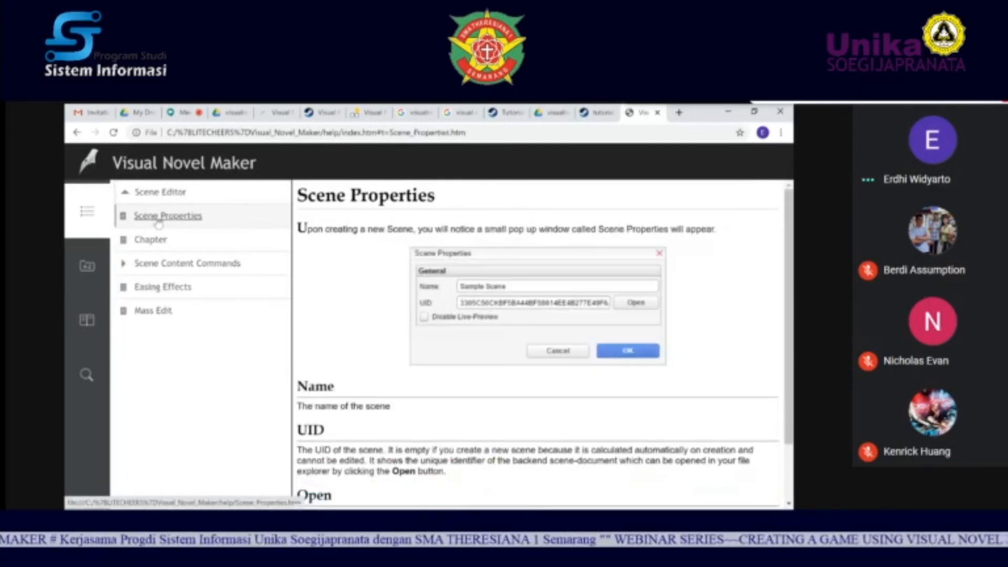
Step: View the Chapter and Scene Content Commands pages, and read through the Movie commands page
left_click(156, 241)
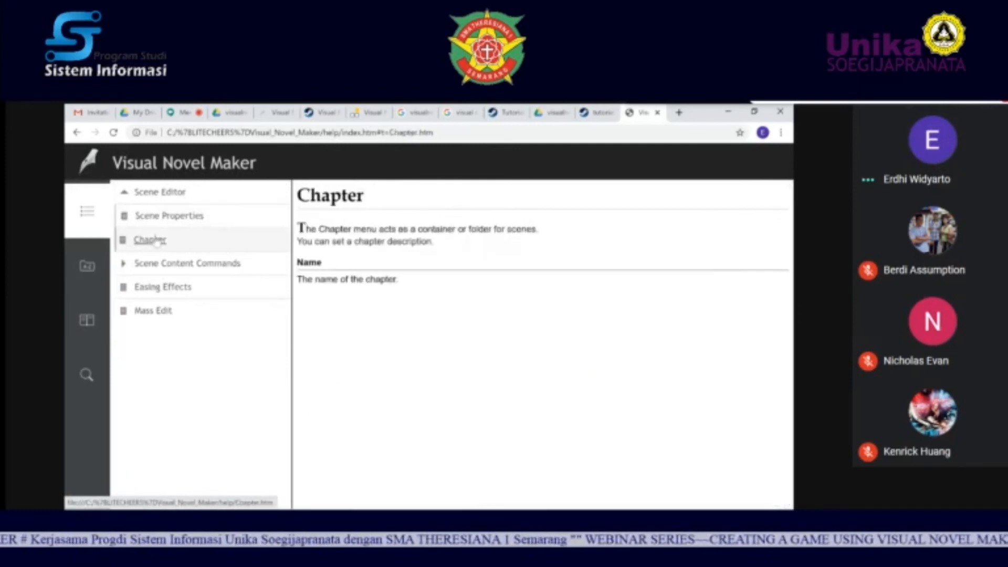
left_click(159, 265)
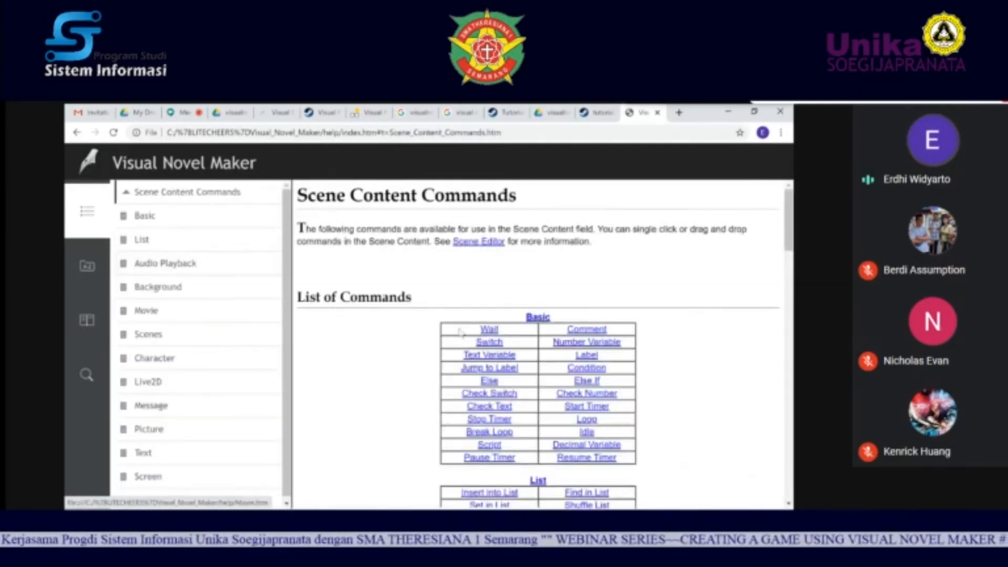
left_click(150, 311)
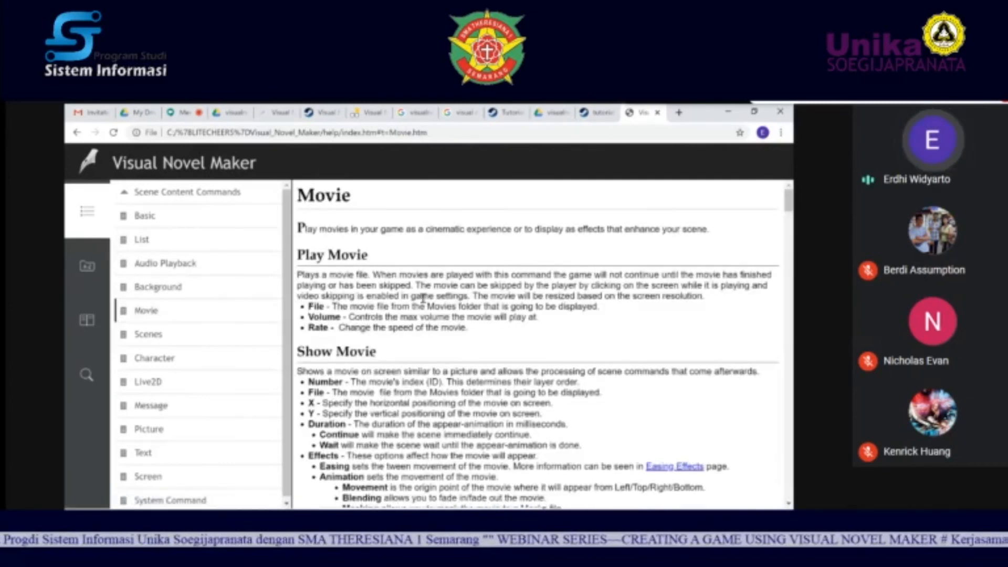
scroll(423, 298, "down", 7)
scroll(423, 300, "up", 2)
scroll(422, 301, "up", 1)
scroll(419, 301, "down", 4)
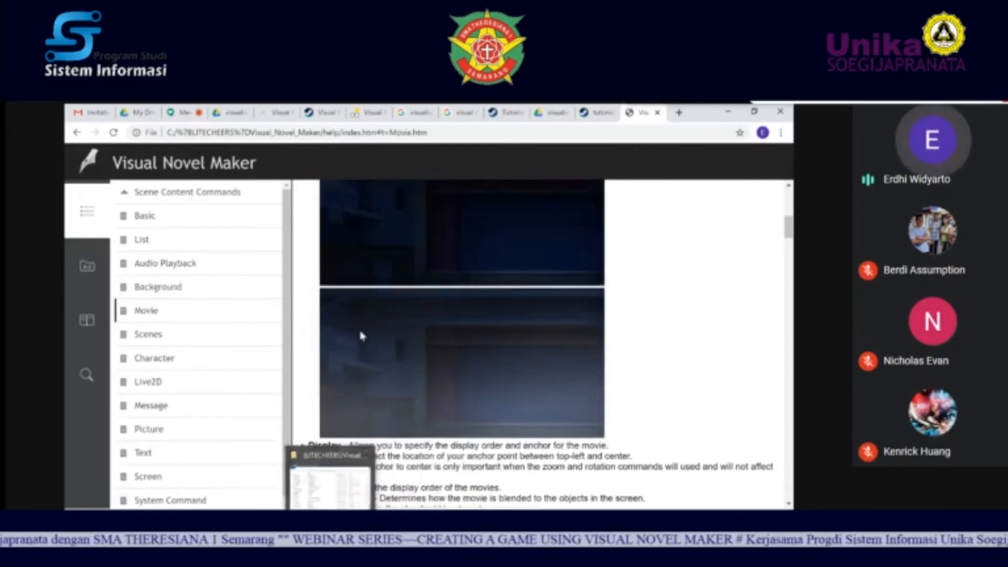
Step: Revisit the shared visualnovel folder in Drive and the Visual Novel Maker store page on Steam, and return to the Google Meet call
left_click(550, 114)
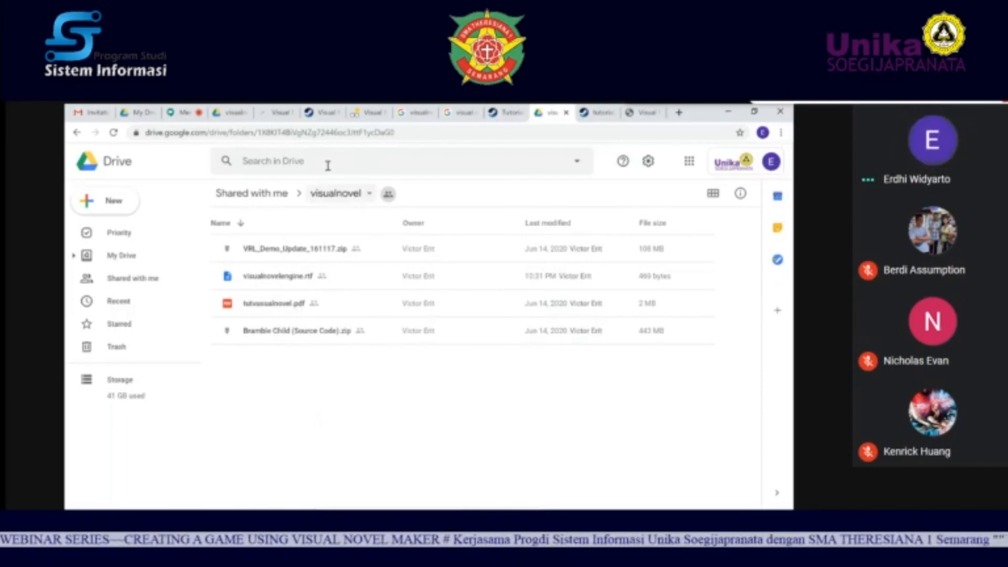
left_click(318, 113)
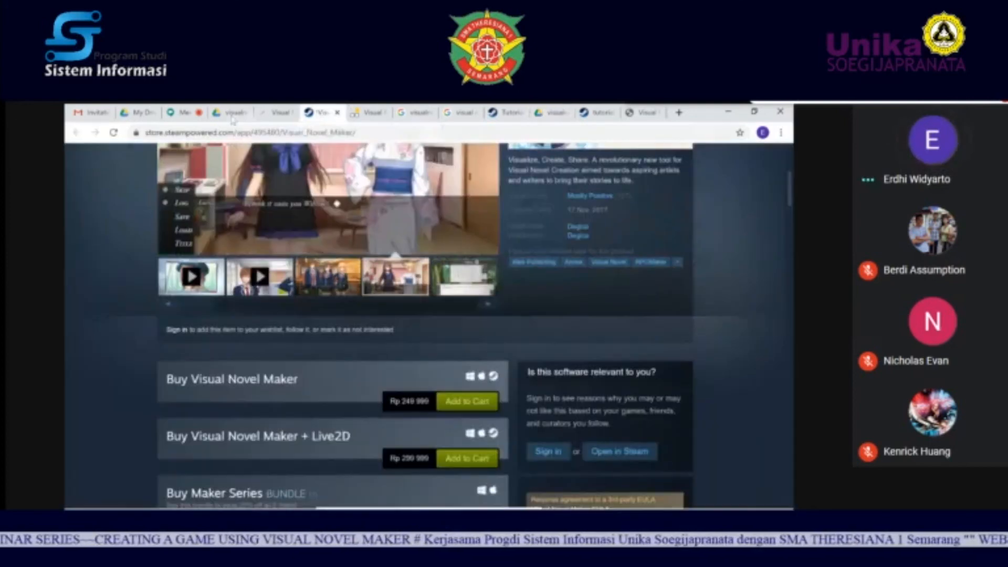
left_click(186, 113)
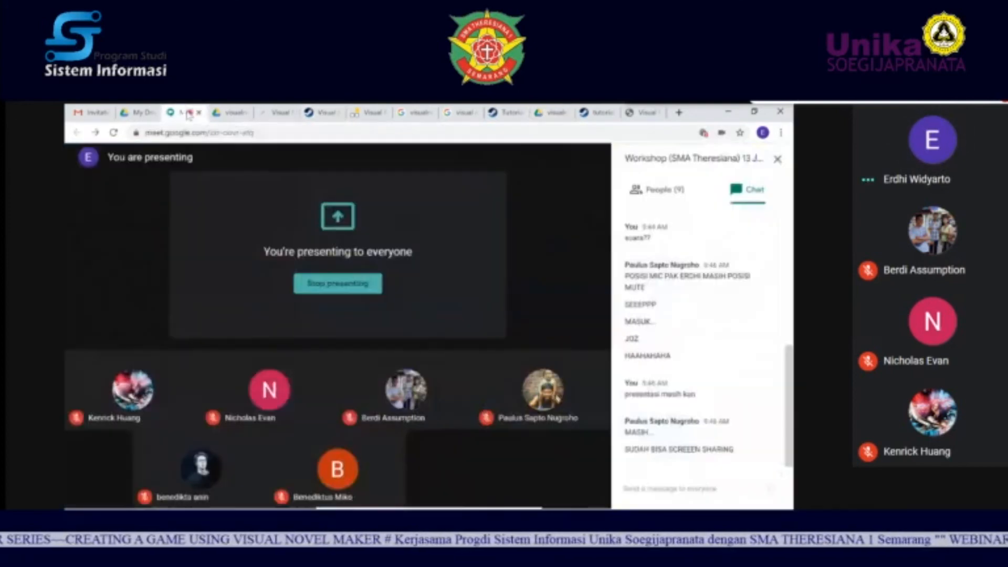